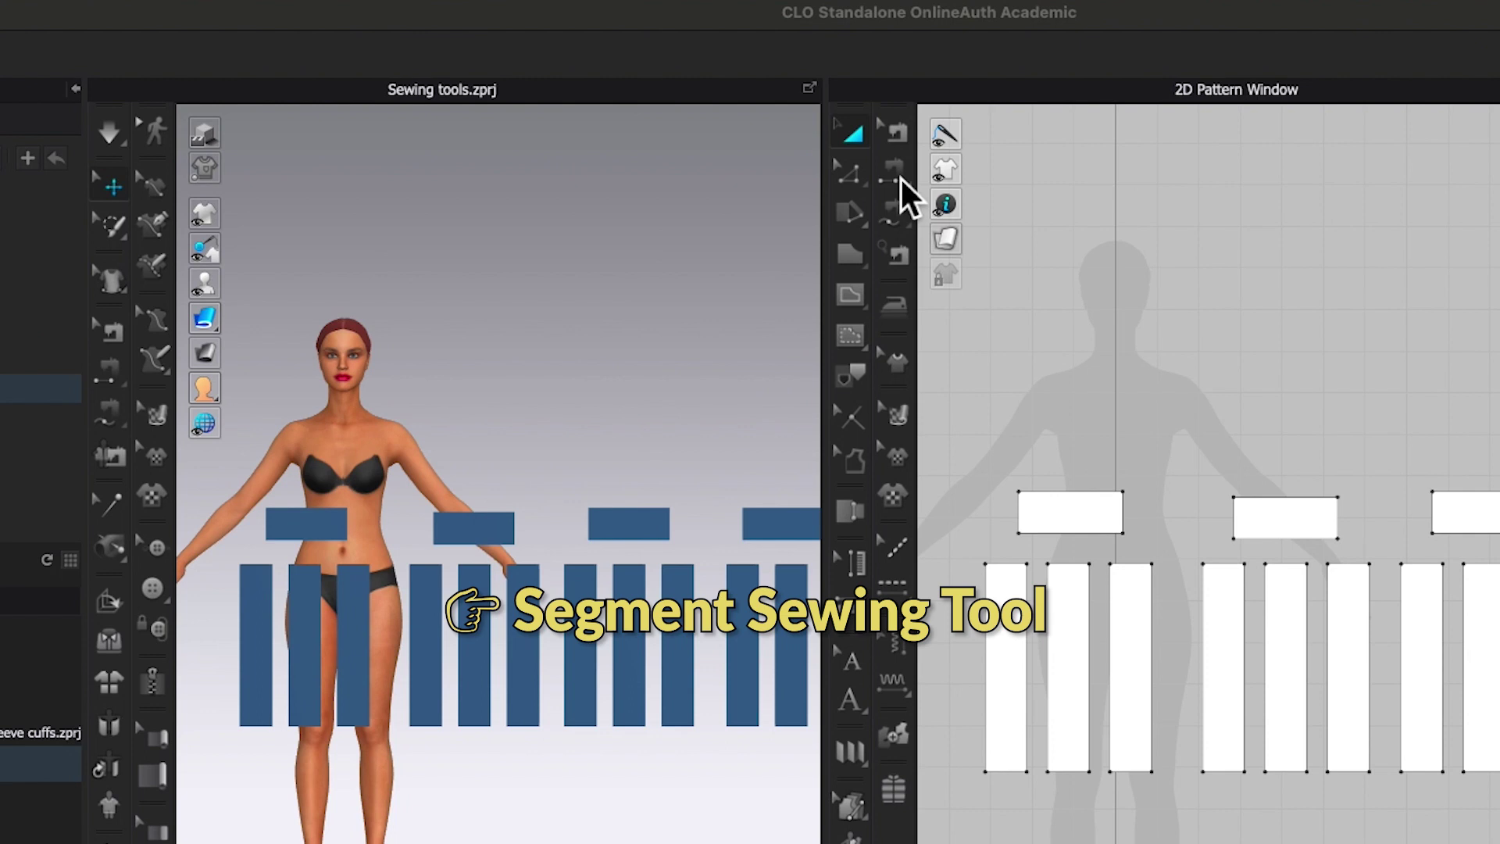
Step: Show the Segment Sewing and M:N Segment Sewing choices in the sewing tool flyout
{"action": "left_click", "coordinate": [900, 178]}
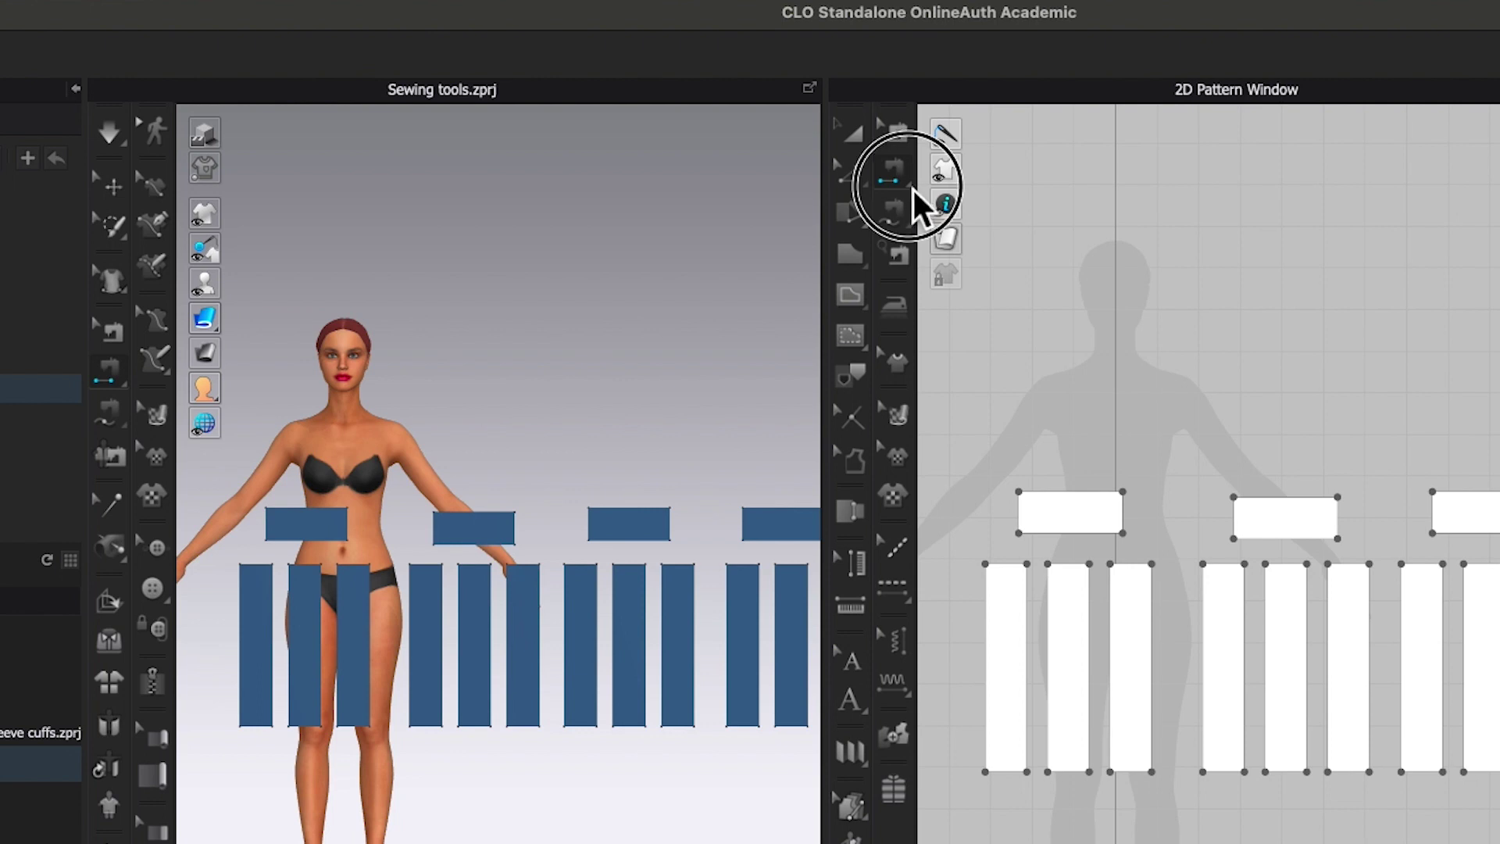
{"action": "left_click", "coordinate": [911, 187]}
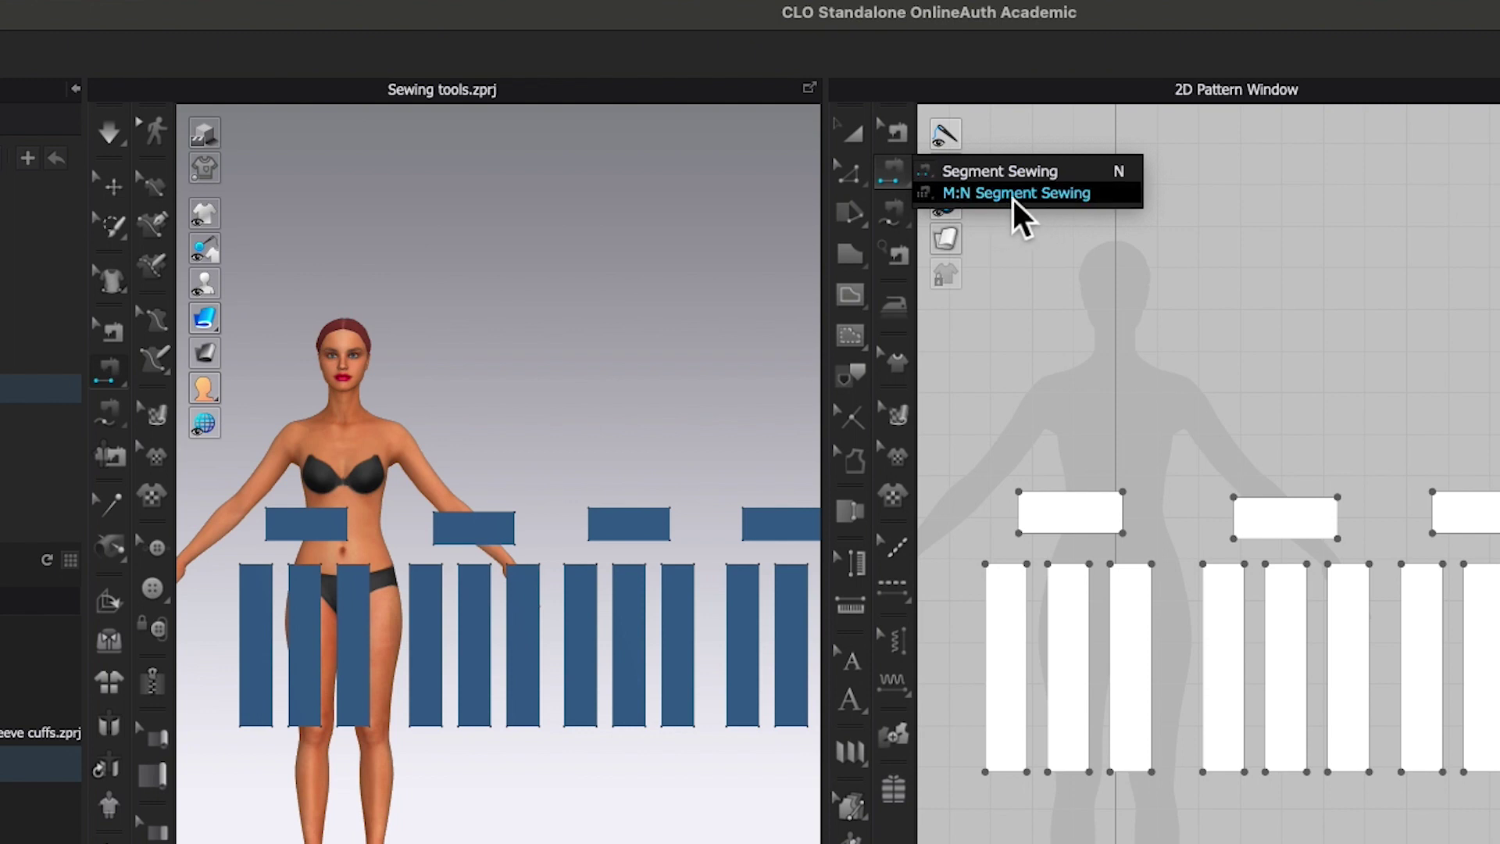
Step: With Segment Sewing, sew the first rectangle's 25.00 edge to one strip's 10.00 edge
{"action": "left_click", "coordinate": [1053, 174]}
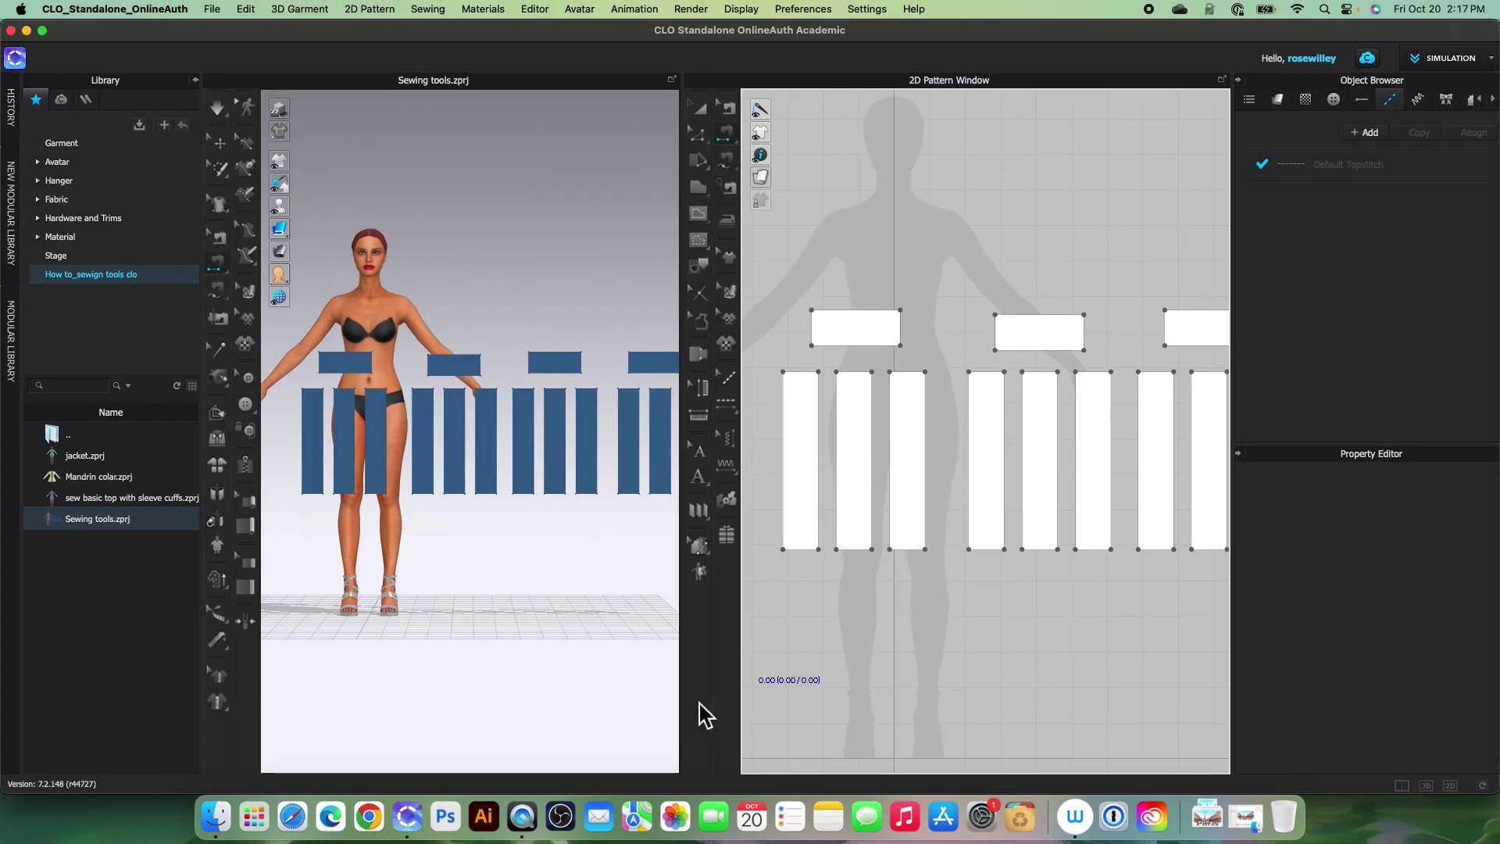
{"action": "left_click", "coordinate": [837, 352]}
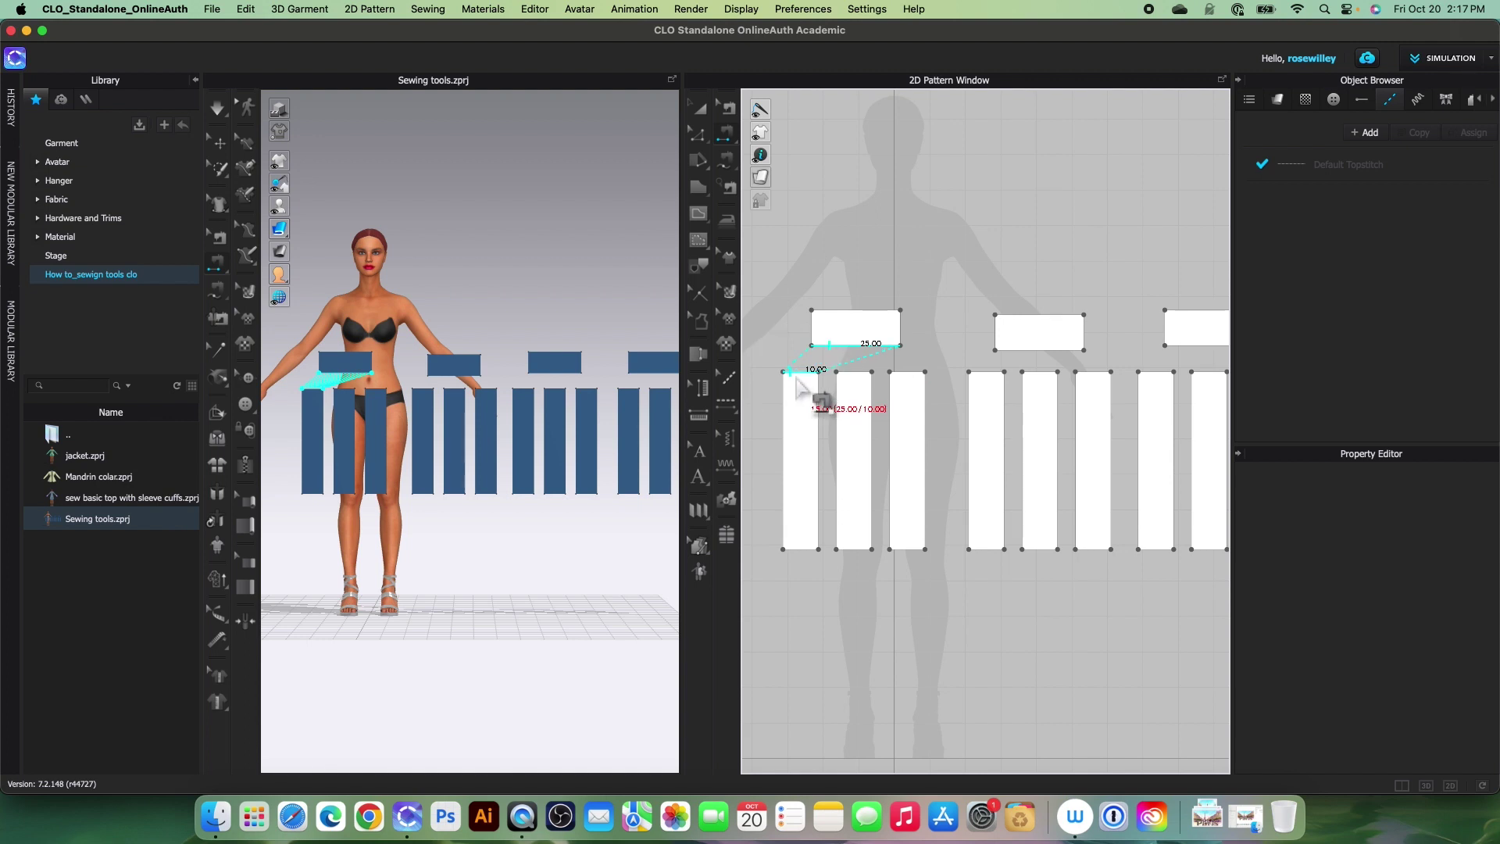
{"action": "left_click", "coordinate": [797, 381]}
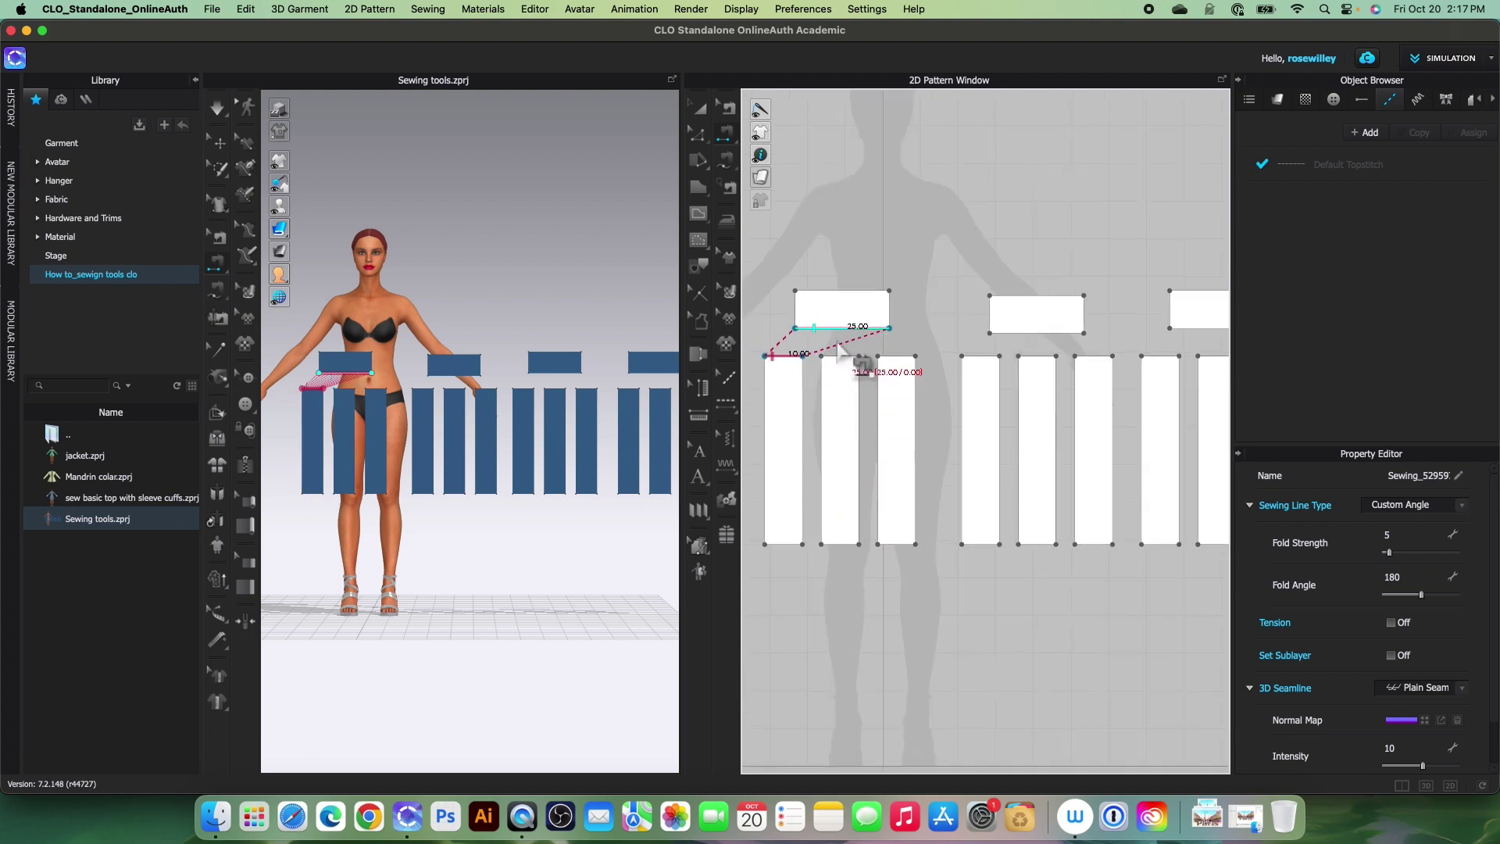
{"action": "scroll", "coordinate": [864, 358], "scroll_direction": "down", "scroll_amount": 2}
{"action": "left_click", "coordinate": [862, 345]}
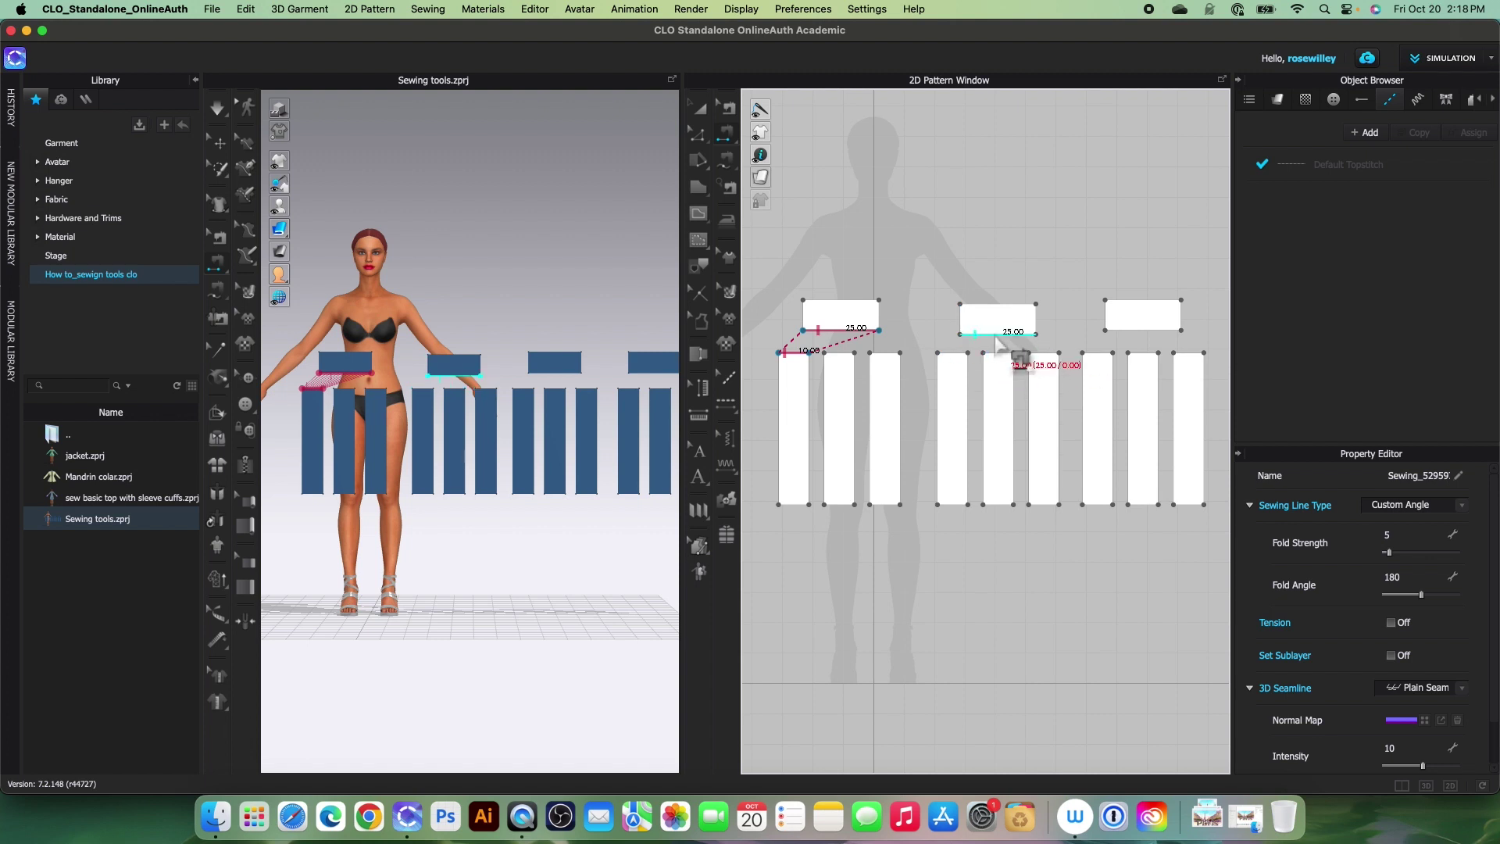
{"action": "key", "text": "Escape"}
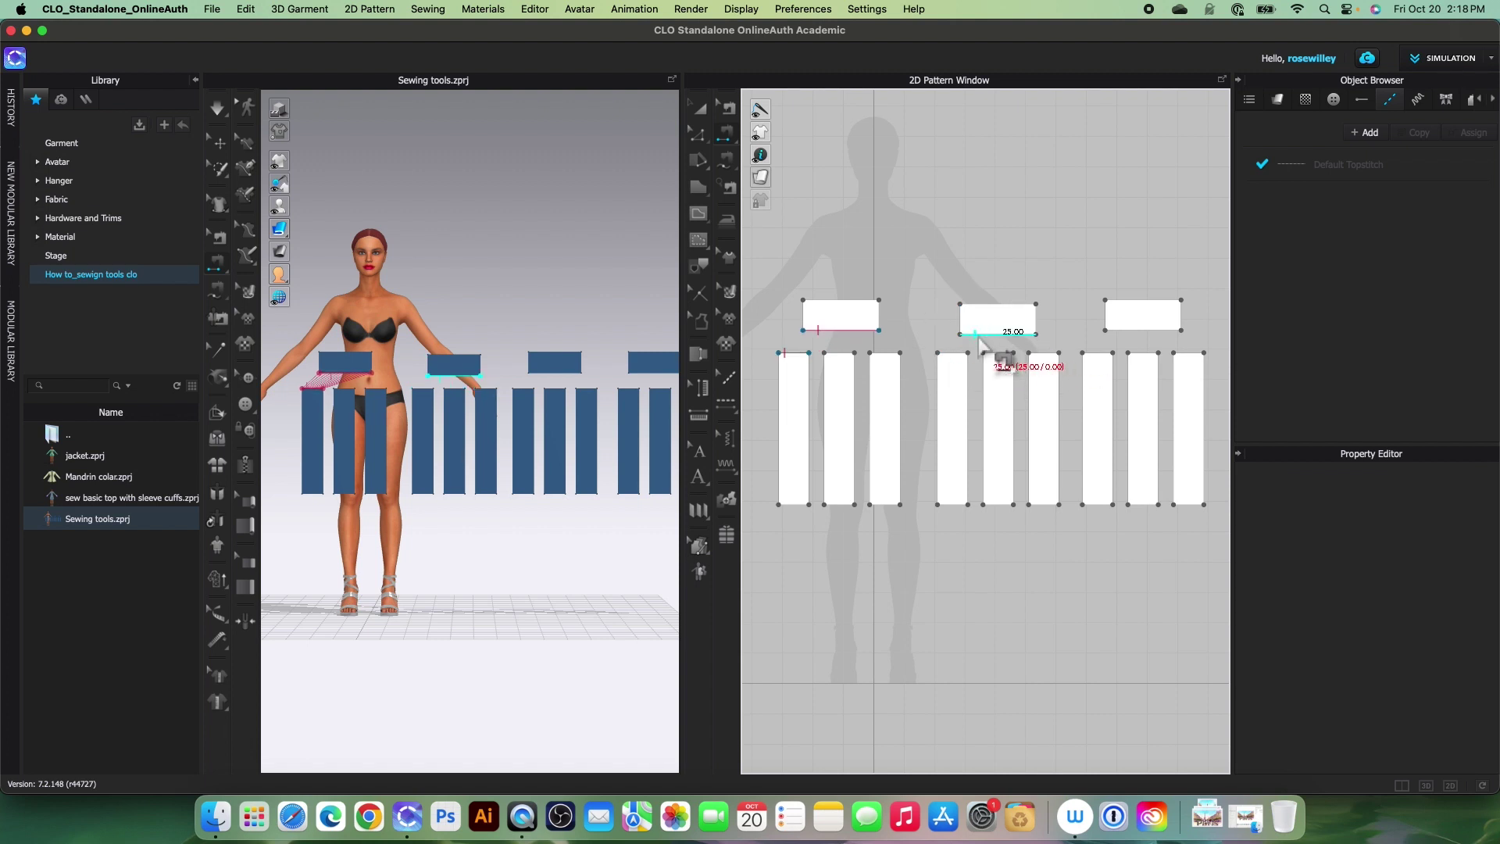
Step: Sew the second rectangle's 25.00 edge across the top edges of its three strips
{"action": "left_click", "coordinate": [978, 336]}
{"action": "left_click", "coordinate": [951, 353]}
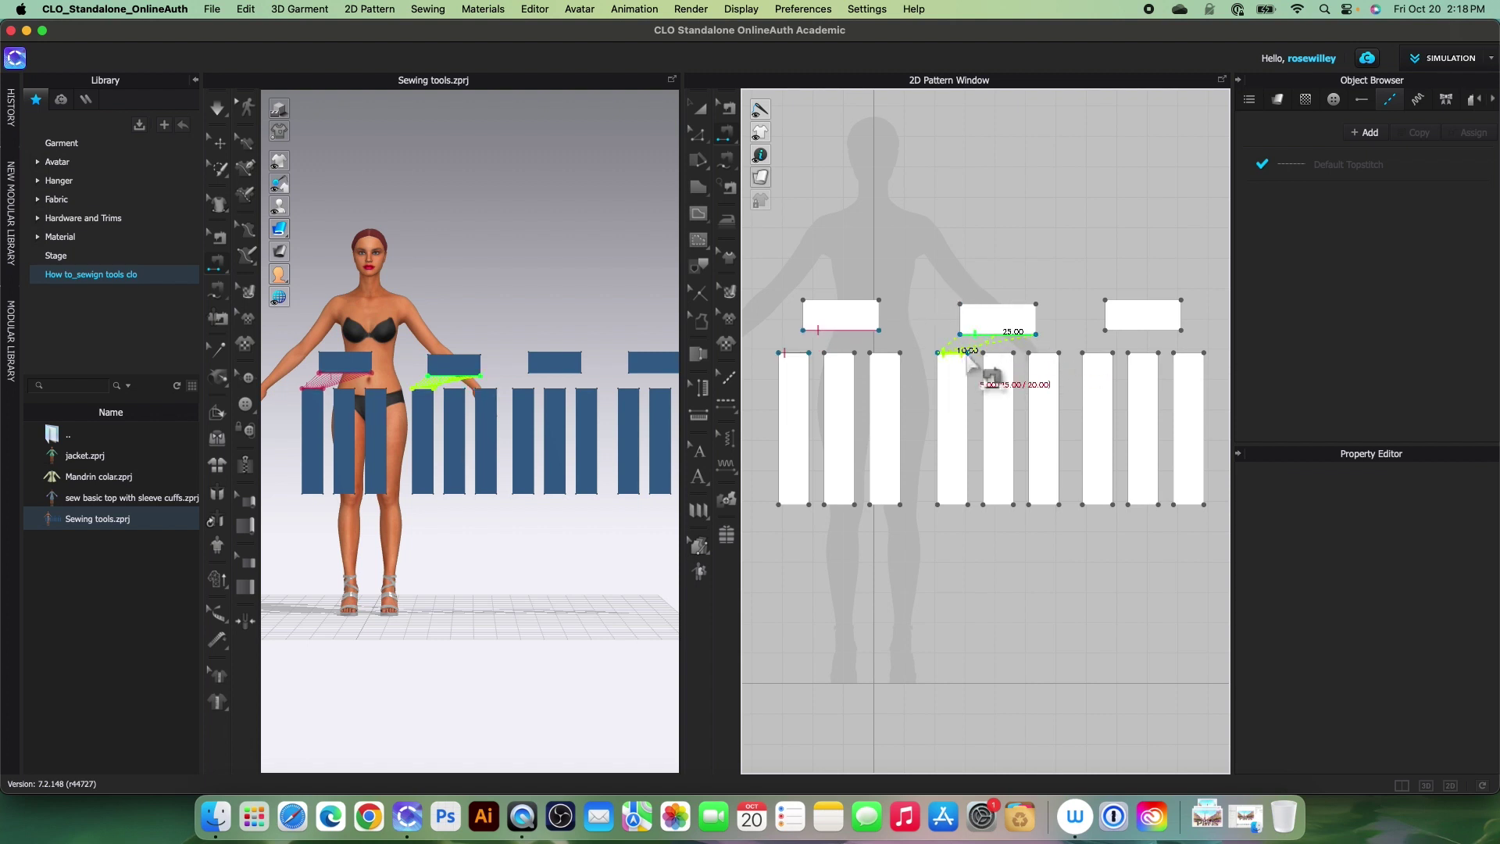
{"action": "left_click", "coordinate": [998, 353]}
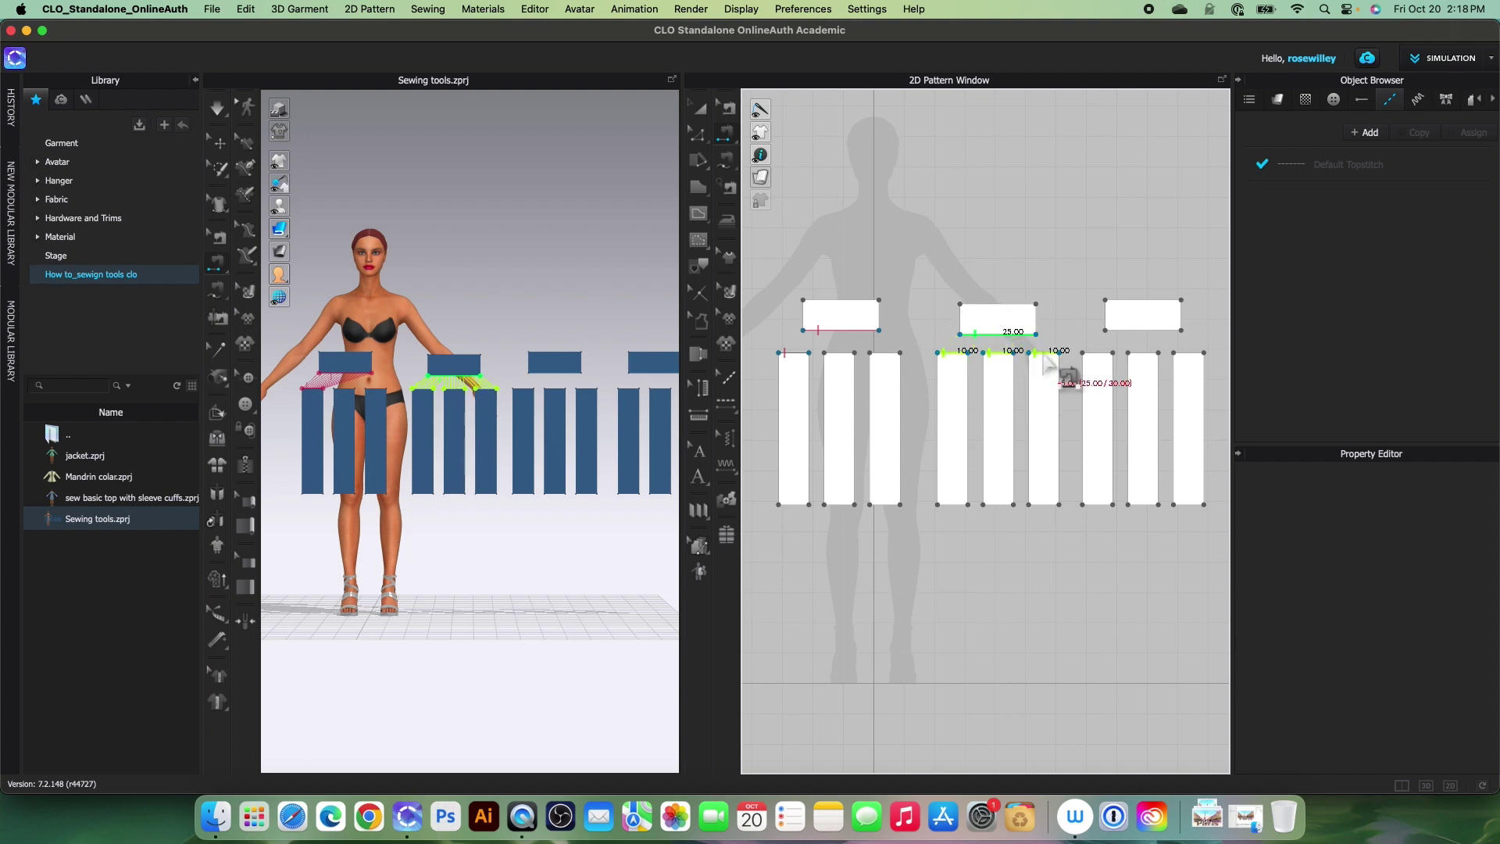
{"action": "left_click", "coordinate": [1045, 353]}
{"action": "key", "text": "Return"}
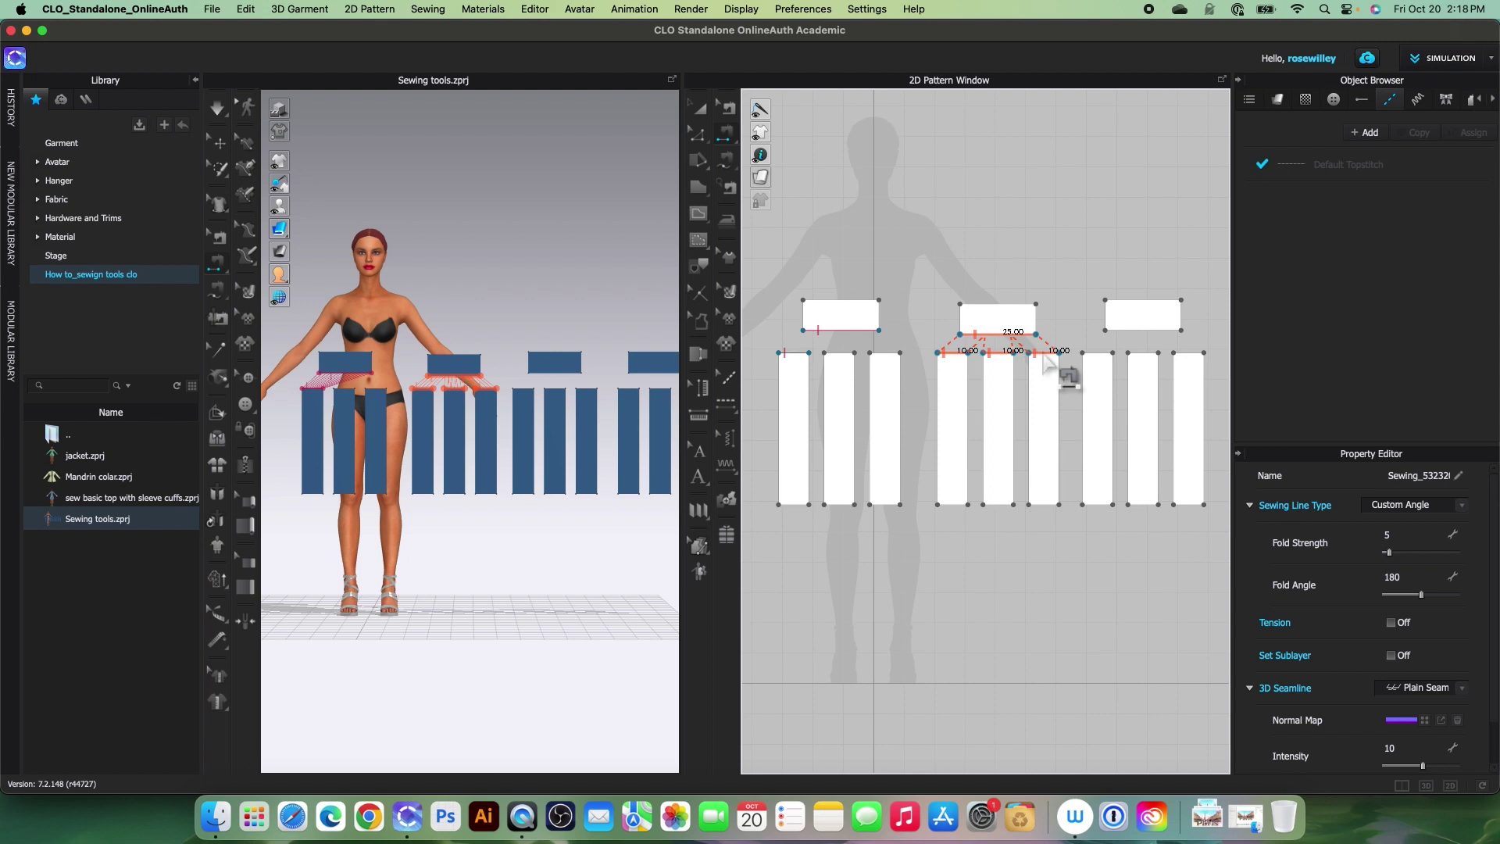
{"action": "scroll", "coordinate": [1004, 369], "scroll_direction": "down", "scroll_amount": 3}
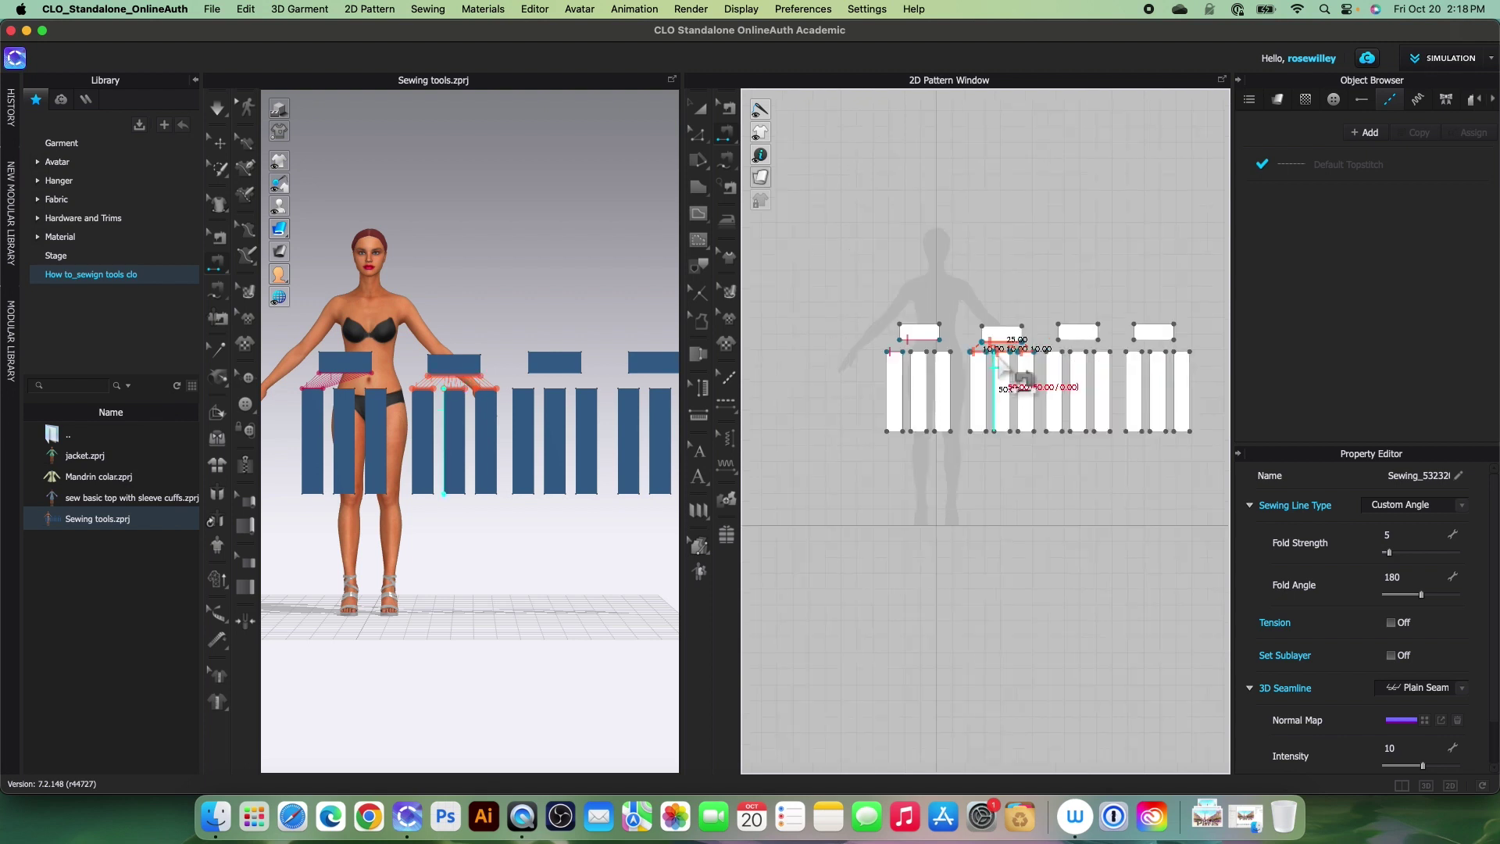
Step: Choose M:N Segment Sewing and pick the third rectangle's 25.00 bottom edge as the first side
{"action": "scroll", "coordinate": [1016, 380], "scroll_direction": "up", "scroll_amount": 4}
{"action": "scroll", "coordinate": [1008, 392], "scroll_direction": "down", "scroll_amount": 5}
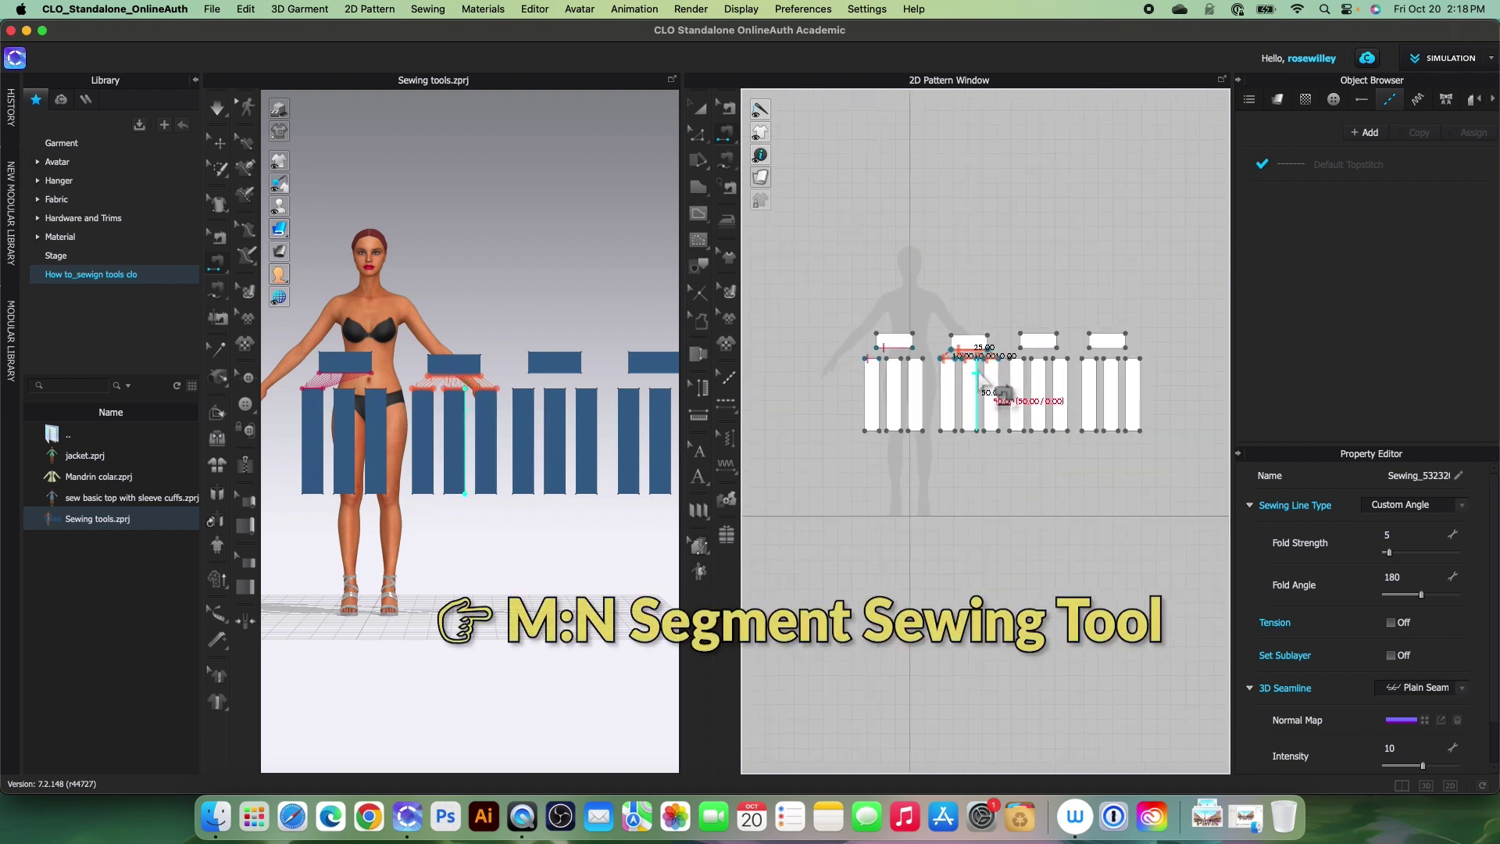
{"action": "scroll", "coordinate": [1069, 383], "scroll_direction": "up", "scroll_amount": 2}
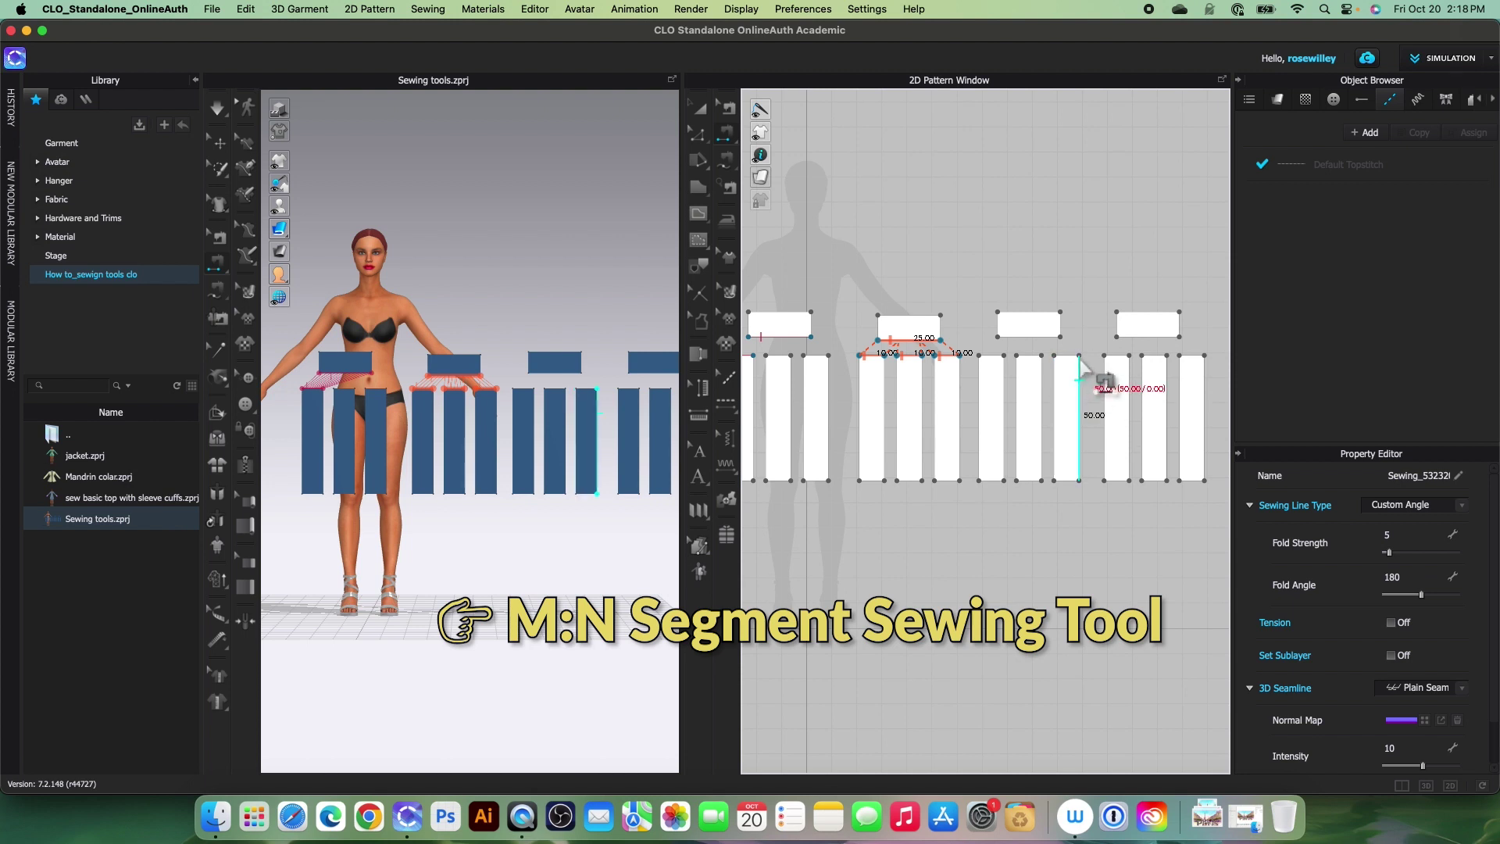
{"action": "scroll", "coordinate": [1081, 366], "scroll_direction": "up", "scroll_amount": 2}
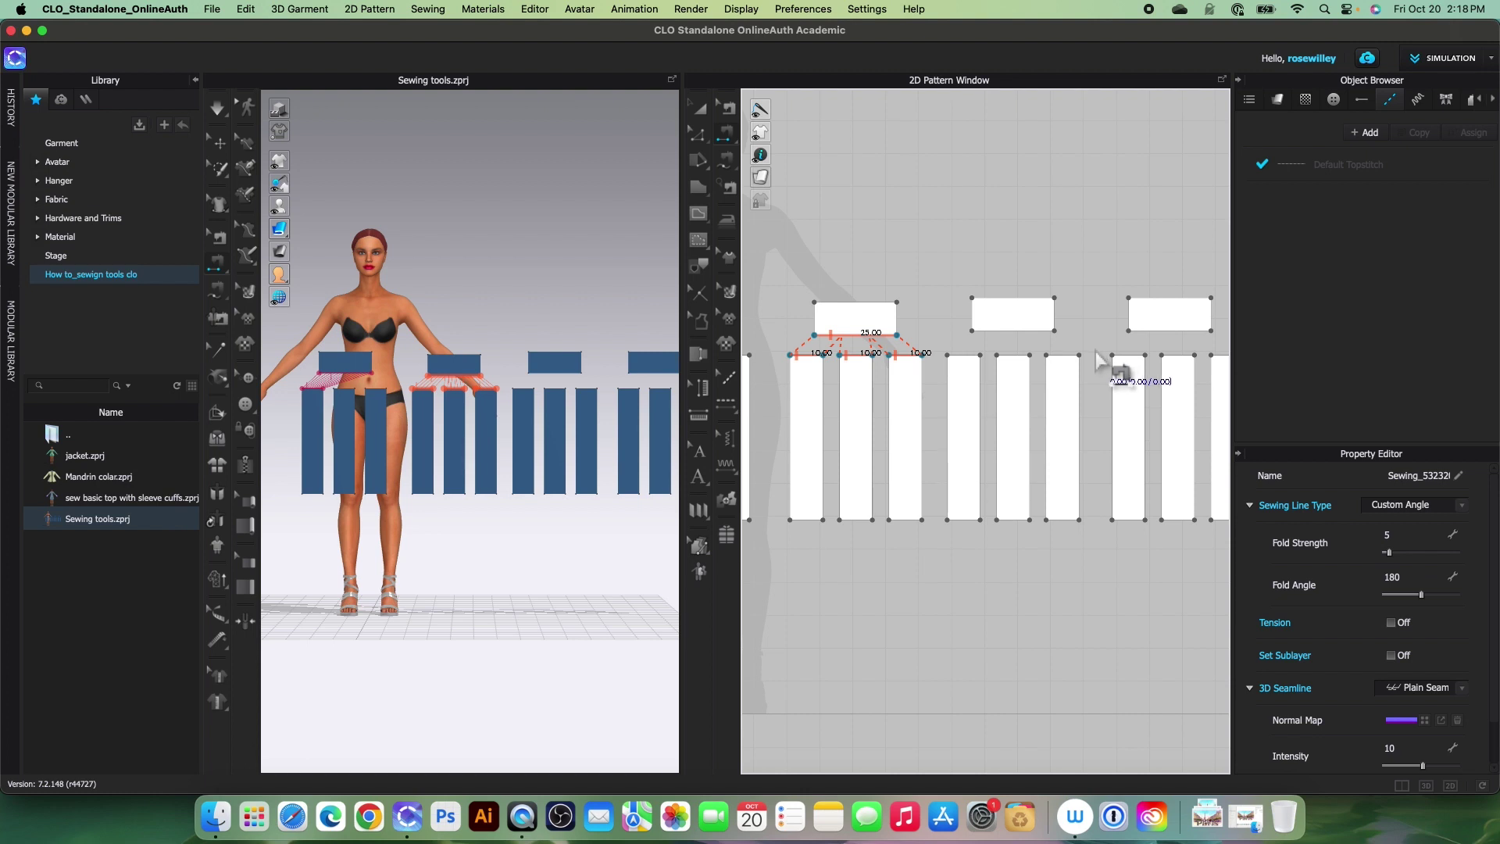
{"action": "scroll", "coordinate": [1047, 356], "scroll_direction": "down", "scroll_amount": 2}
{"action": "left_click", "coordinate": [725, 134]}
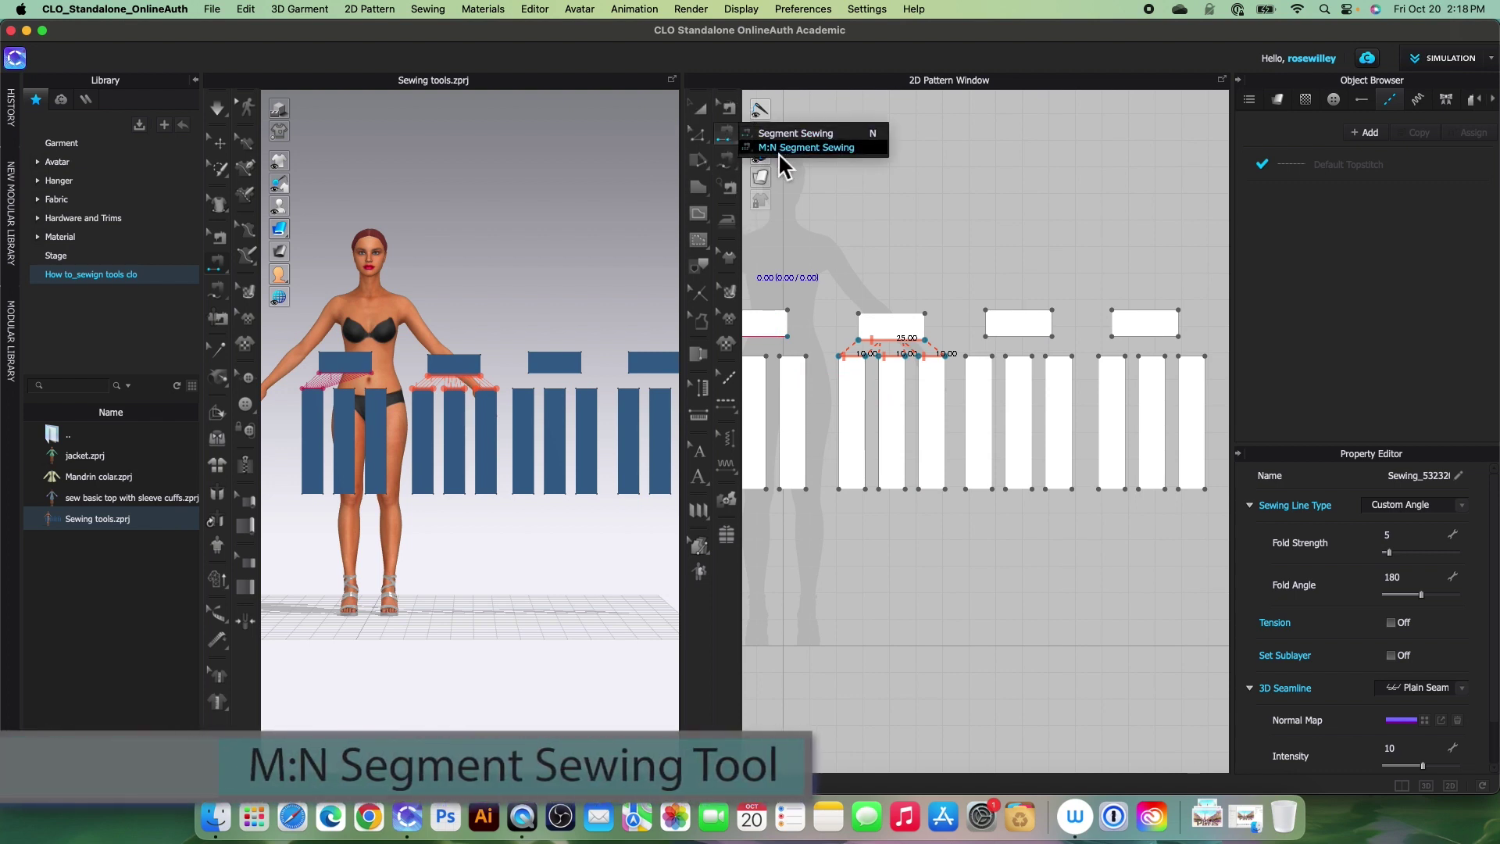
{"action": "left_click", "coordinate": [818, 148]}
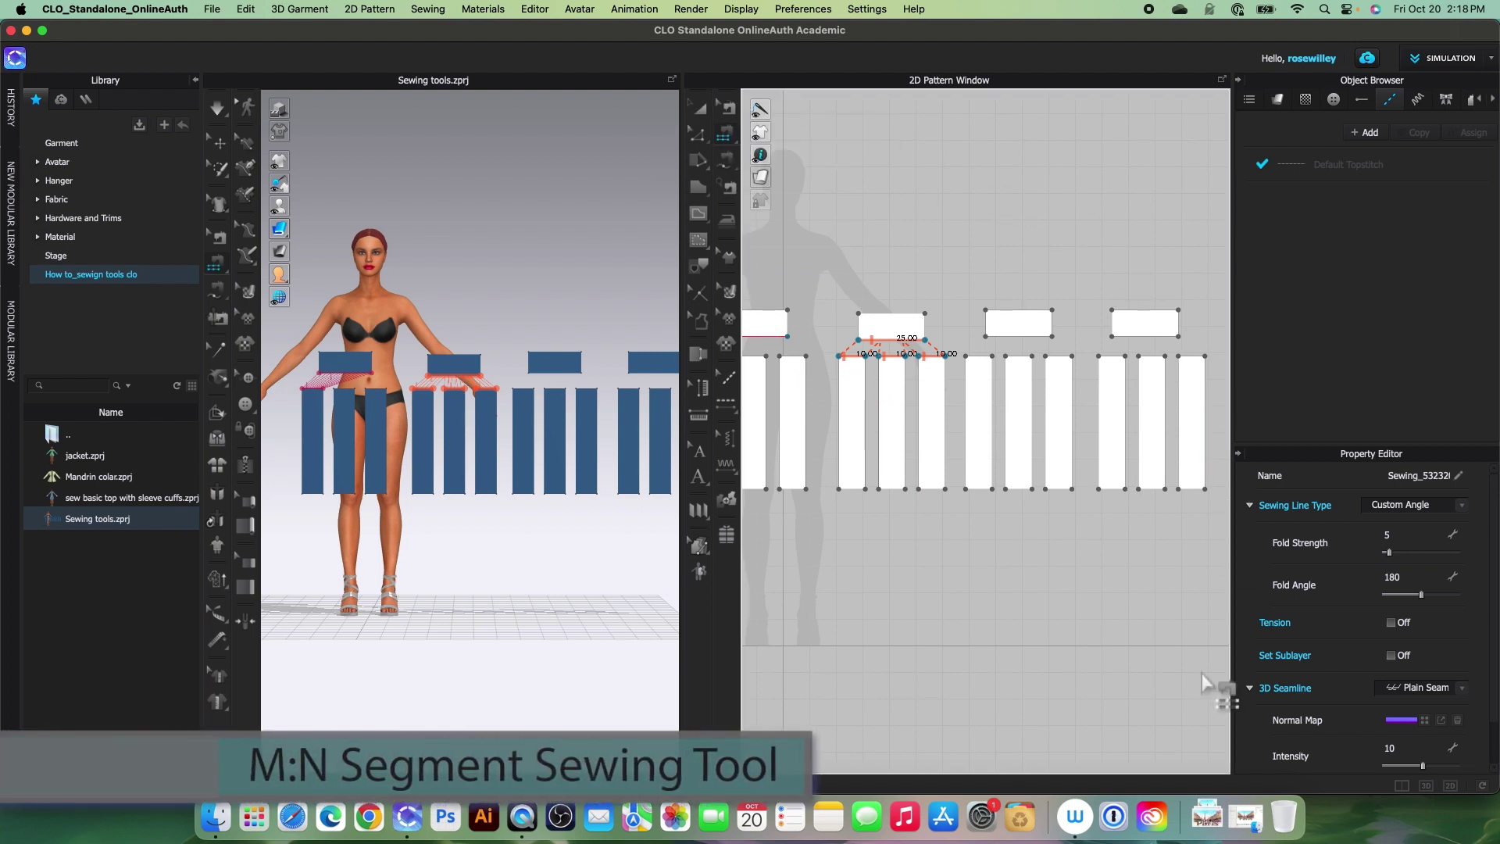
{"action": "scroll", "coordinate": [1016, 312], "scroll_direction": "up", "scroll_amount": 2}
{"action": "left_click", "coordinate": [957, 297]}
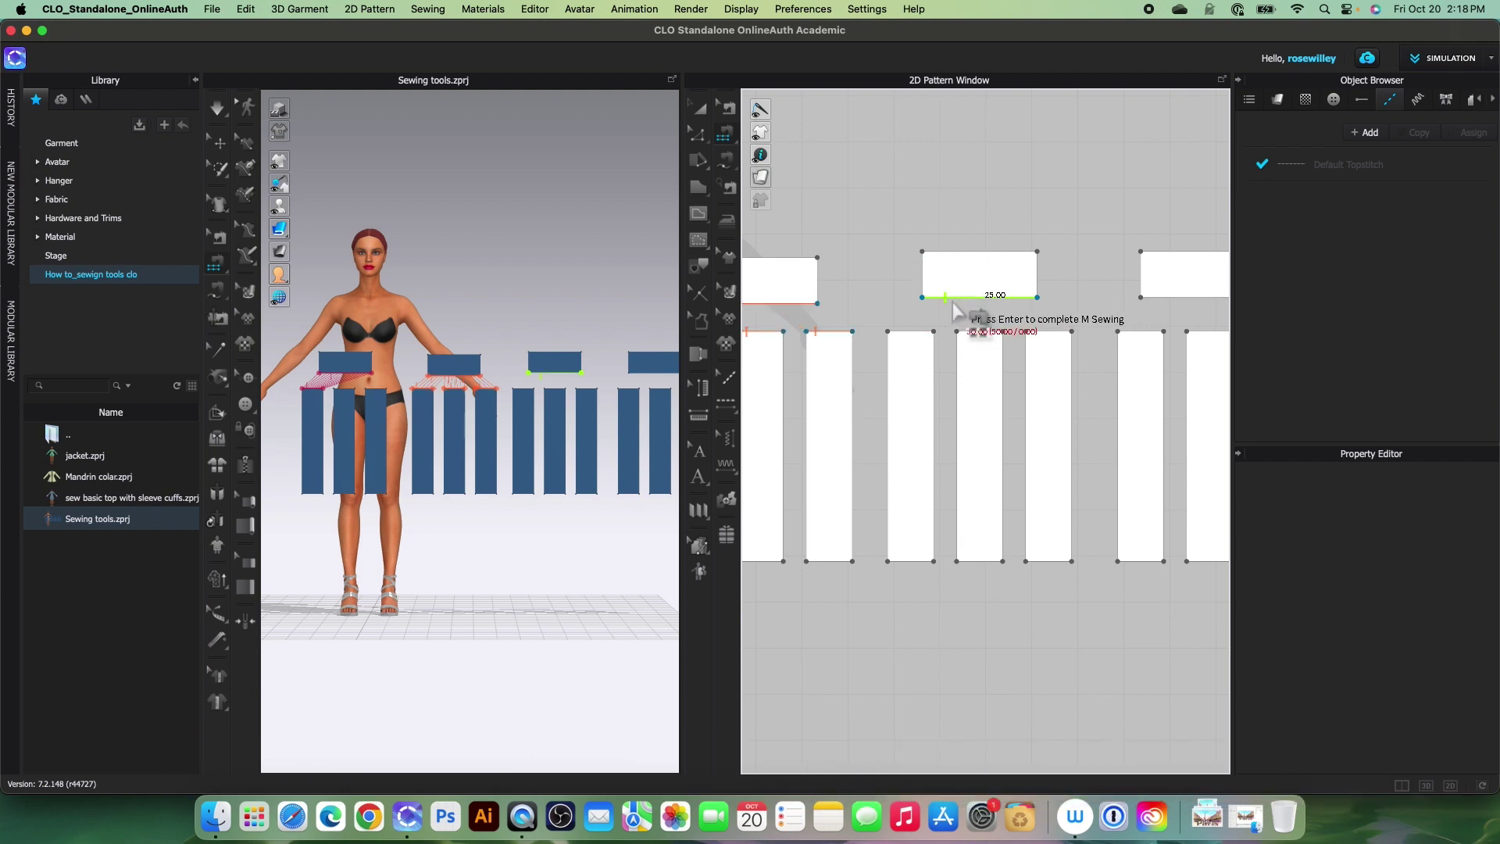
Step: Join the three strips' 10.00 top edges to the third rectangle's edge, completing the M:N seam
{"action": "key", "text": "Return"}
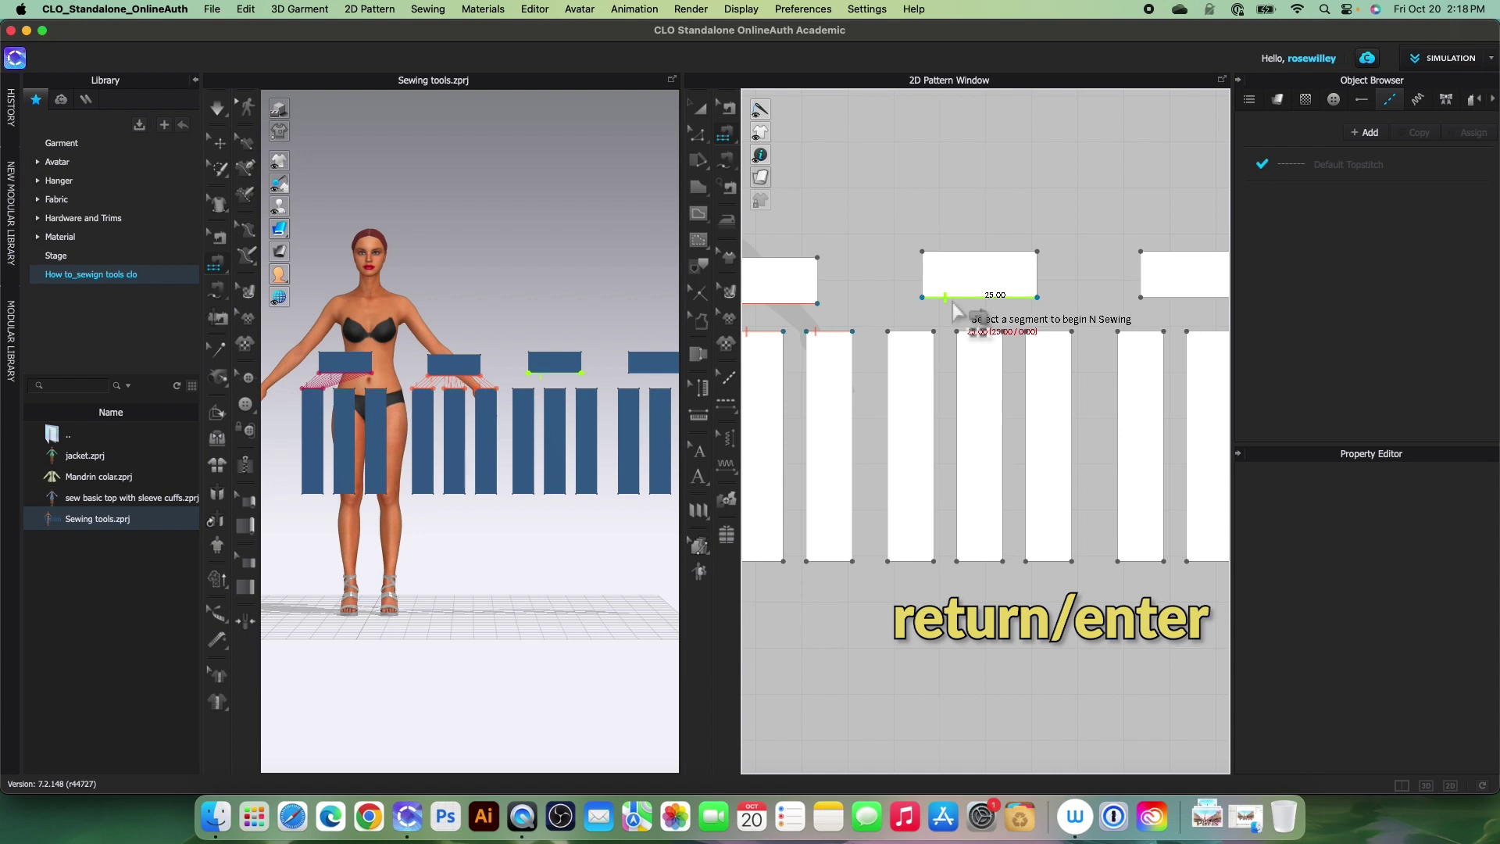
{"action": "left_click", "coordinate": [906, 332]}
{"action": "left_click", "coordinate": [971, 332]}
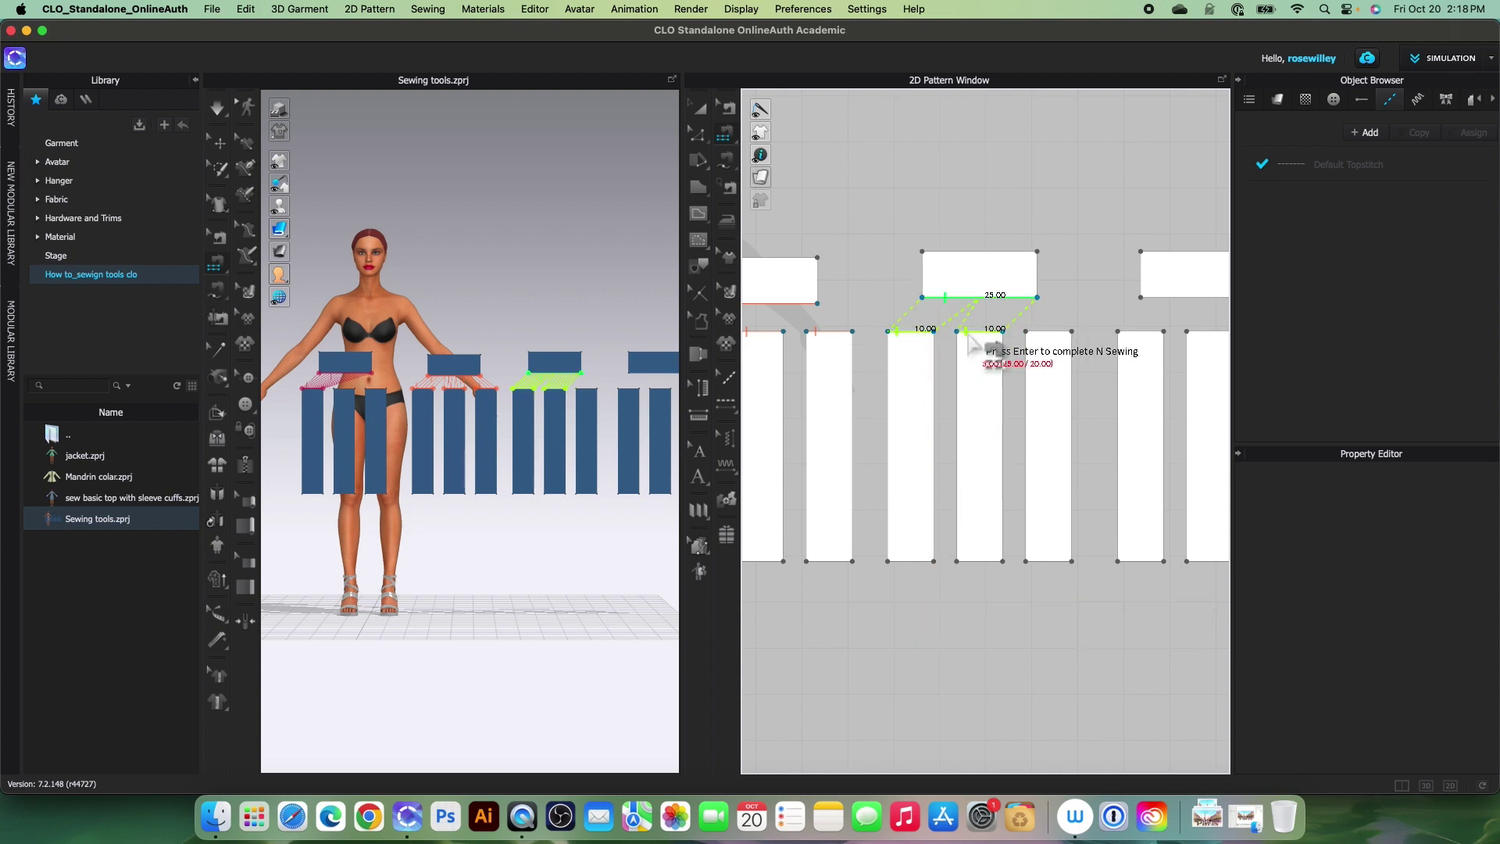
{"action": "left_click", "coordinate": [1041, 334]}
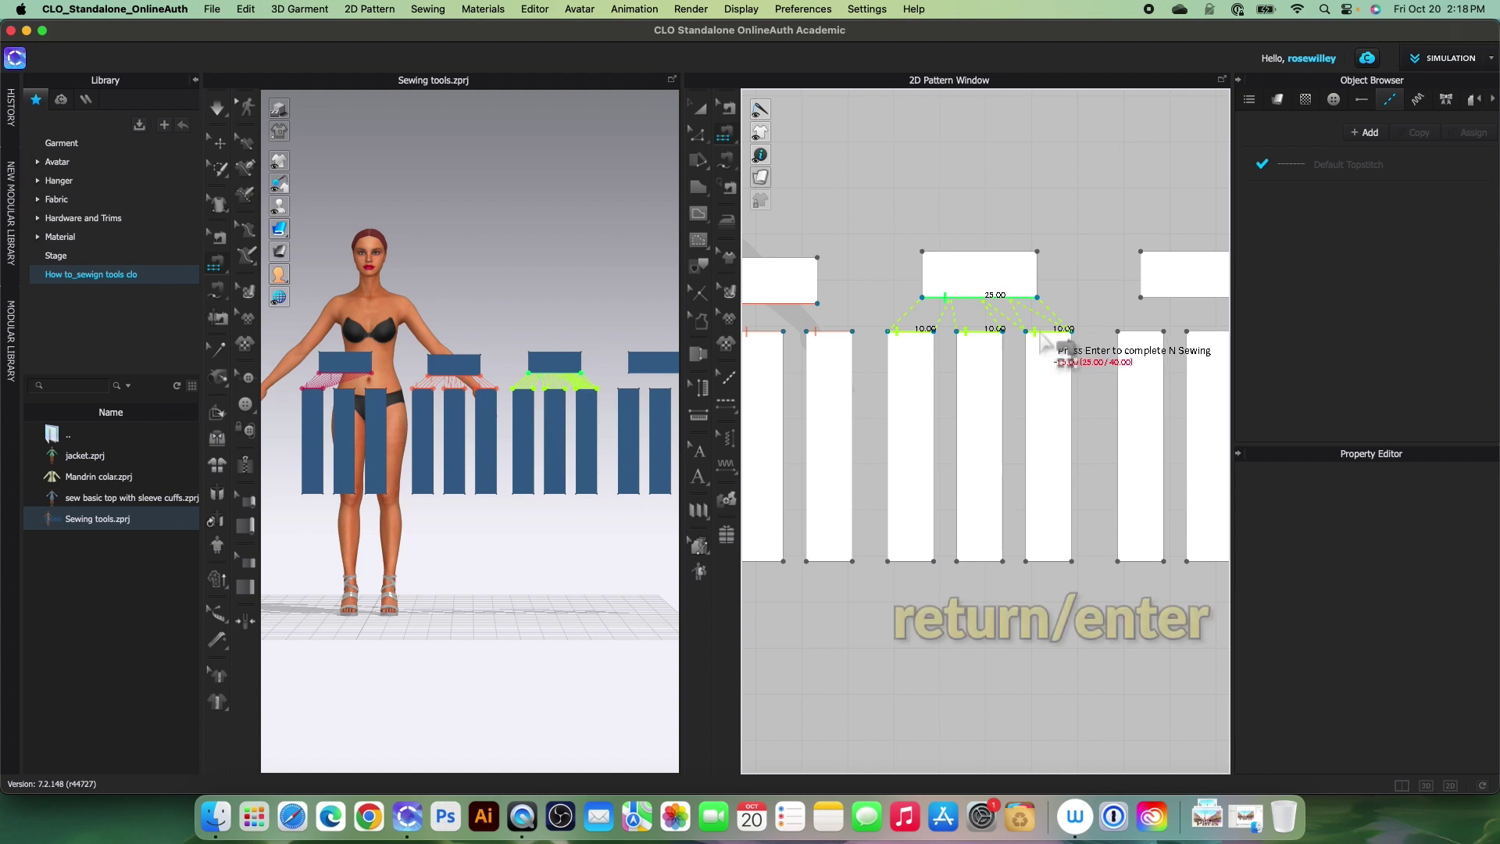
{"action": "key", "text": "Return"}
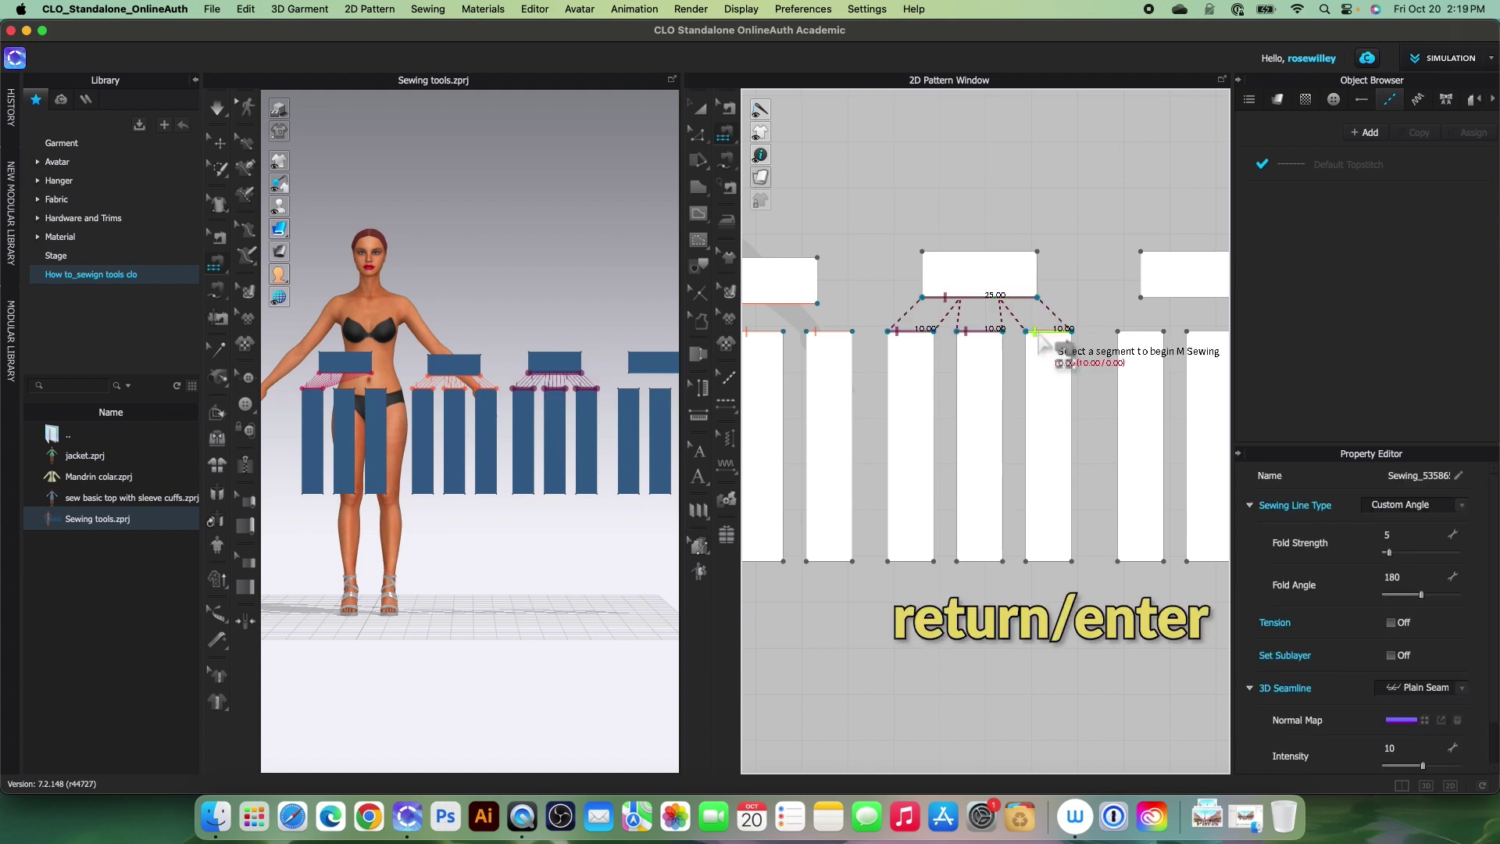
{"action": "scroll", "coordinate": [1016, 367], "scroll_direction": "down", "scroll_amount": 3}
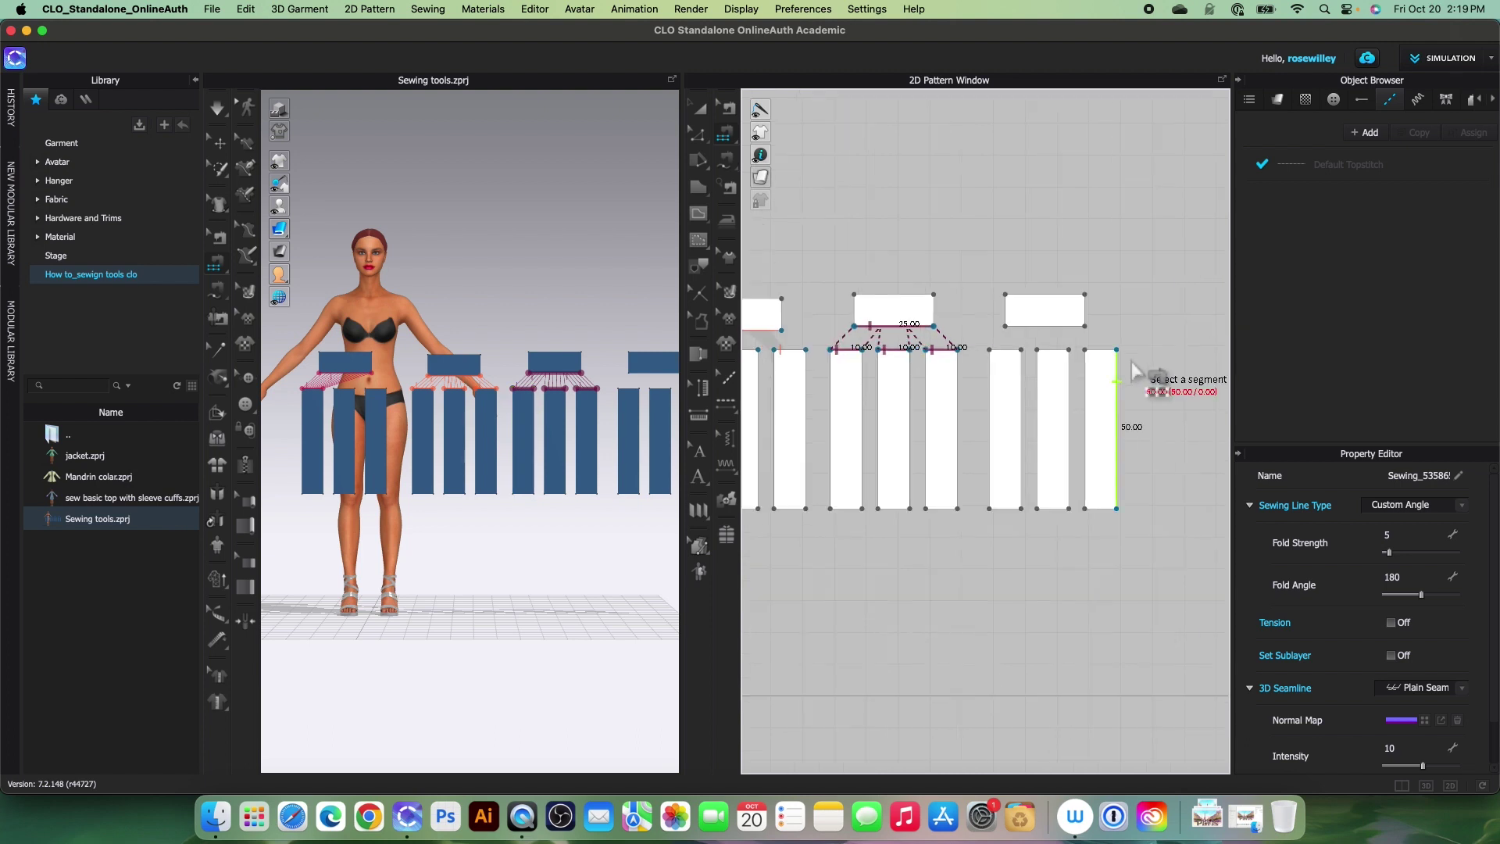
Step: M:N-sew the fourth group's three strip tops to the rectangle's 25.00 bottom edge
{"action": "left_click", "coordinate": [1003, 349]}
{"action": "left_click", "coordinate": [1044, 349]}
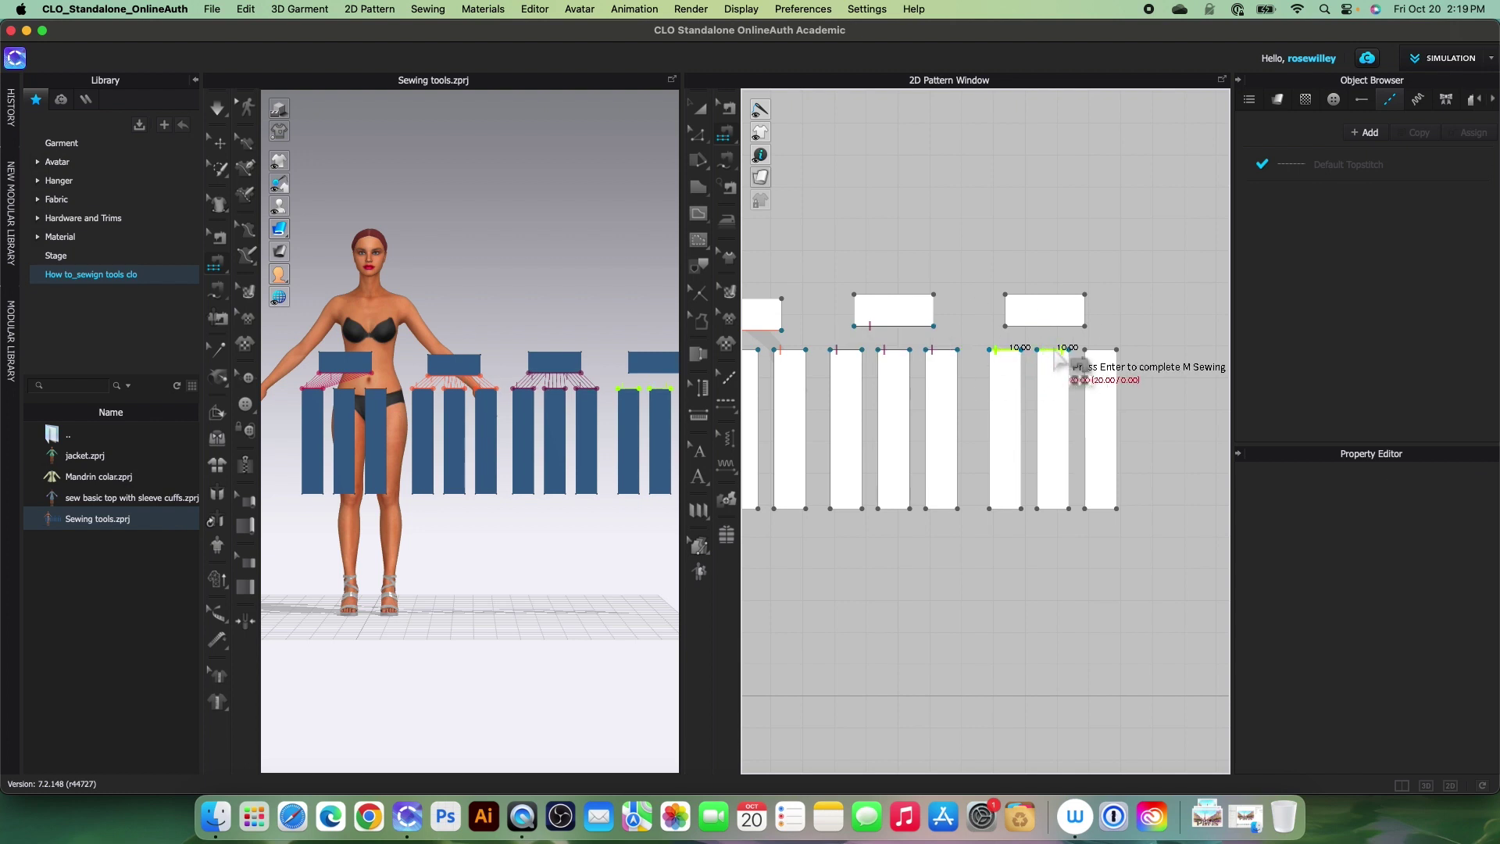
{"action": "left_click", "coordinate": [1095, 350]}
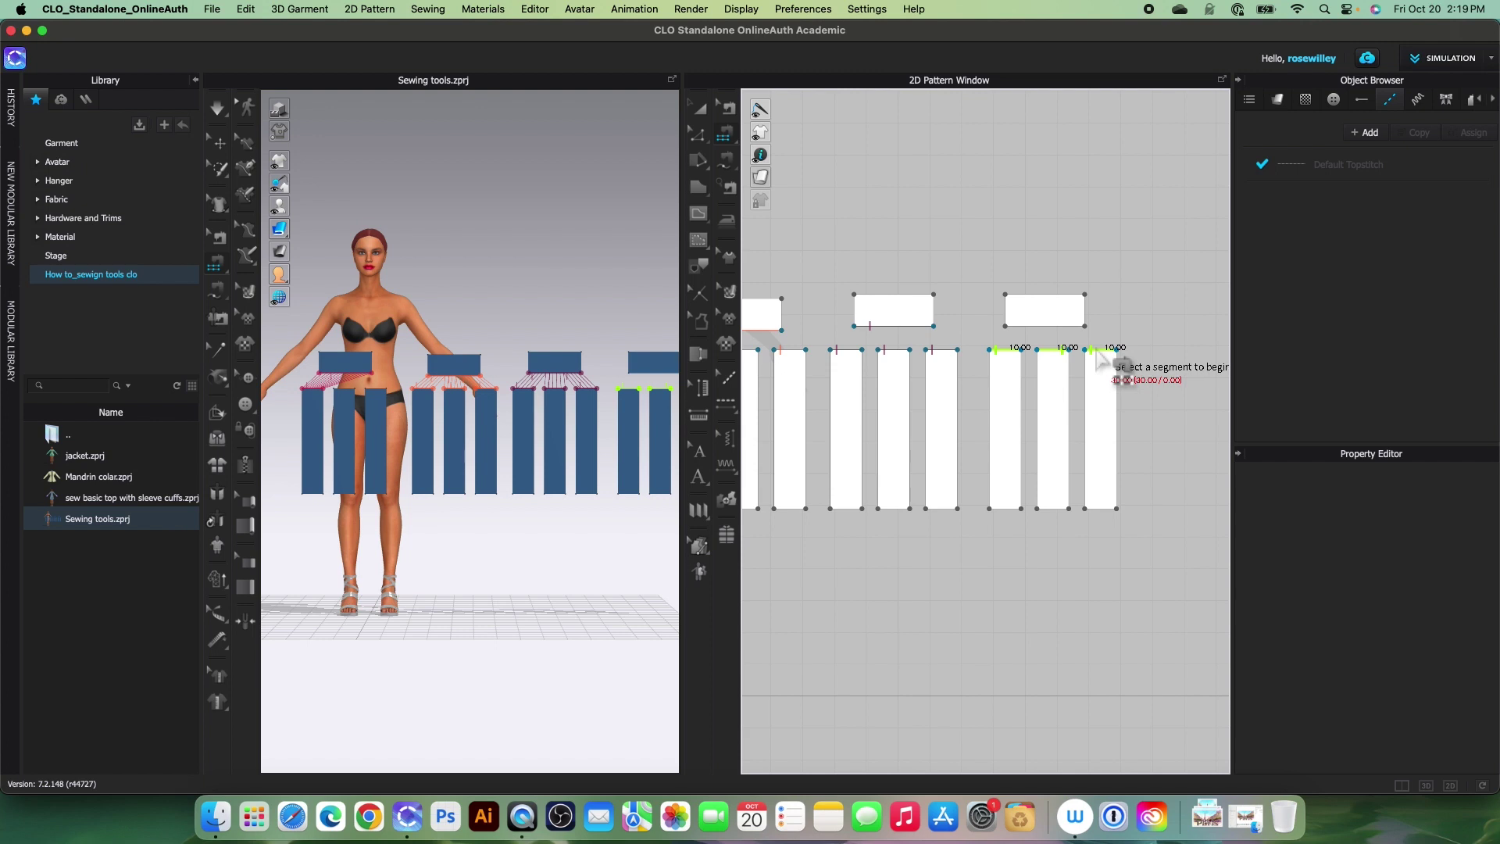
{"action": "left_click", "coordinate": [1028, 328]}
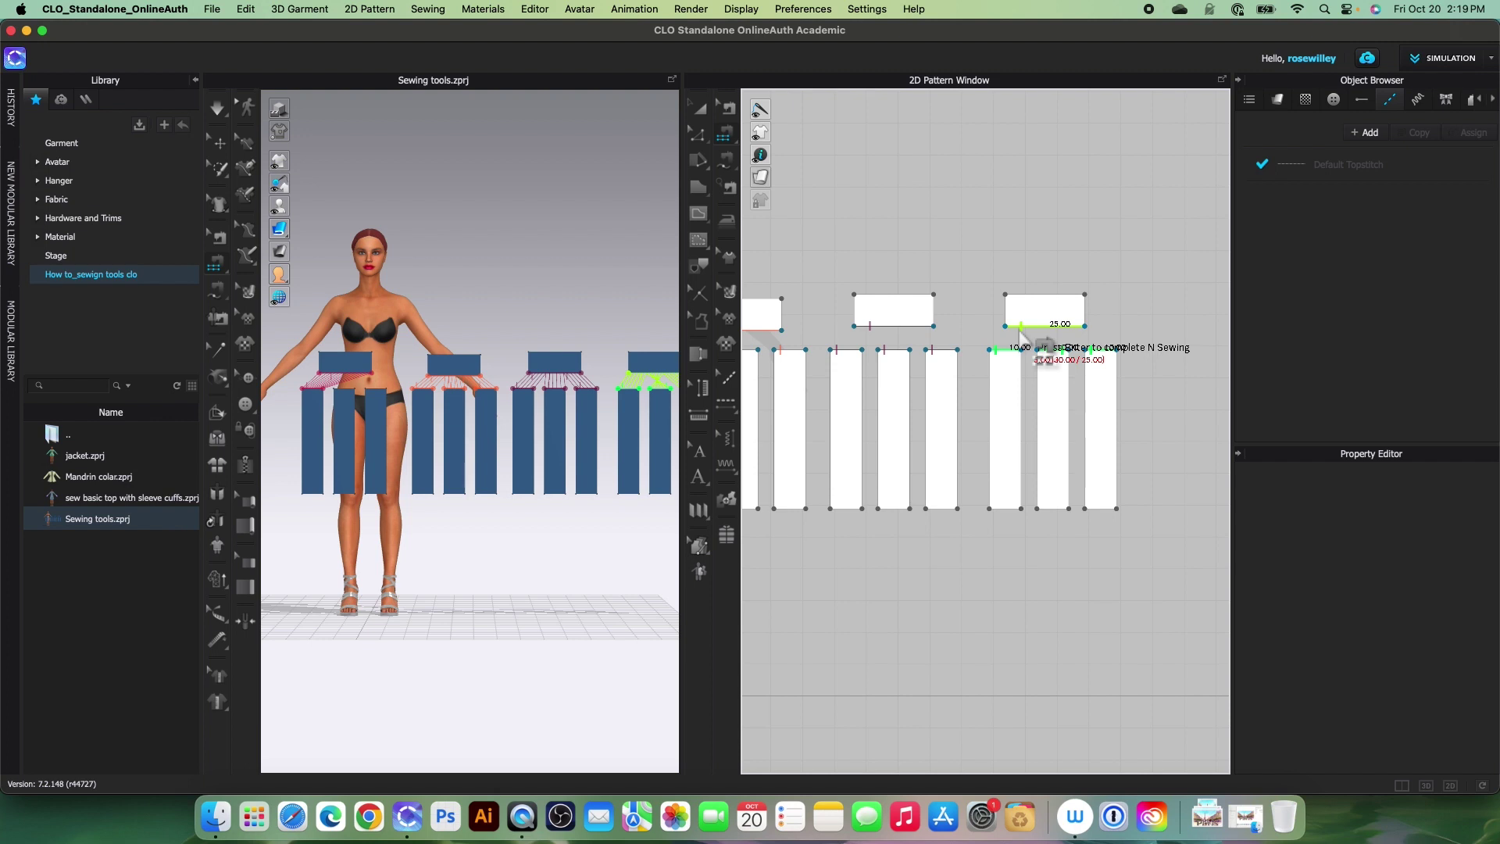
{"action": "key", "text": "Return"}
{"action": "scroll", "coordinate": [1063, 340], "scroll_direction": "up", "scroll_amount": 3}
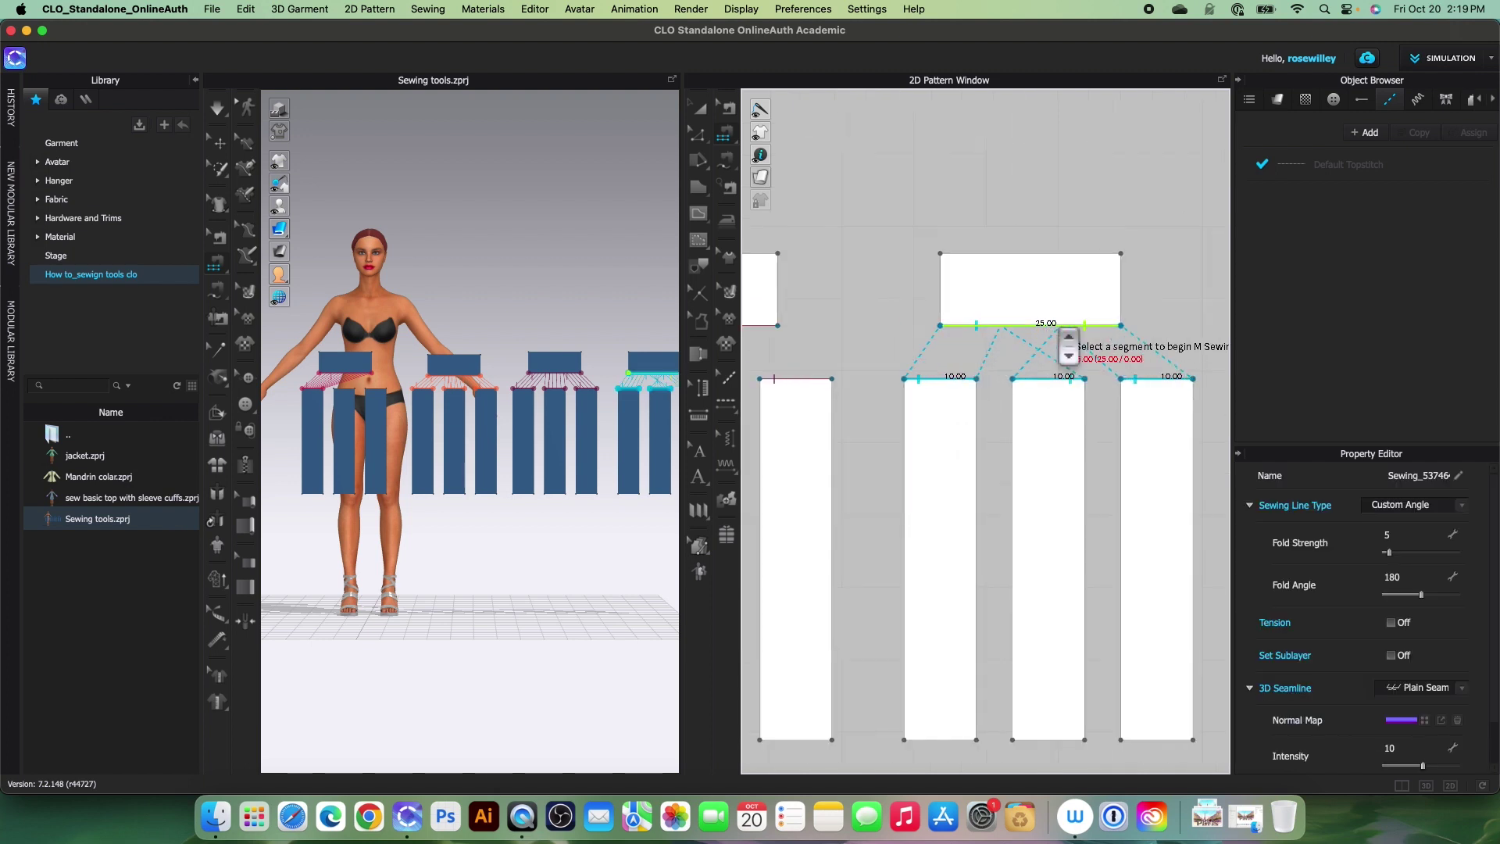
{"action": "scroll", "coordinate": [1068, 346], "scroll_direction": "up", "scroll_amount": 3}
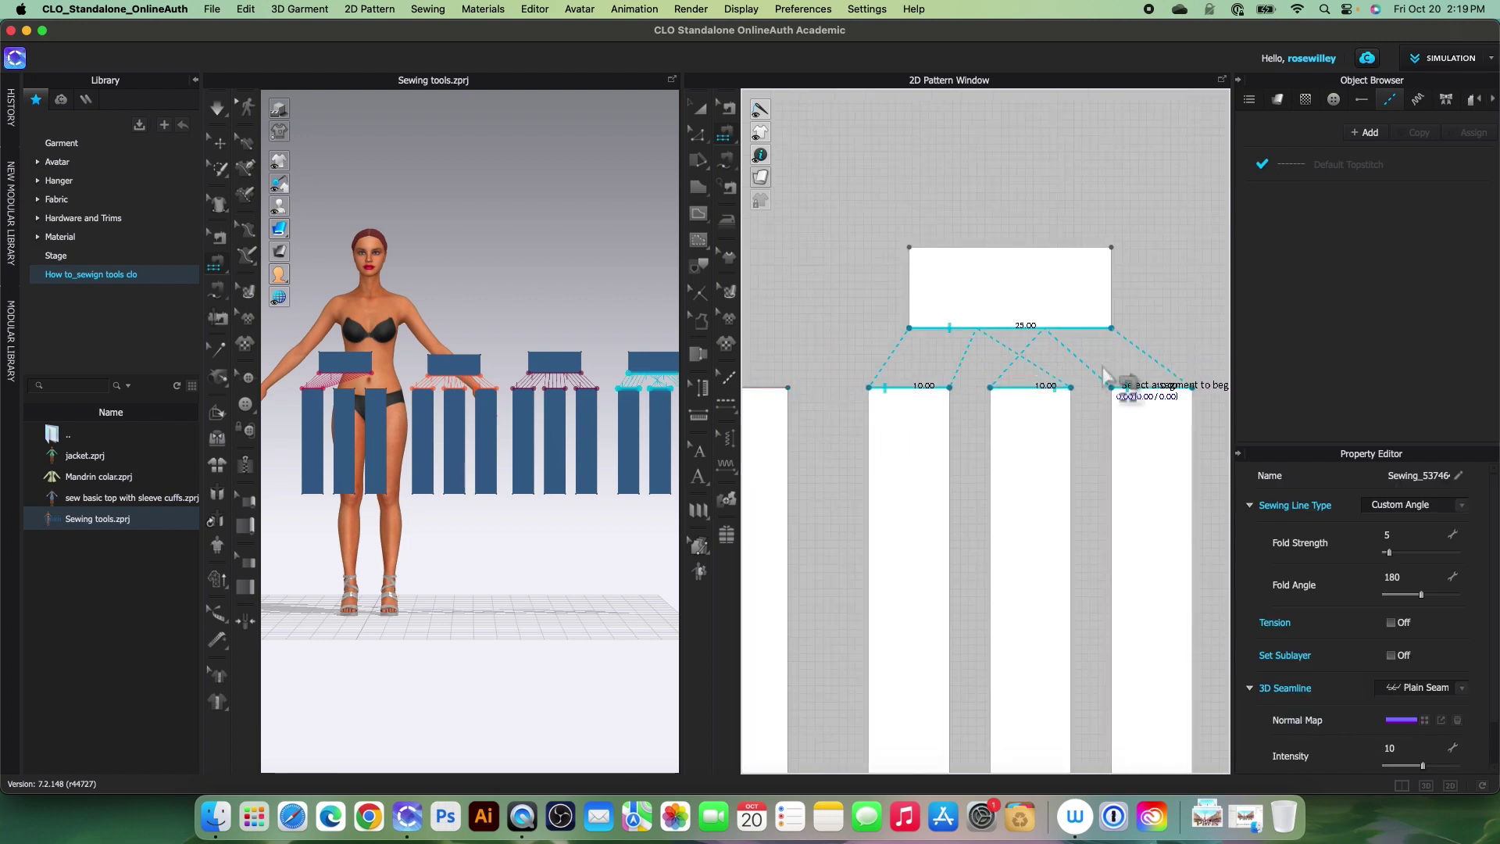
{"action": "scroll", "coordinate": [1100, 378], "scroll_direction": "up", "scroll_amount": 1}
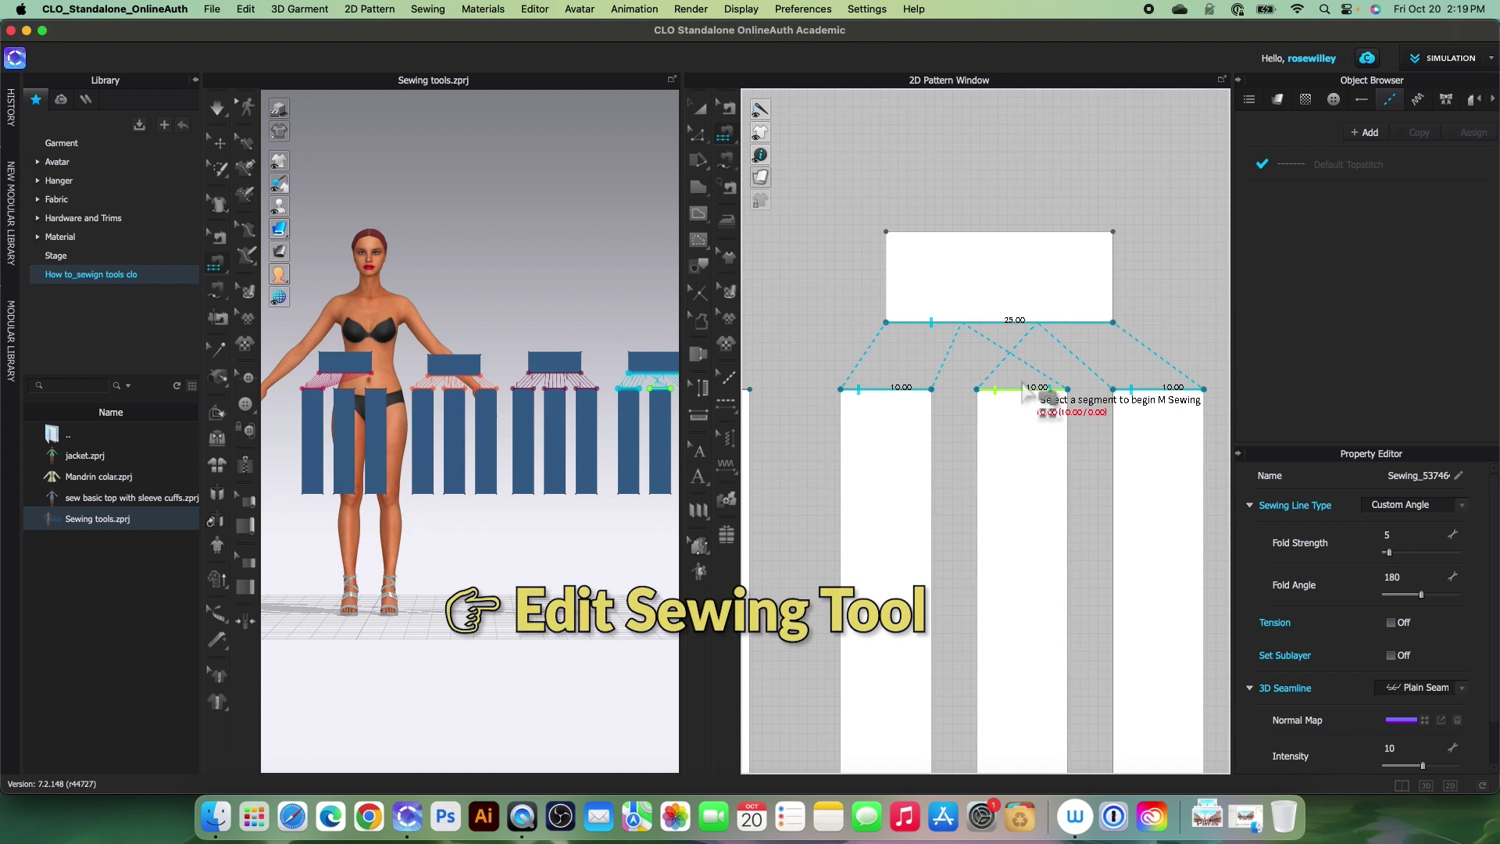
Step: Unlink the M:N seam into three separate 8.33 sewing lines
{"action": "left_click", "coordinate": [733, 110]}
{"action": "left_click", "coordinate": [1139, 403]}
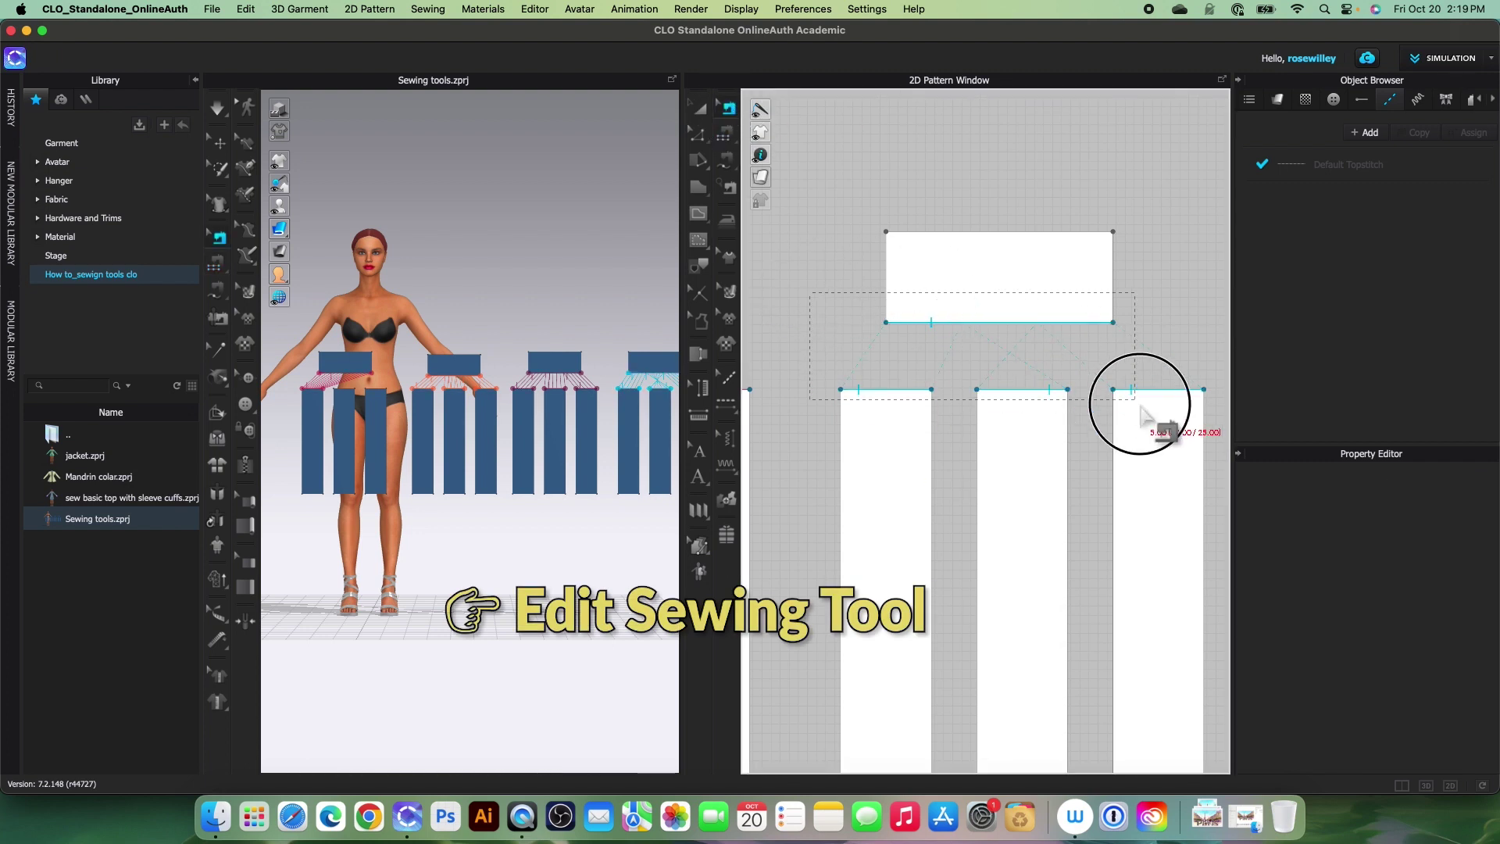
{"action": "right_click", "coordinate": [1037, 394]}
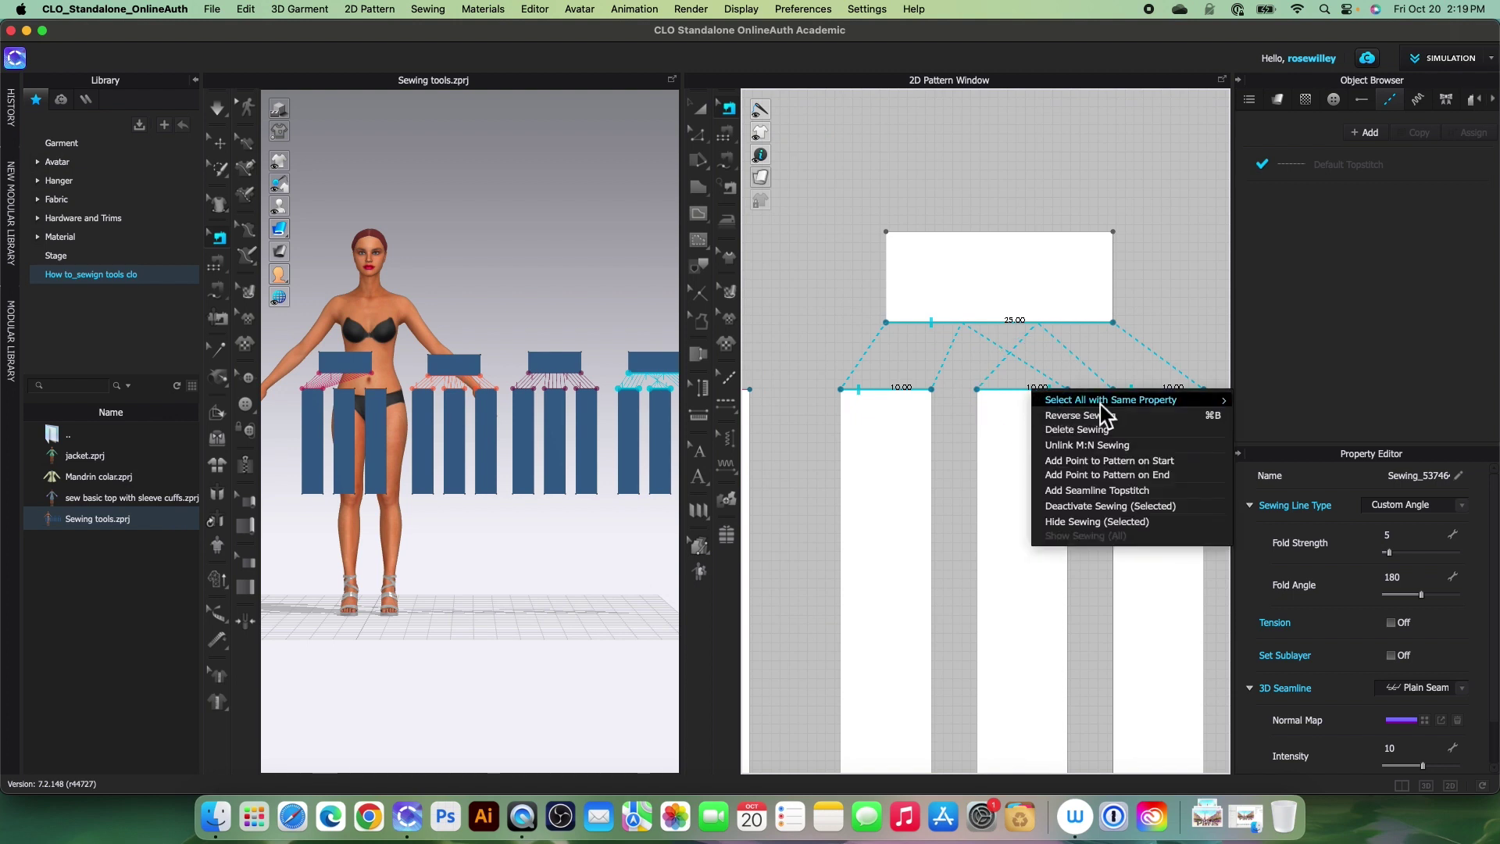
{"action": "left_click", "coordinate": [1097, 447]}
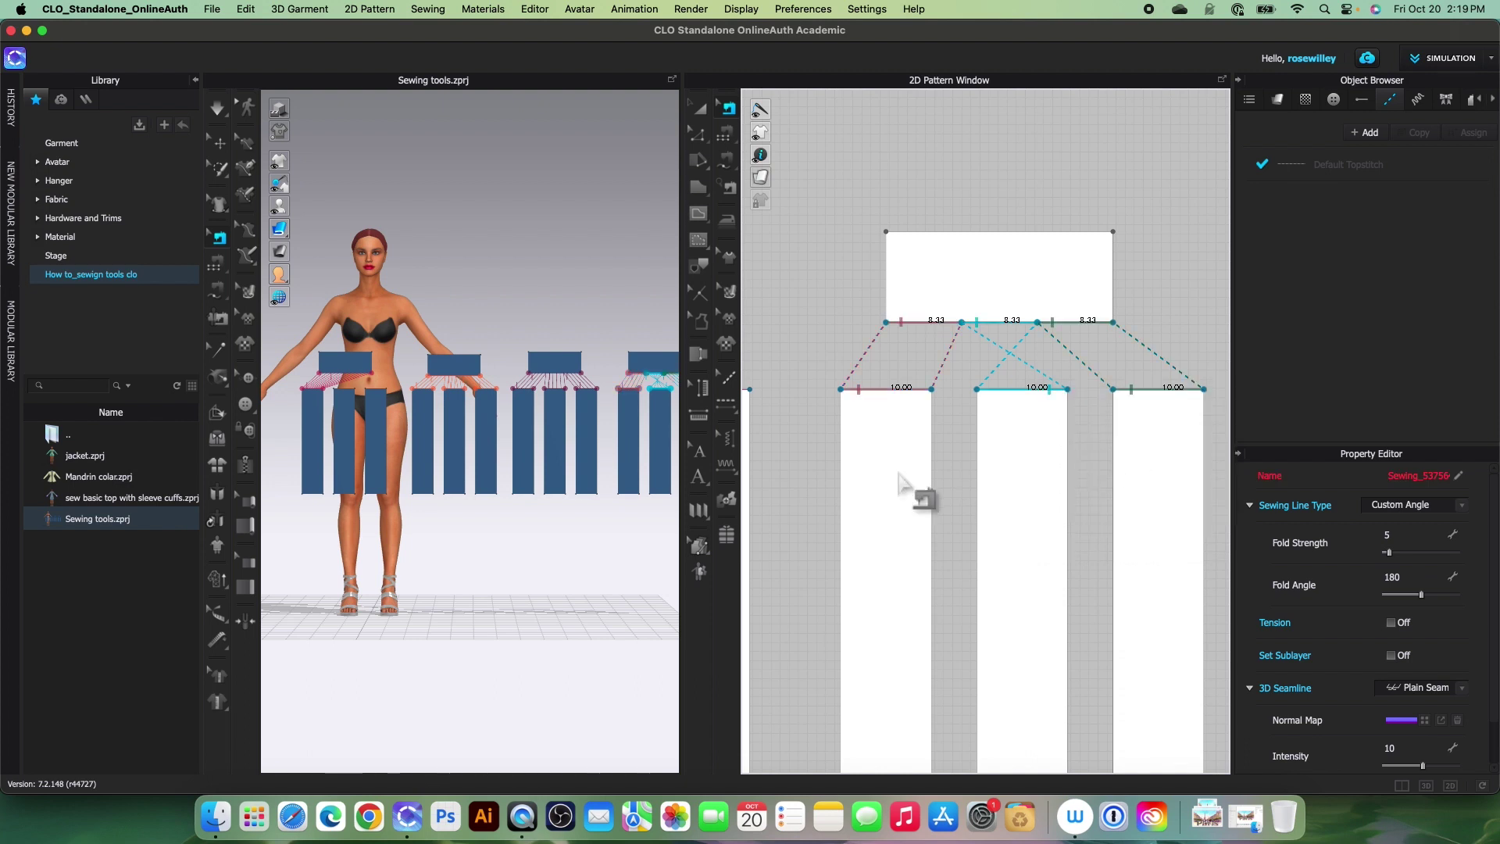
Step: Select the middle strip's sewing line and bring up its options
{"action": "left_click", "coordinate": [844, 321]}
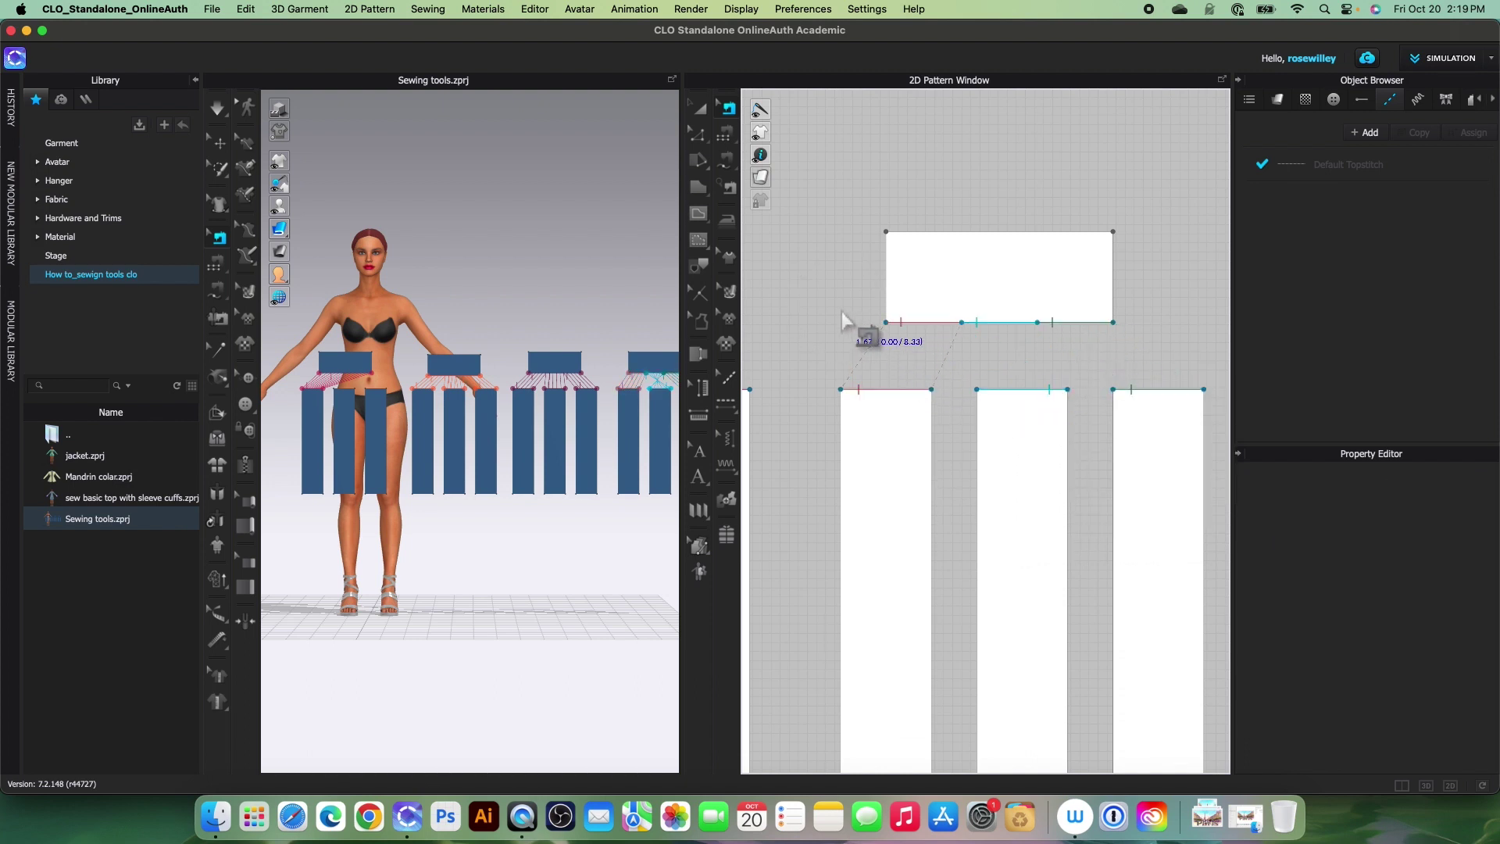
{"action": "left_click", "coordinate": [1040, 393]}
{"action": "right_click", "coordinate": [1041, 399]}
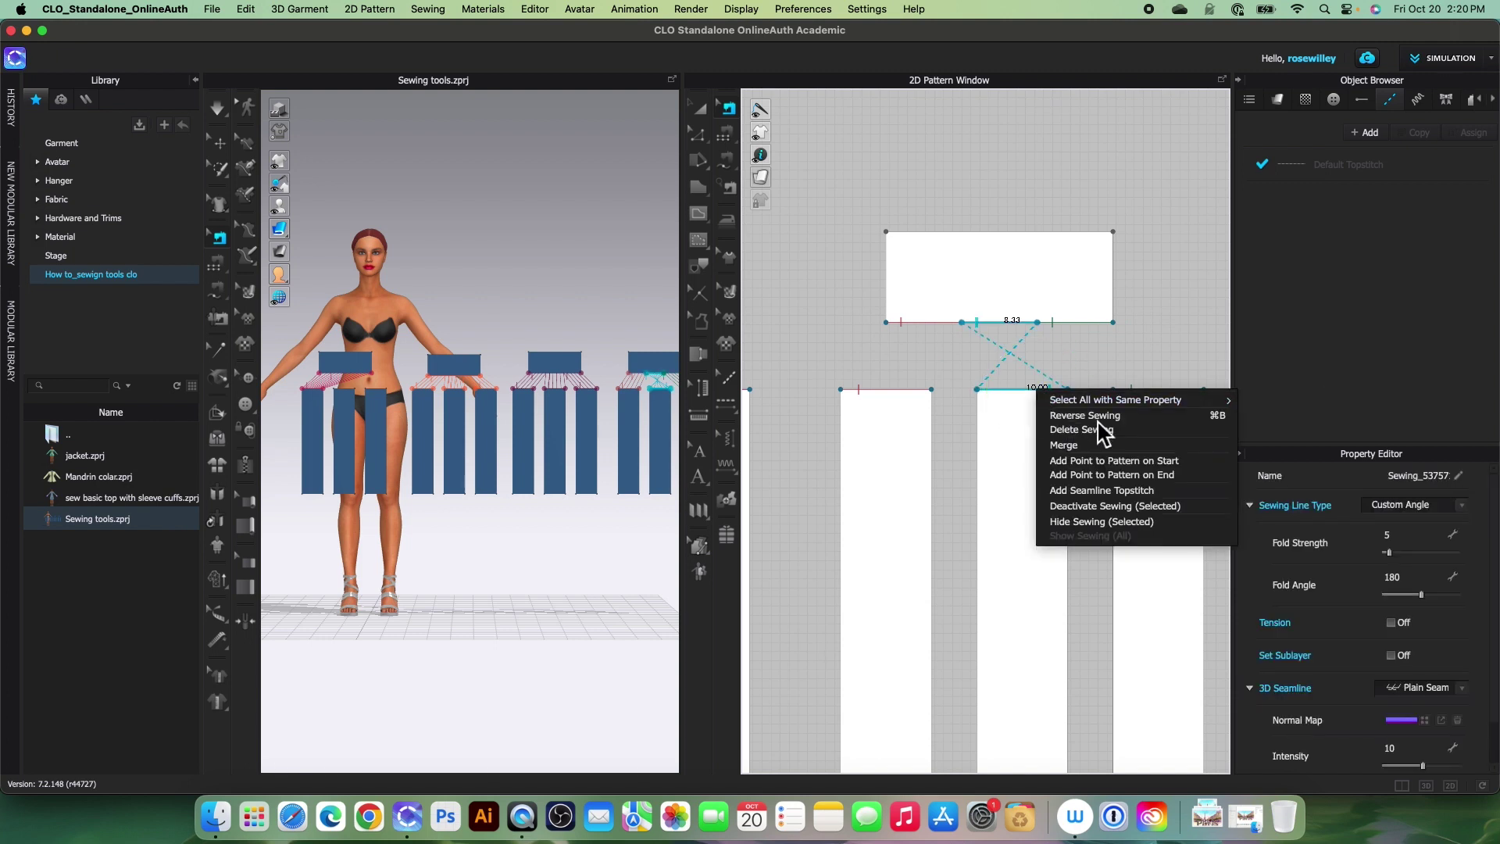
{"action": "scroll", "coordinate": [1043, 410], "scroll_direction": "down", "scroll_amount": 10}
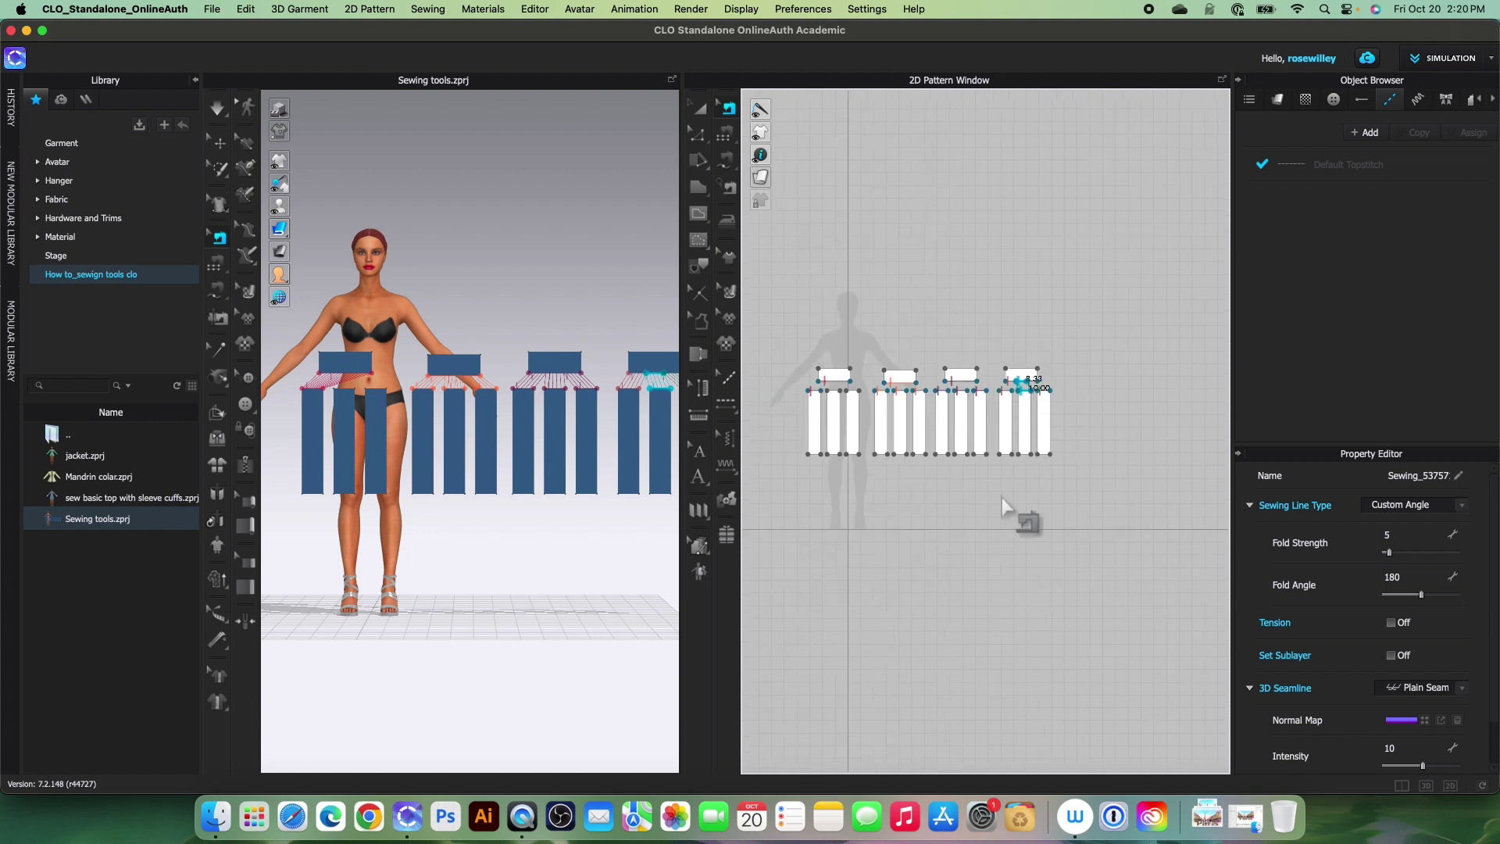
Step: Marquee-select the leftmost band's sewing line and delete it with Delete Sewing
{"action": "scroll", "coordinate": [915, 429], "scroll_direction": "up", "scroll_amount": 2}
{"action": "scroll", "coordinate": [961, 419], "scroll_direction": "down", "scroll_amount": 1}
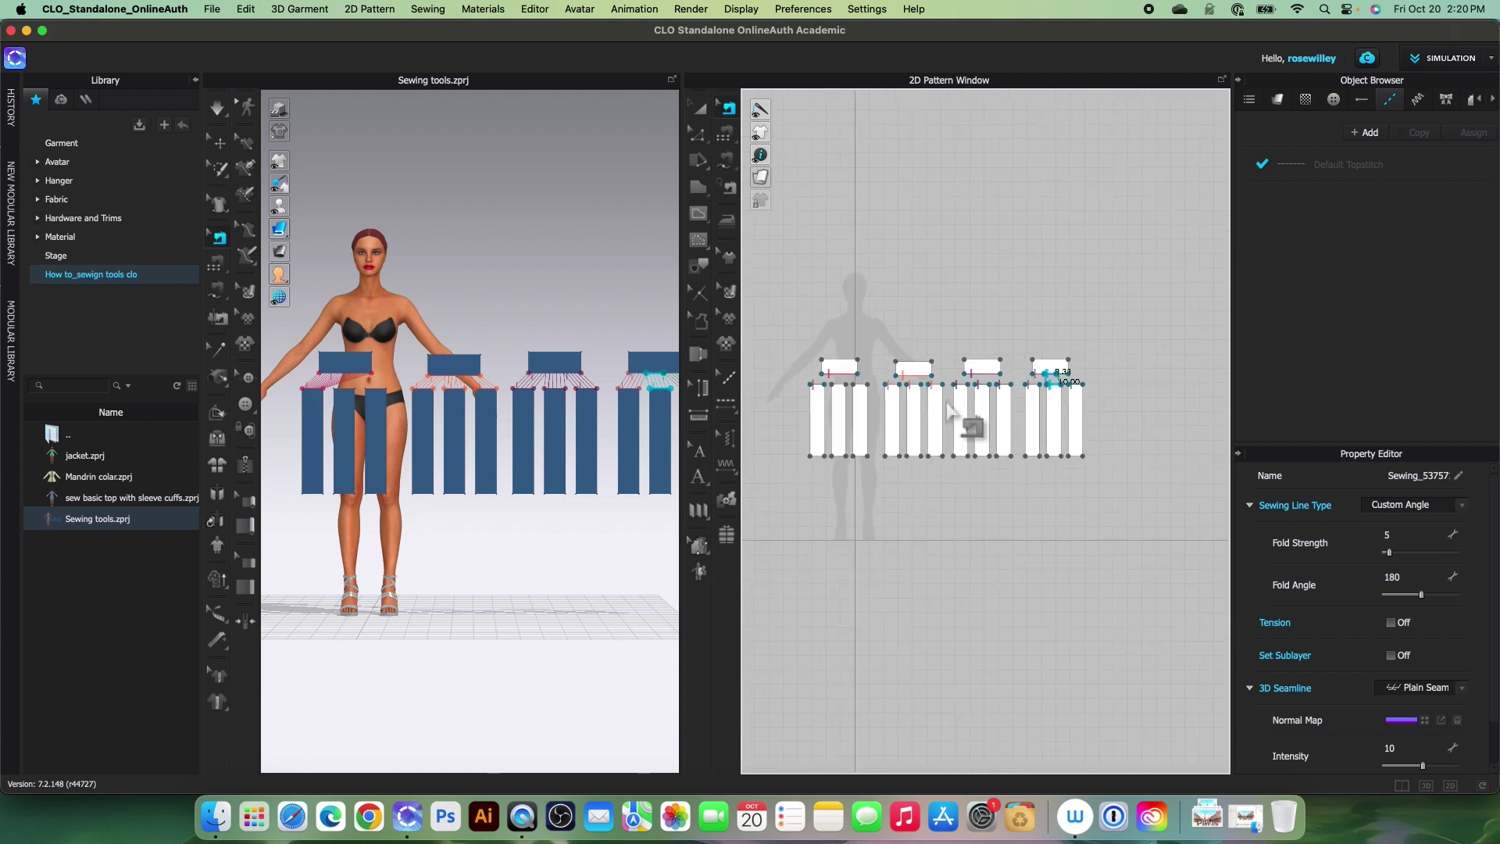
{"action": "scroll", "coordinate": [912, 428], "scroll_direction": "up", "scroll_amount": 3}
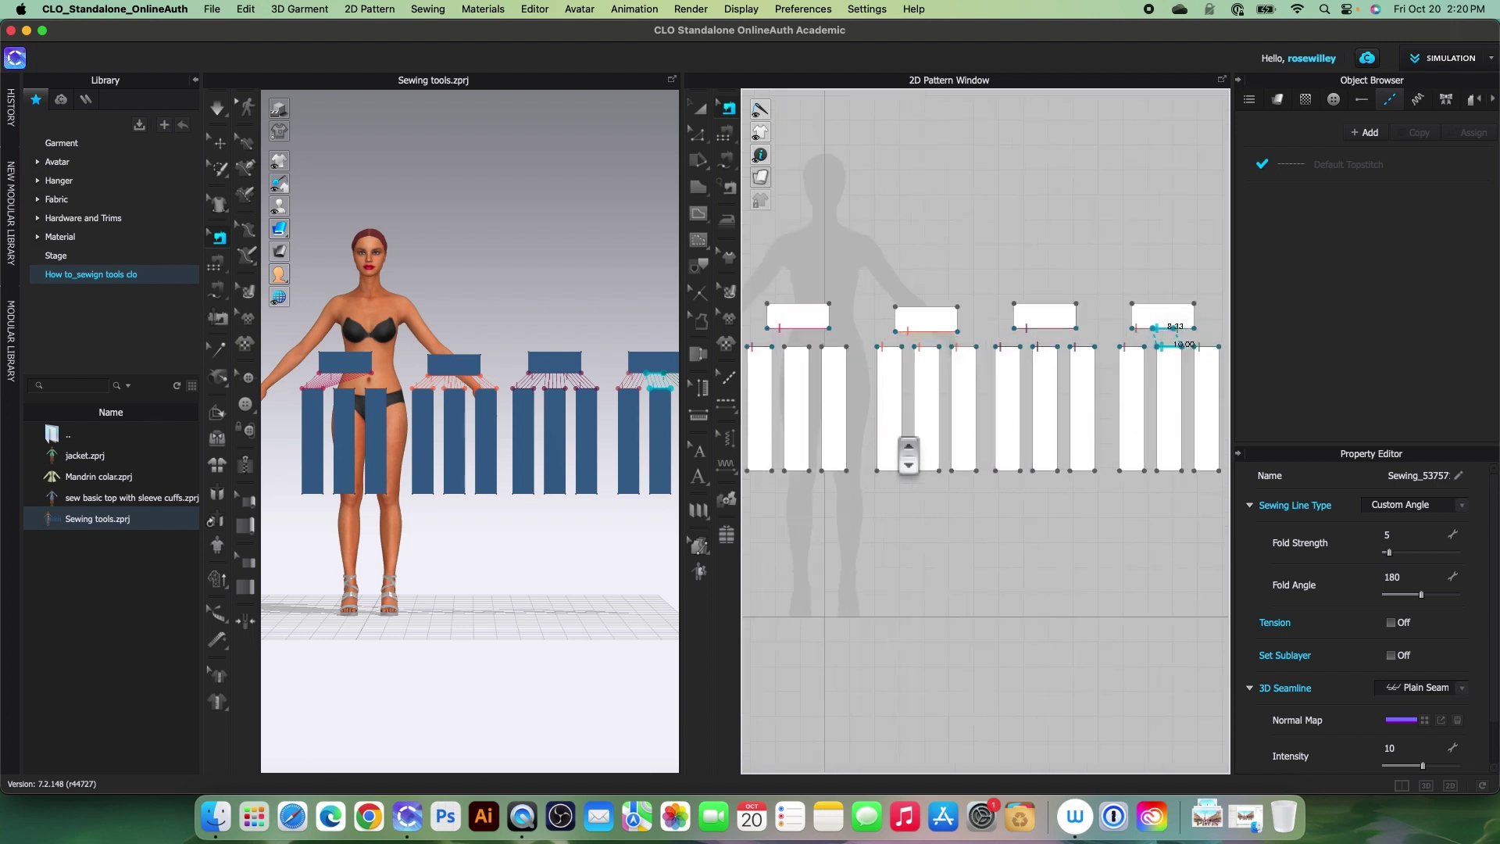
{"action": "scroll", "coordinate": [986, 417], "scroll_direction": "down", "scroll_amount": 1}
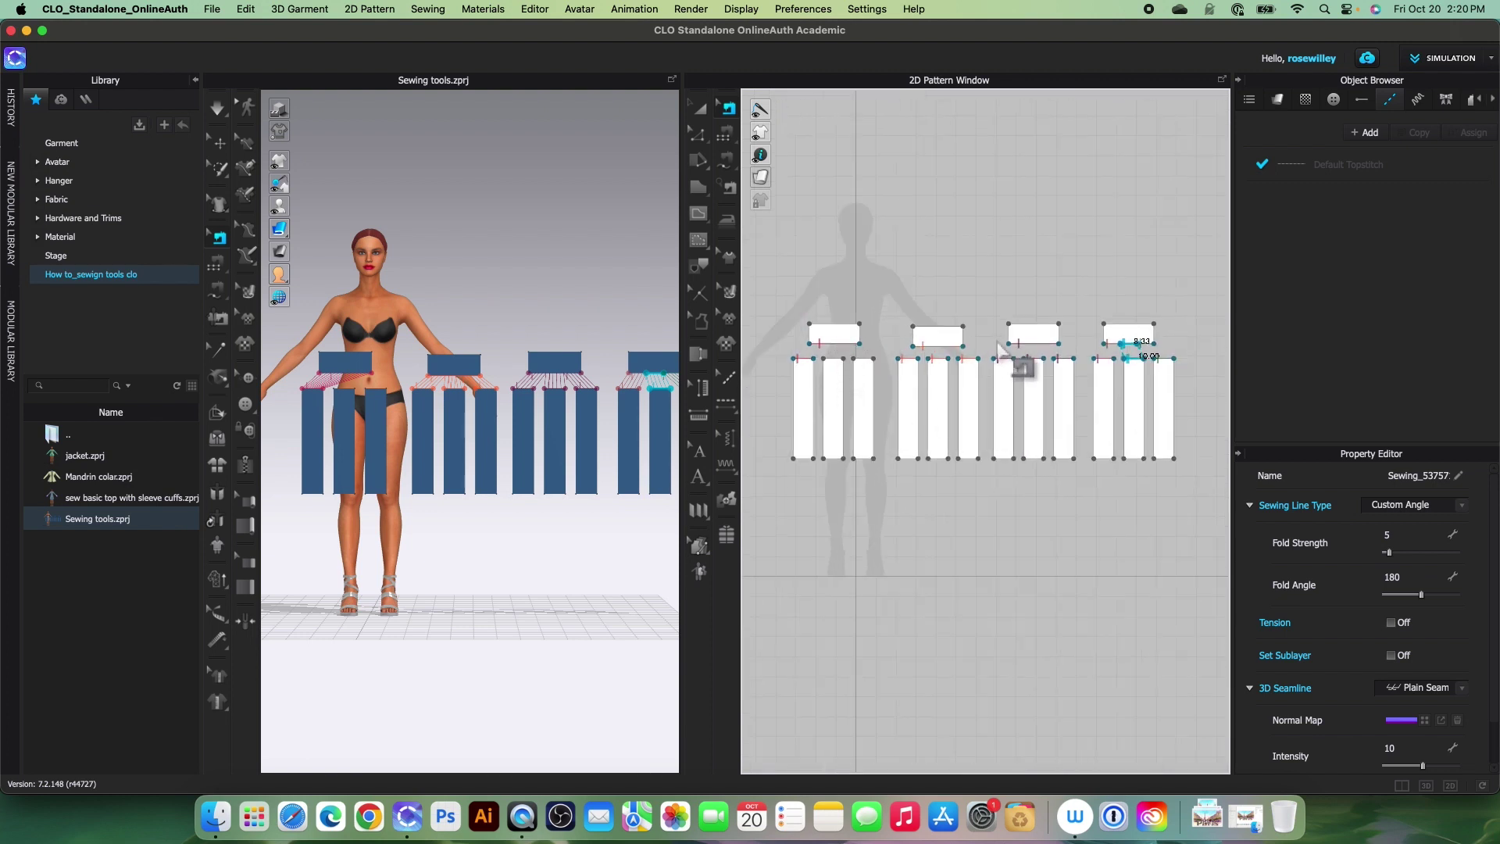
{"action": "scroll", "coordinate": [816, 437], "scroll_direction": "down", "scroll_amount": 2}
{"action": "scroll", "coordinate": [816, 437], "scroll_direction": "up", "scroll_amount": 2}
{"action": "left_click_drag", "start_coordinate": [757, 298], "coordinate": [895, 383]}
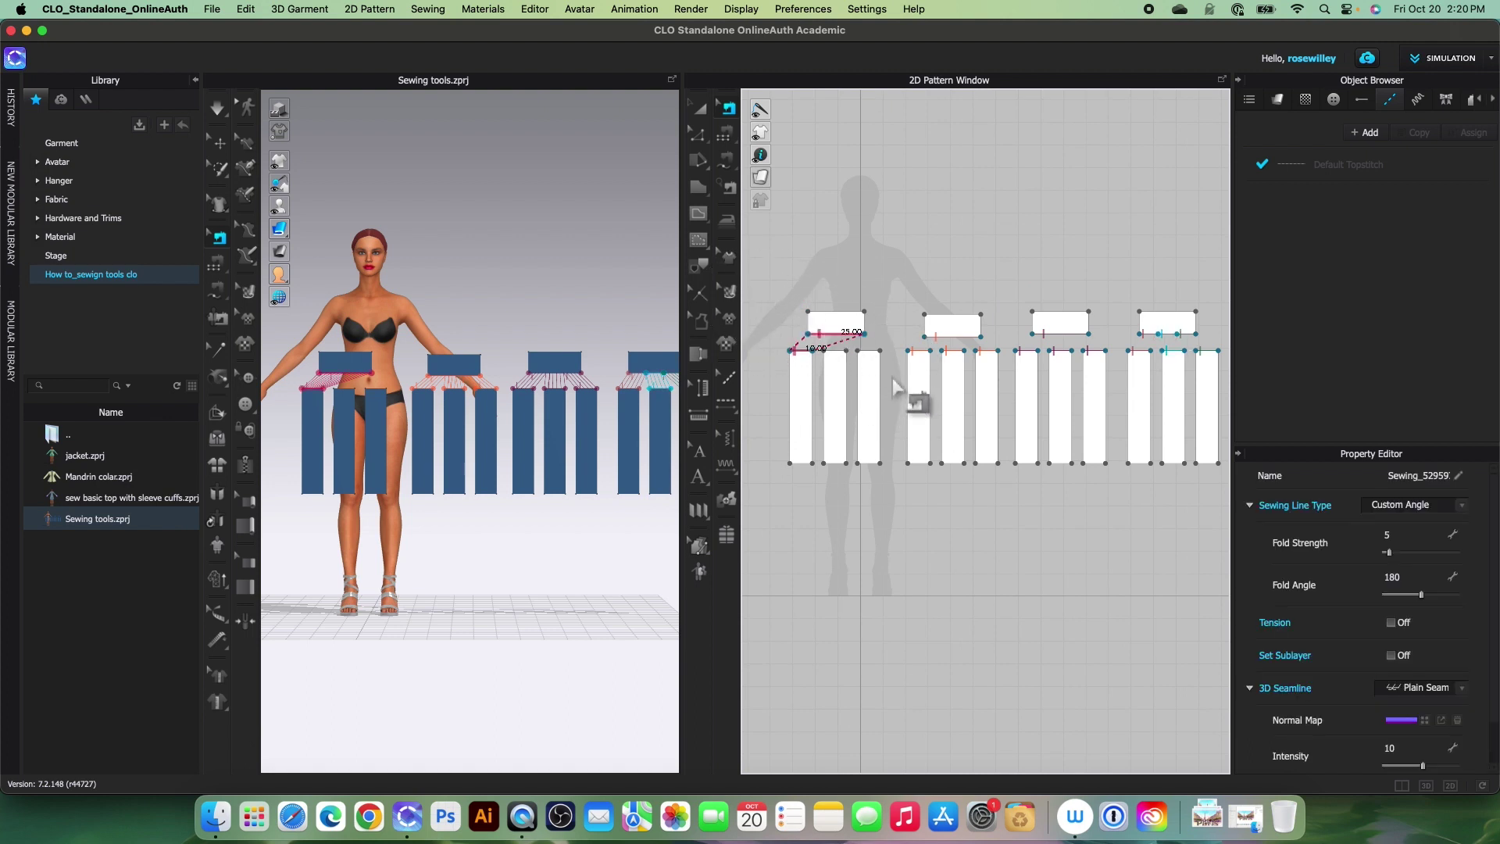
{"action": "right_click", "coordinate": [834, 334]}
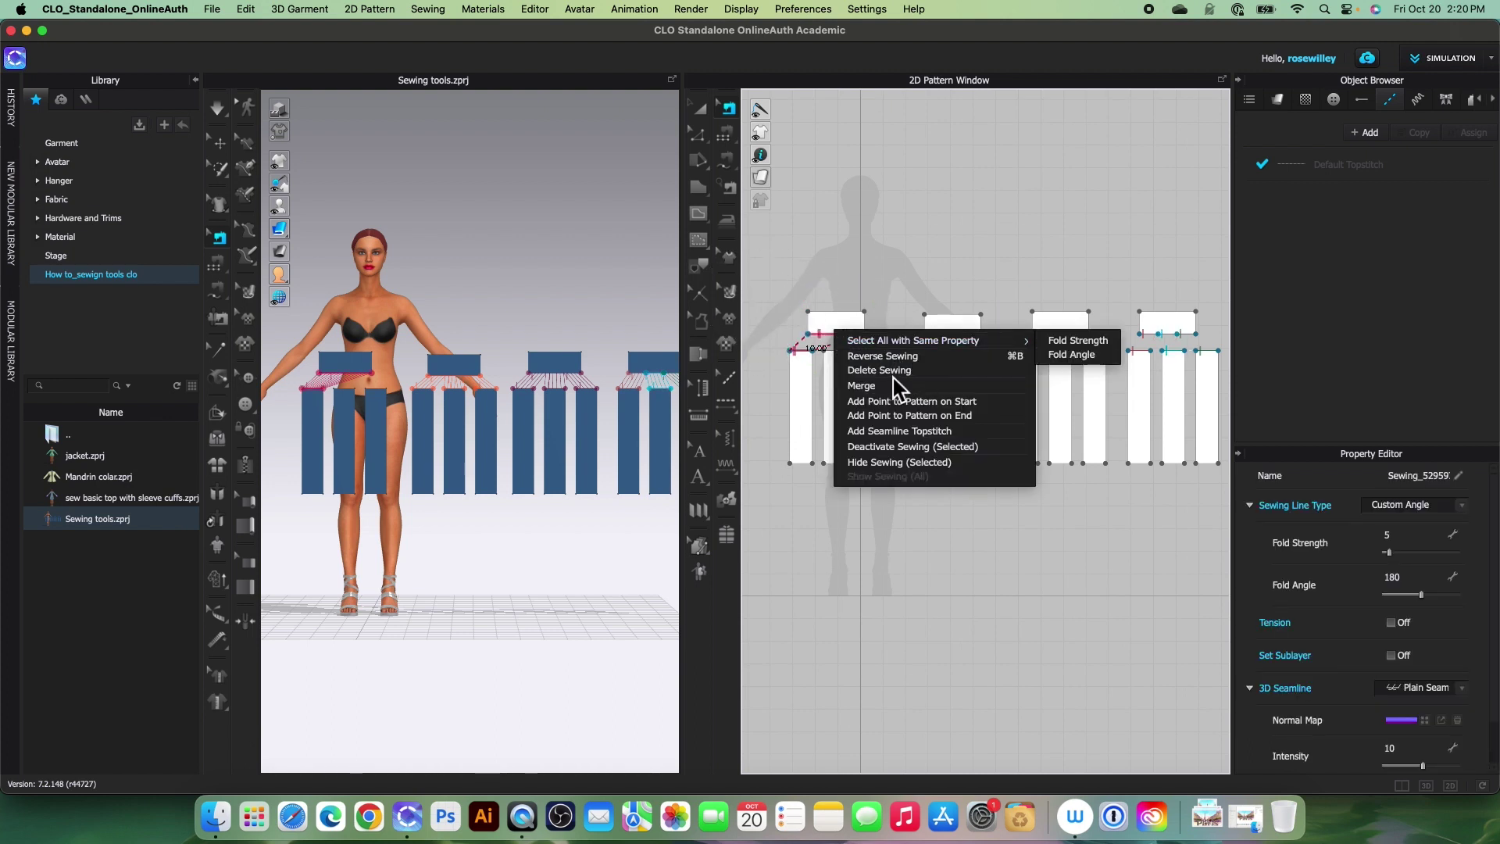
{"action": "left_click", "coordinate": [896, 372]}
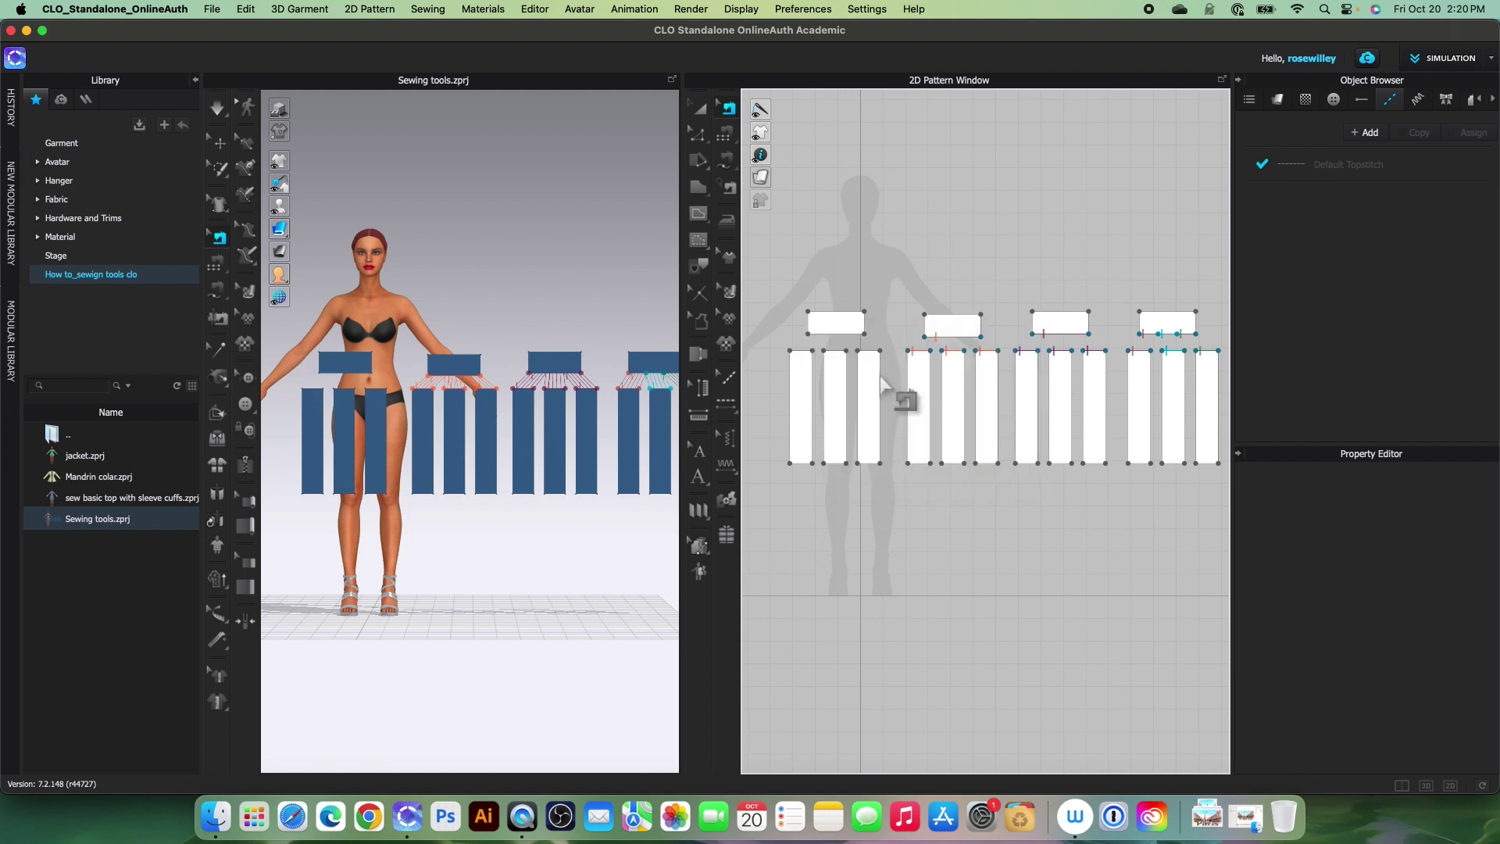
{"action": "scroll", "coordinate": [898, 393], "scroll_direction": "down", "scroll_amount": 2}
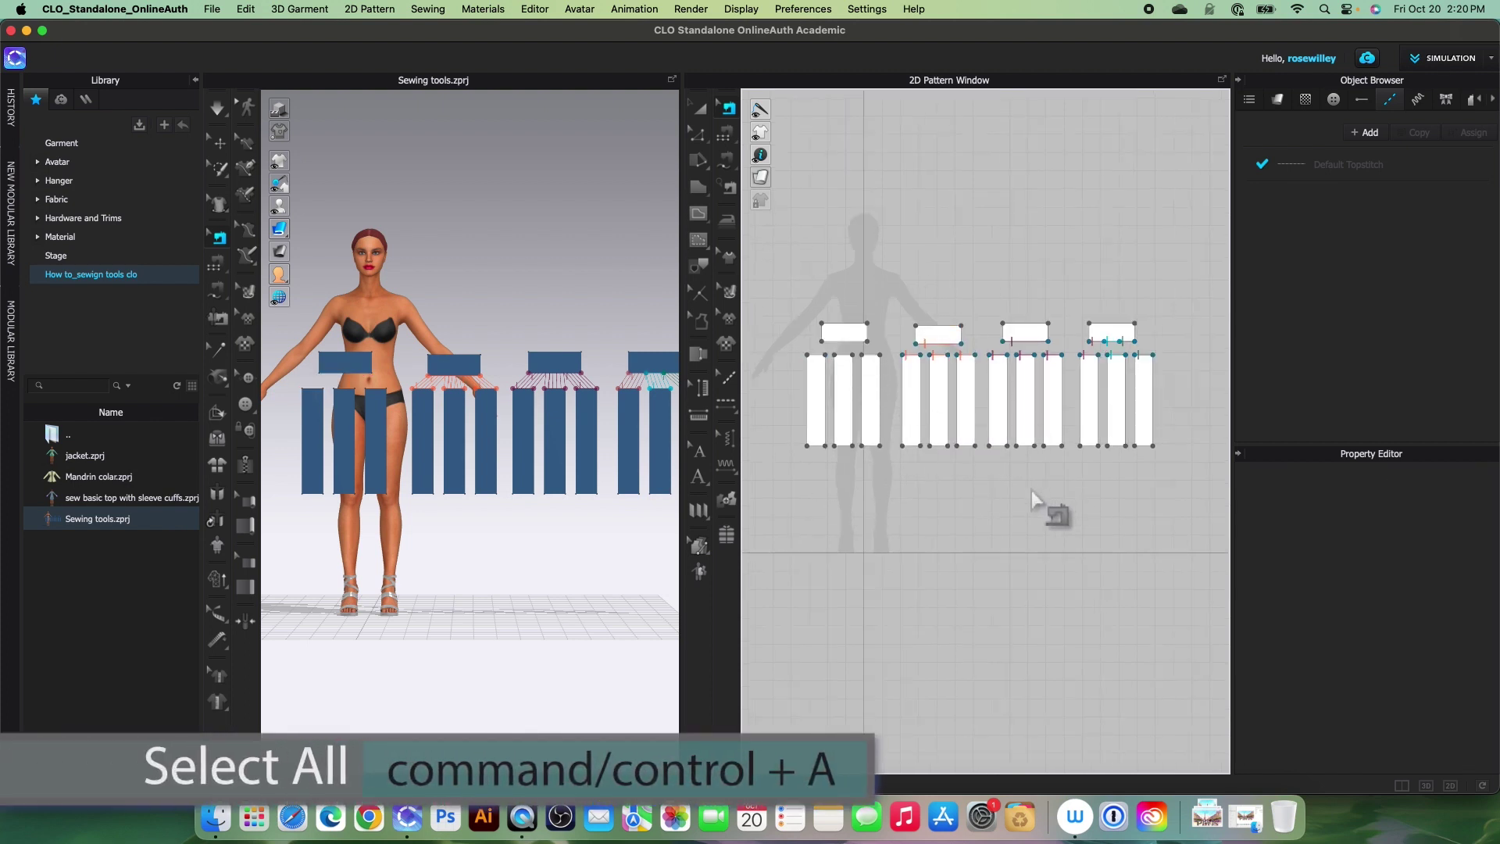
Step: Select all sewing lines with Cmd+A and delete them
{"action": "key", "text": "super+a"}
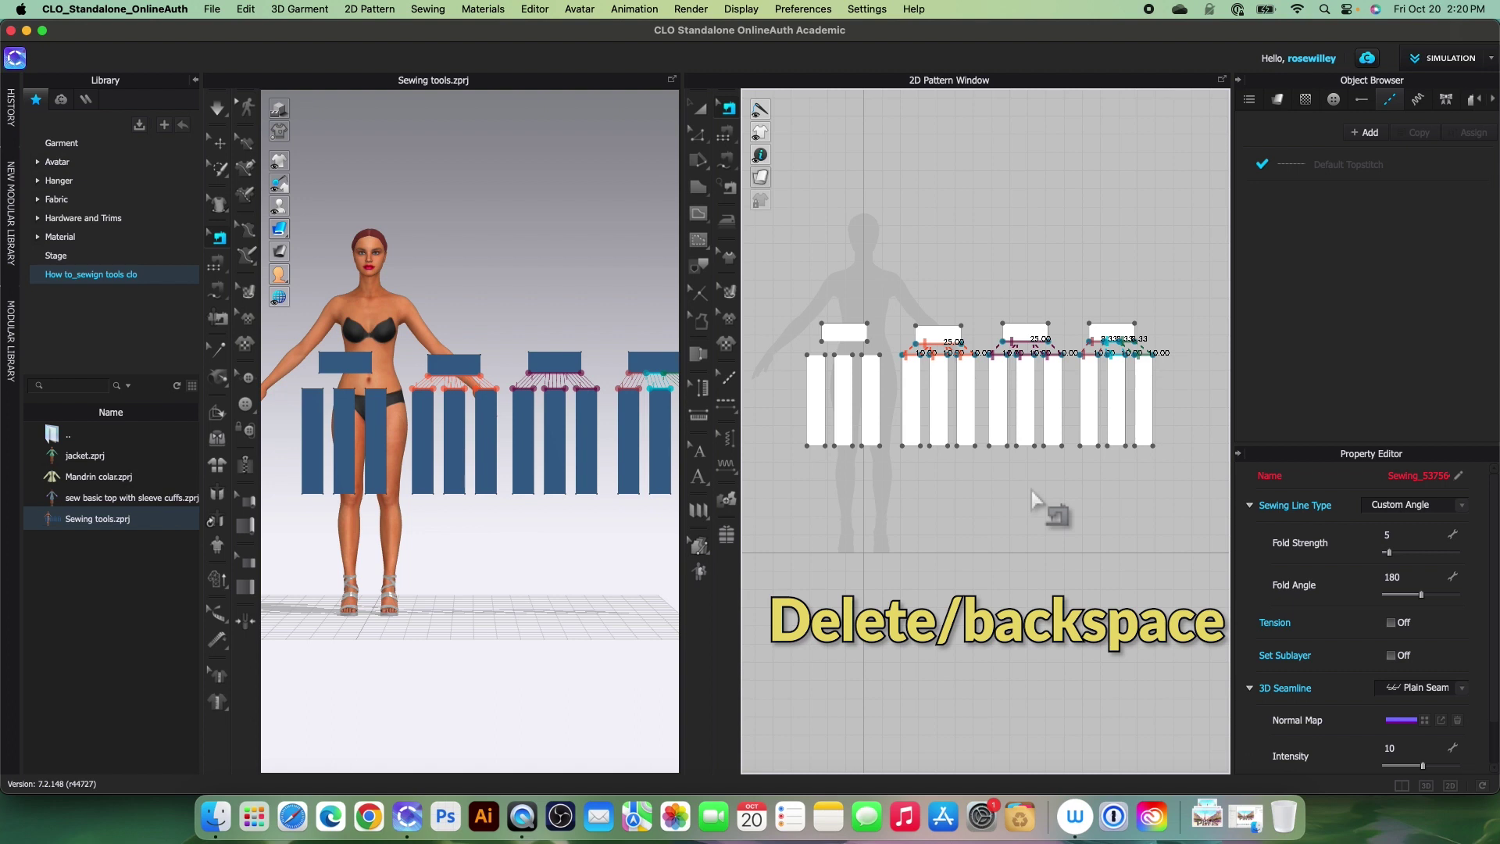
{"action": "key", "text": "Delete"}
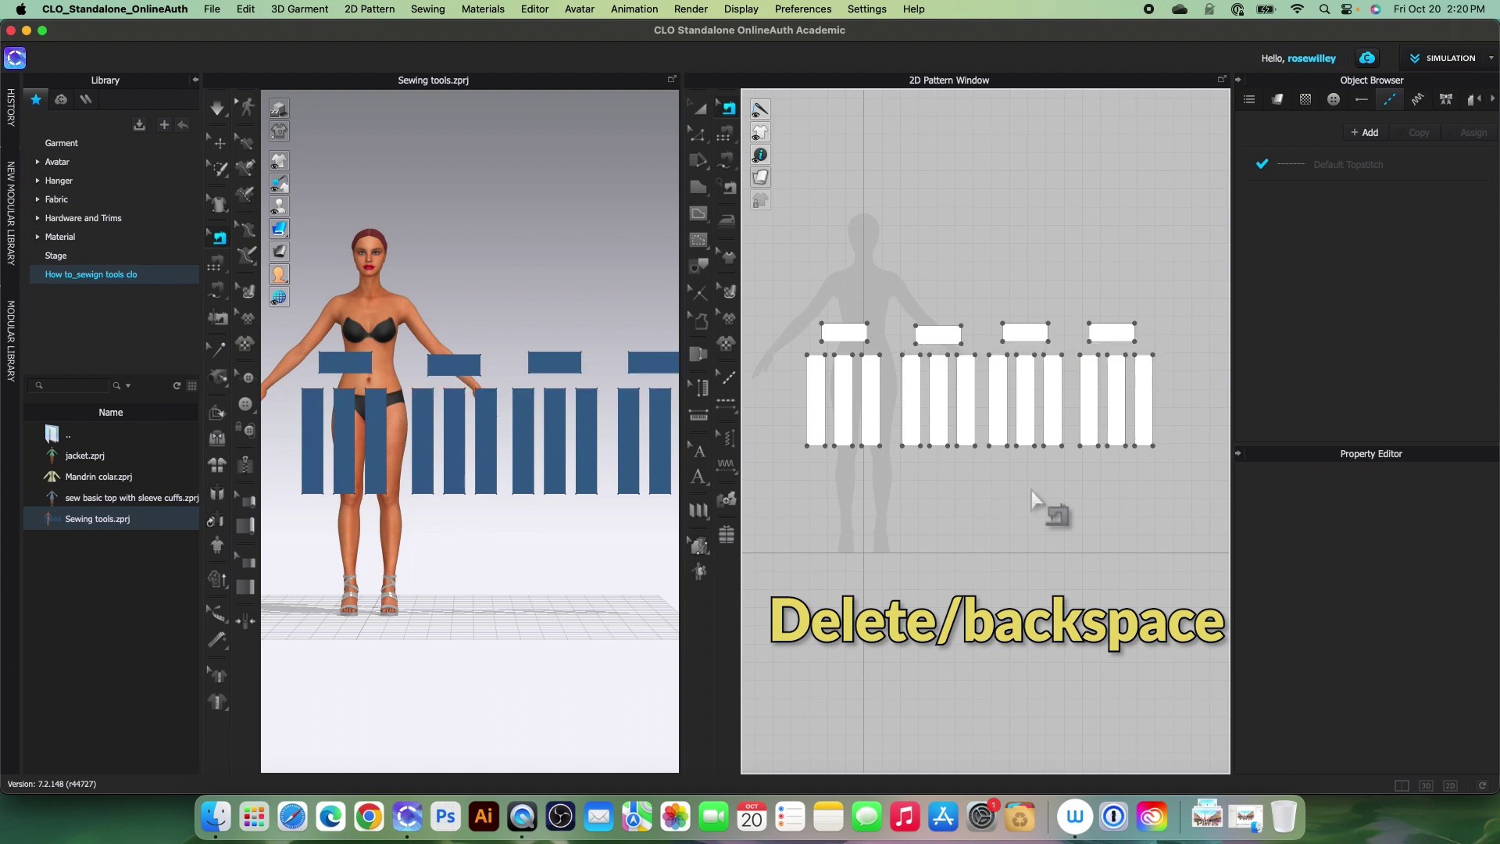
{"action": "scroll", "coordinate": [891, 364], "scroll_direction": "up", "scroll_amount": 2}
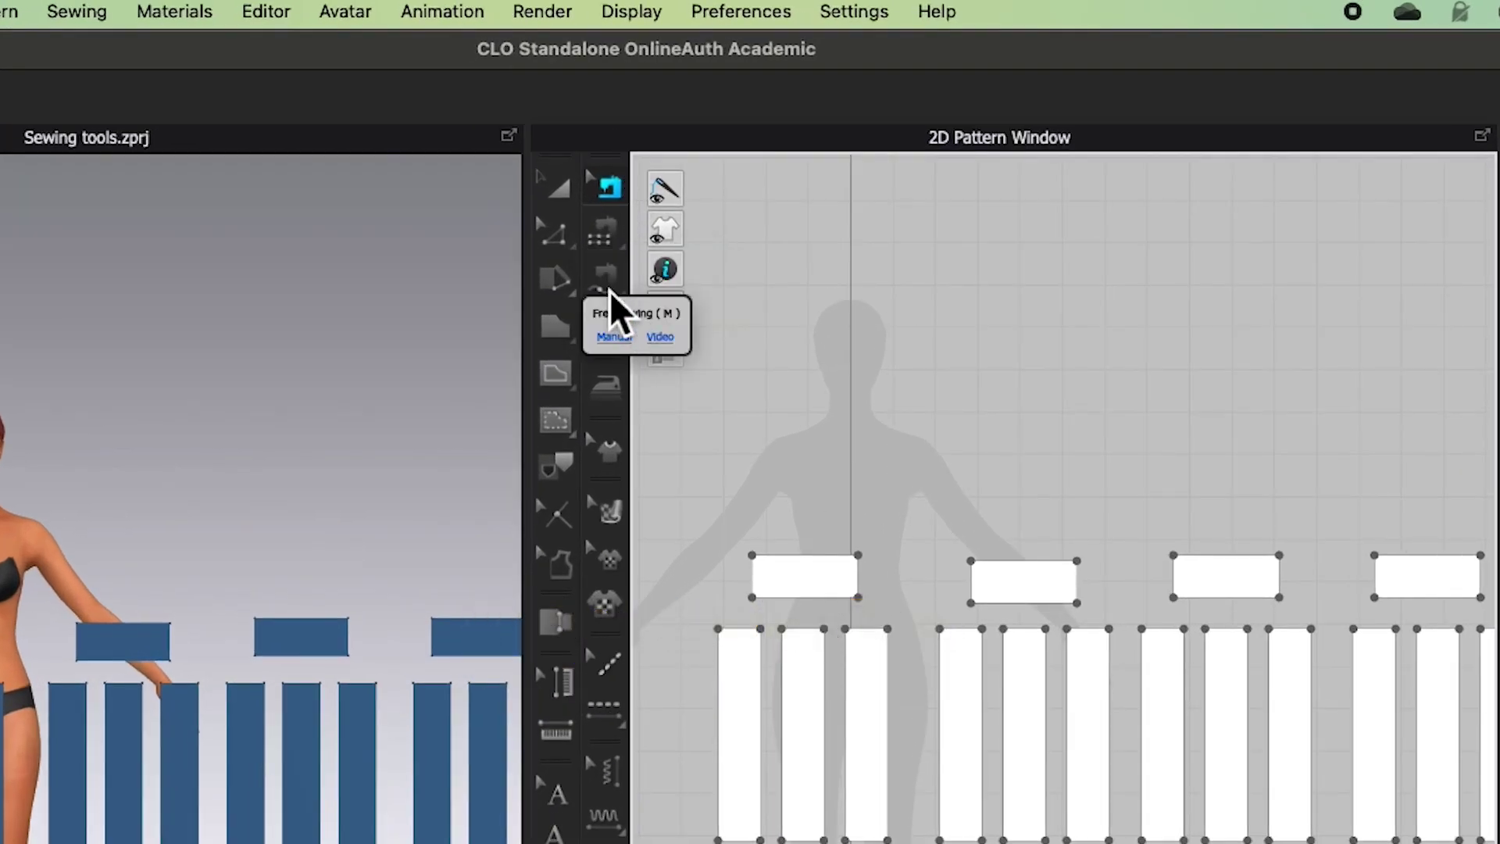
Step: Using Free Sewing, sew the first band's 25.00 bottom edge to a strip's 10.00 top
{"action": "left_click", "coordinate": [614, 306]}
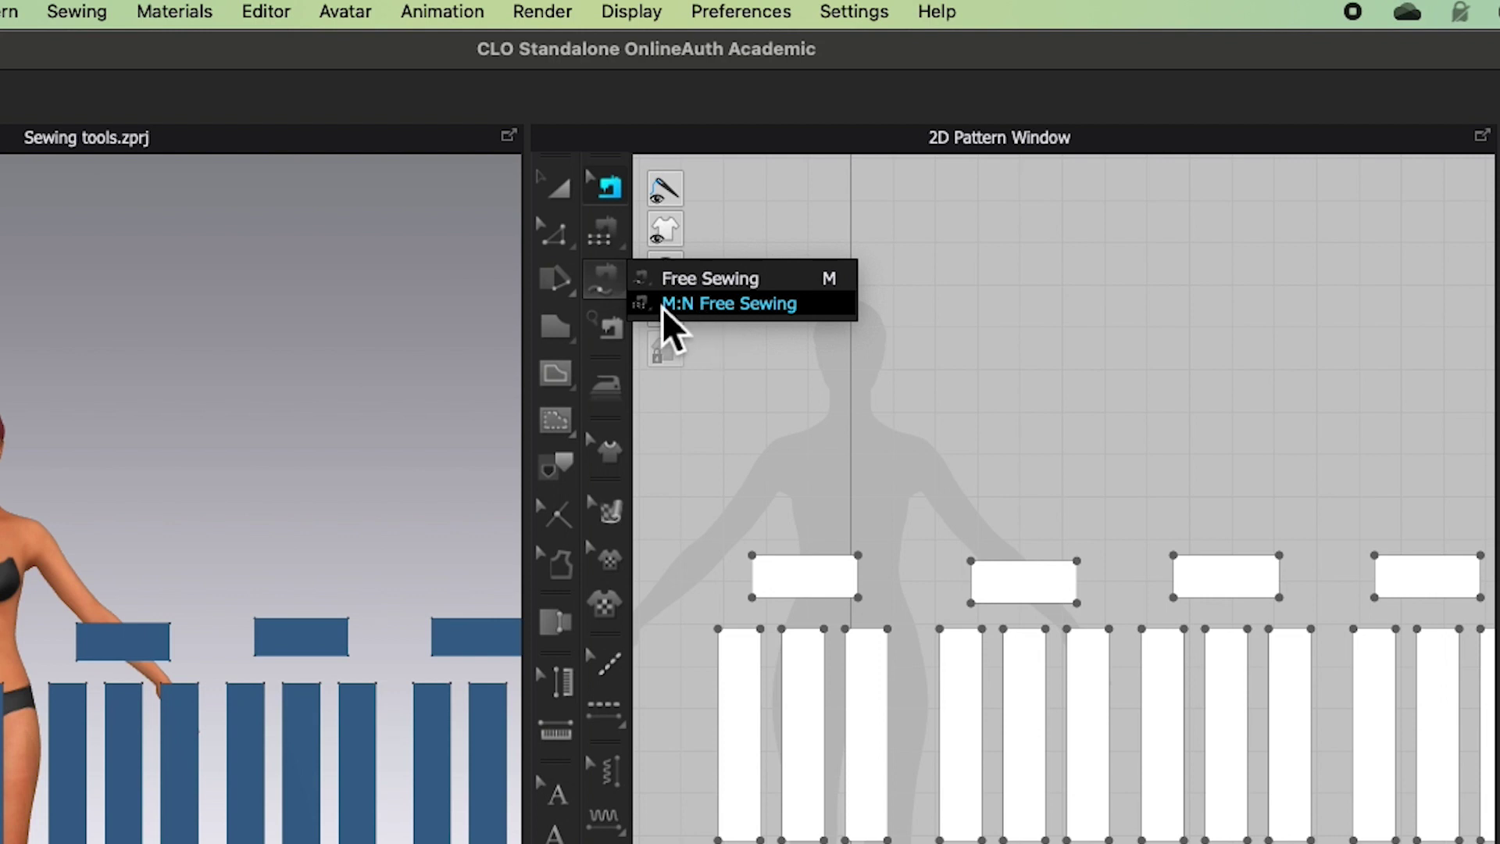
{"action": "left_click", "coordinate": [733, 281]}
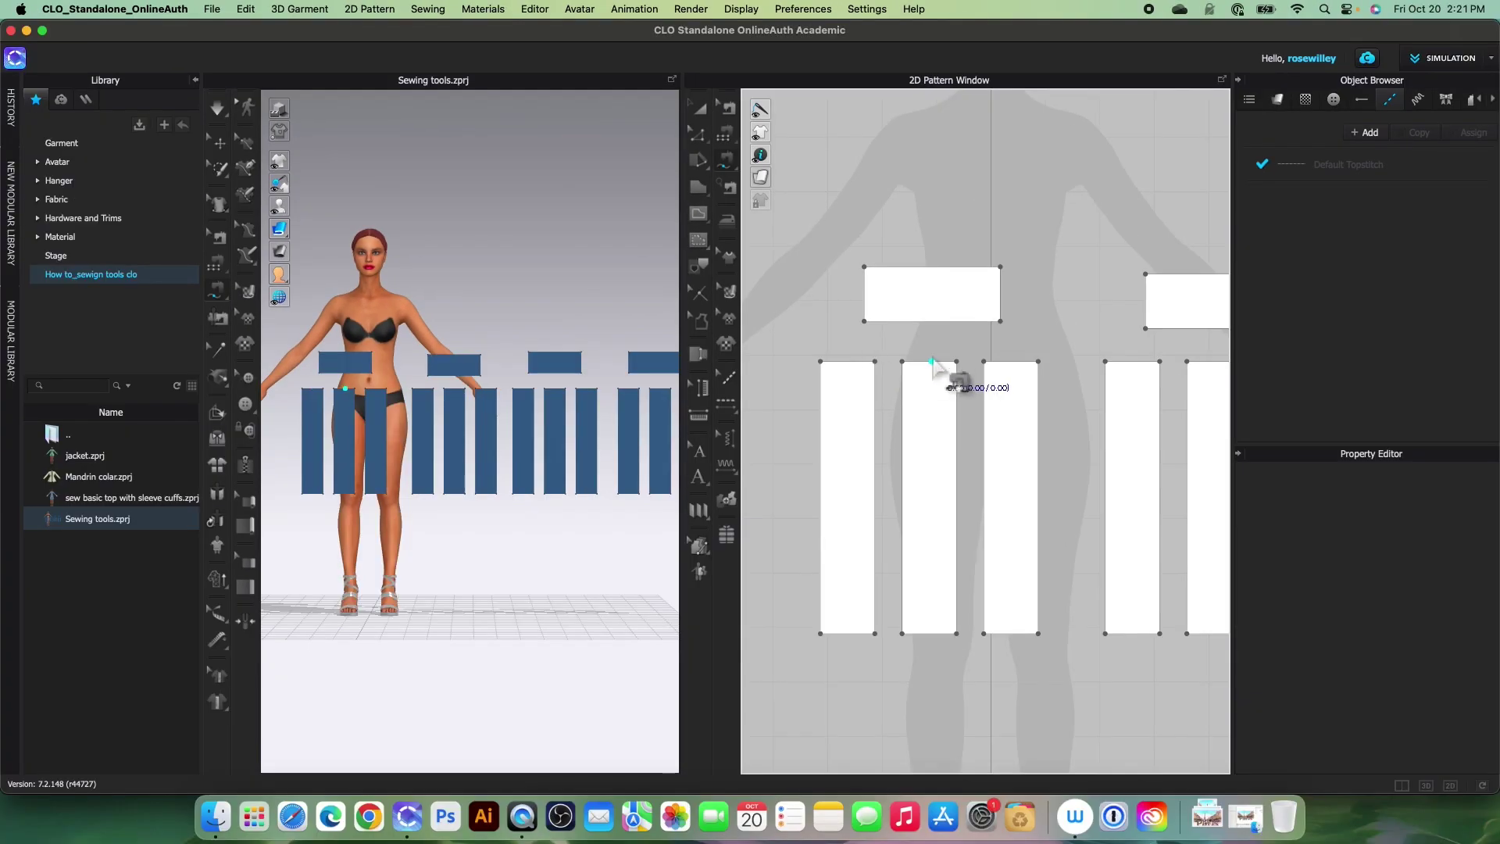
{"action": "left_click", "coordinate": [872, 325]}
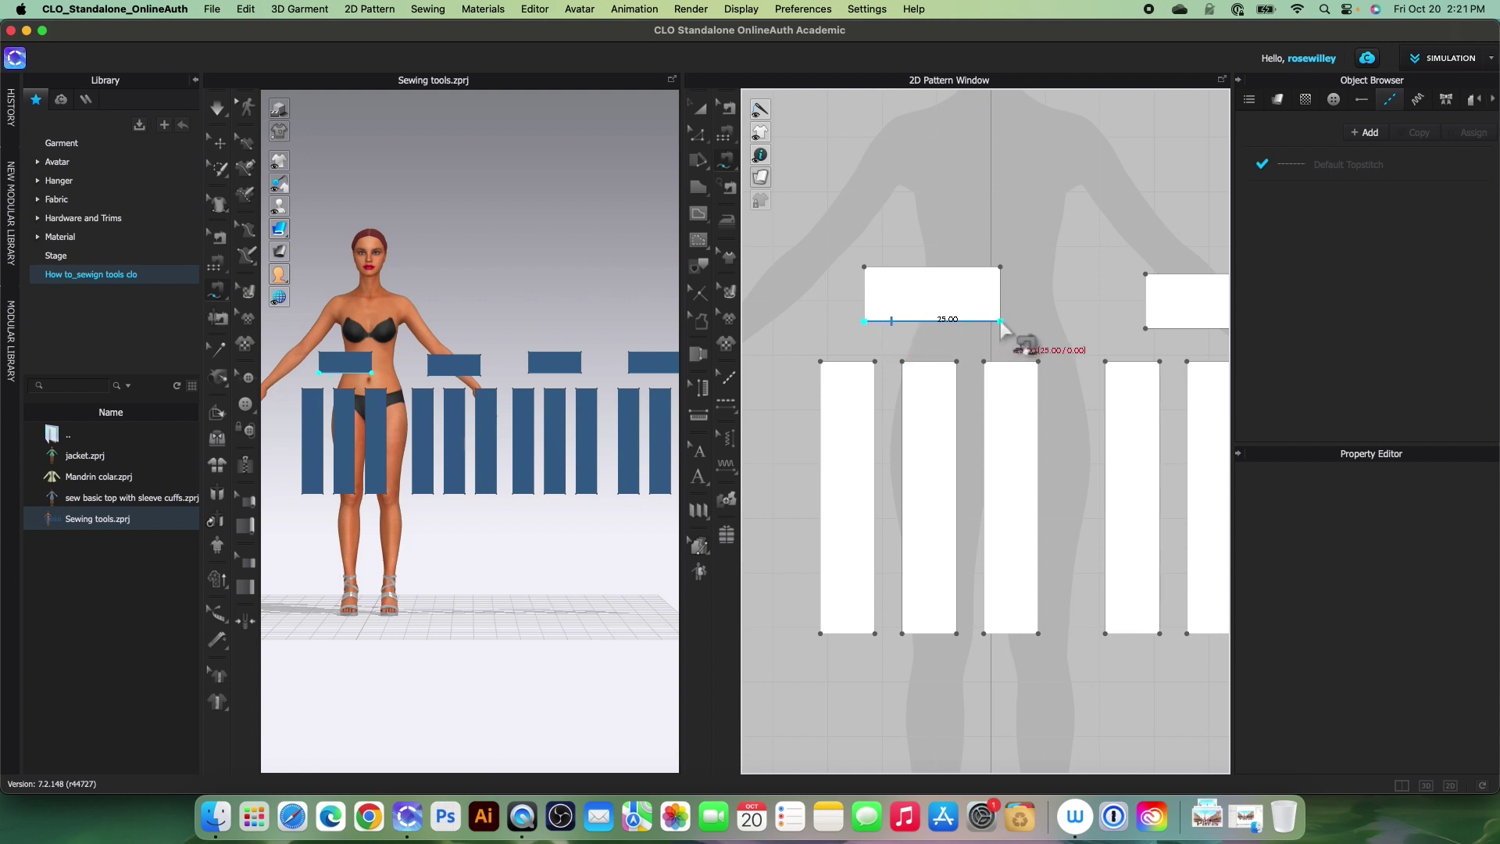
{"action": "left_click", "coordinate": [822, 361]}
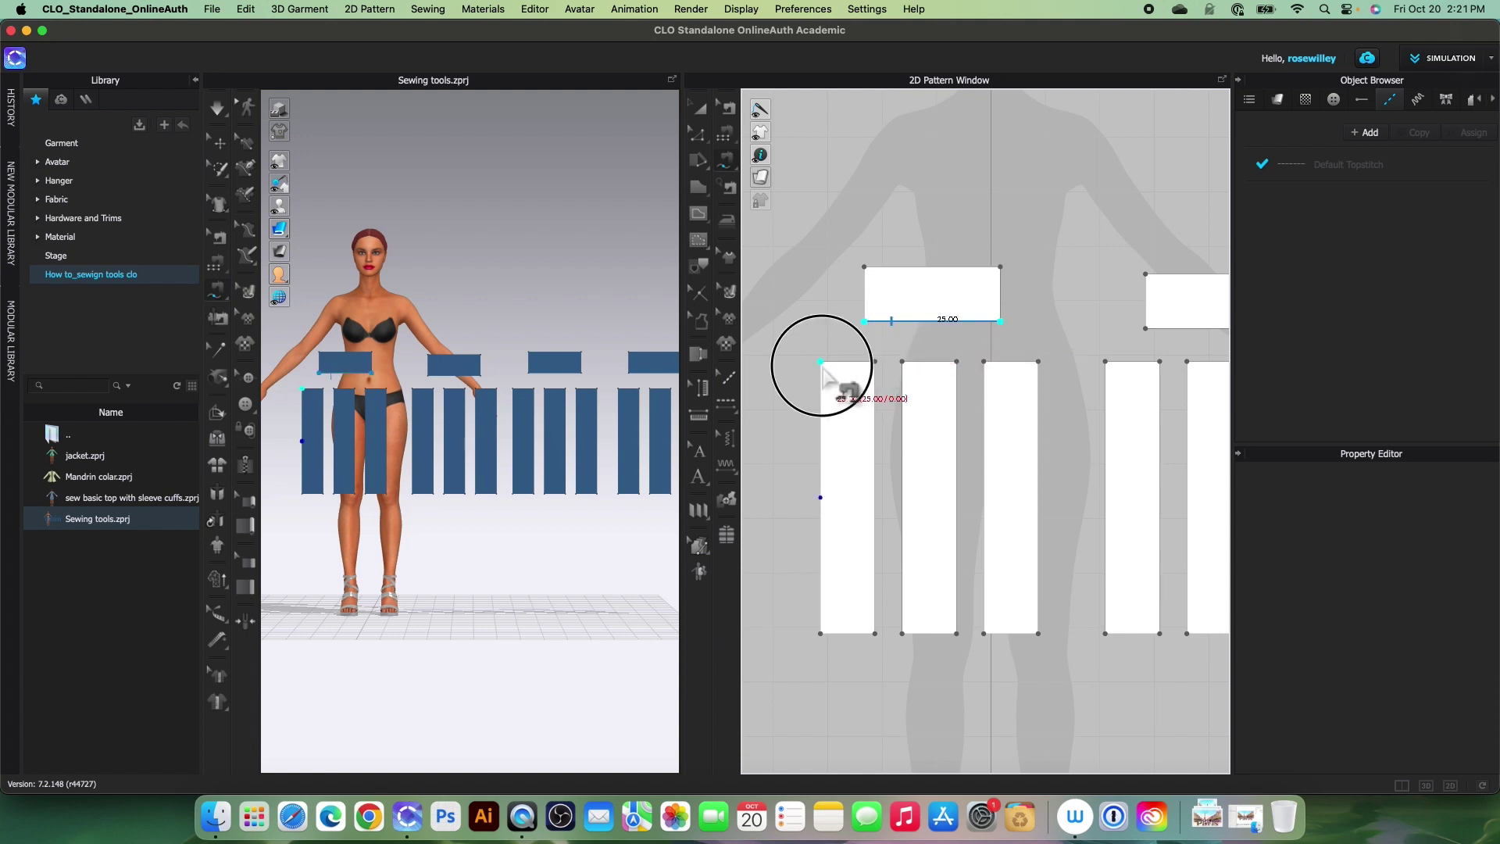
{"action": "left_click", "coordinate": [875, 366]}
{"action": "scroll", "coordinate": [886, 380], "scroll_direction": "down", "scroll_amount": 2}
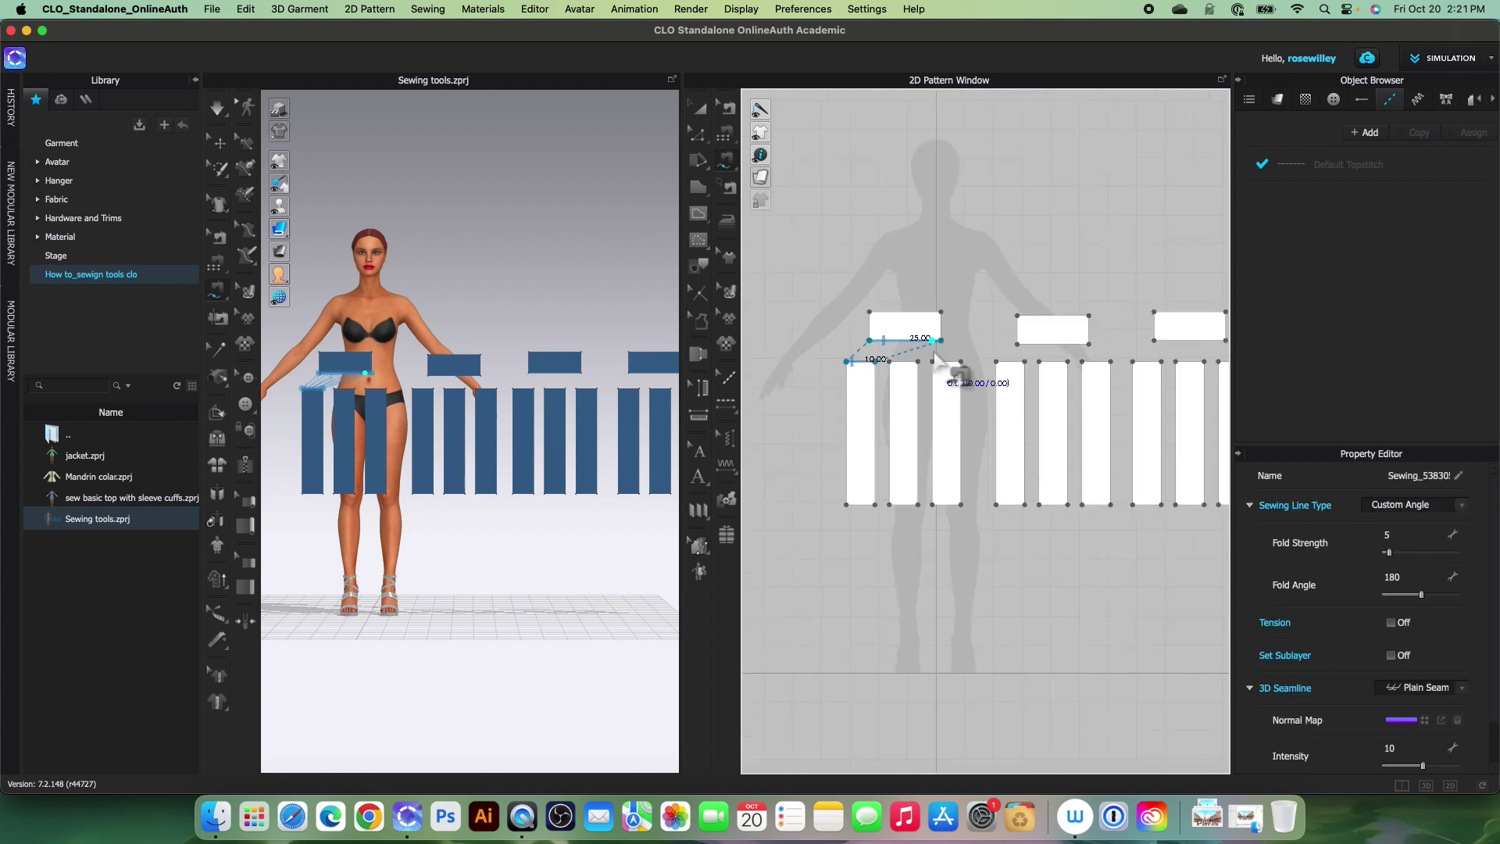
{"action": "scroll", "coordinate": [887, 381], "scroll_direction": "up", "scroll_amount": 4}
{"action": "scroll", "coordinate": [895, 363], "scroll_direction": "down", "scroll_amount": 2}
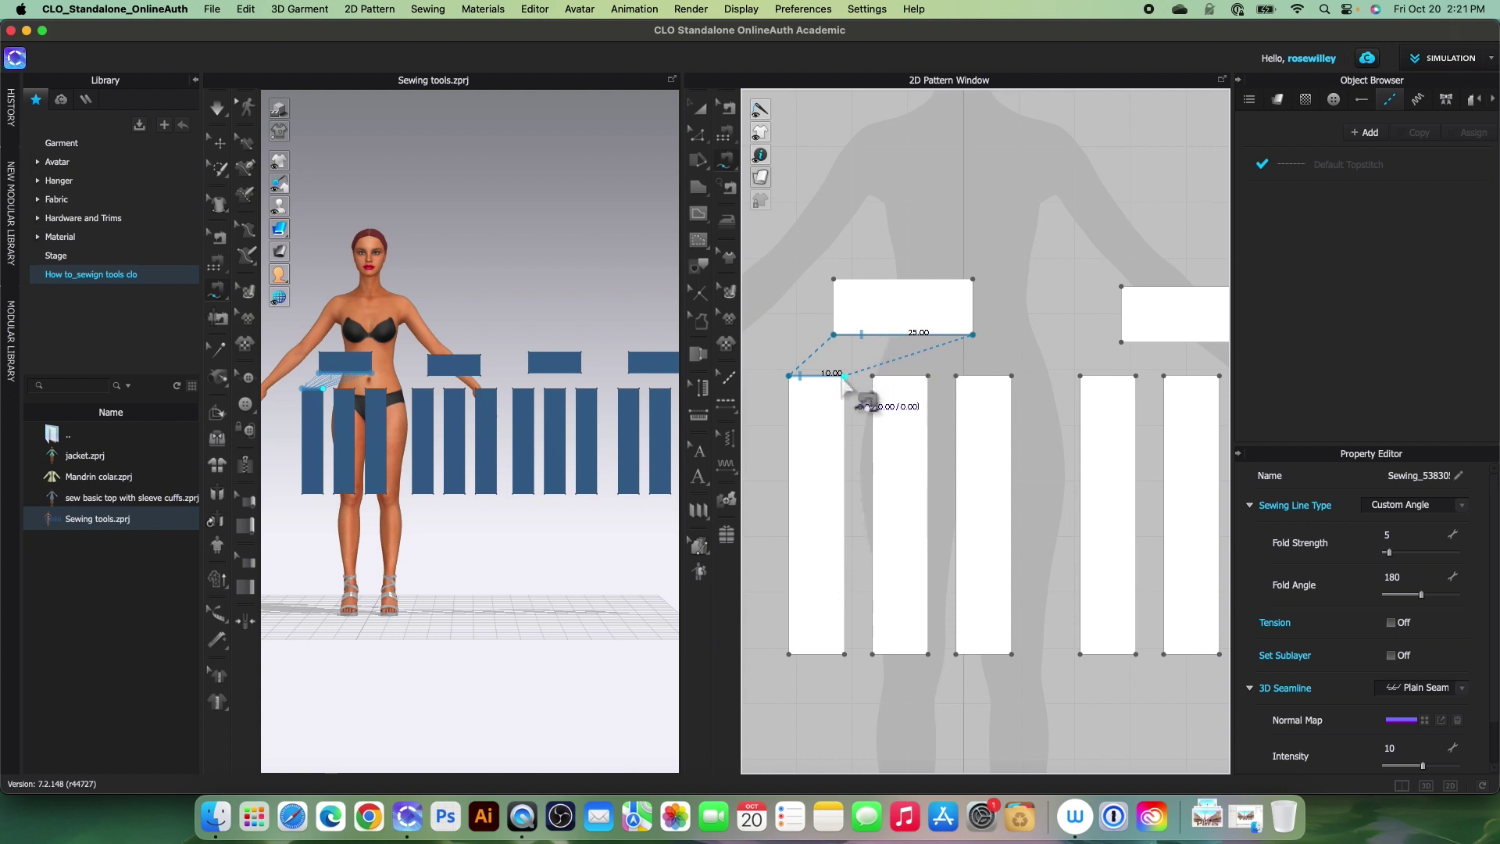
{"action": "scroll", "coordinate": [842, 378], "scroll_direction": "down", "scroll_amount": 2}
{"action": "scroll", "coordinate": [853, 386], "scroll_direction": "down", "scroll_amount": 1}
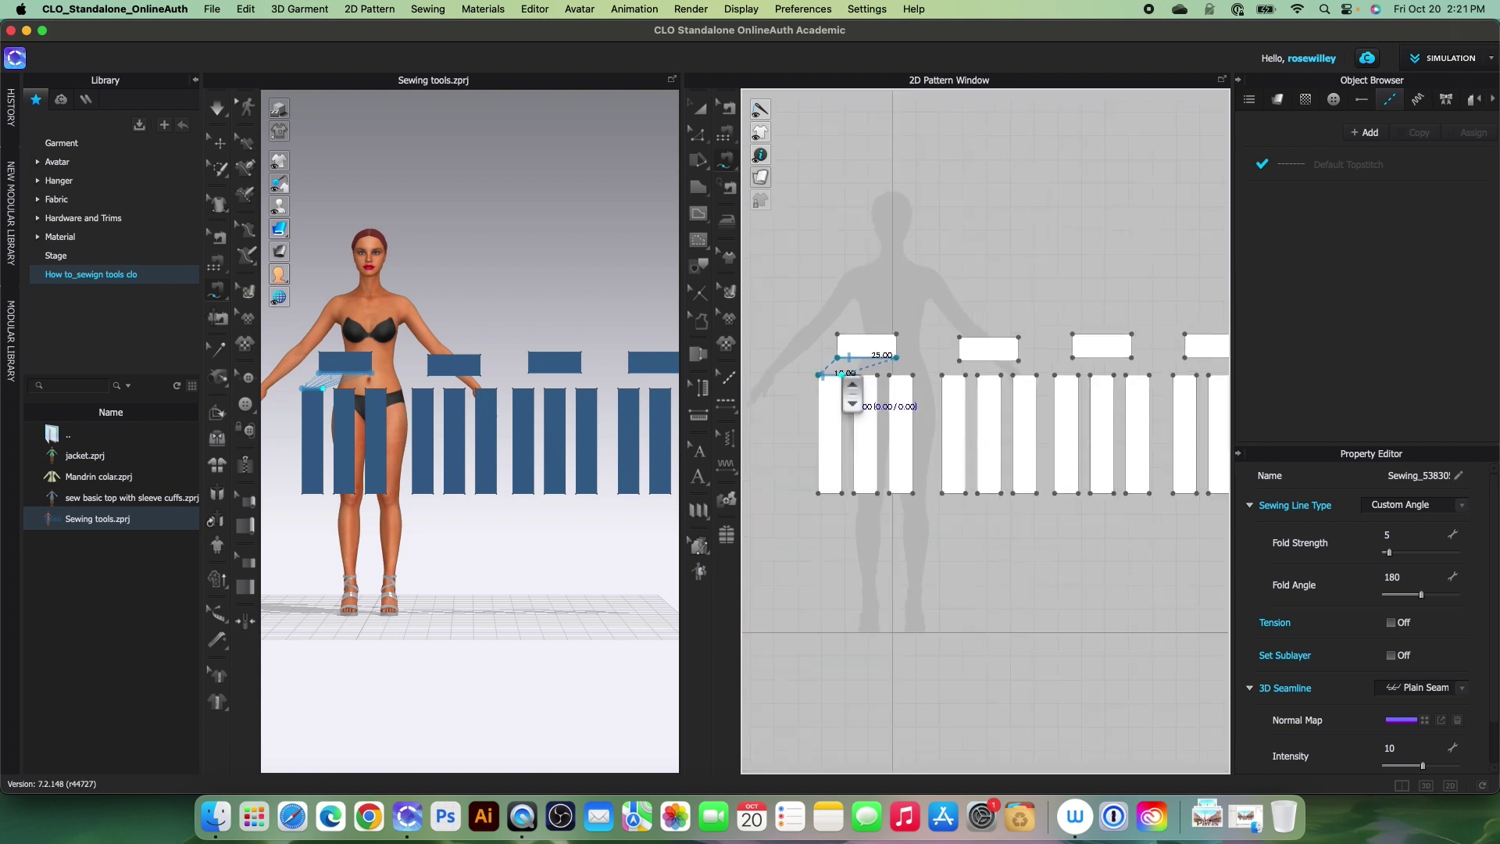
{"action": "scroll", "coordinate": [1014, 379], "scroll_direction": "up", "scroll_amount": 2}
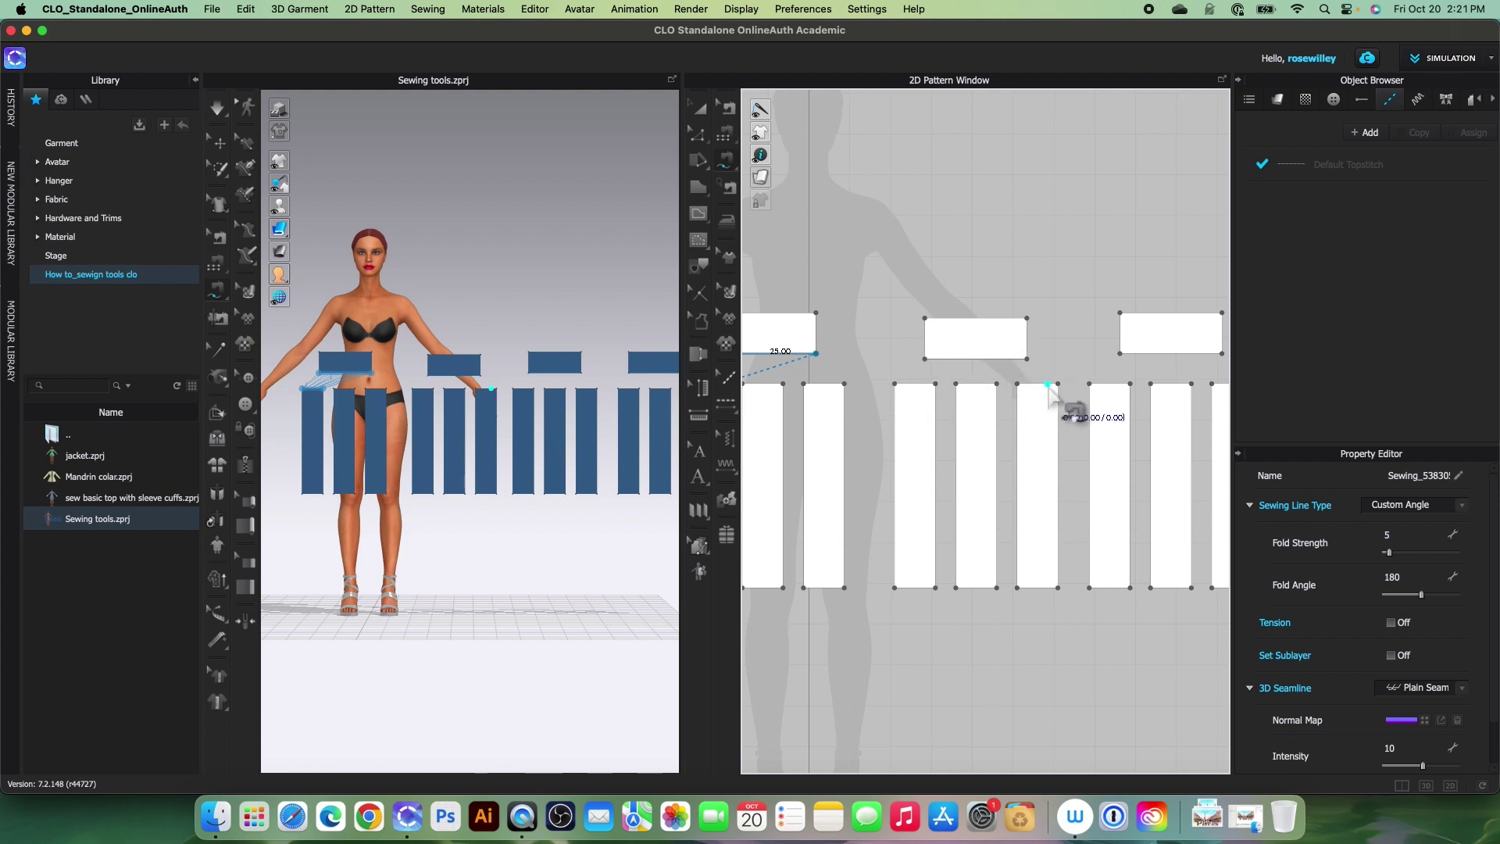
Step: Free-sew the second band's bottom edge to the 10.00 top edges of its three strips
{"action": "left_click", "coordinate": [925, 359]}
{"action": "left_click", "coordinate": [1027, 359]}
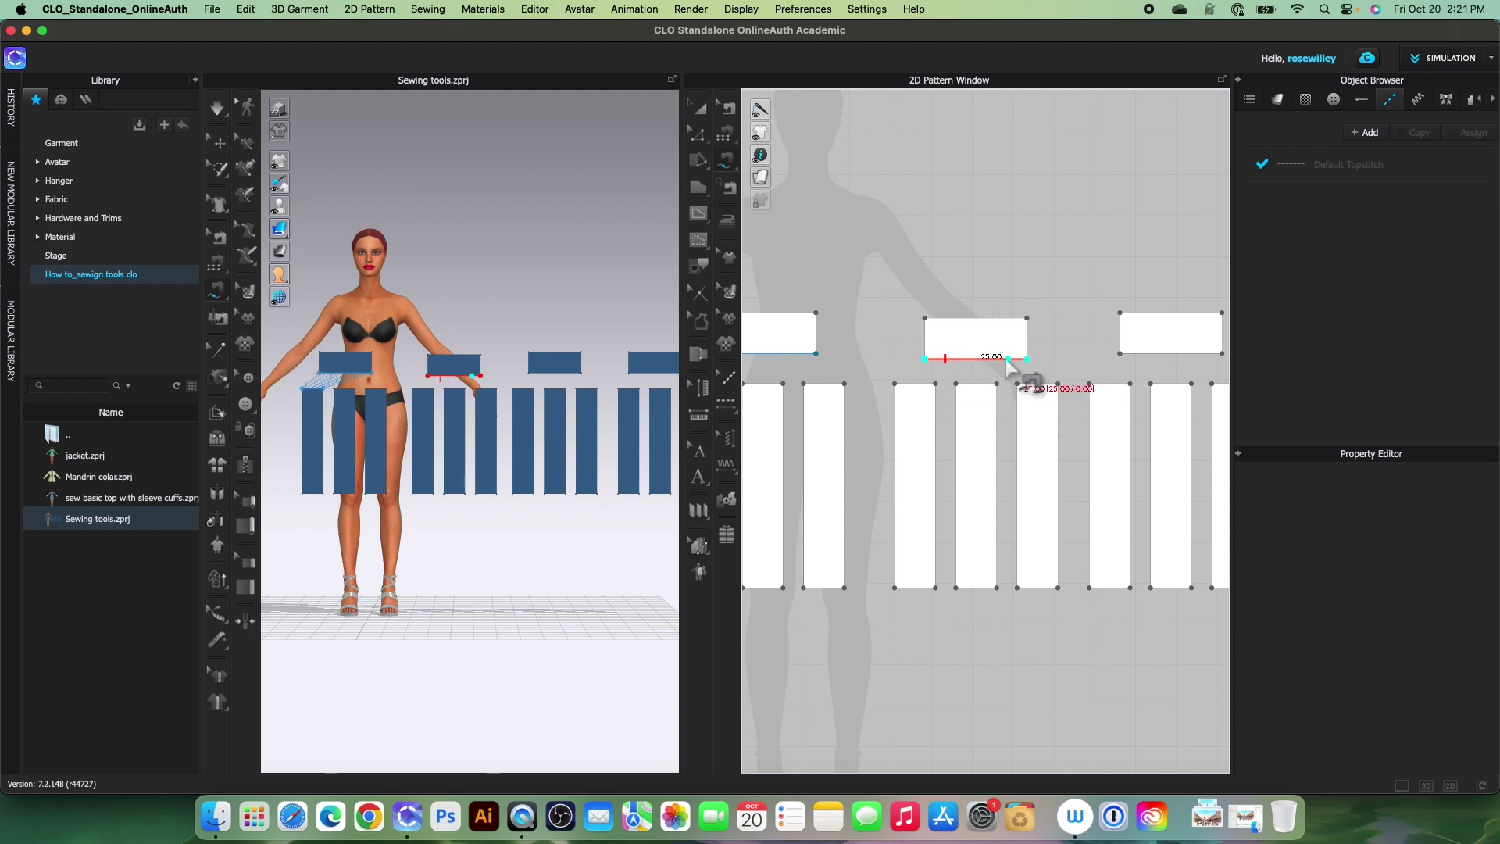
{"action": "left_click", "coordinate": [895, 385]}
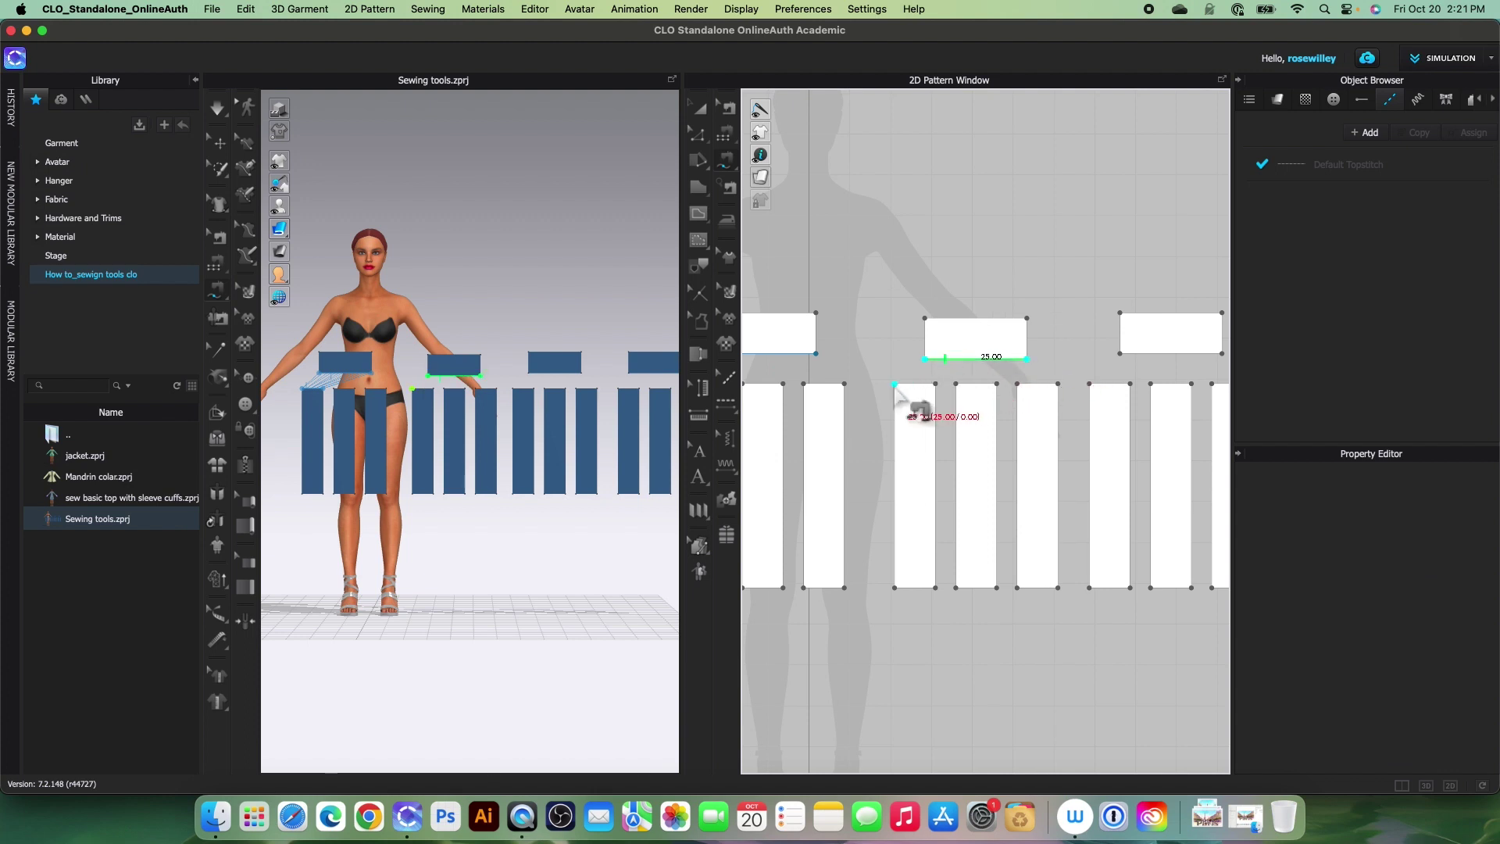
{"action": "left_click", "coordinate": [935, 384]}
{"action": "left_click", "coordinate": [957, 384]}
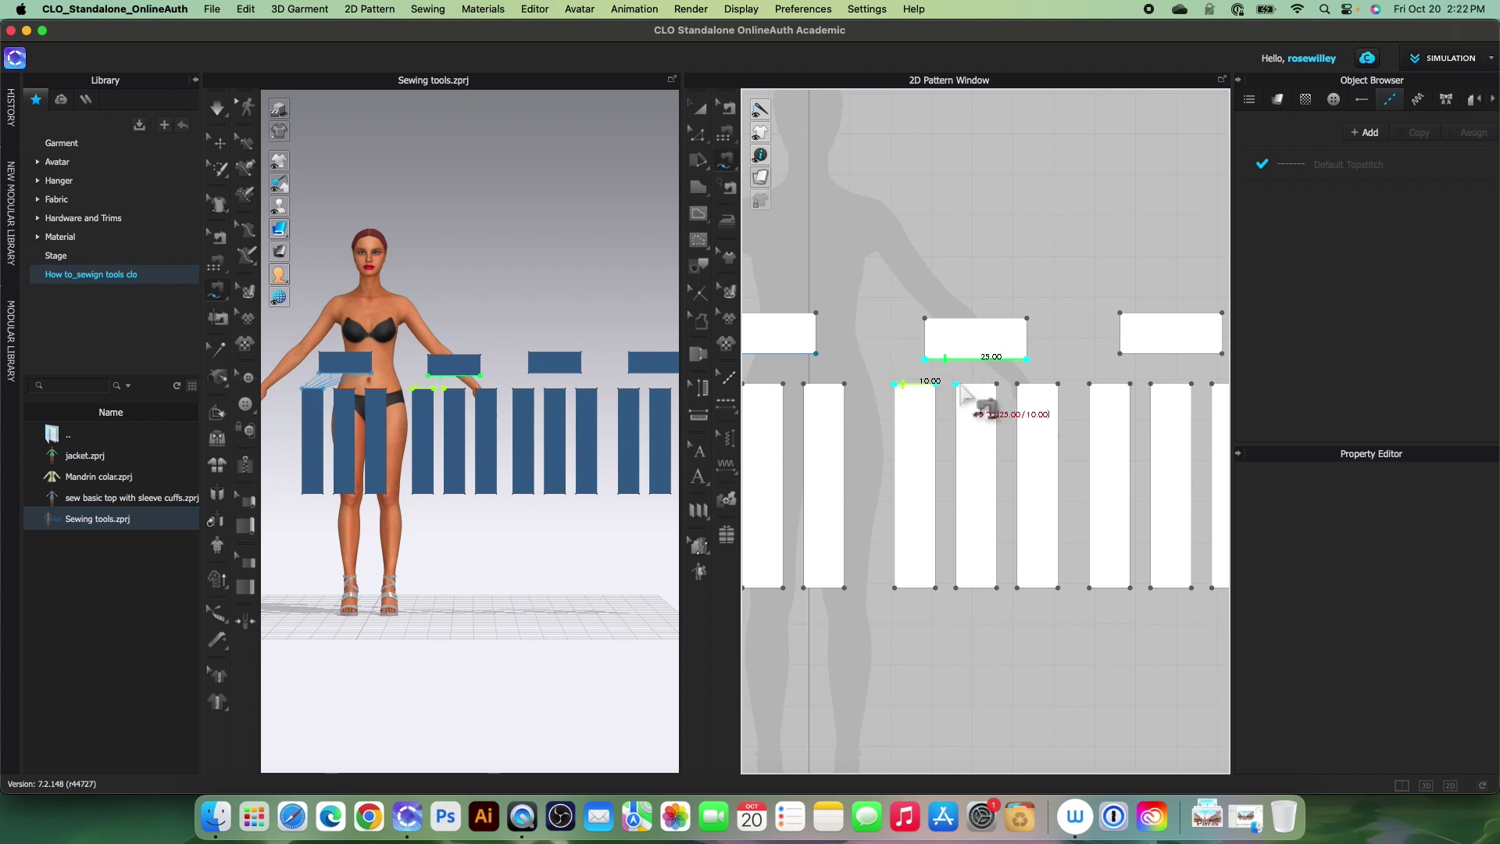
{"action": "left_click", "coordinate": [997, 384]}
{"action": "left_click", "coordinate": [1017, 385]}
{"action": "left_click", "coordinate": [1058, 385]}
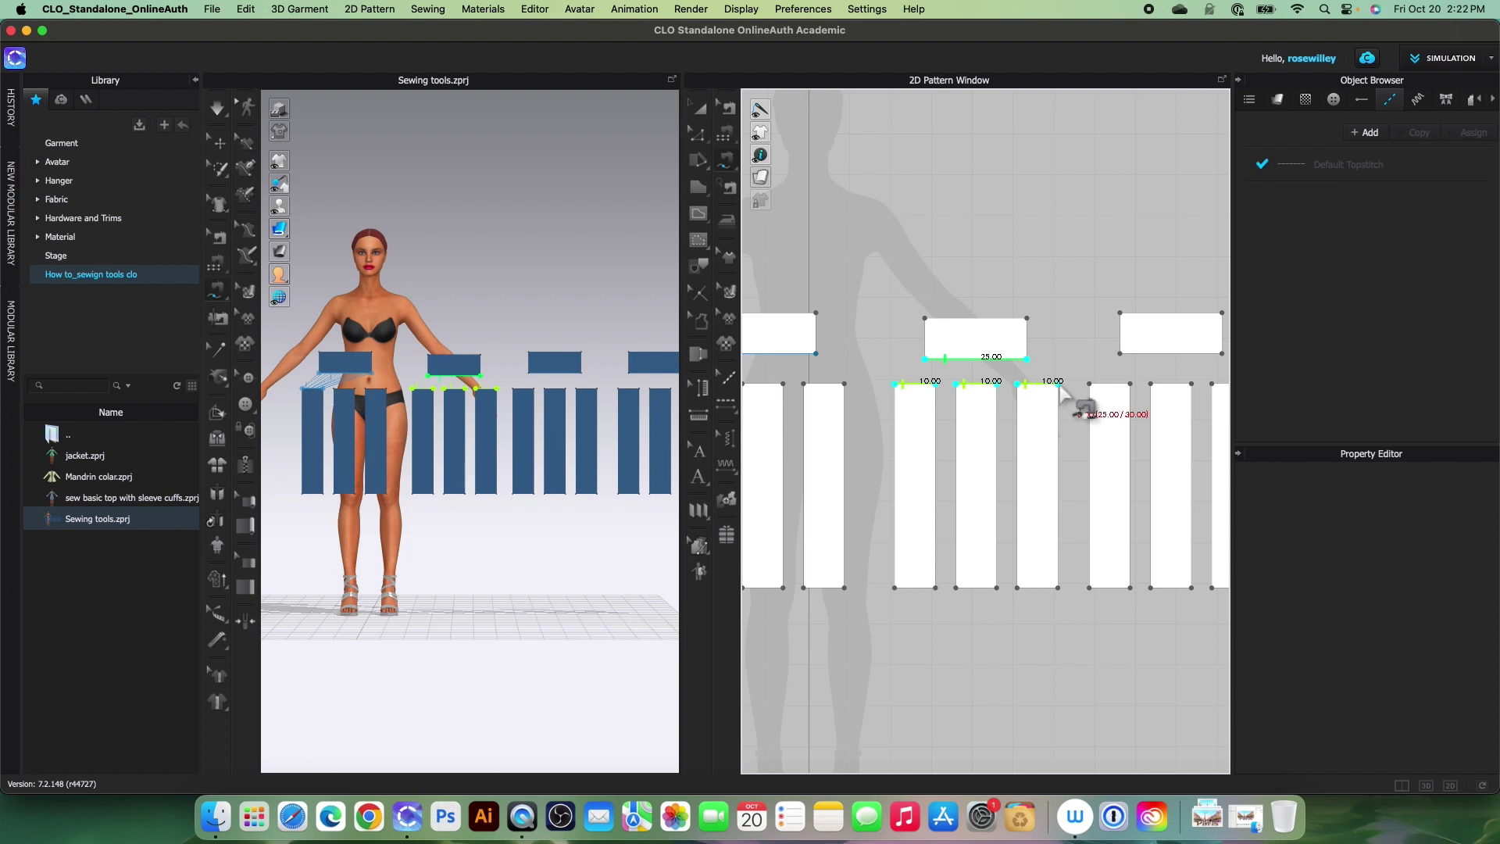
Step: Complete the second band's free seam to its three strips
{"action": "key", "text": "Return"}
{"action": "scroll", "coordinate": [994, 383], "scroll_direction": "down", "scroll_amount": 2}
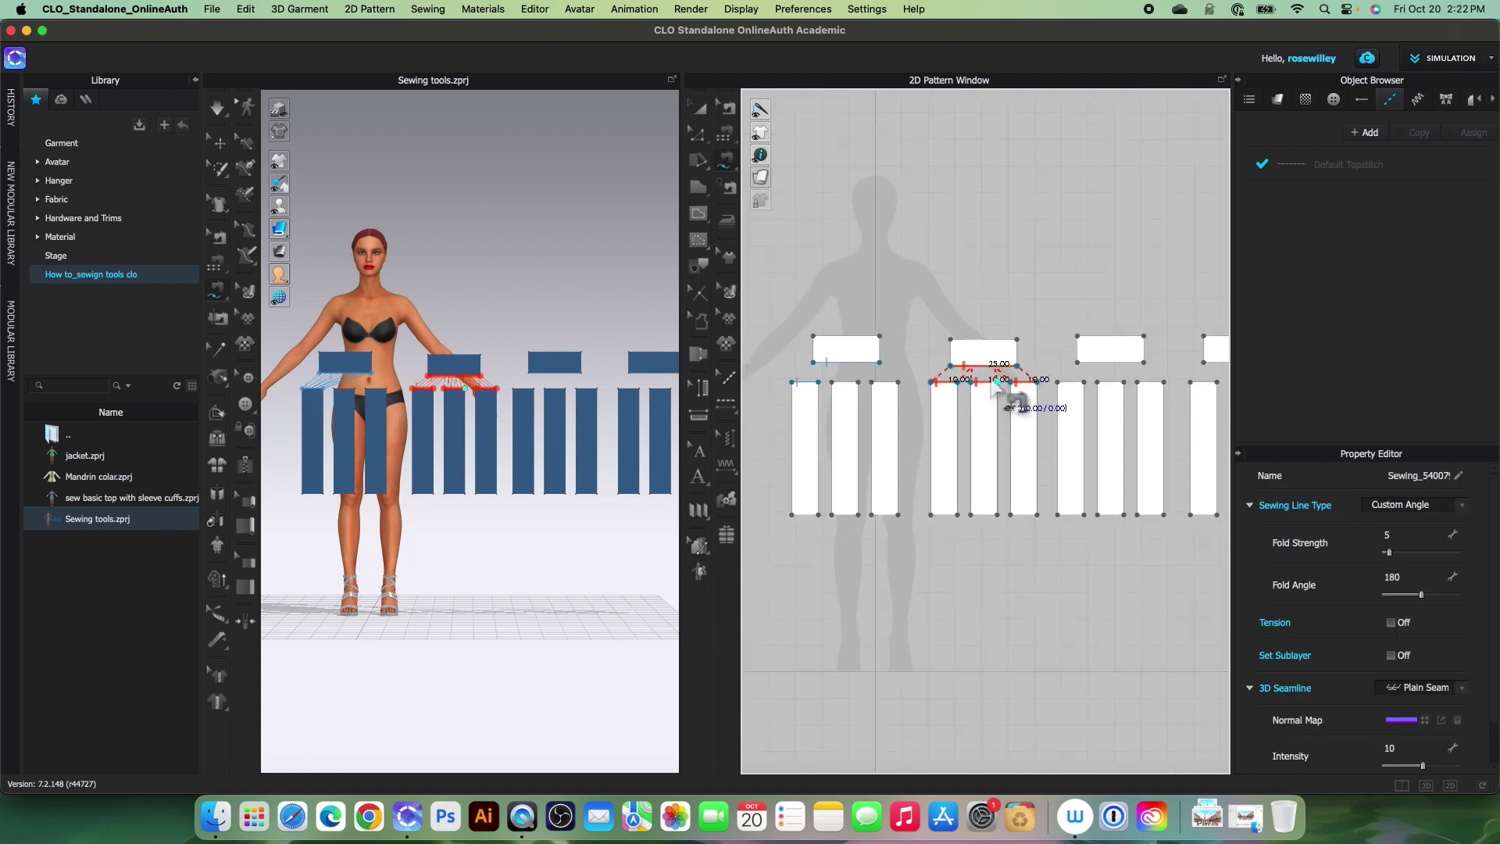
{"action": "scroll", "coordinate": [991, 390], "scroll_direction": "down", "scroll_amount": 2}
{"action": "scroll", "coordinate": [1094, 391], "scroll_direction": "up", "scroll_amount": 3}
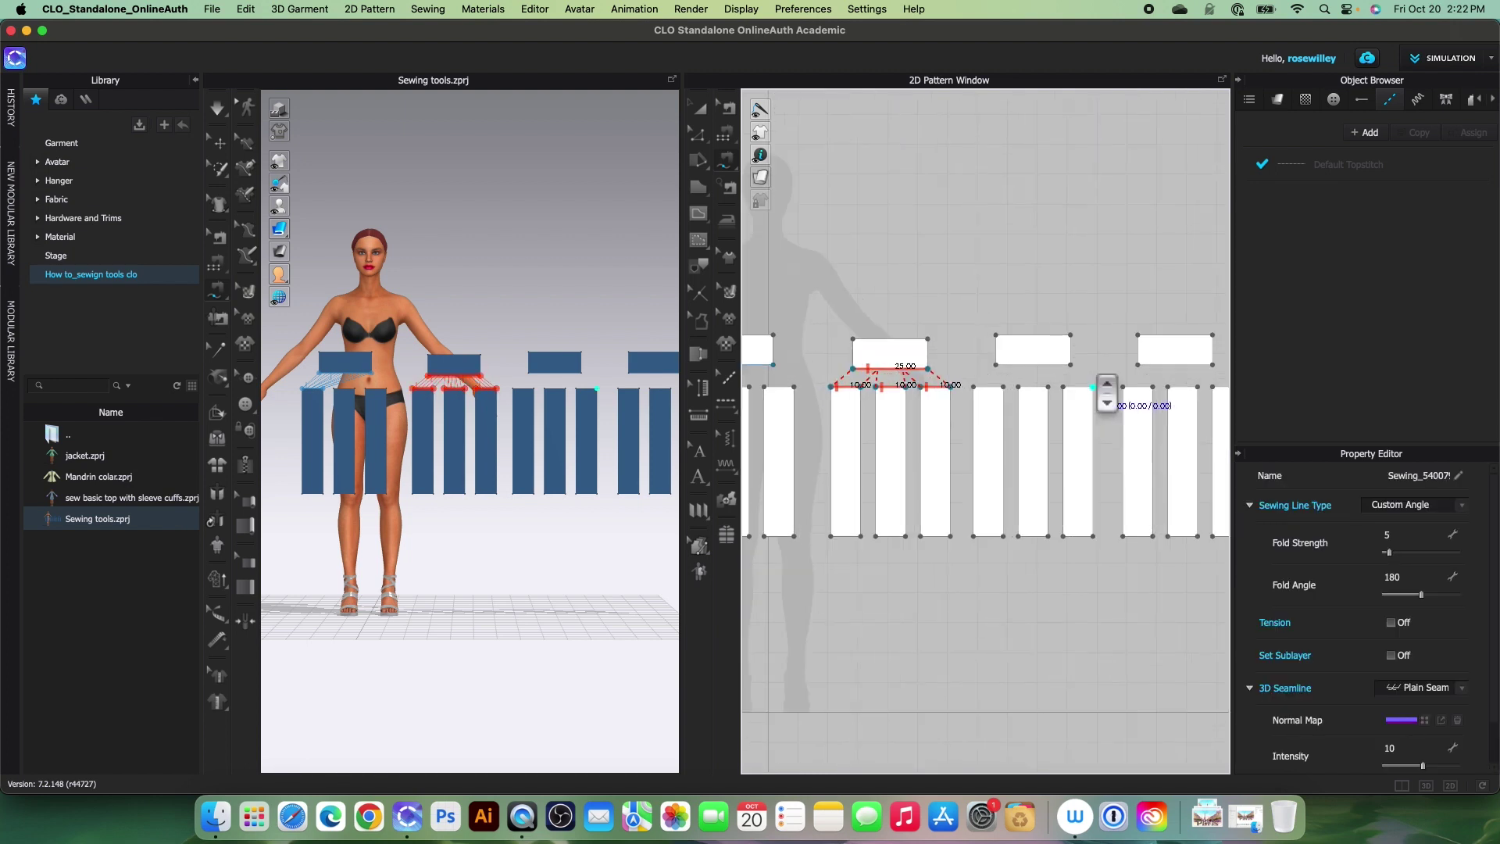
{"action": "scroll", "coordinate": [1059, 387], "scroll_direction": "up", "scroll_amount": 2}
{"action": "scroll", "coordinate": [1067, 383], "scroll_direction": "down", "scroll_amount": 1}
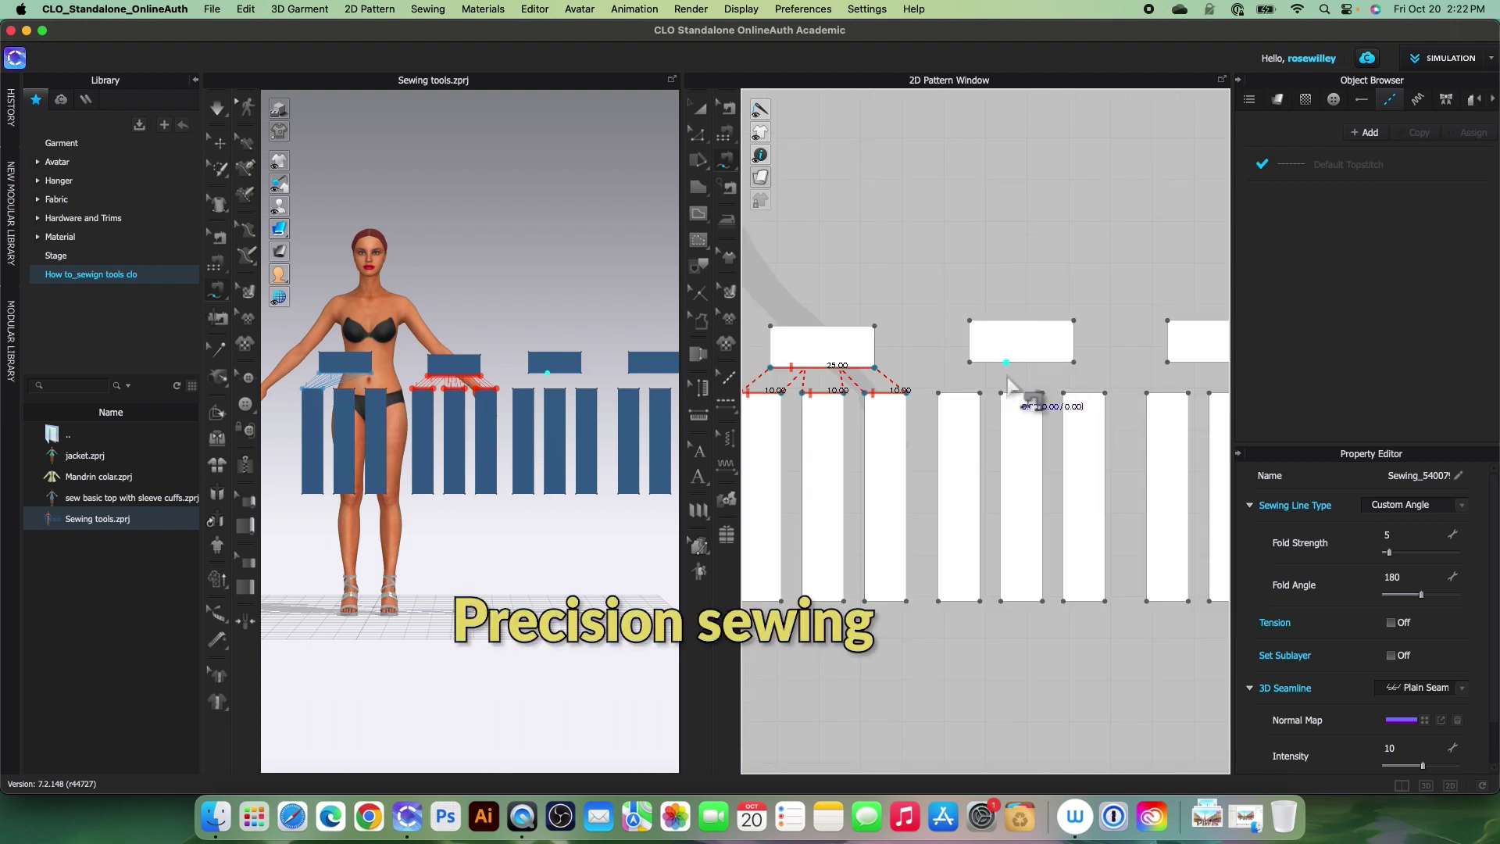
Step: Mark a 7 cm sewing segment on the band's bottom edge and start the matching strip segment
{"action": "left_click", "coordinate": [976, 376]}
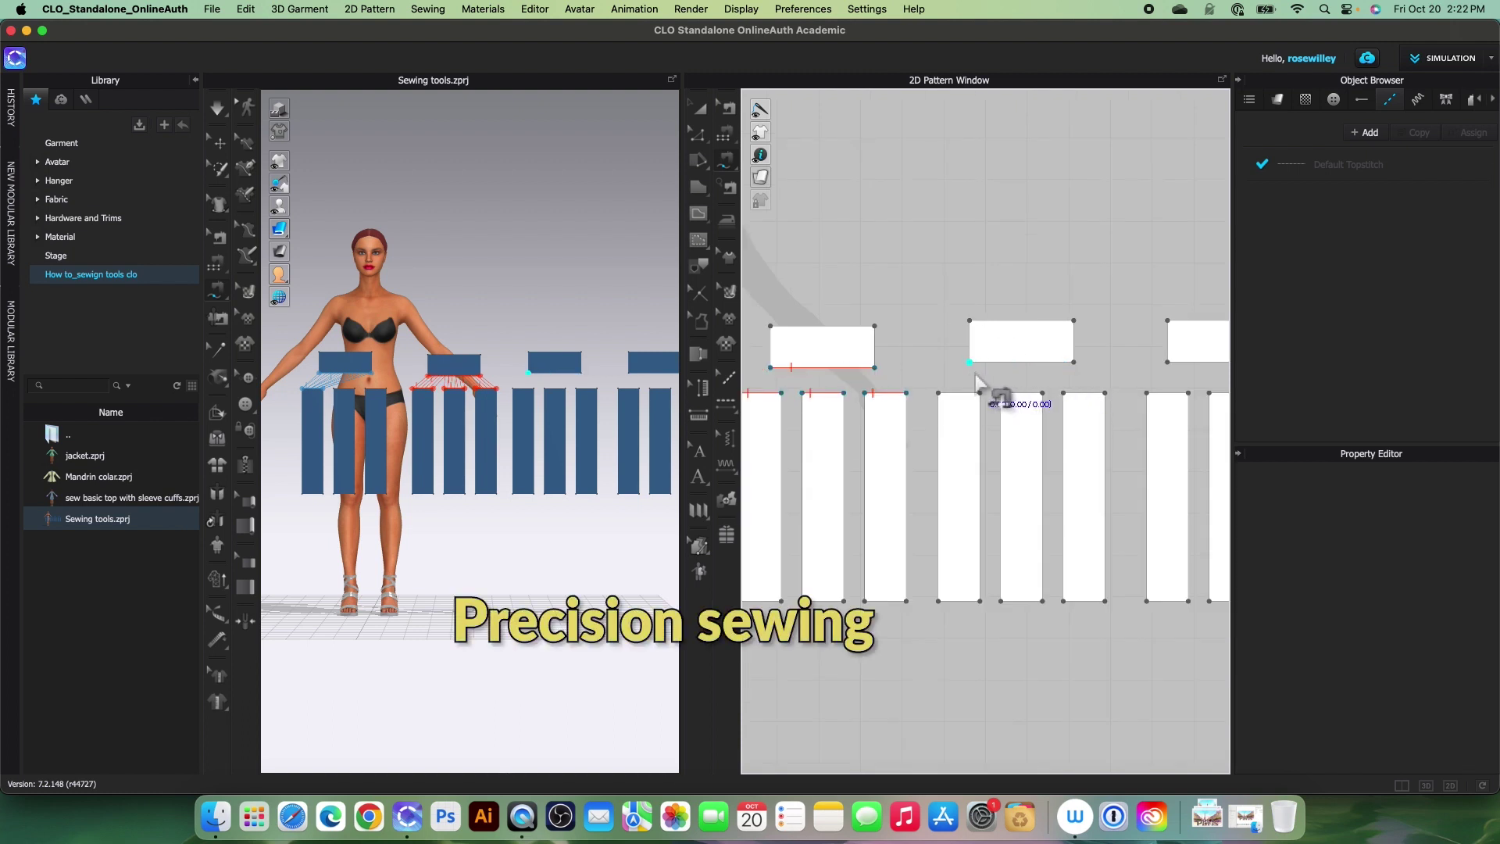
{"action": "left_click", "coordinate": [1017, 365]}
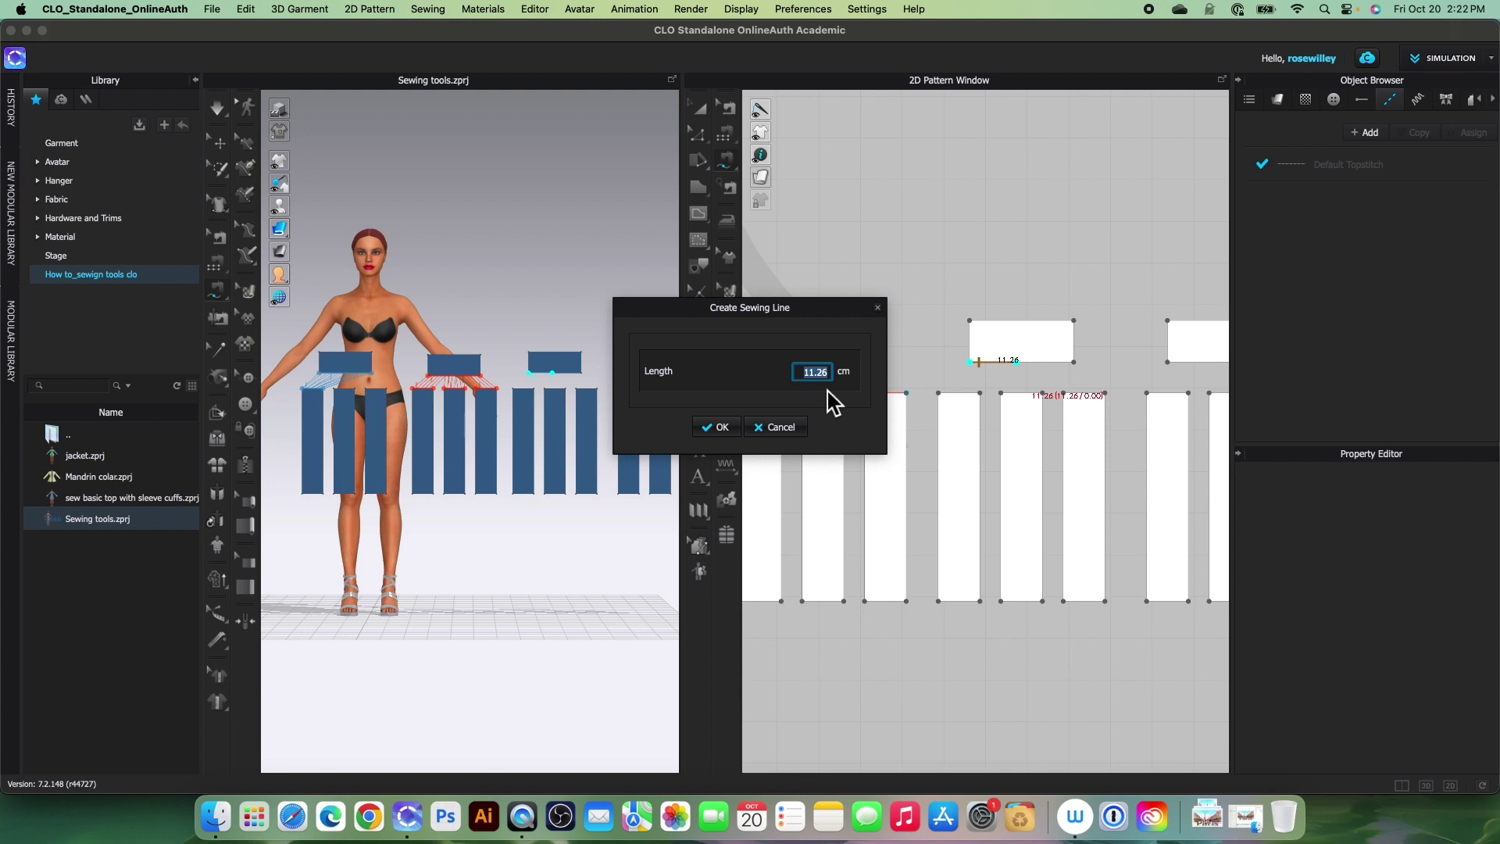
{"action": "left_click", "coordinate": [717, 427]}
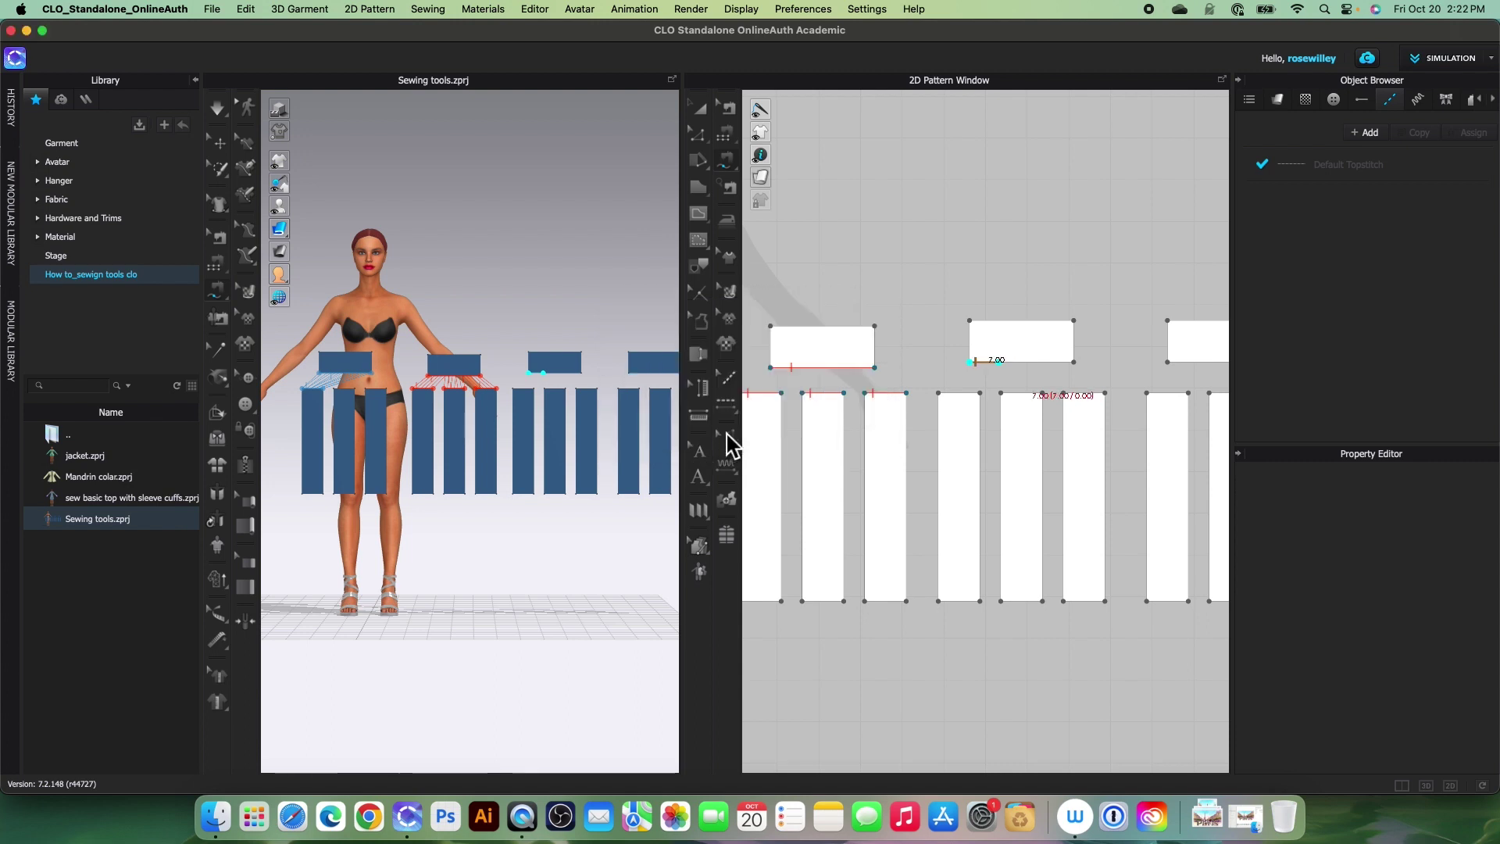
{"action": "left_click", "coordinate": [939, 394]}
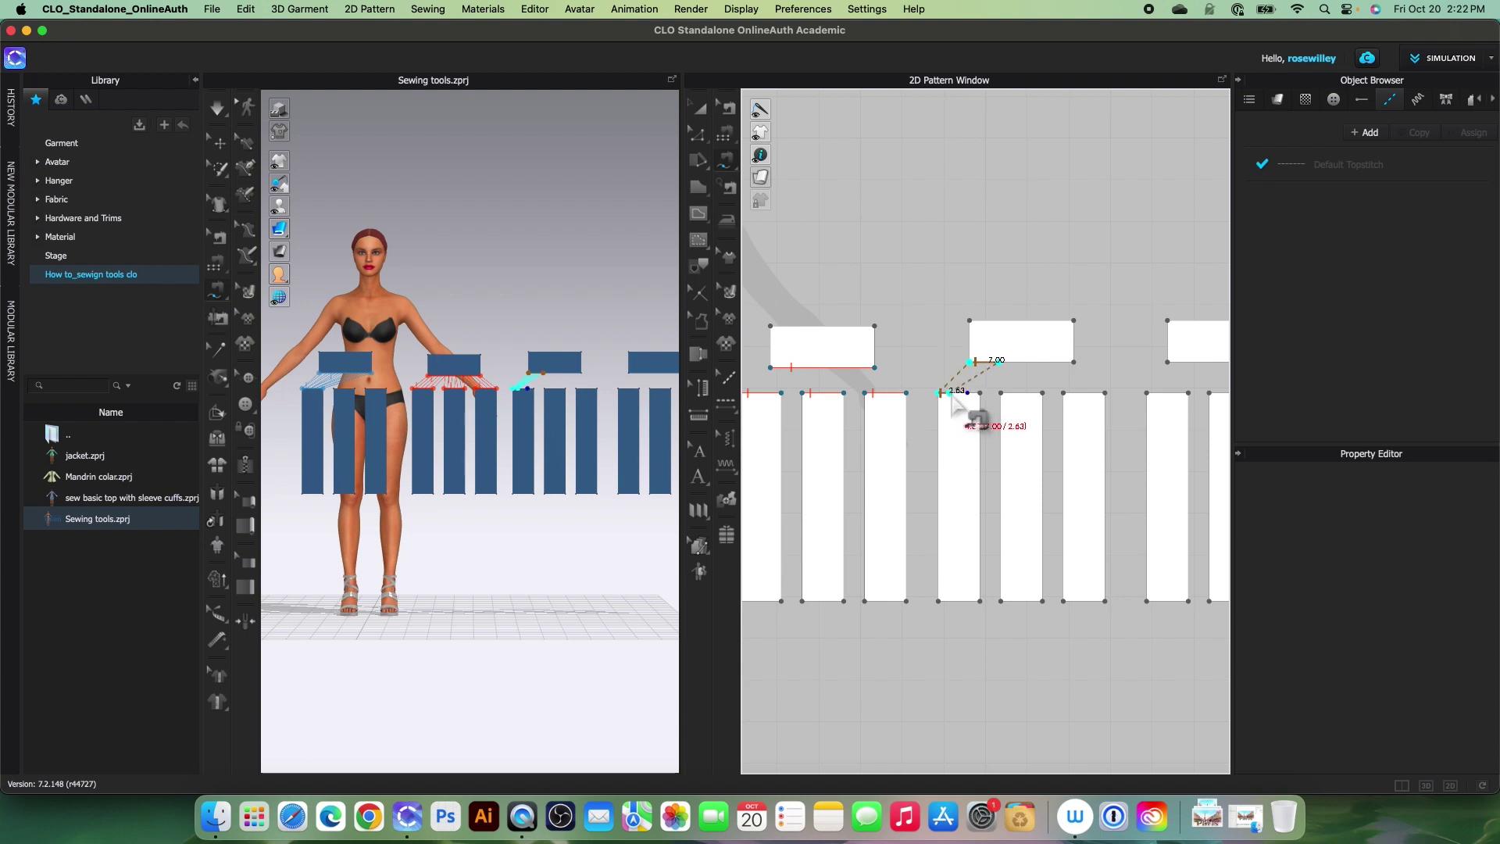
{"action": "scroll", "coordinate": [968, 410], "scroll_direction": "up", "scroll_amount": 2}
{"action": "scroll", "coordinate": [969, 403], "scroll_direction": "up", "scroll_amount": 4}
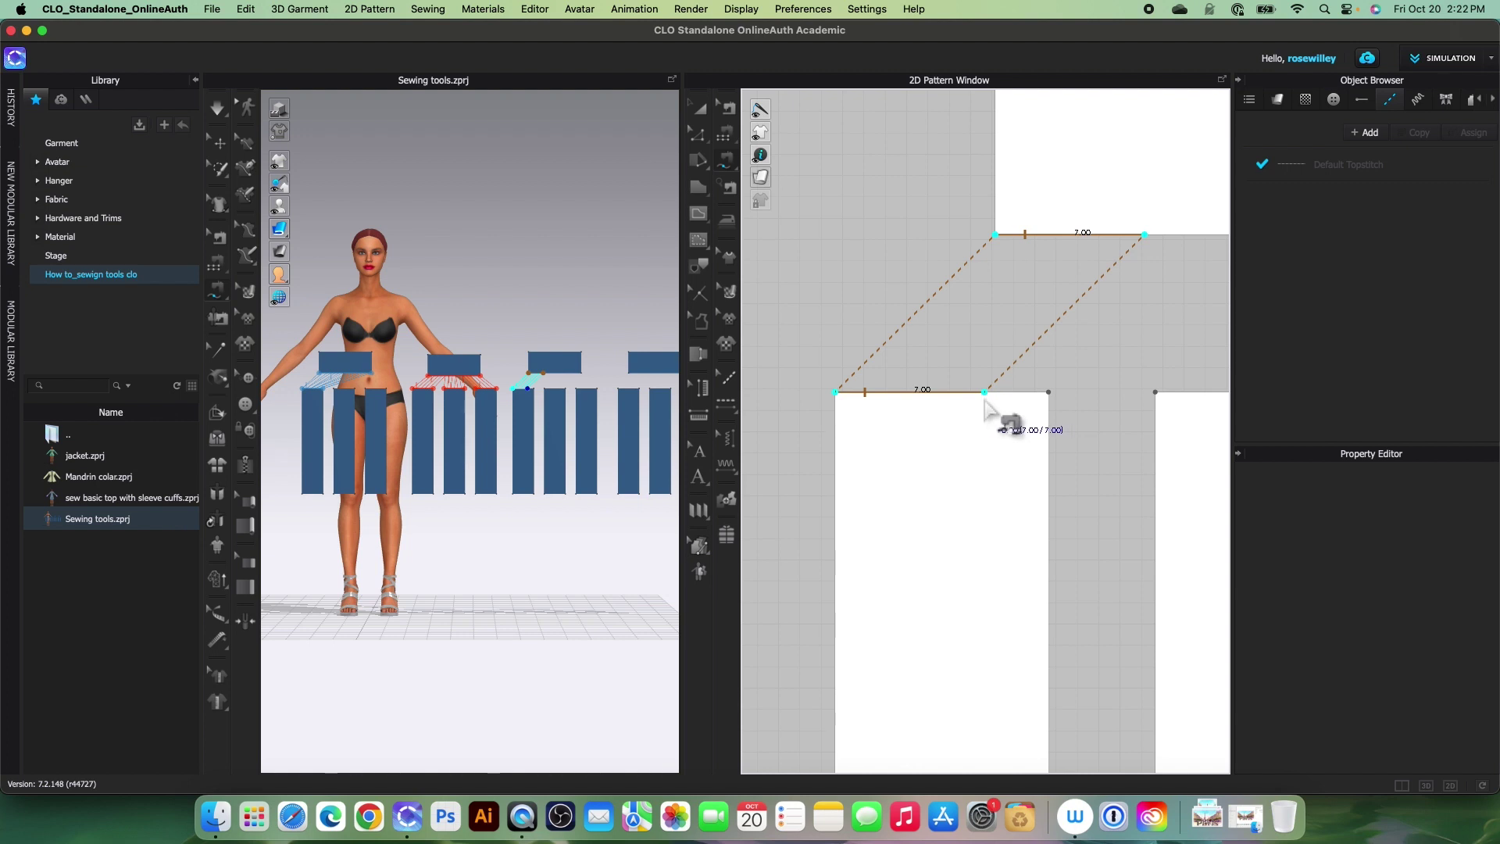
Step: Finish the 7-to-7 seam at the strip's corner, then undo it
{"action": "left_click", "coordinate": [986, 405]}
{"action": "scroll", "coordinate": [996, 416], "scroll_direction": "up", "scroll_amount": 2}
{"action": "scroll", "coordinate": [996, 416], "scroll_direction": "down", "scroll_amount": 3}
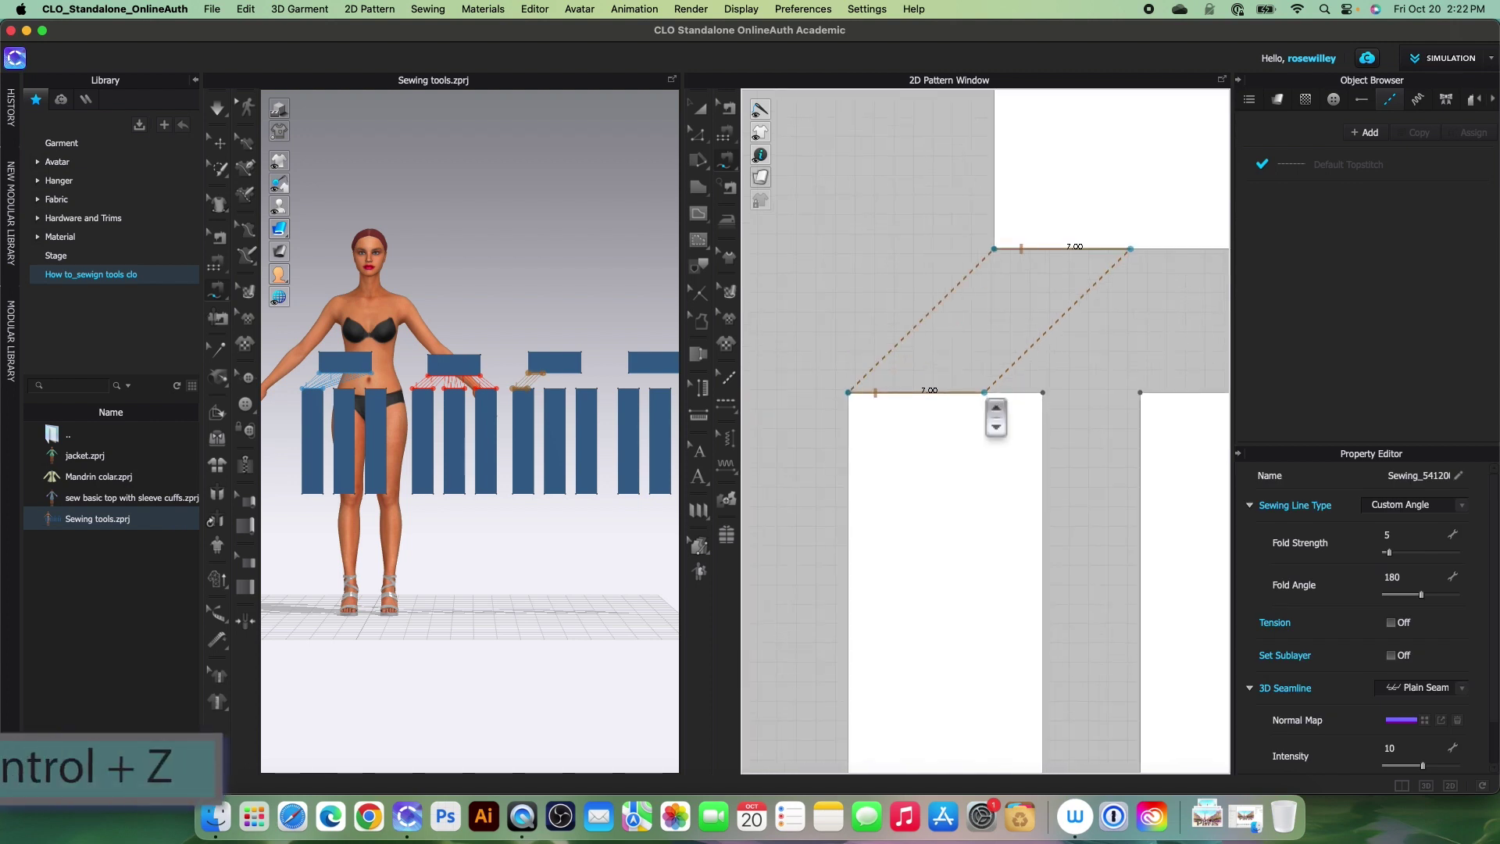
{"action": "key", "text": "super+z"}
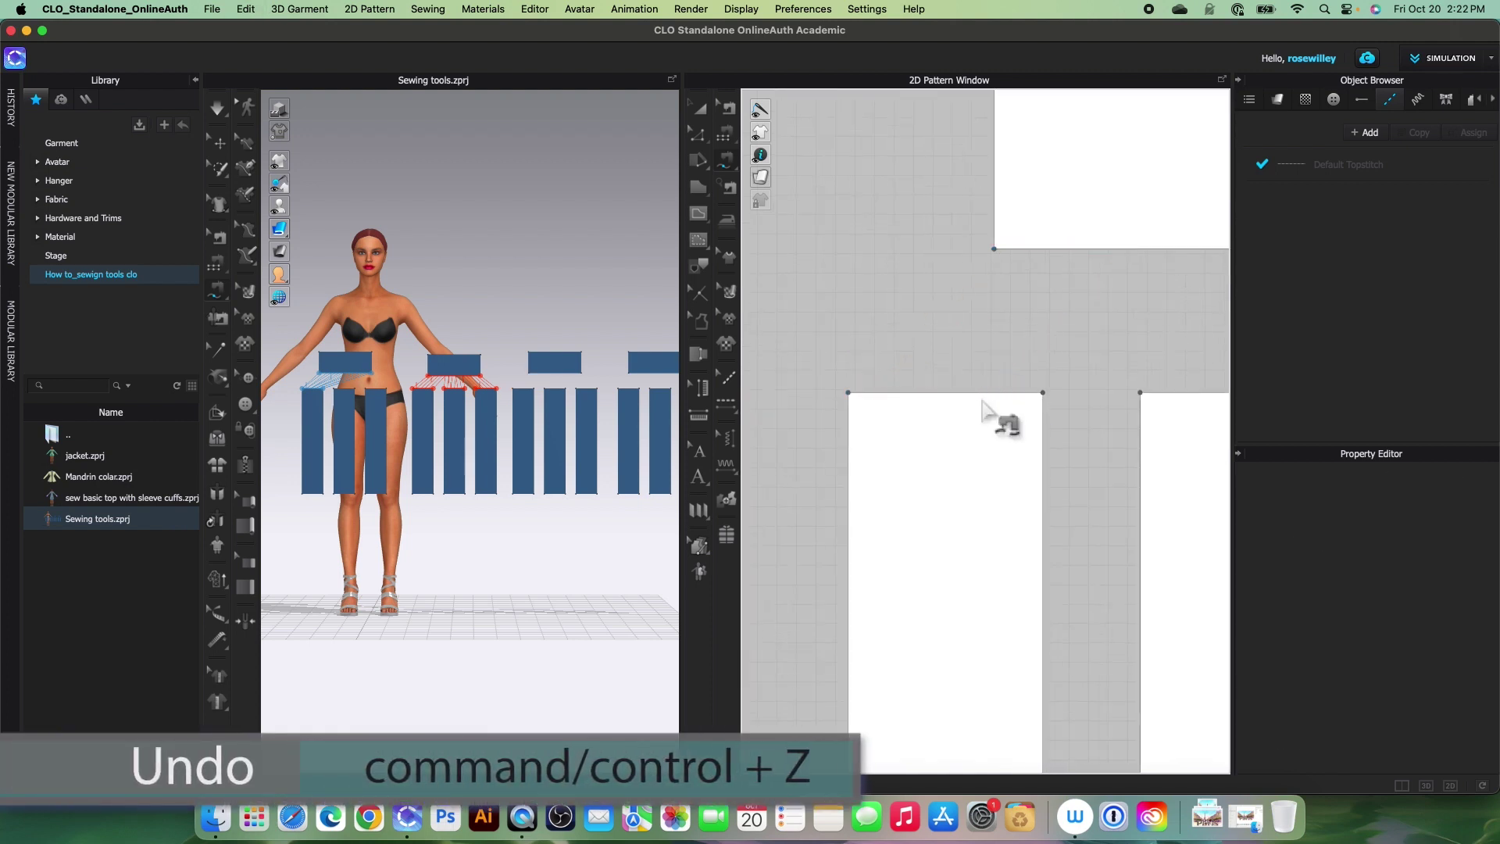
Step: Re-sew a 7 cm segment from the top piece's bottom-left corner to the strip's full 10 cm top edge
{"action": "scroll", "coordinate": [996, 416], "scroll_direction": "down", "scroll_amount": 2}
{"action": "left_click", "coordinate": [969, 335]}
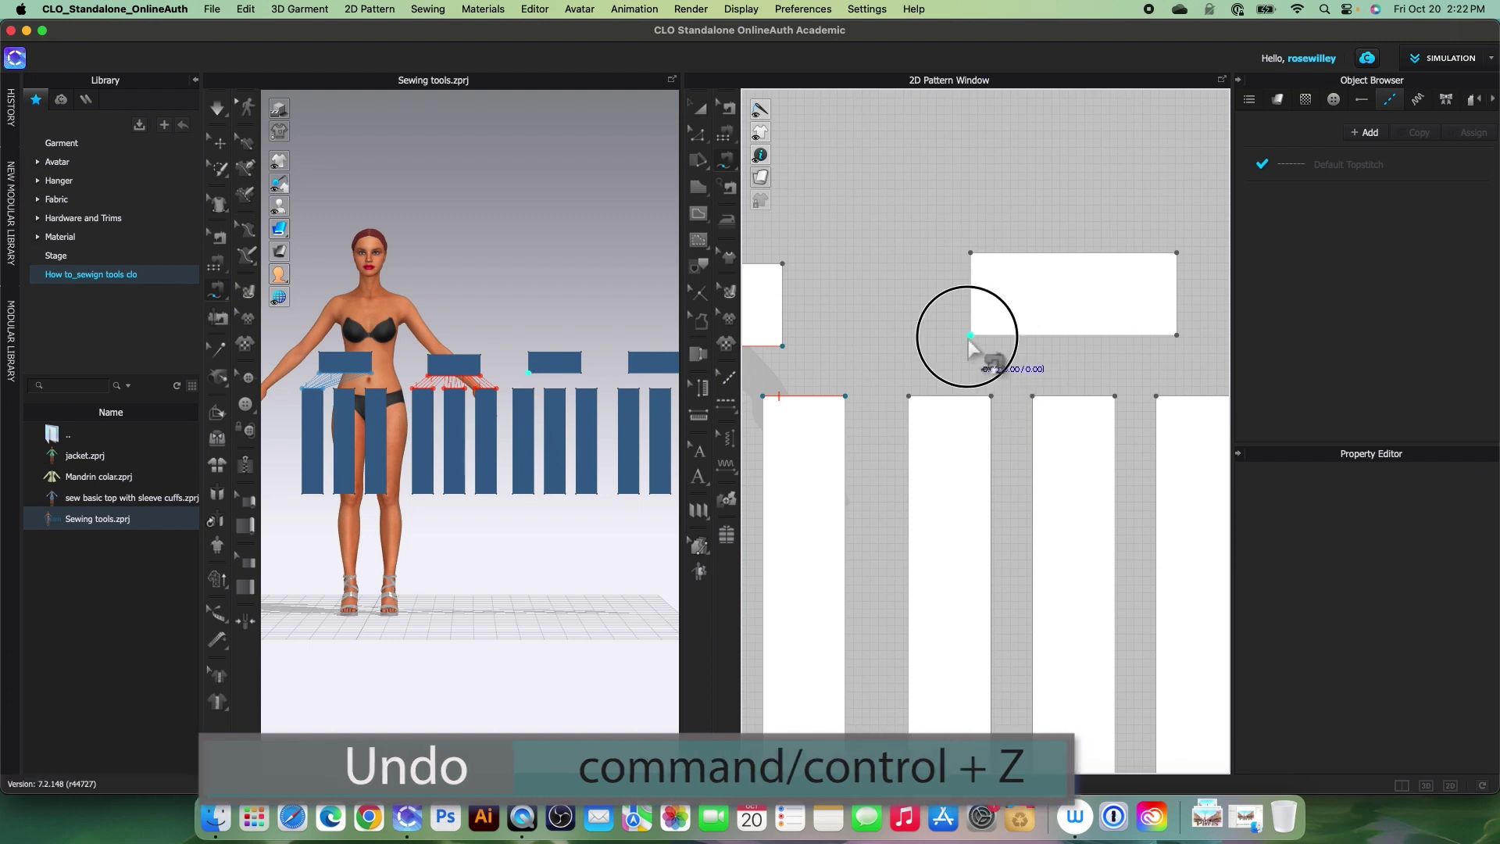
{"action": "left_click", "coordinate": [1043, 335]}
{"action": "type", "text": "7"}
{"action": "left_click", "coordinate": [715, 426]}
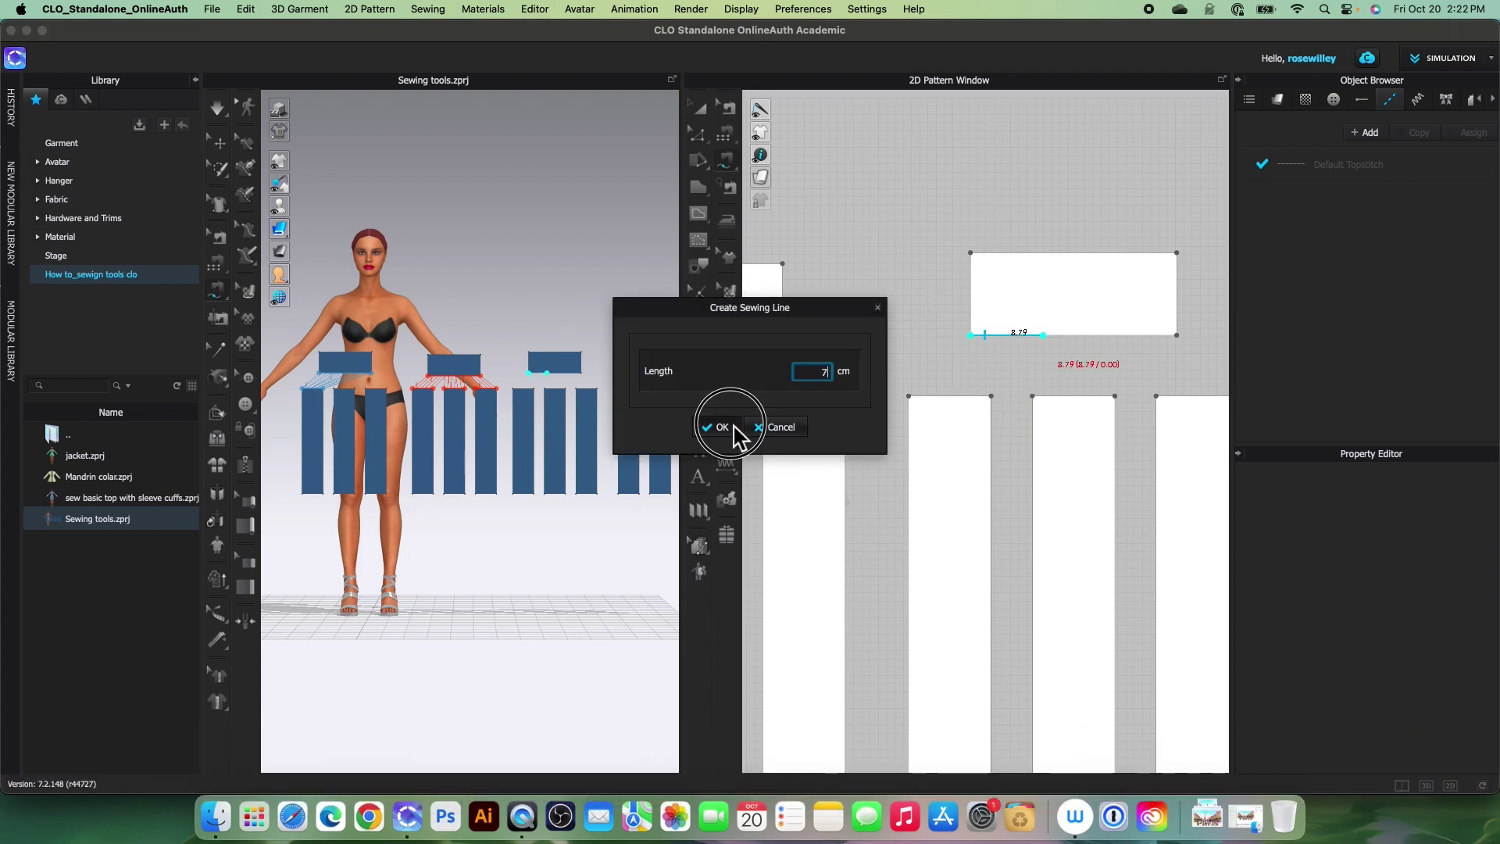
{"action": "left_click", "coordinate": [909, 396]}
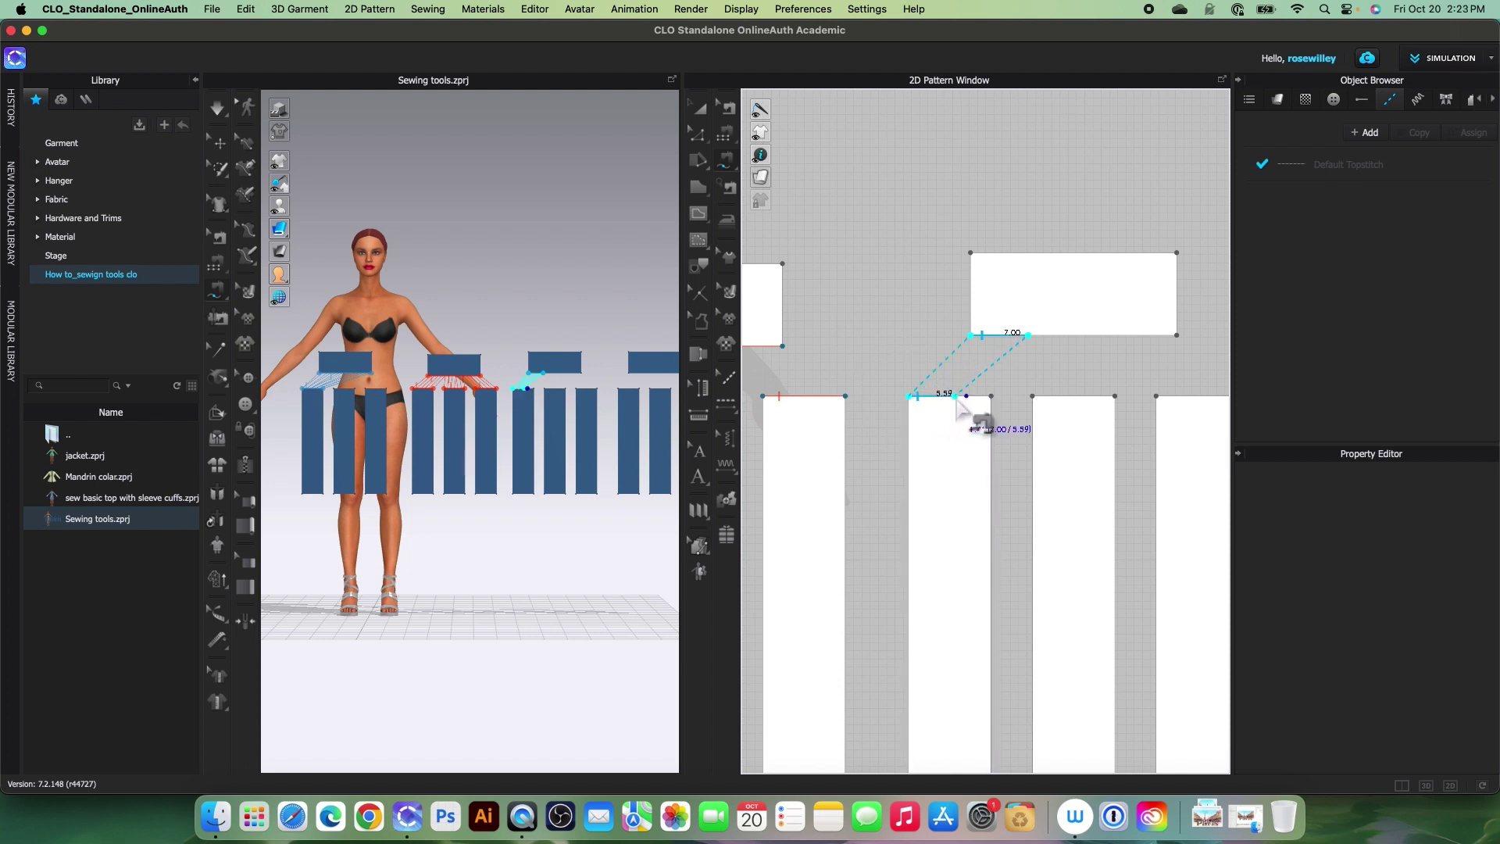
{"action": "left_click", "coordinate": [996, 400]}
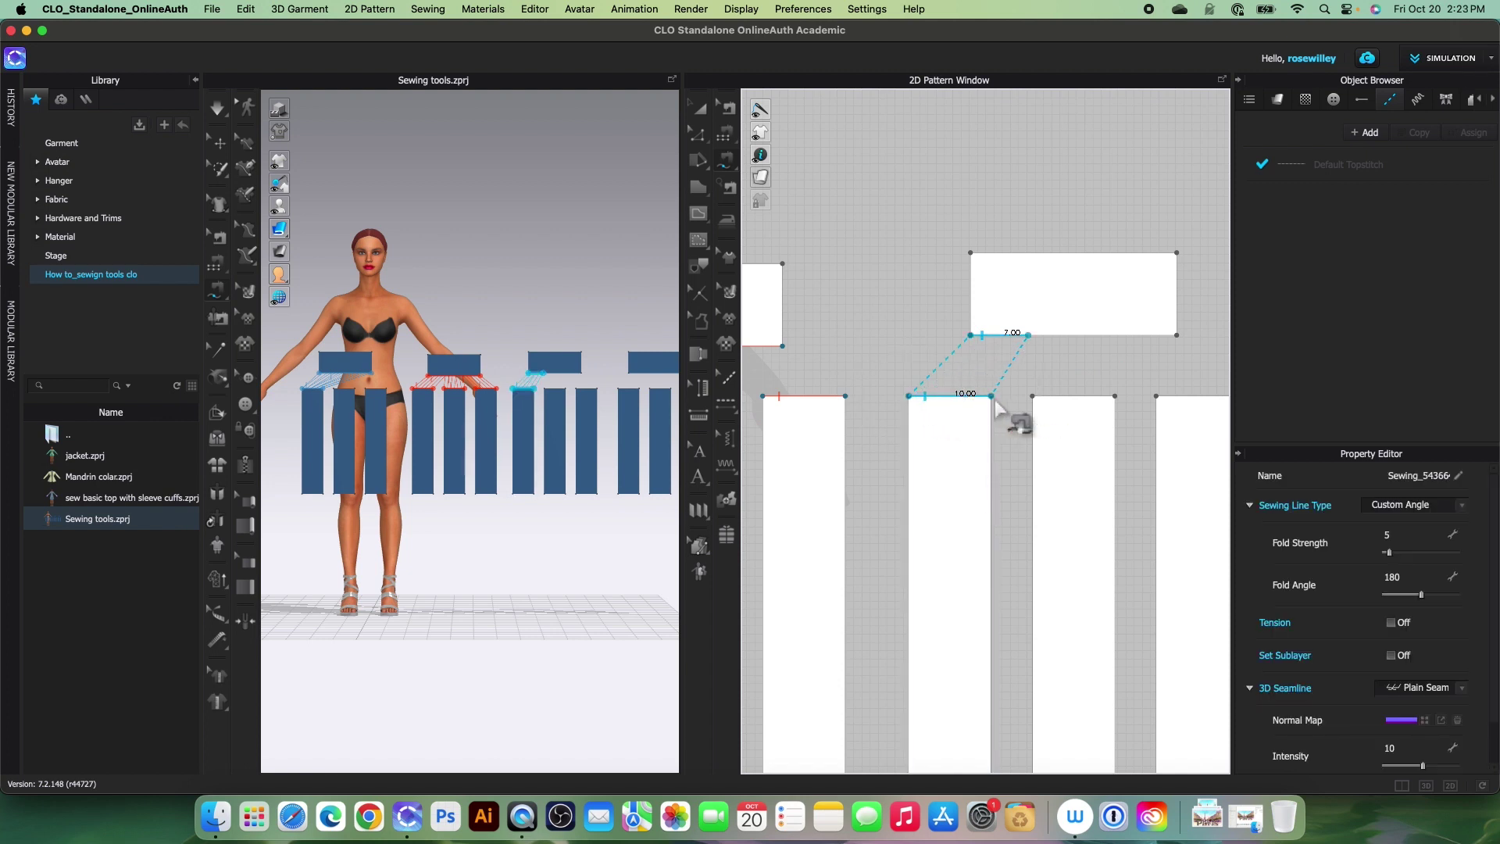
{"action": "scroll", "coordinate": [999, 404], "scroll_direction": "down", "scroll_amount": 2}
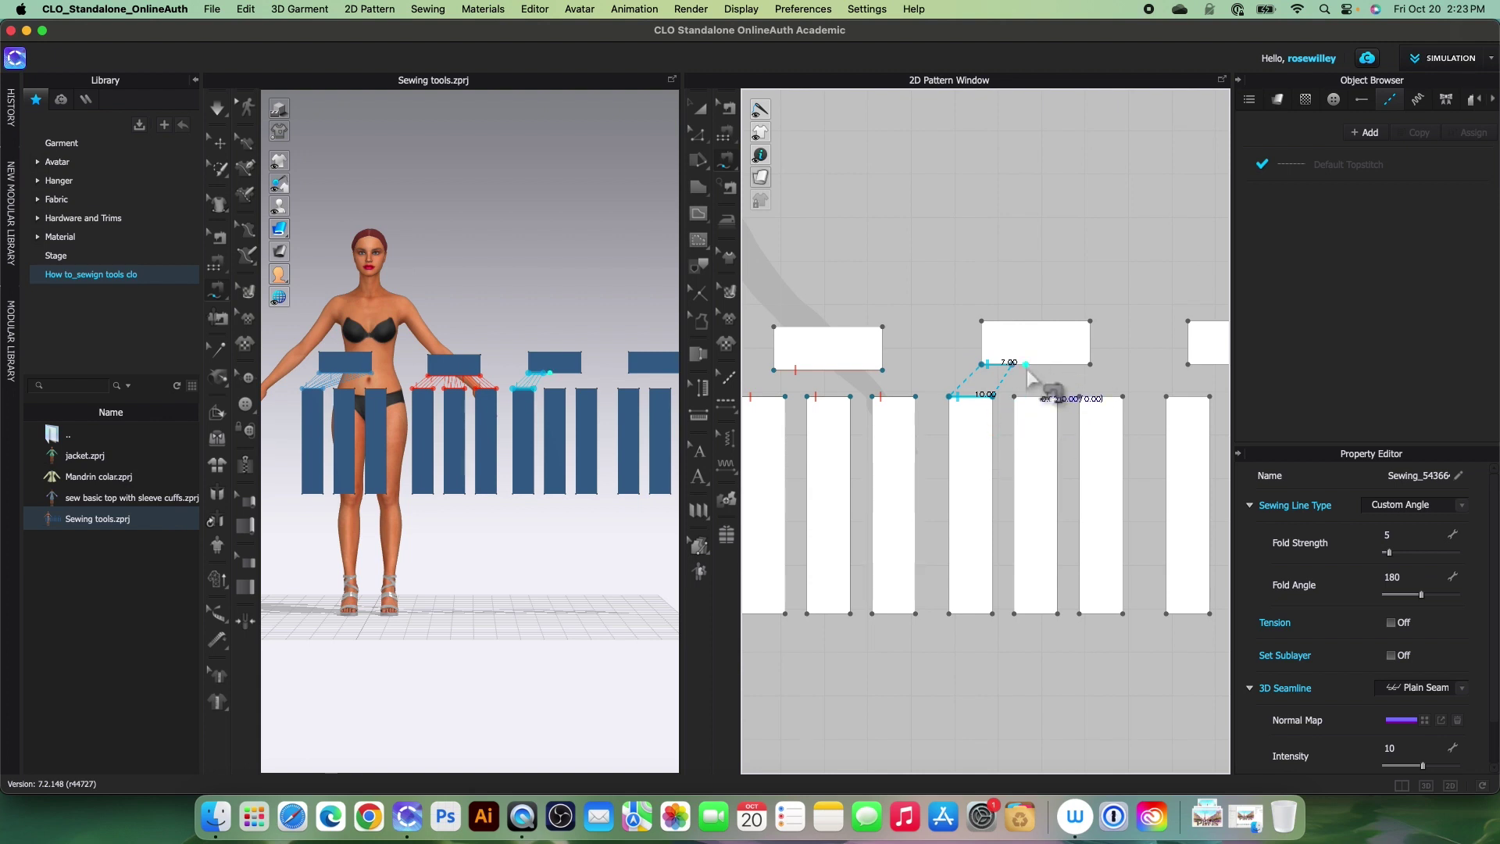
{"action": "scroll", "coordinate": [1000, 402], "scroll_direction": "down", "scroll_amount": 4}
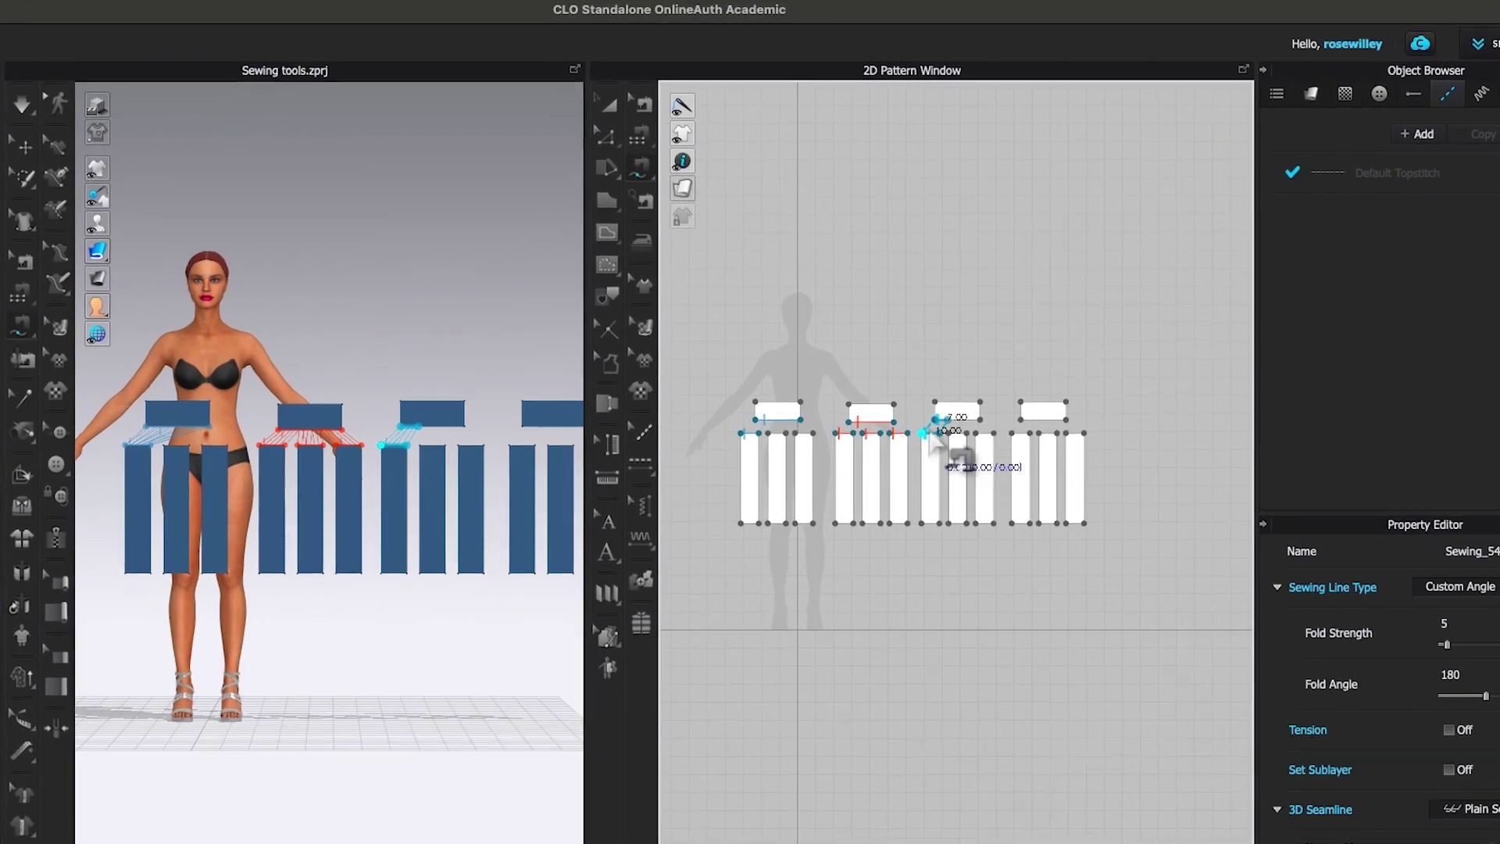
Step: Marquee-select every sewing line with Edit Sewing and remove them with Delete Sewing
{"action": "left_click", "coordinate": [547, 96]}
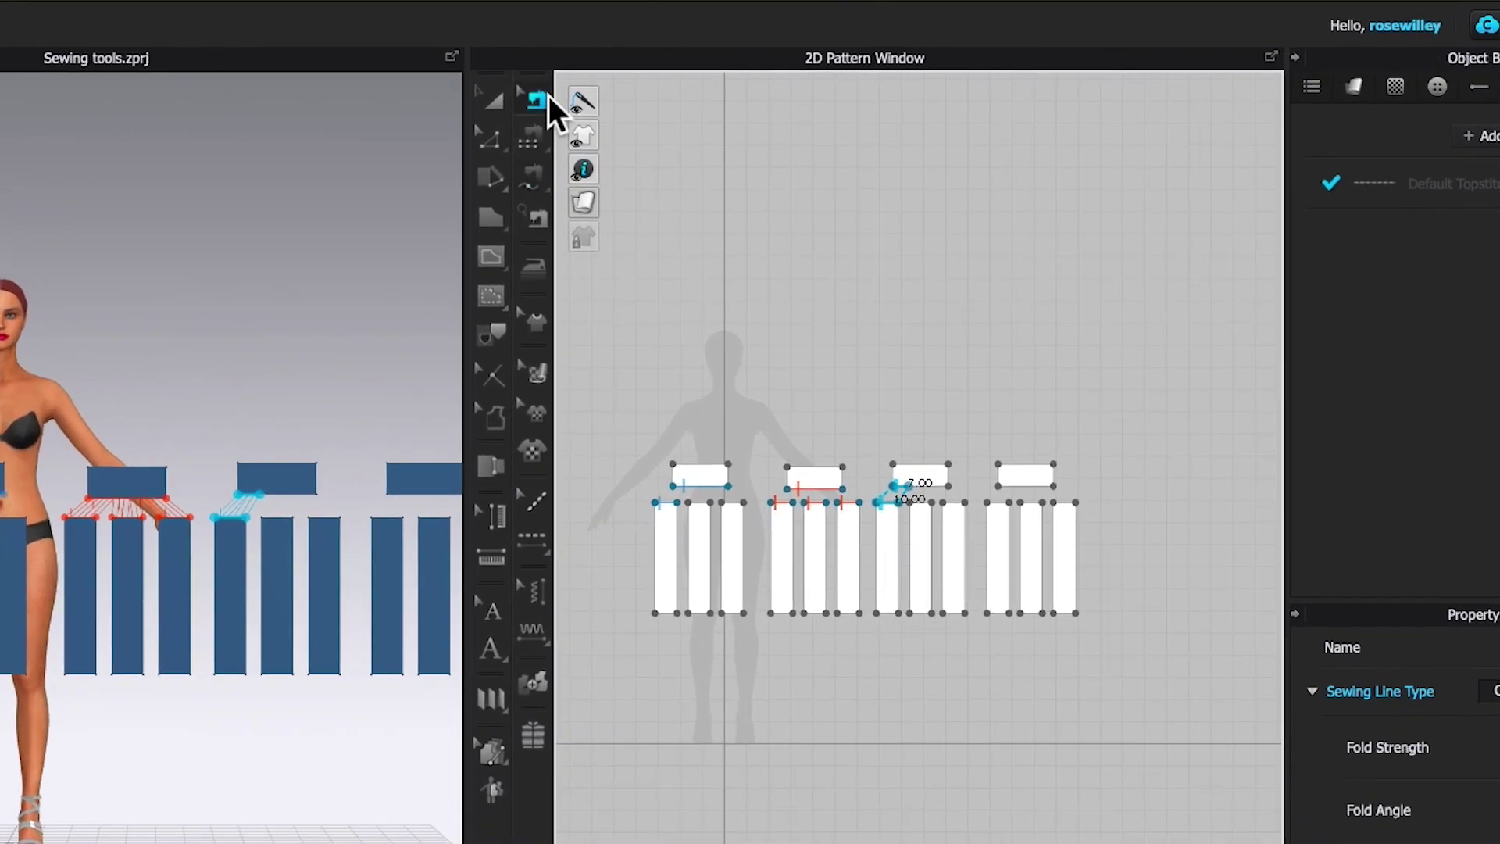
{"action": "left_click_drag", "start_coordinate": [596, 356], "coordinate": [1110, 590]}
{"action": "right_click", "coordinate": [887, 512]}
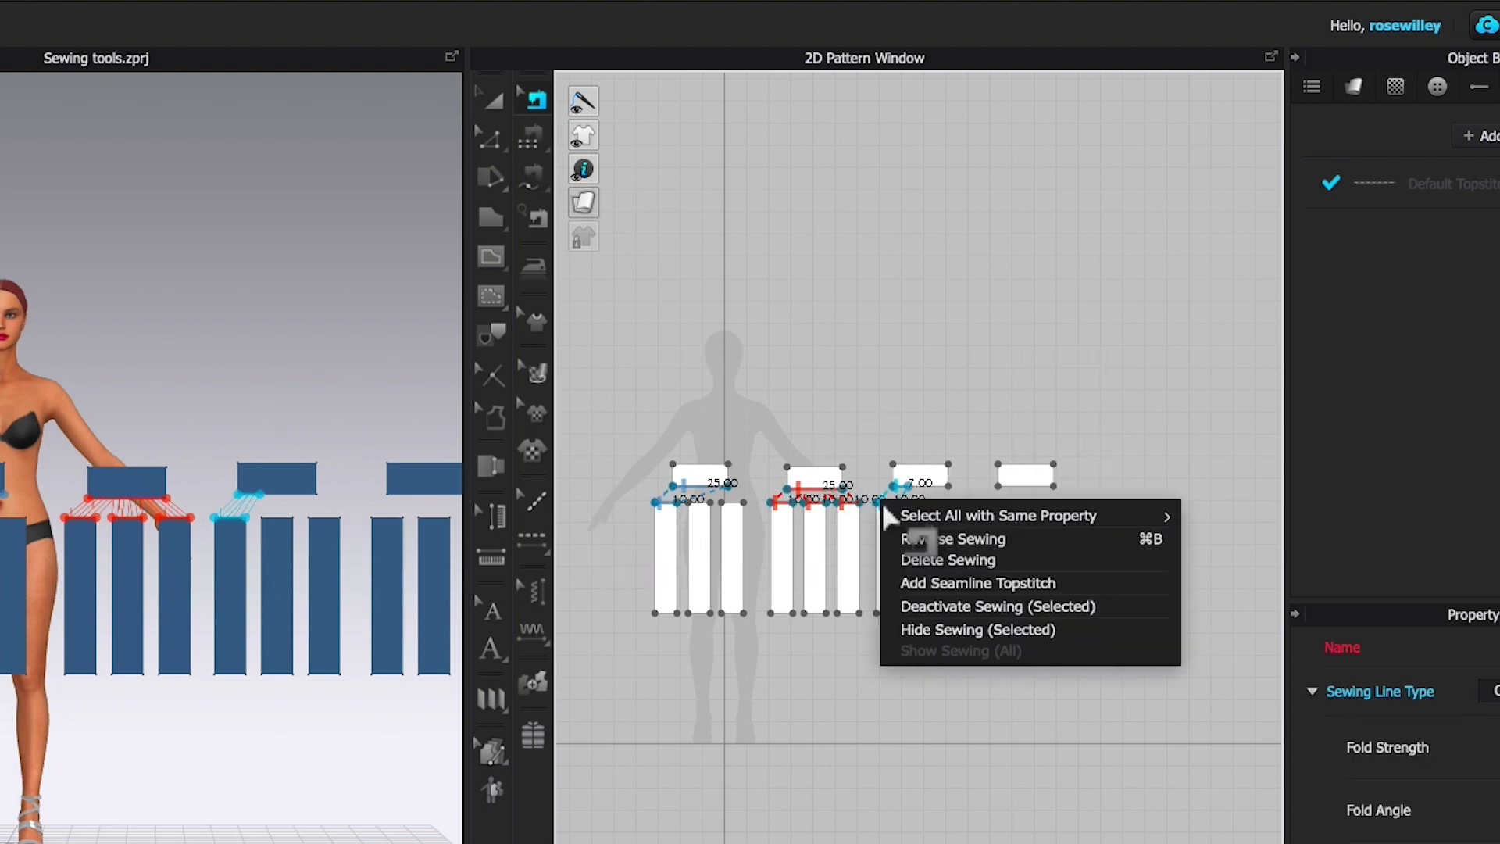
{"action": "left_click", "coordinate": [983, 561]}
{"action": "scroll", "coordinate": [738, 412], "scroll_direction": "up", "scroll_amount": 5}
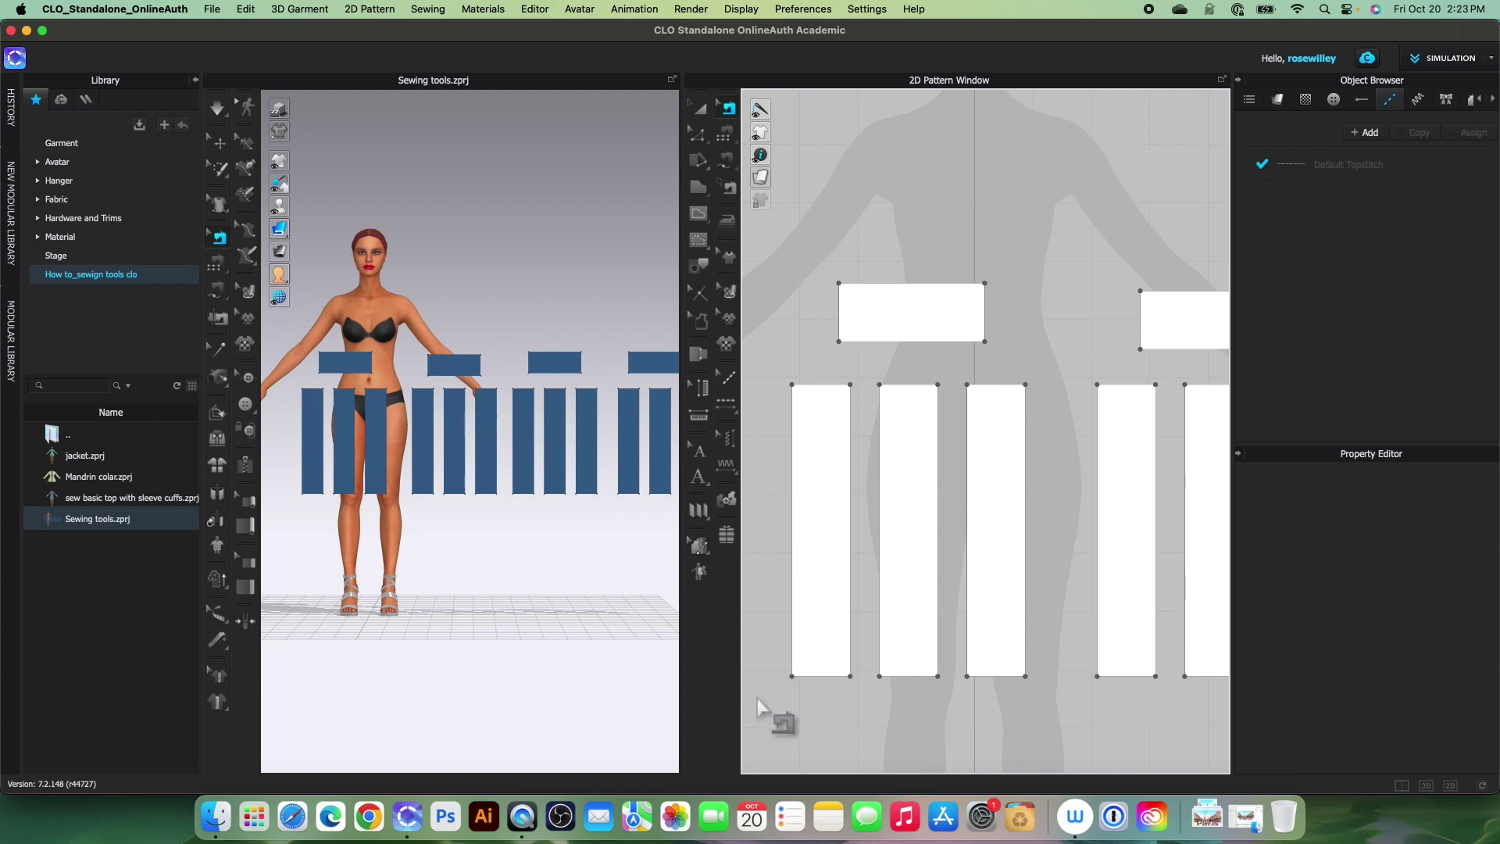
Step: In M:N mode, join the top piece's 25 cm bottom edge to three strips' 10 cm top edges
{"action": "left_click", "coordinate": [726, 162]}
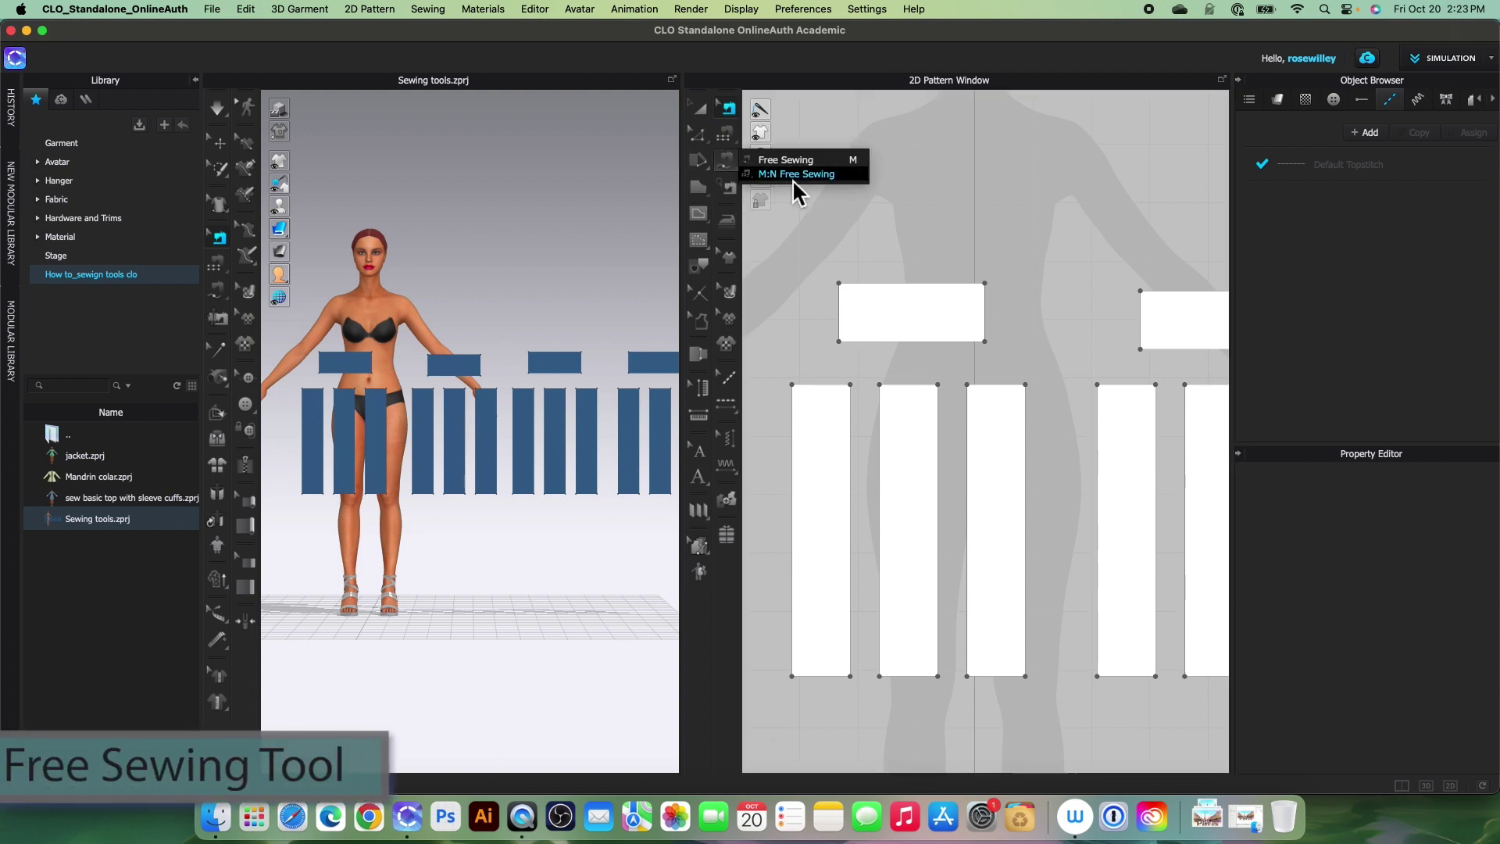
{"action": "left_click", "coordinate": [802, 176]}
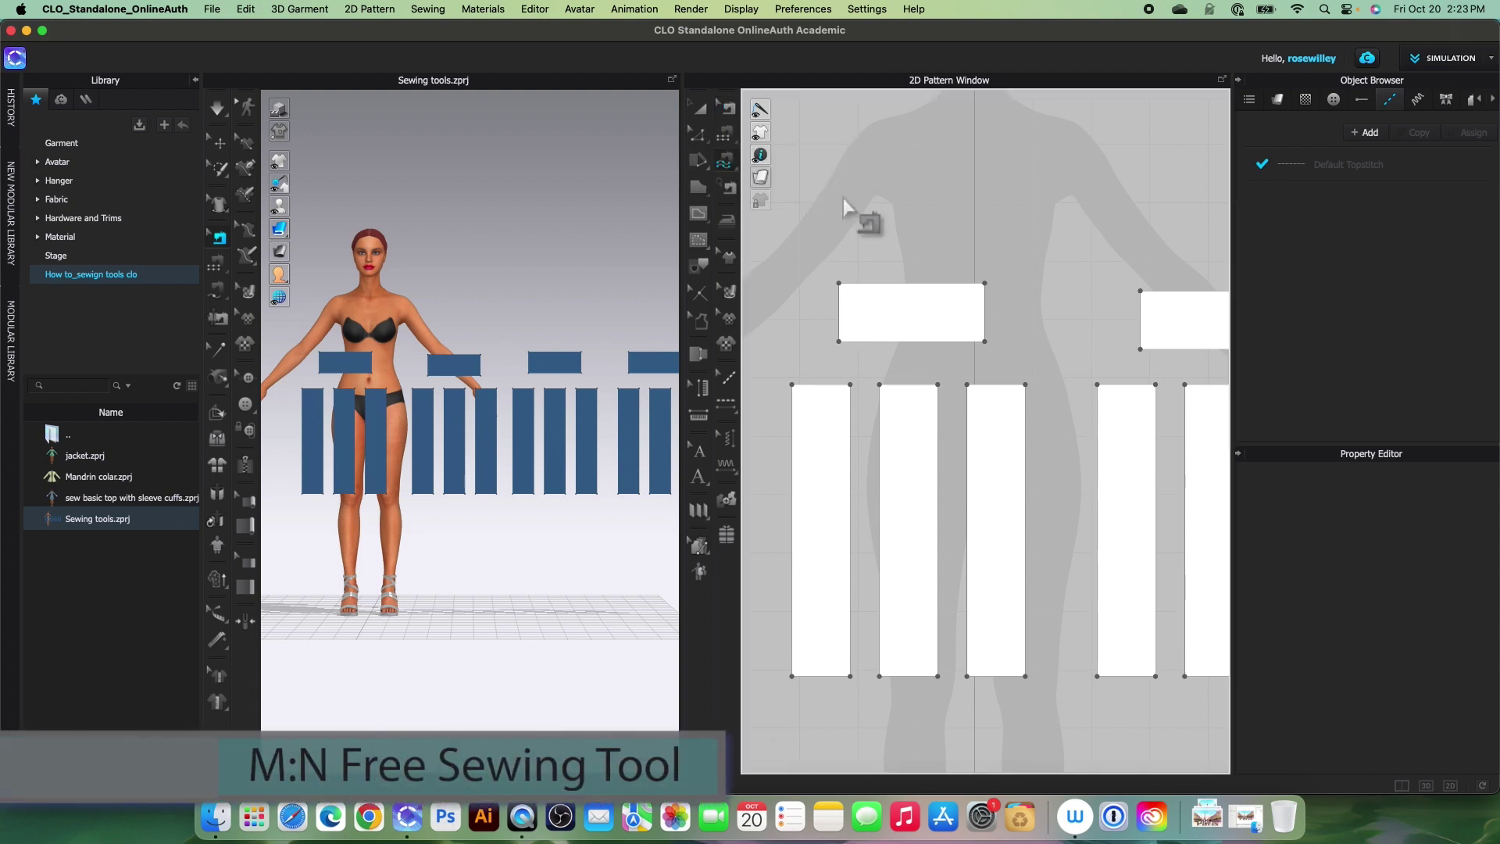
{"action": "left_click", "coordinate": [851, 355]}
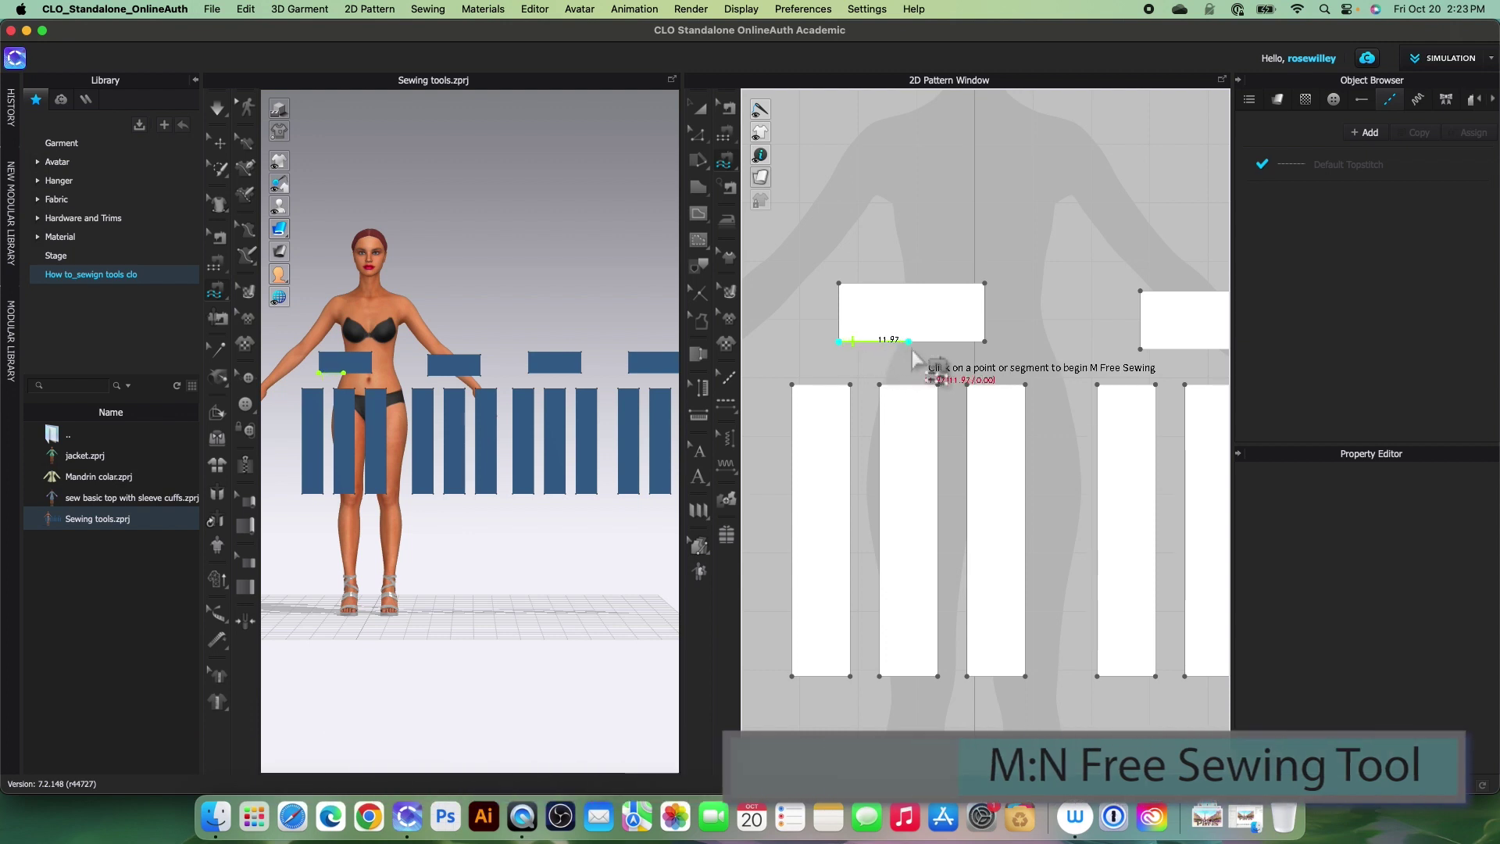
{"action": "left_click", "coordinate": [986, 350]}
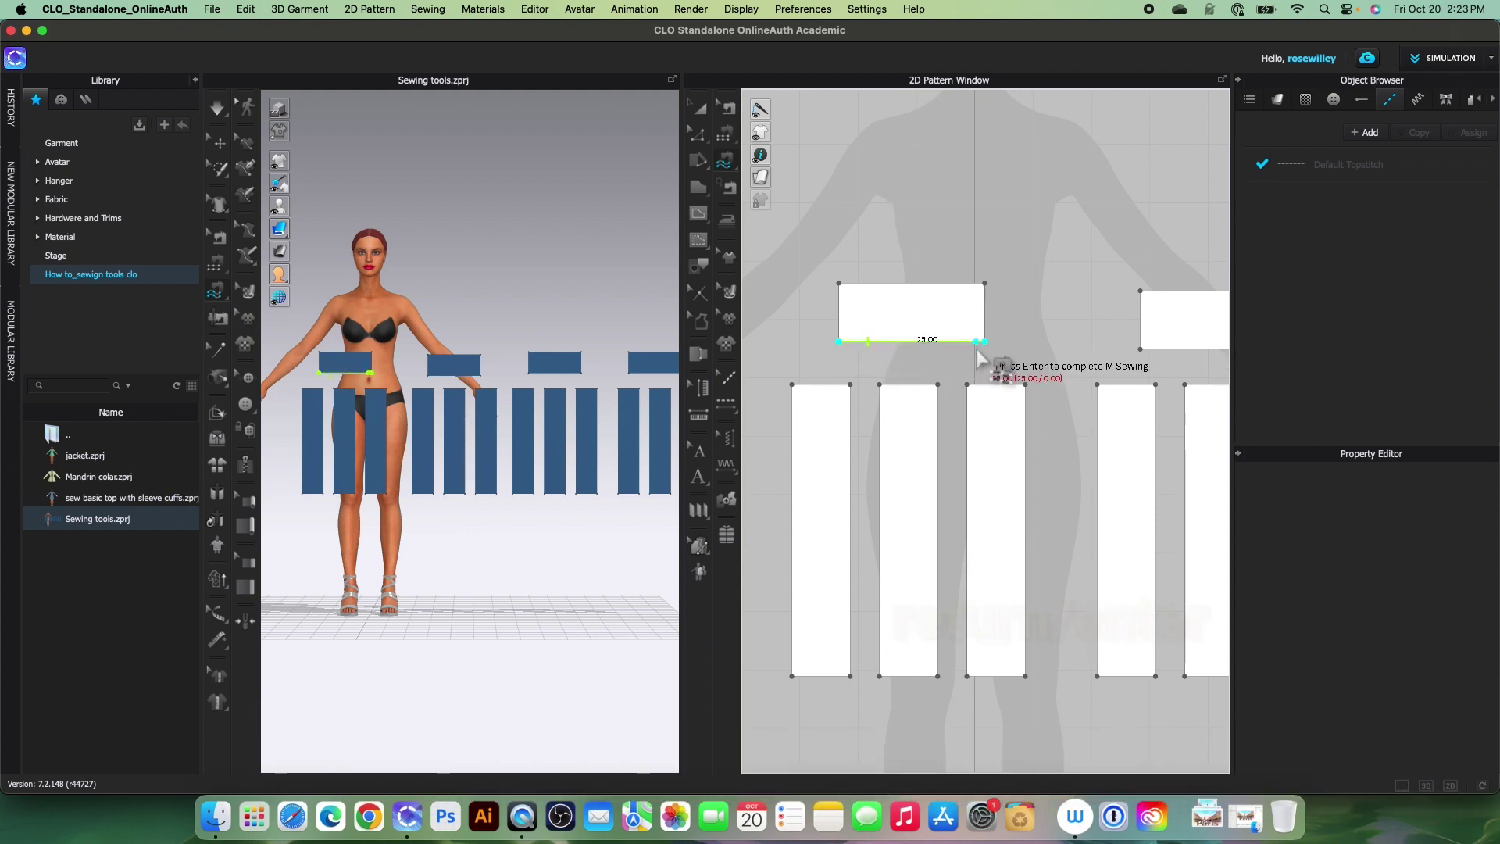
{"action": "key", "text": "Return"}
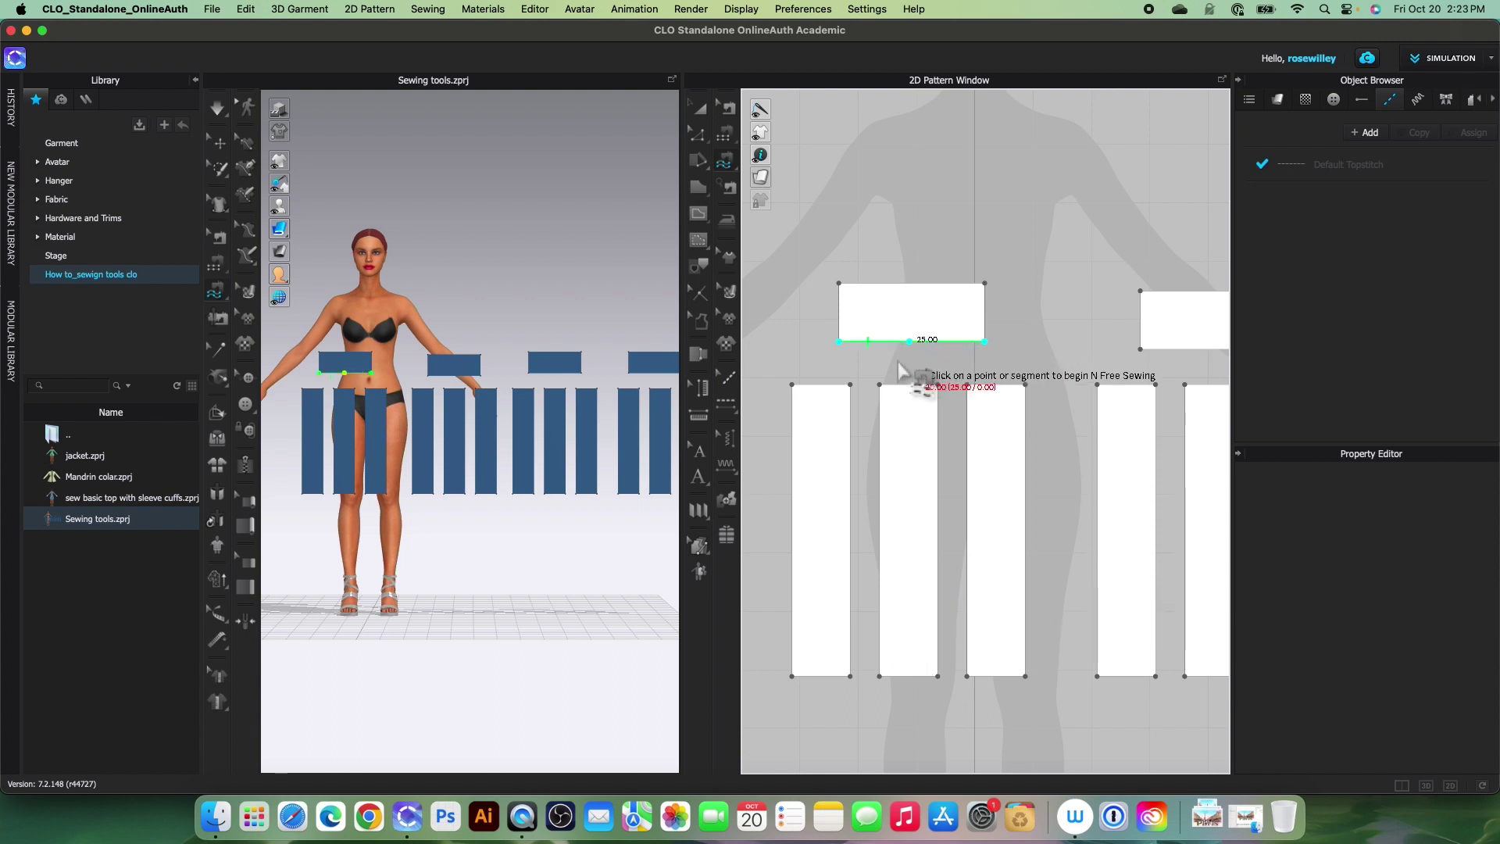
{"action": "left_click", "coordinate": [792, 384]}
{"action": "left_click", "coordinate": [850, 385]}
{"action": "left_click", "coordinate": [879, 385]}
{"action": "left_click", "coordinate": [938, 385]}
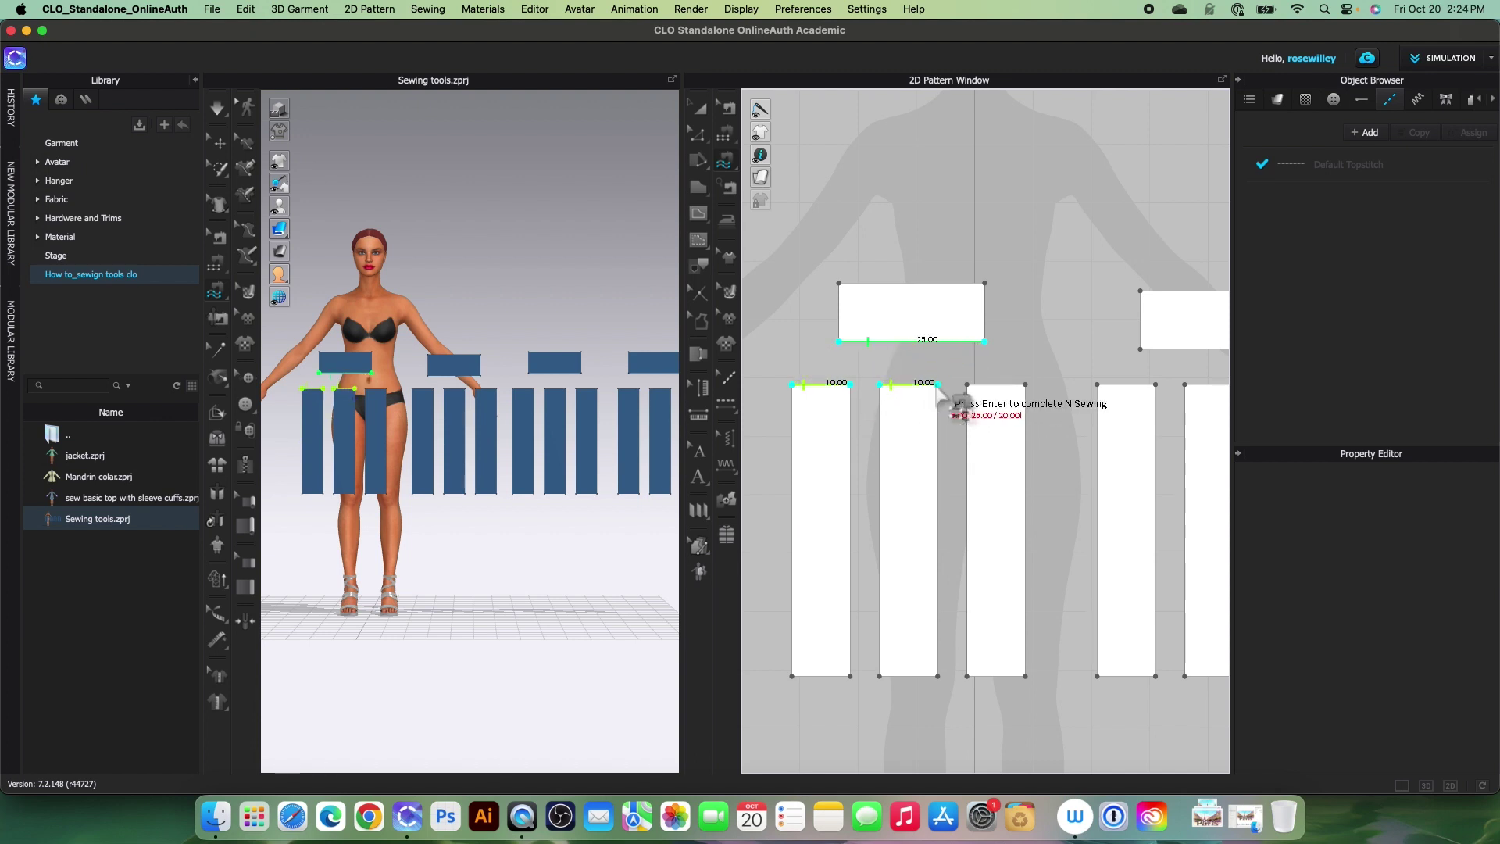
{"action": "left_click", "coordinate": [967, 385]}
{"action": "left_click", "coordinate": [1025, 384]}
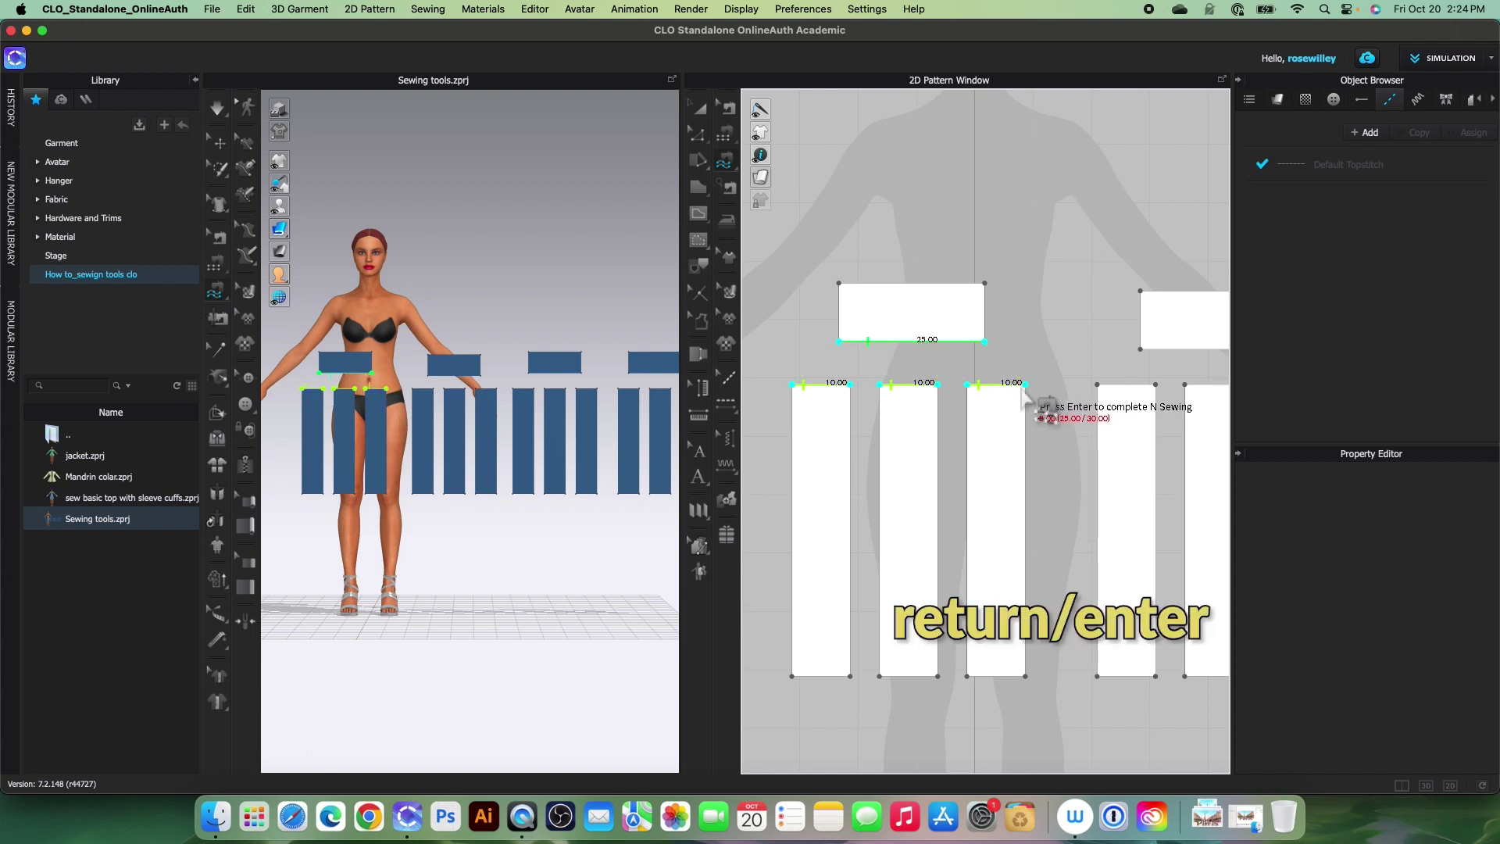
{"action": "key", "text": "Return"}
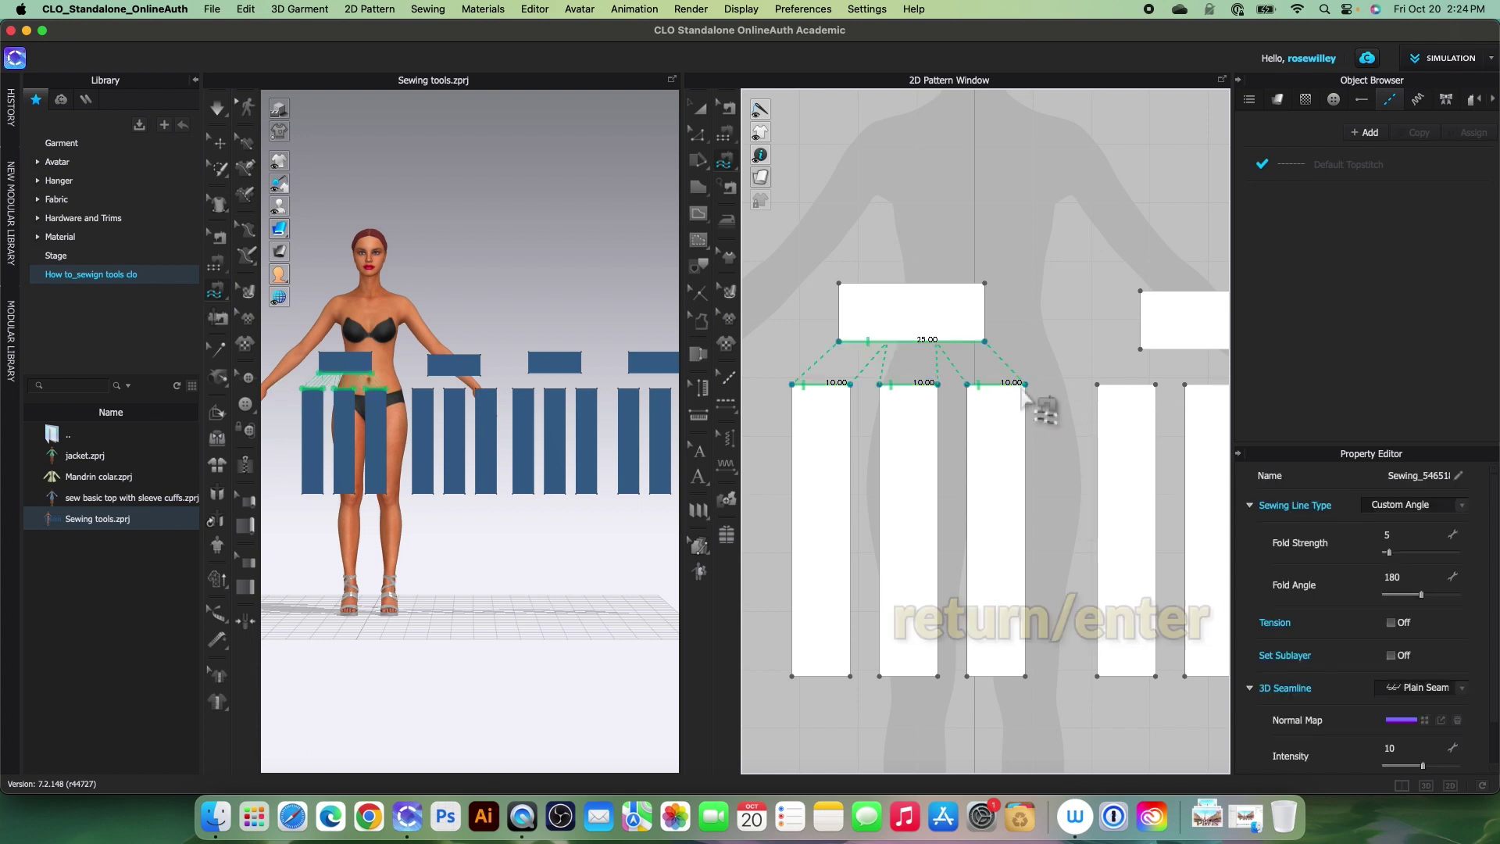
{"action": "scroll", "coordinate": [1023, 391], "scroll_direction": "down", "scroll_amount": 4}
{"action": "scroll", "coordinate": [1132, 391], "scroll_direction": "up", "scroll_amount": 2}
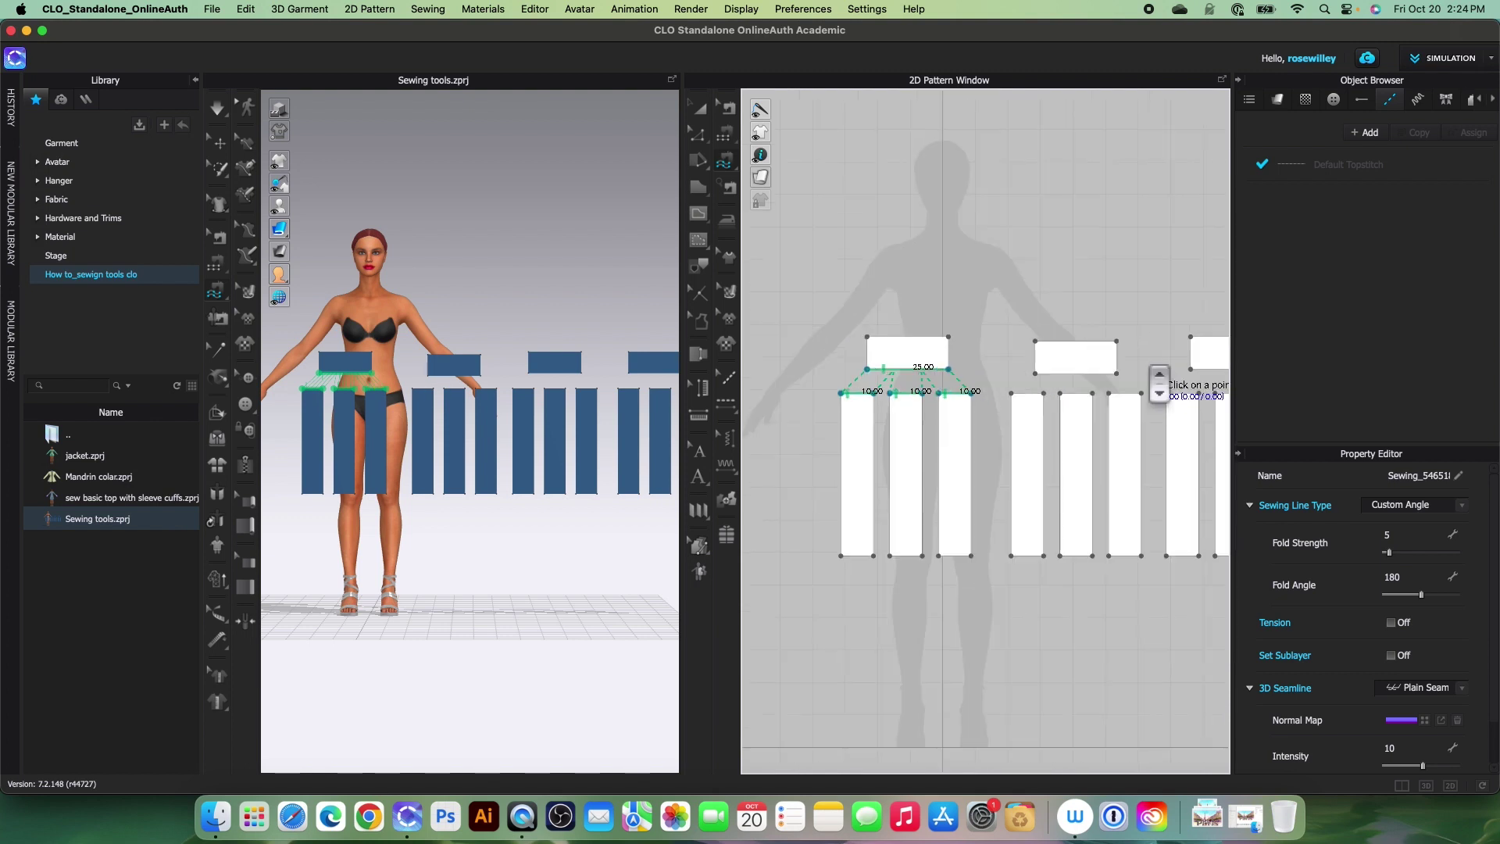
{"action": "scroll", "coordinate": [1142, 374], "scroll_direction": "up", "scroll_amount": 3}
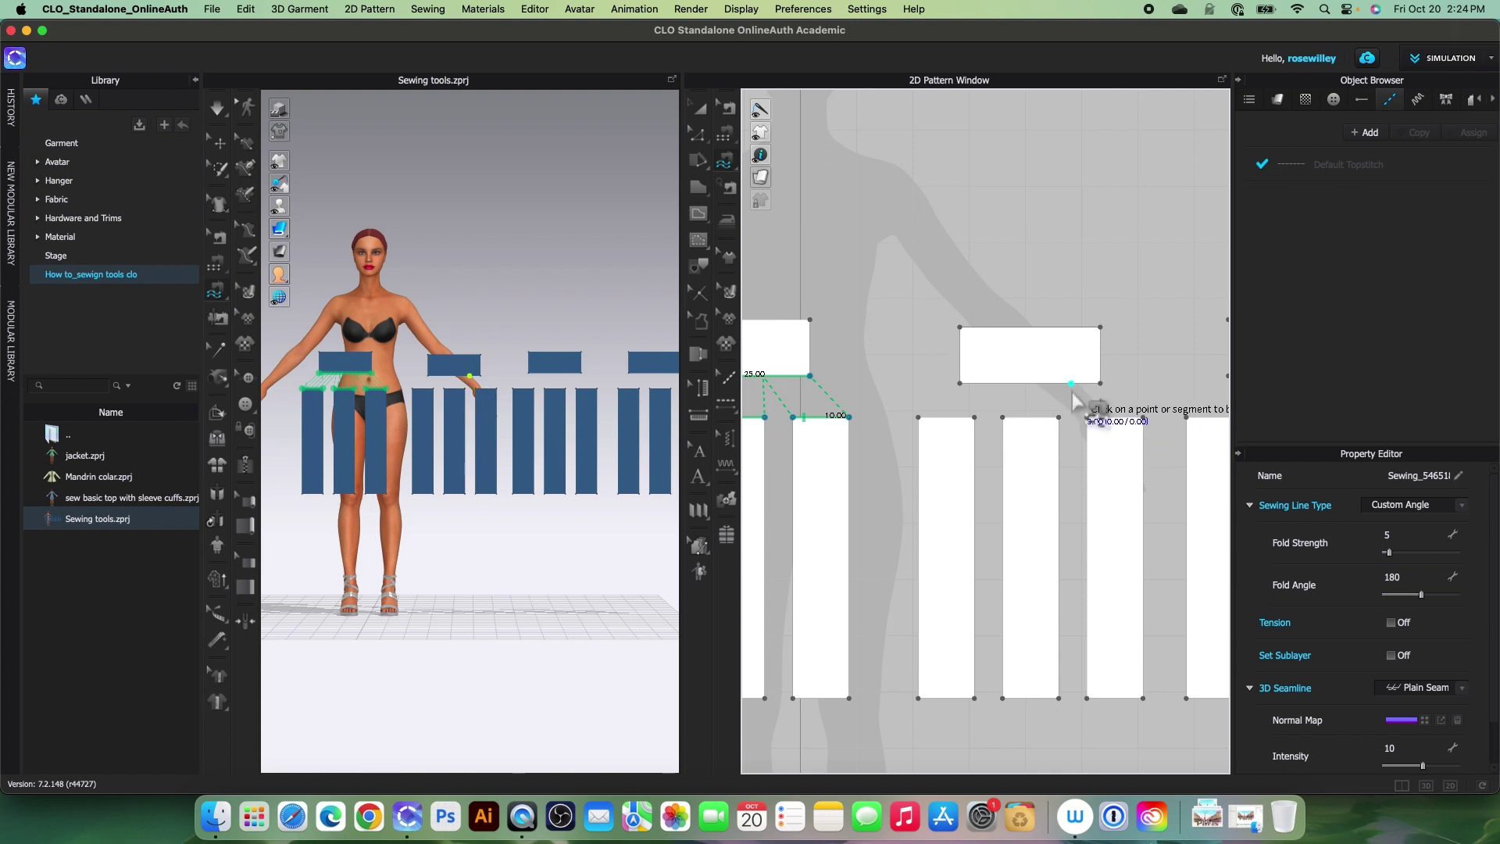
Step: Sew another row of strip top edges to the upper piece's bottom edge
{"action": "left_click", "coordinate": [919, 417]}
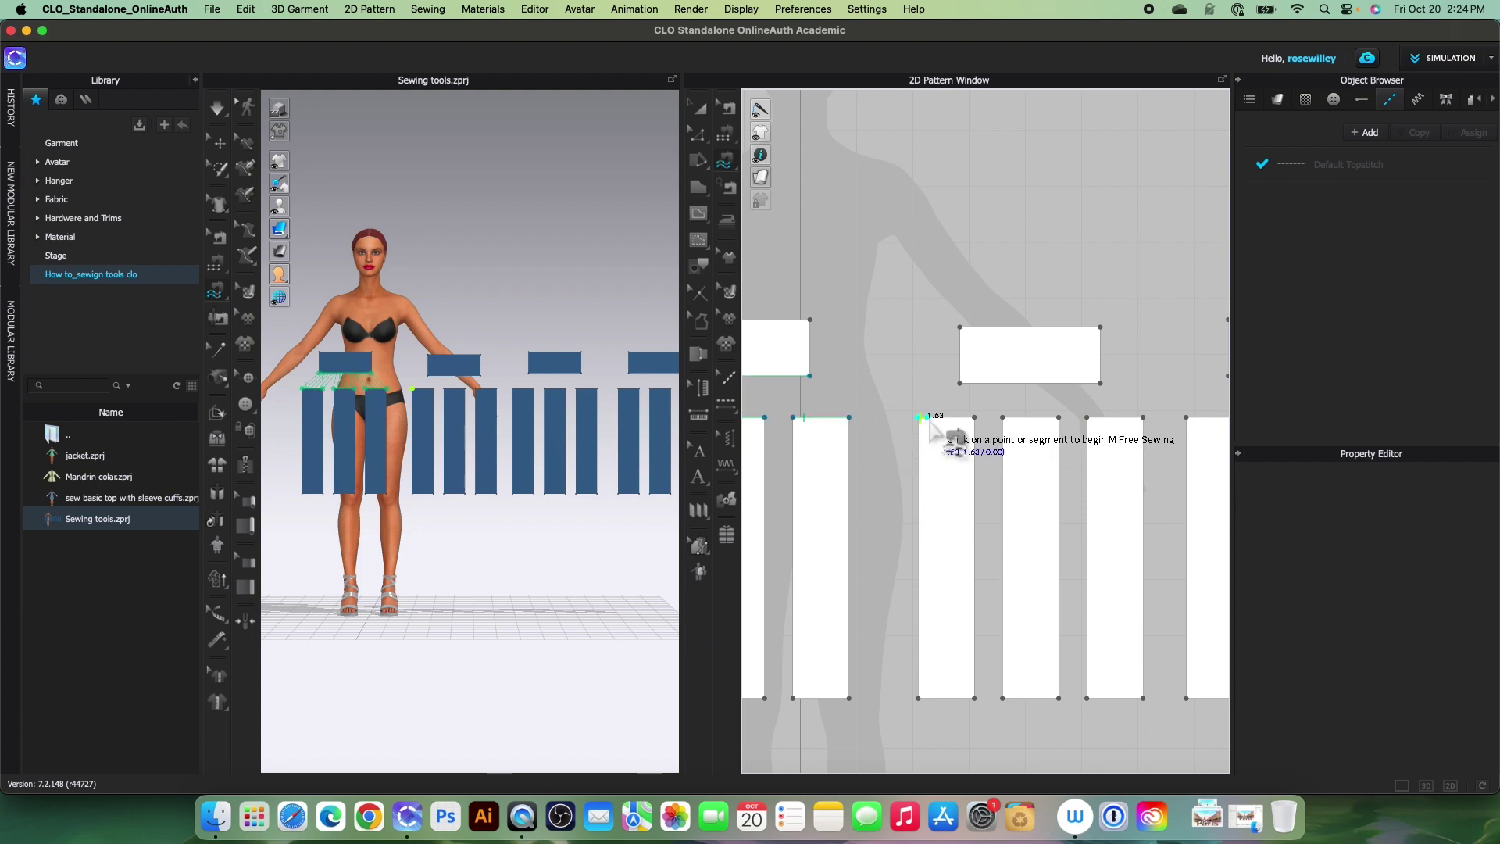
{"action": "left_click", "coordinate": [1003, 417]}
{"action": "left_click", "coordinate": [1059, 417]}
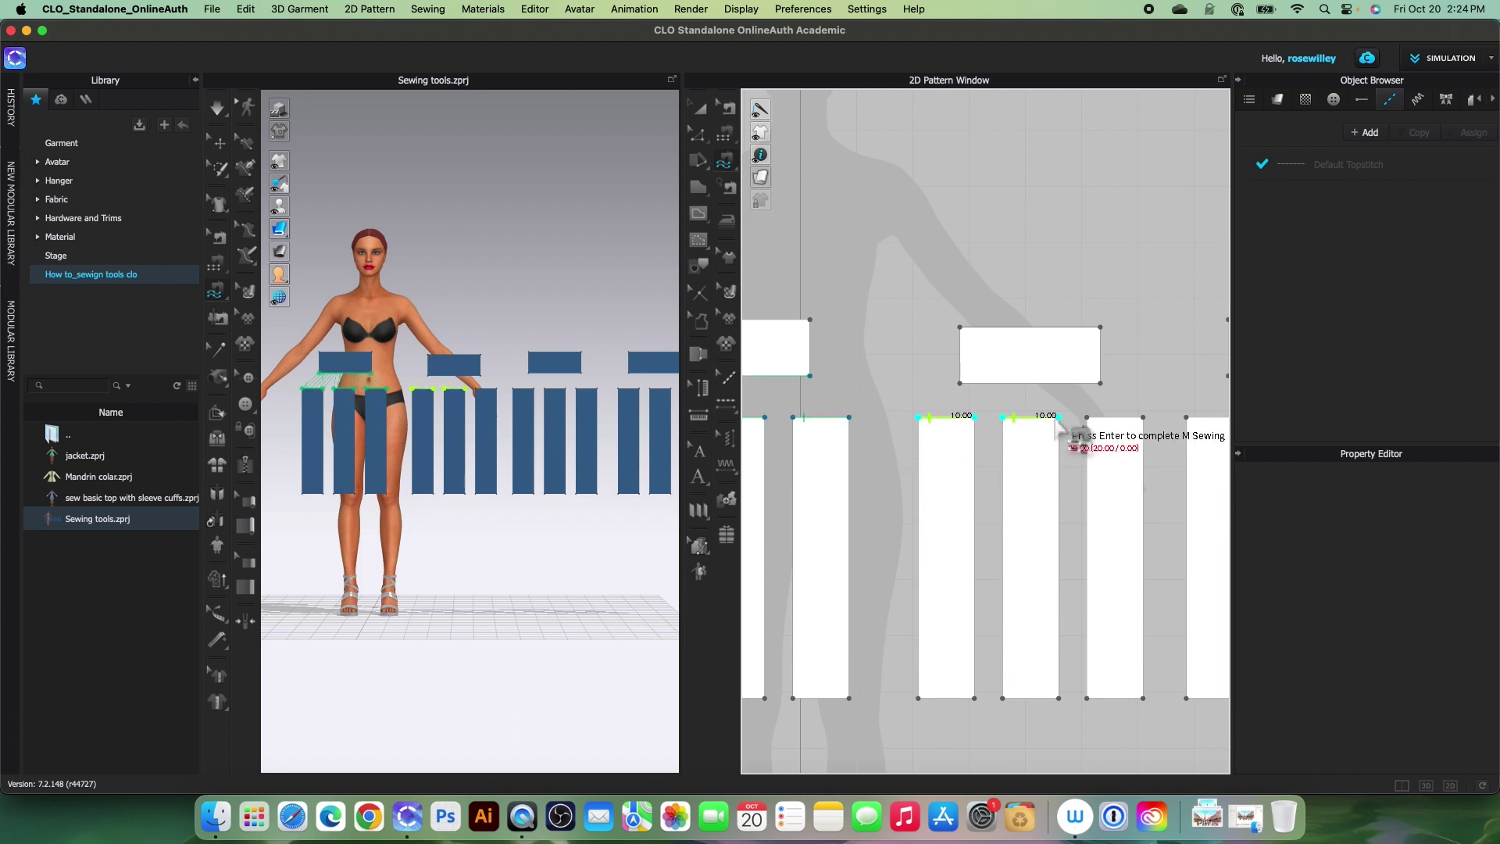
{"action": "left_click", "coordinate": [1087, 417]}
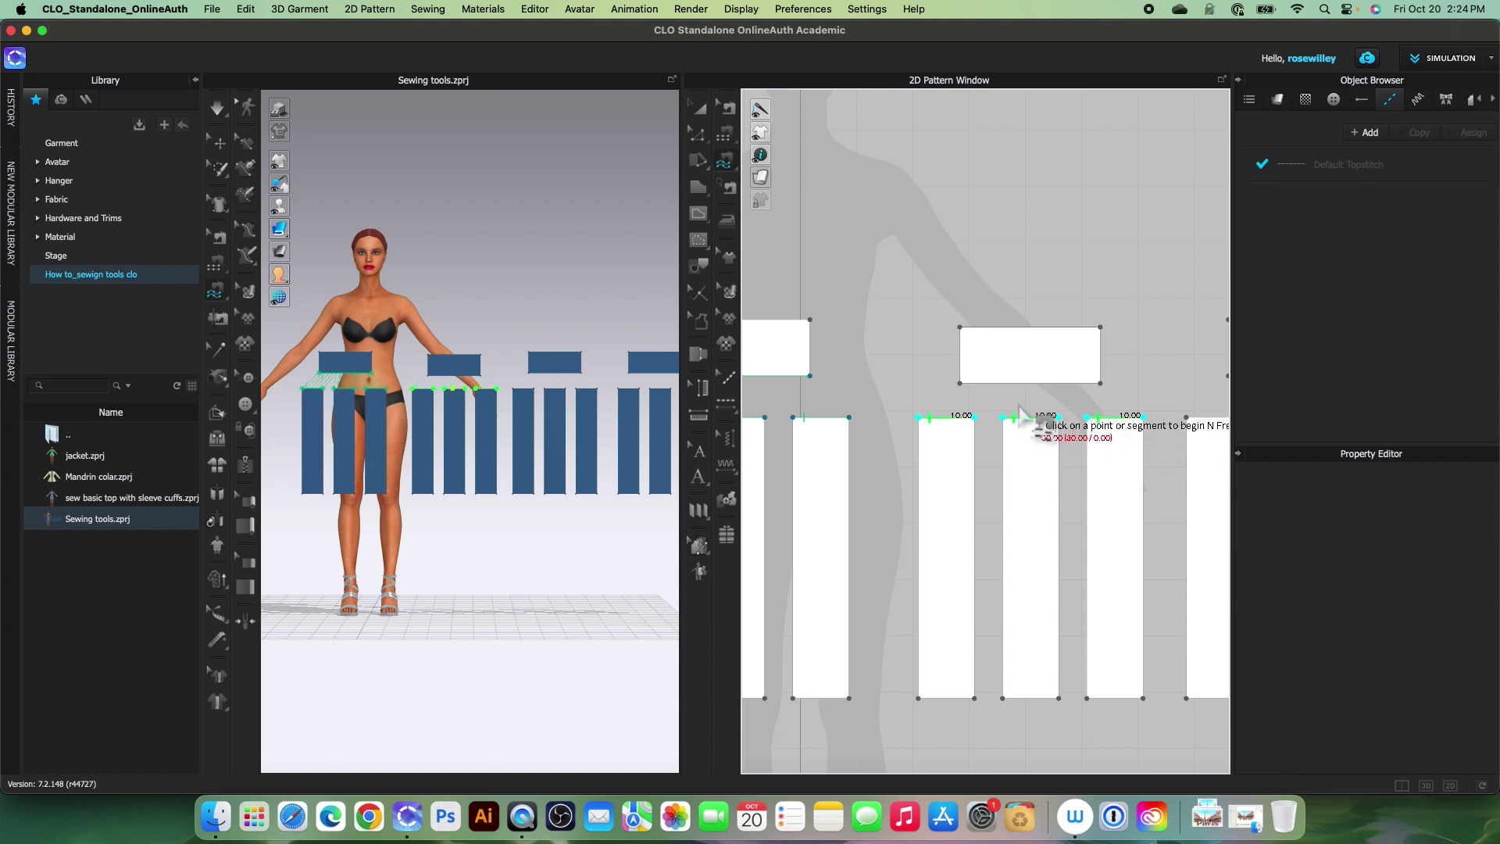
{"action": "left_click", "coordinate": [961, 383]}
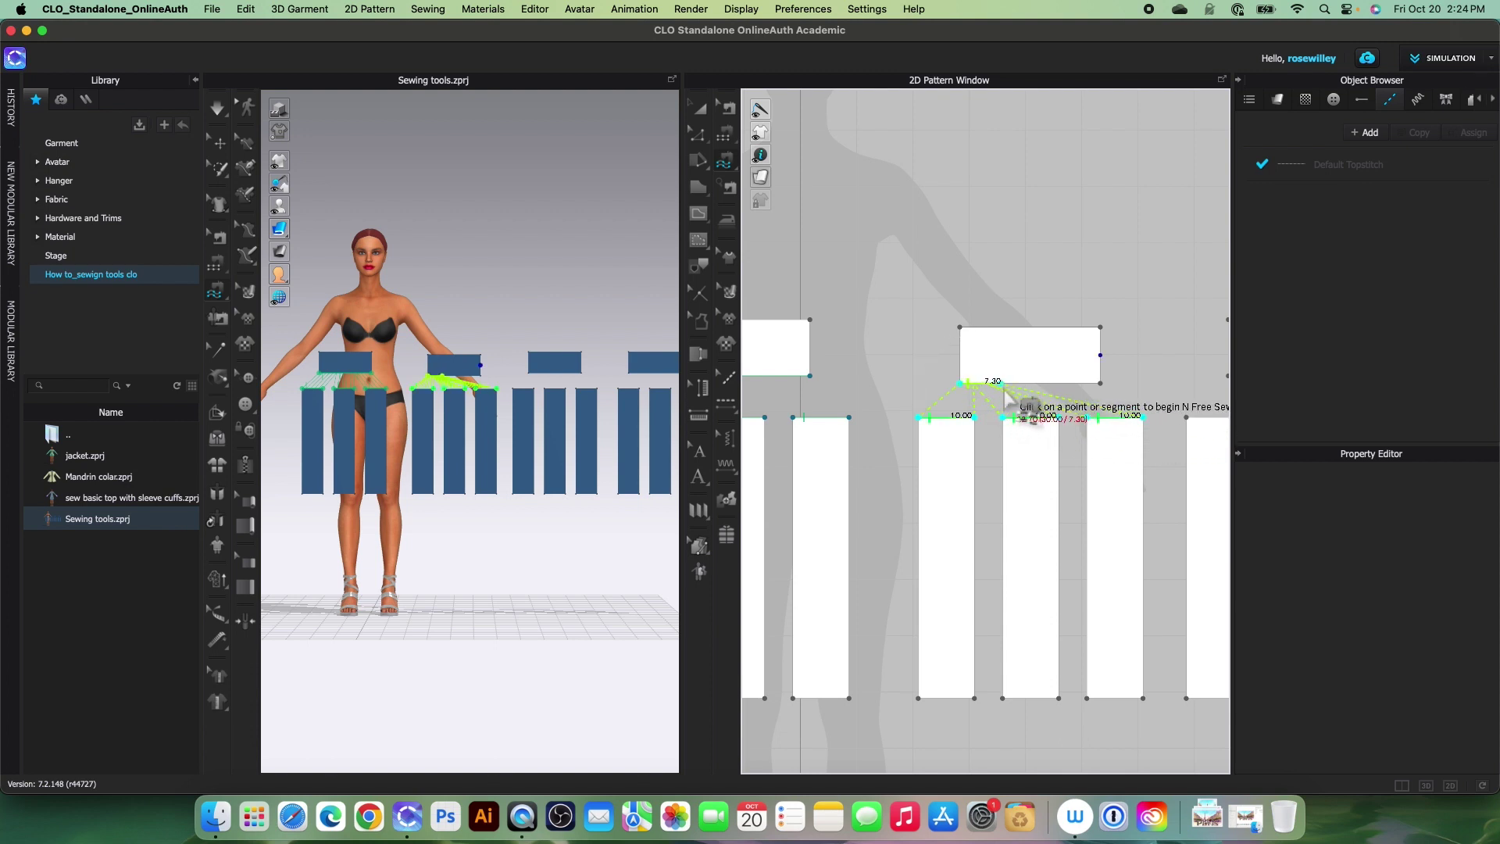
{"action": "left_click", "coordinate": [1100, 383]}
{"action": "scroll", "coordinate": [1113, 398], "scroll_direction": "down", "scroll_amount": 3}
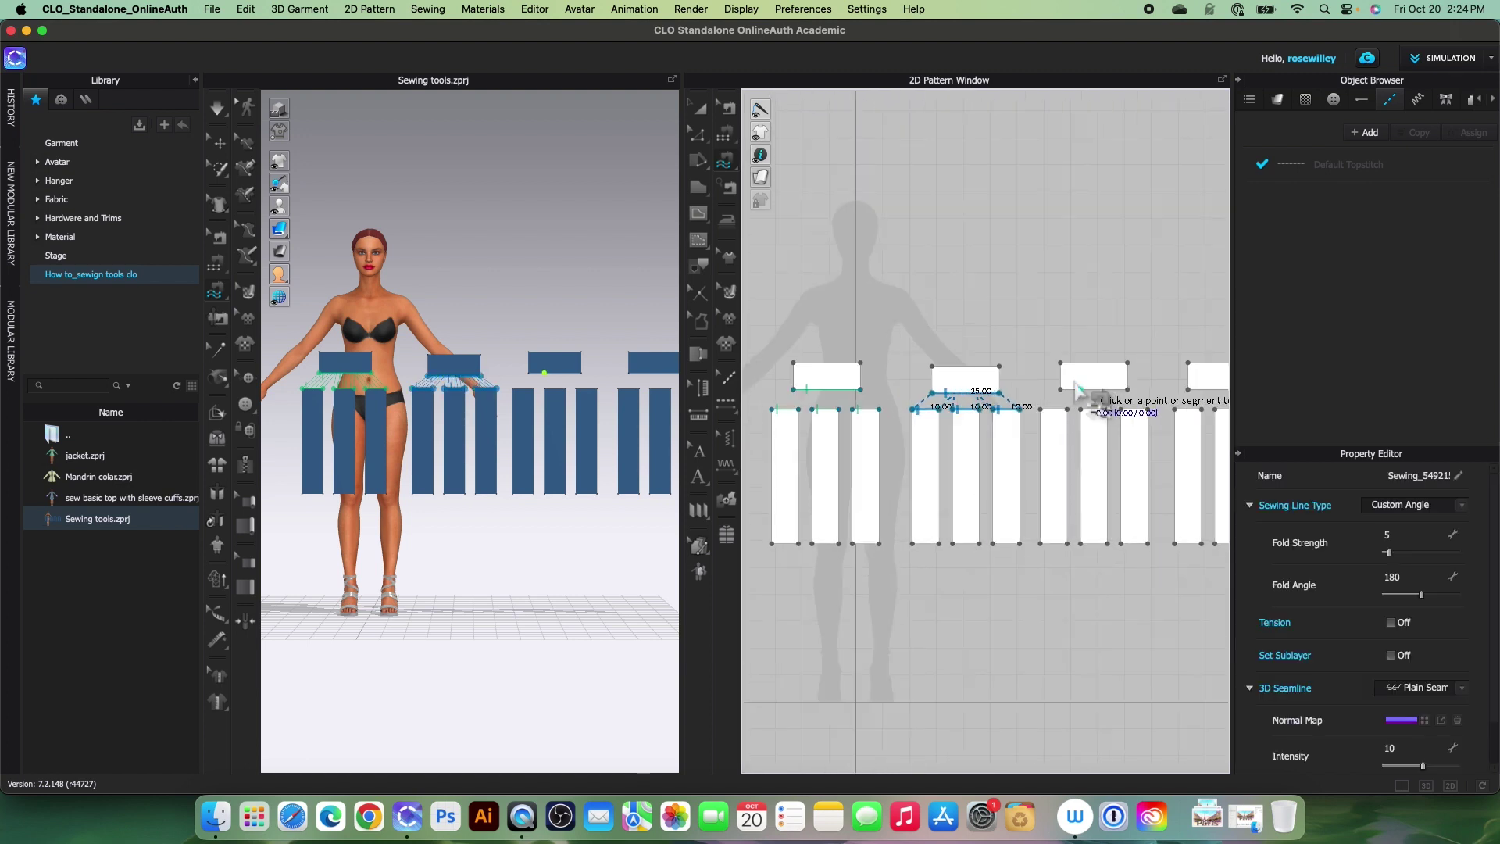
{"action": "scroll", "coordinate": [895, 418], "scroll_direction": "down", "scroll_amount": 2}
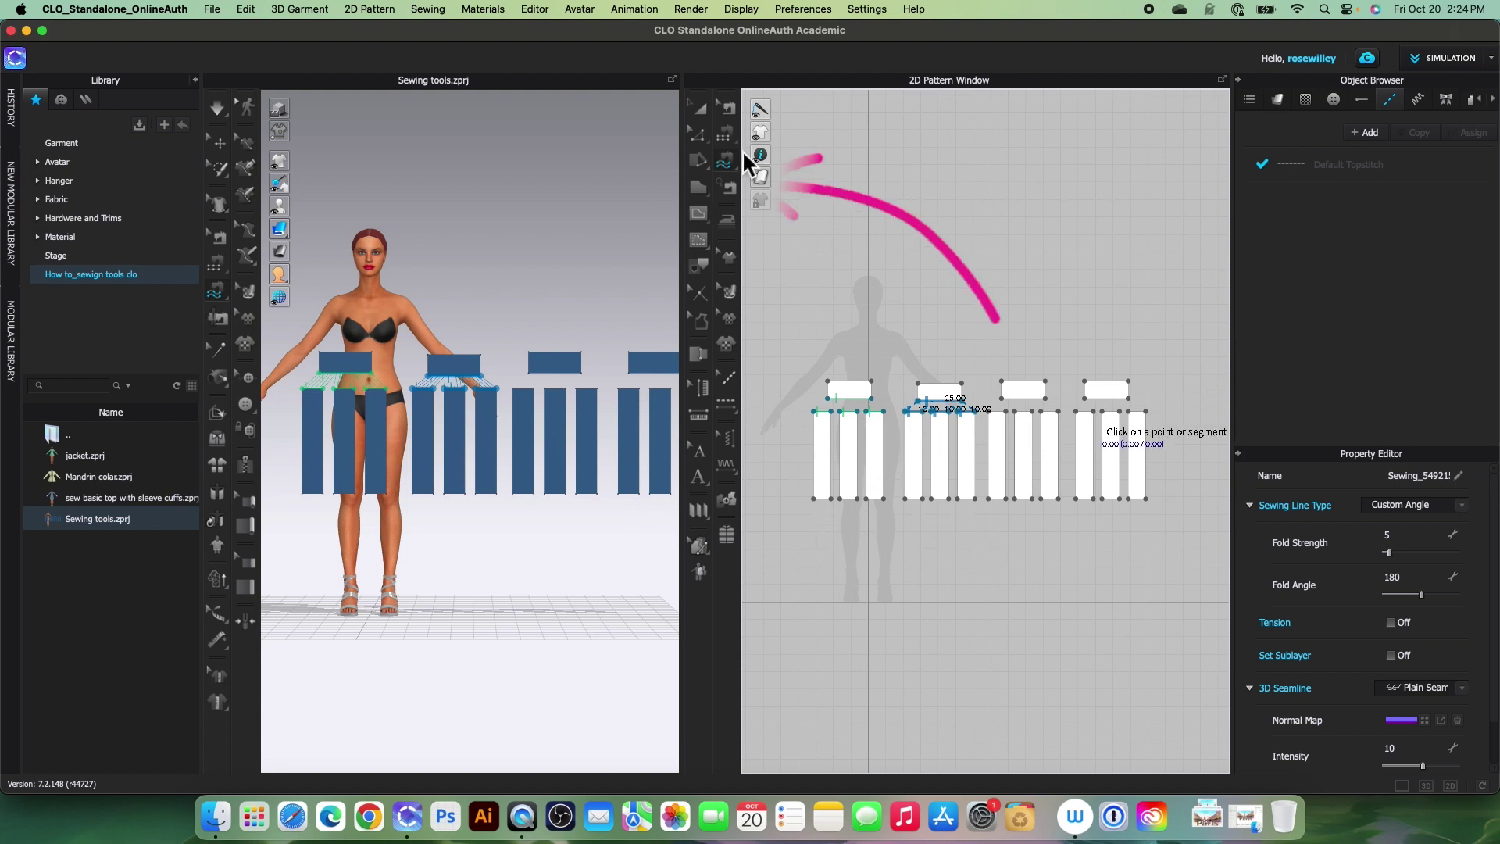
{"action": "left_click", "coordinate": [733, 194]}
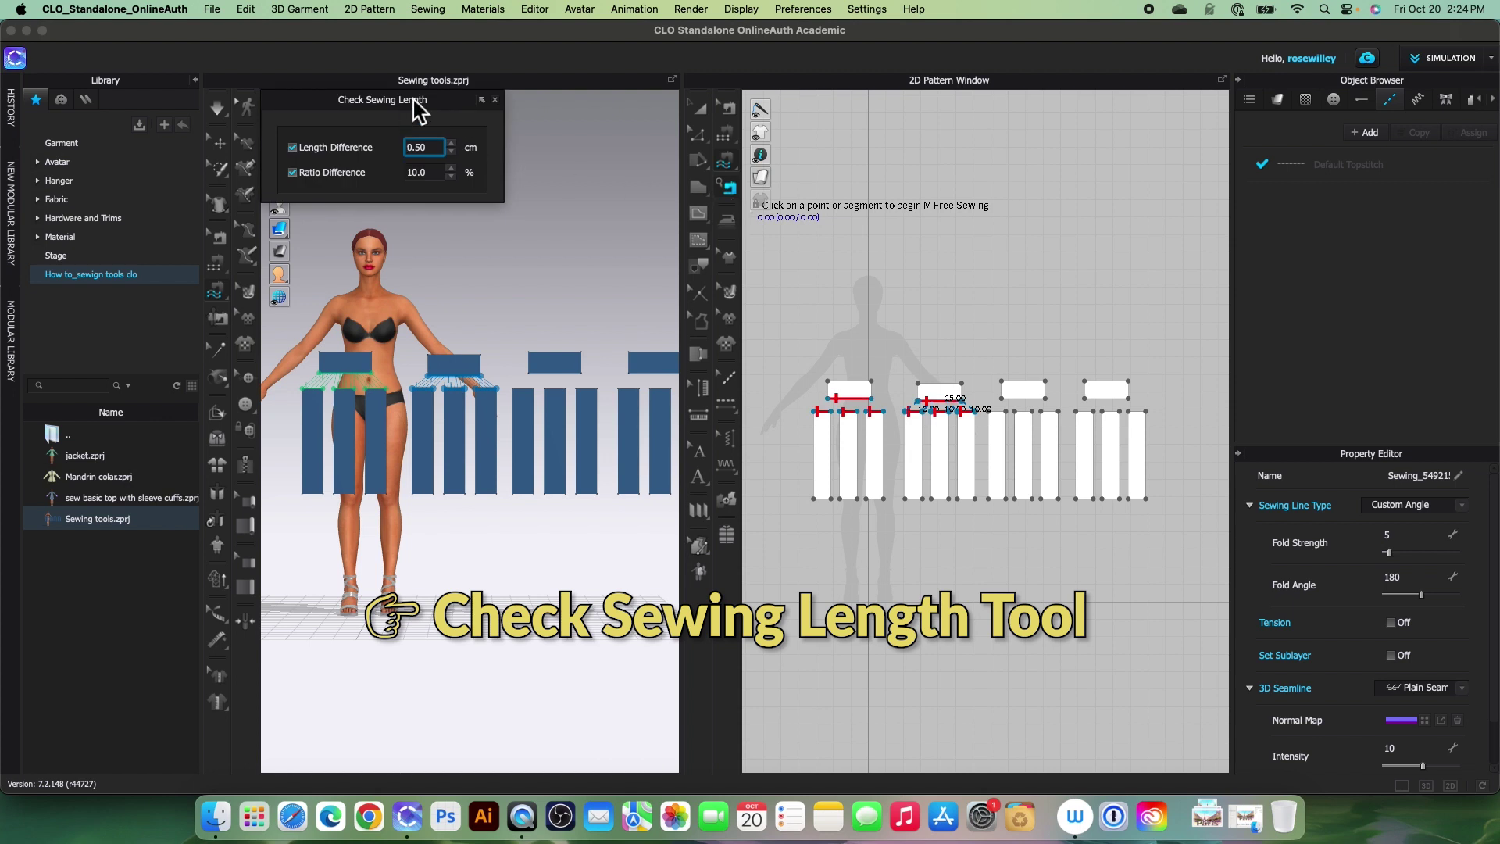
{"action": "left_click_drag", "start_coordinate": [452, 99], "coordinate": [480, 123]}
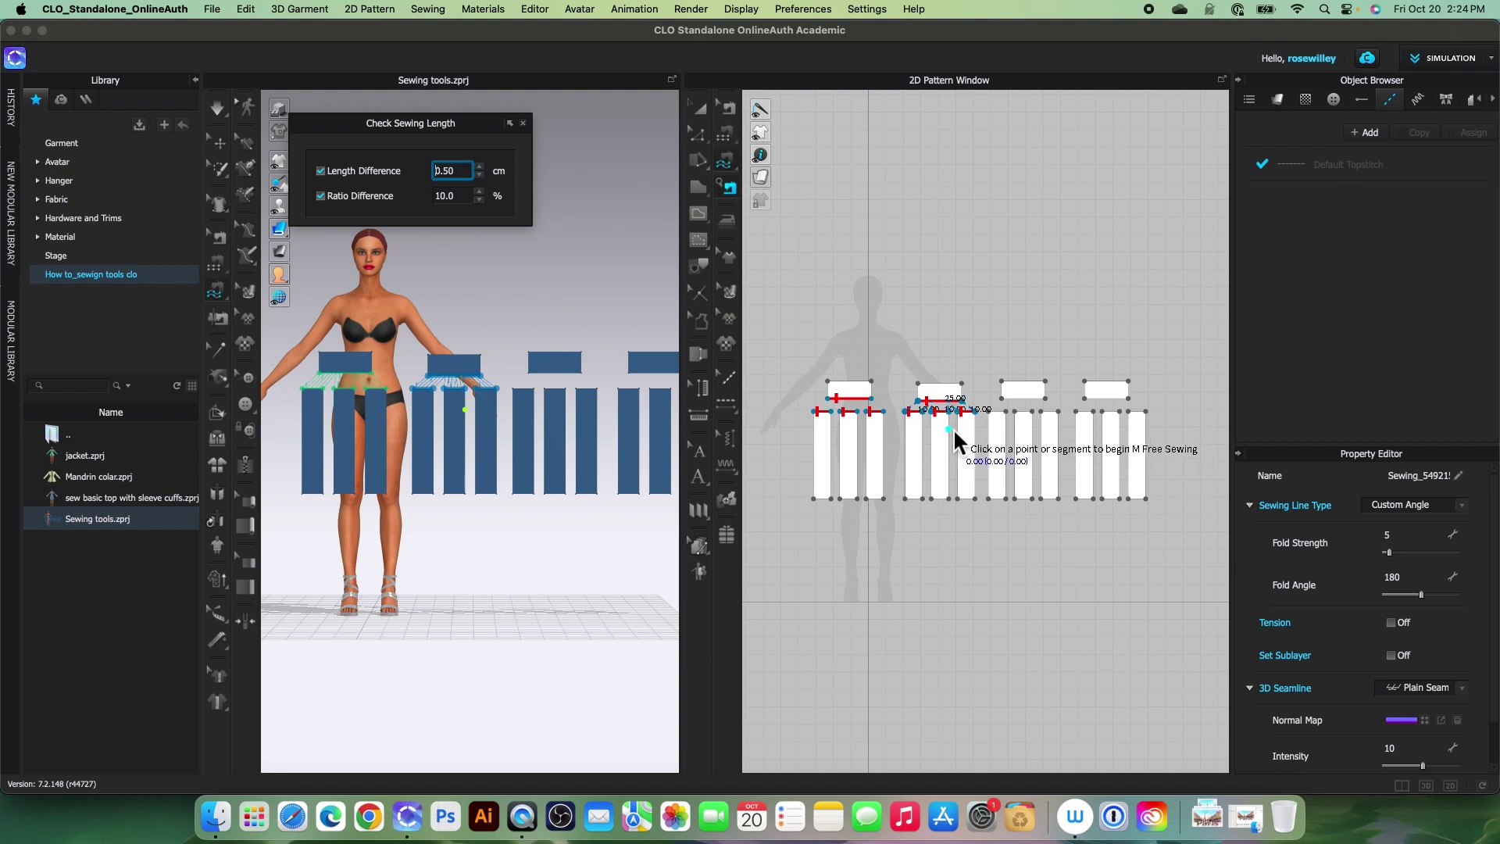
{"action": "scroll", "coordinate": [959, 415], "scroll_direction": "up", "scroll_amount": 5}
{"action": "scroll", "coordinate": [986, 410], "scroll_direction": "up", "scroll_amount": 5}
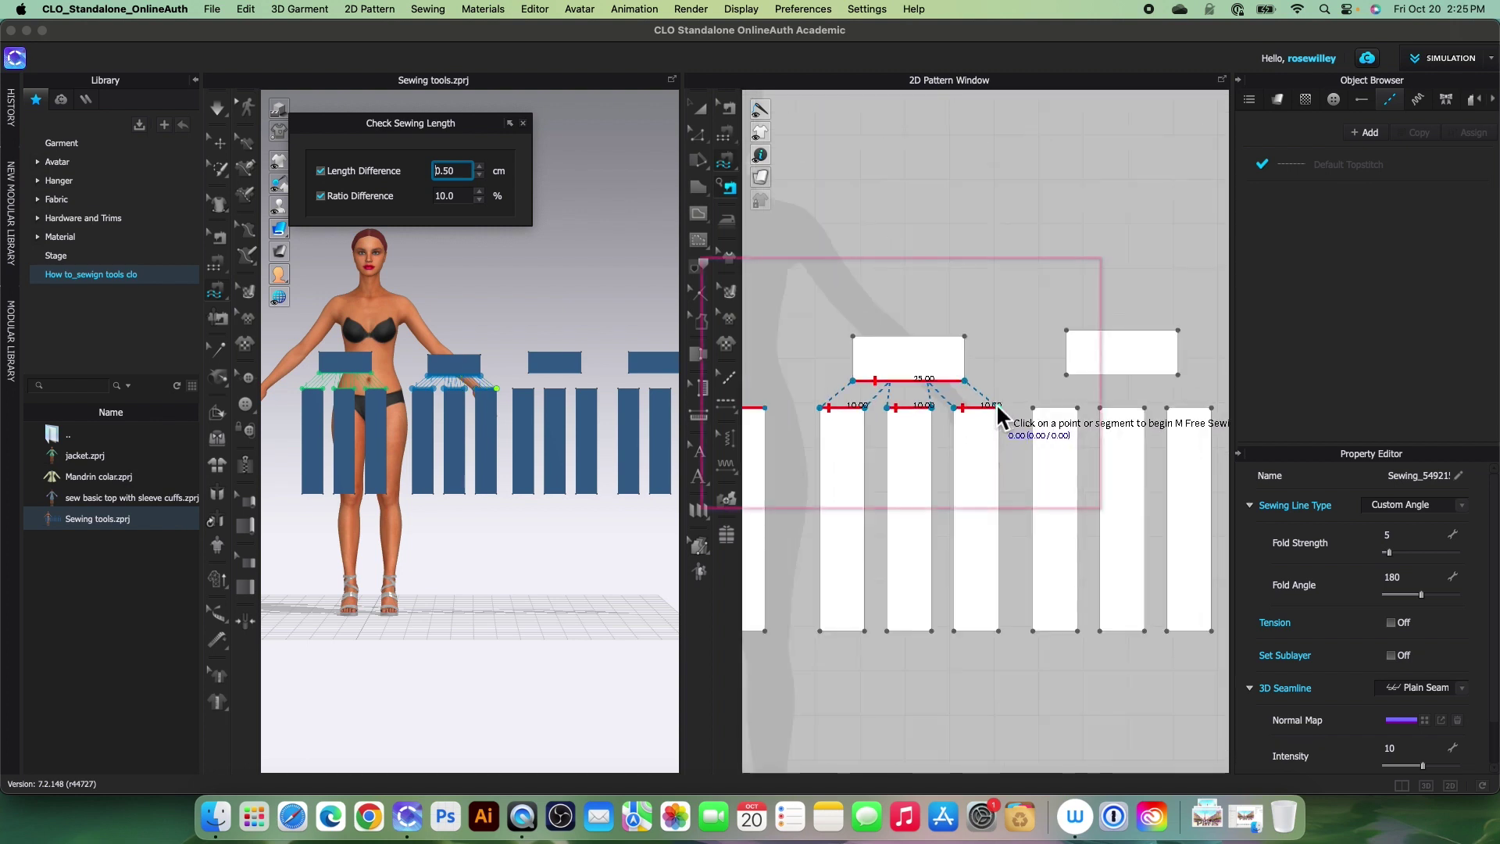
{"action": "scroll", "coordinate": [993, 422], "scroll_direction": "down", "scroll_amount": 4}
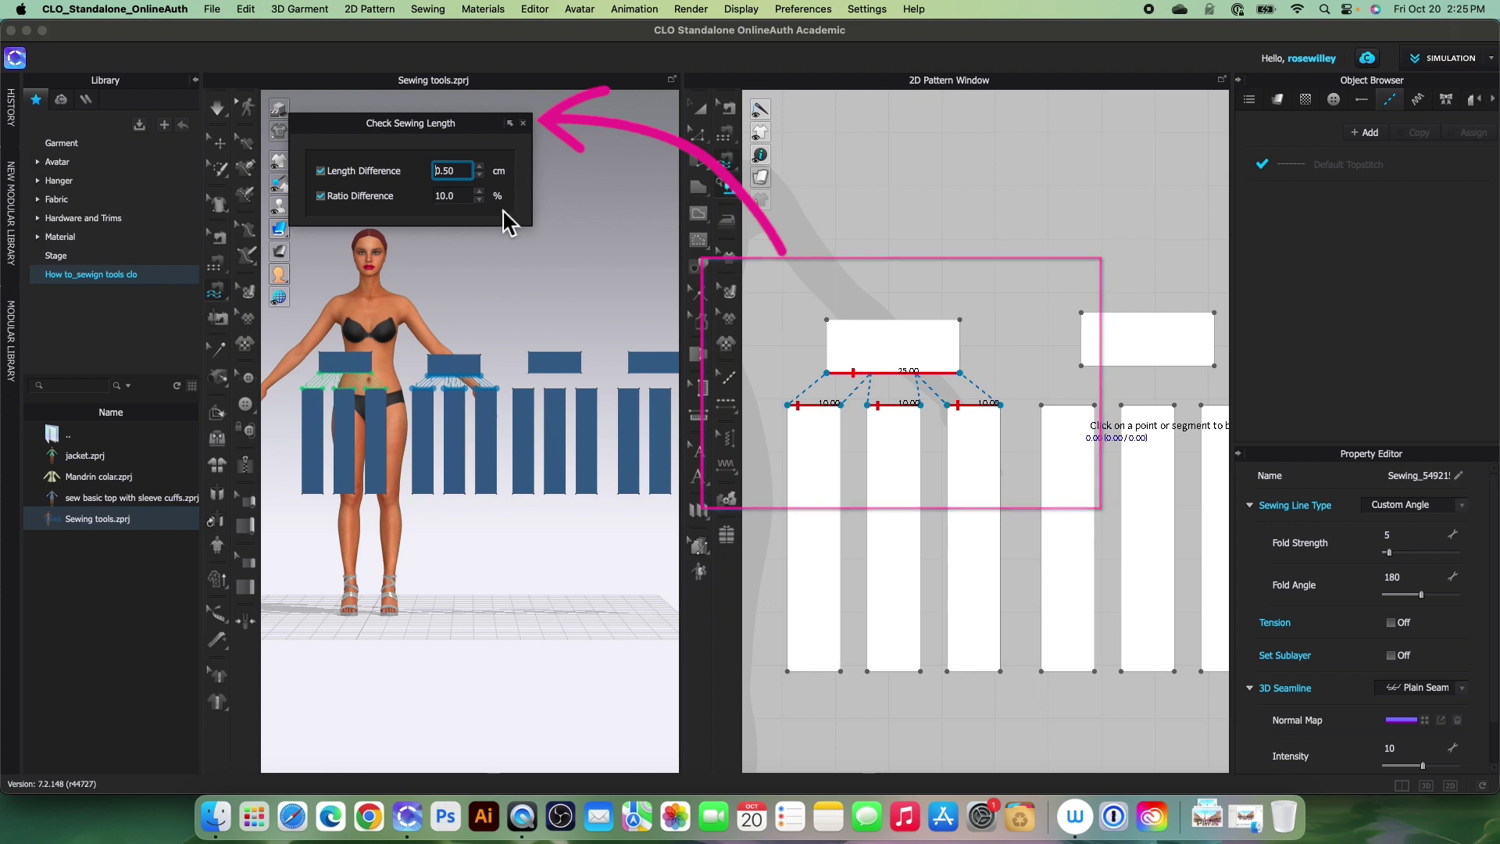
{"action": "left_click", "coordinate": [523, 124]}
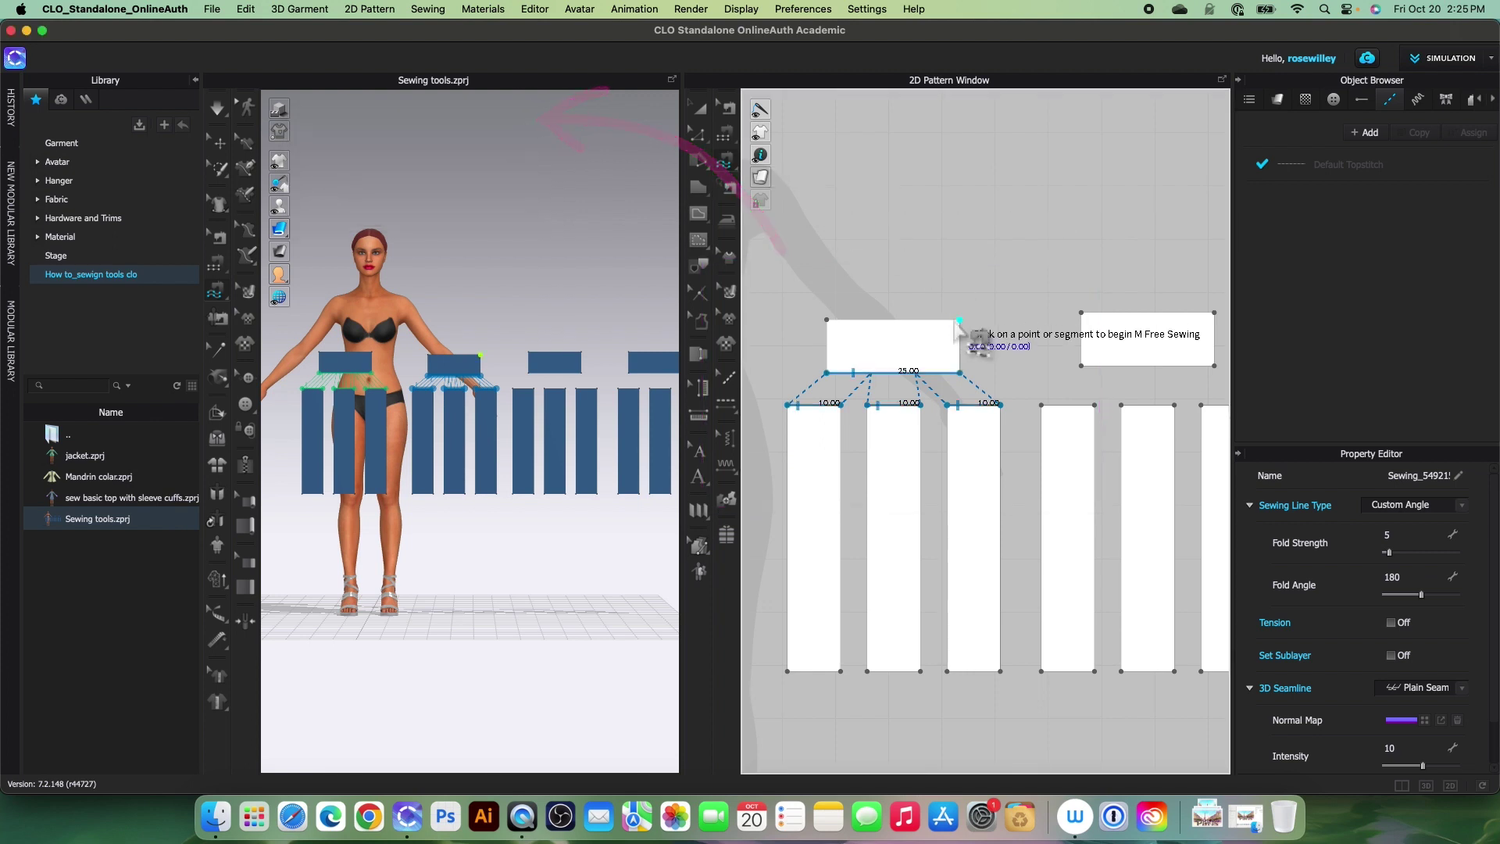
{"action": "scroll", "coordinate": [911, 328], "scroll_direction": "down", "scroll_amount": 5}
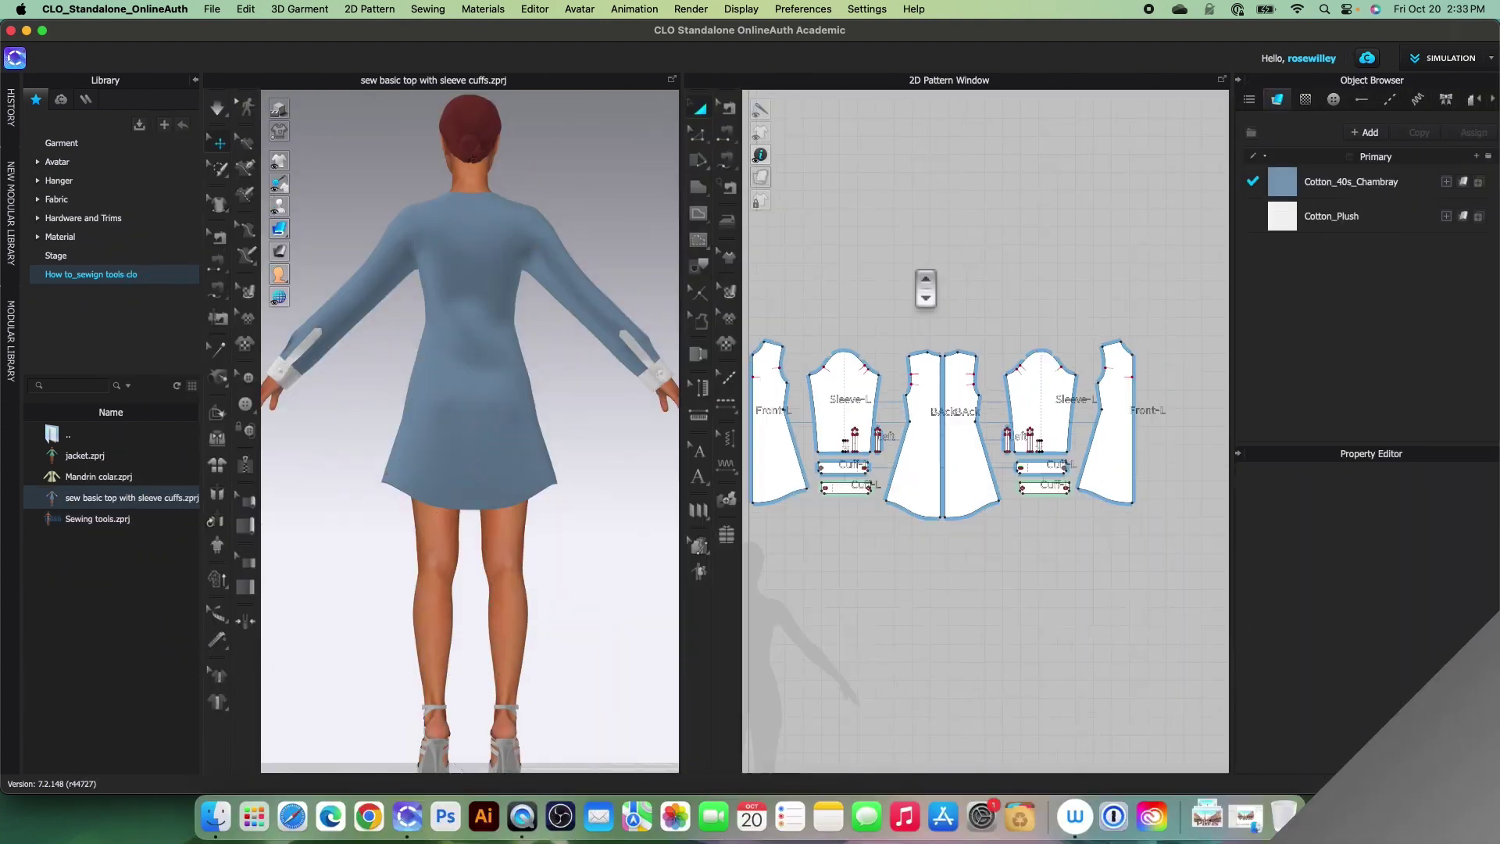
Step: Zoom the 2D Pattern Window onto the dress patterns and activate Edit Sewing to show its seams
{"action": "scroll", "coordinate": [891, 452], "scroll_direction": "up", "scroll_amount": 5}
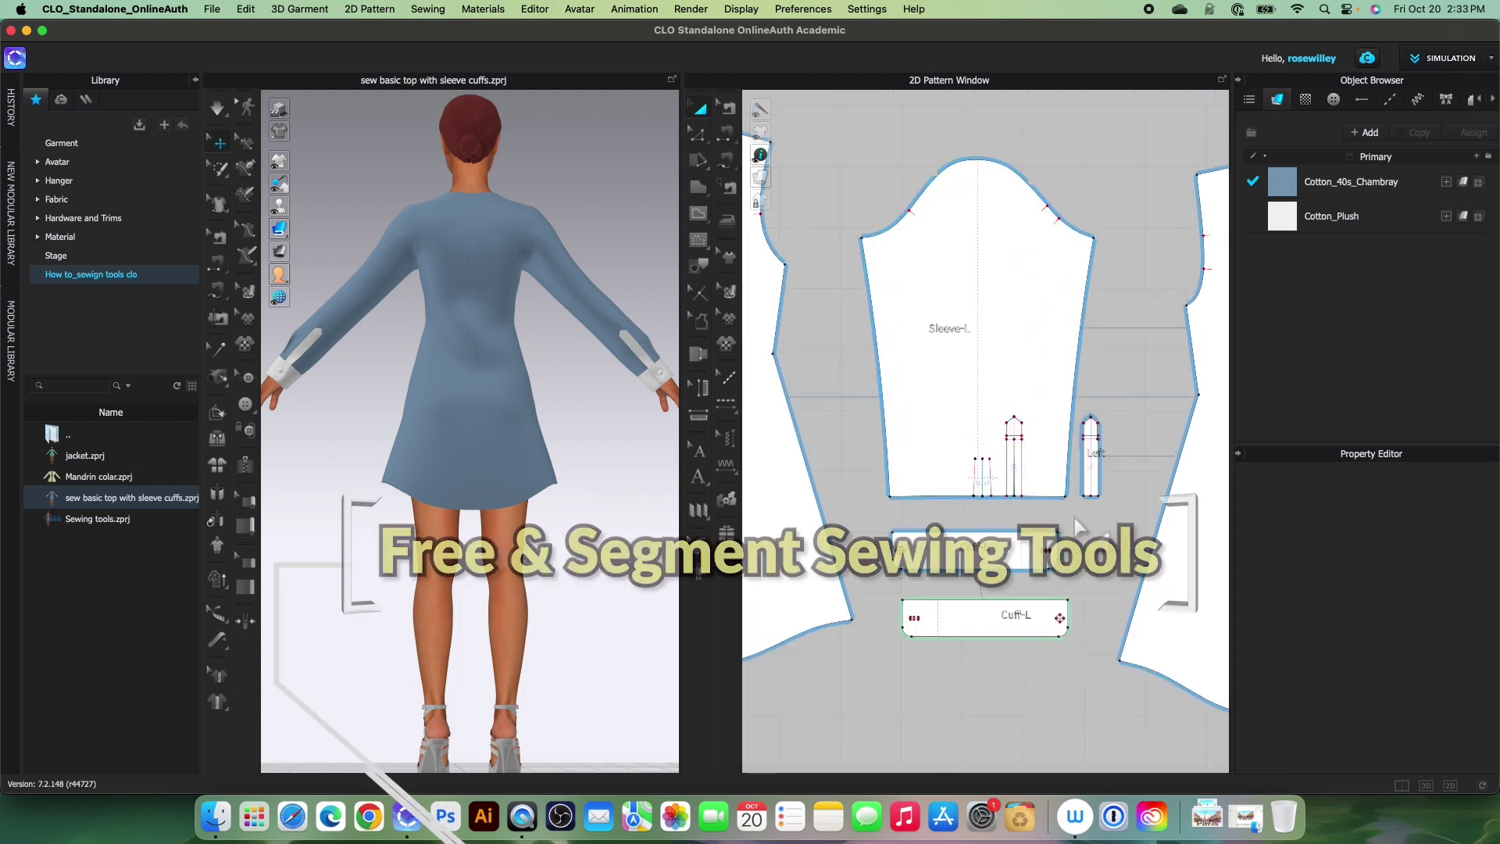
{"action": "scroll", "coordinate": [1089, 514], "scroll_direction": "up", "scroll_amount": 3}
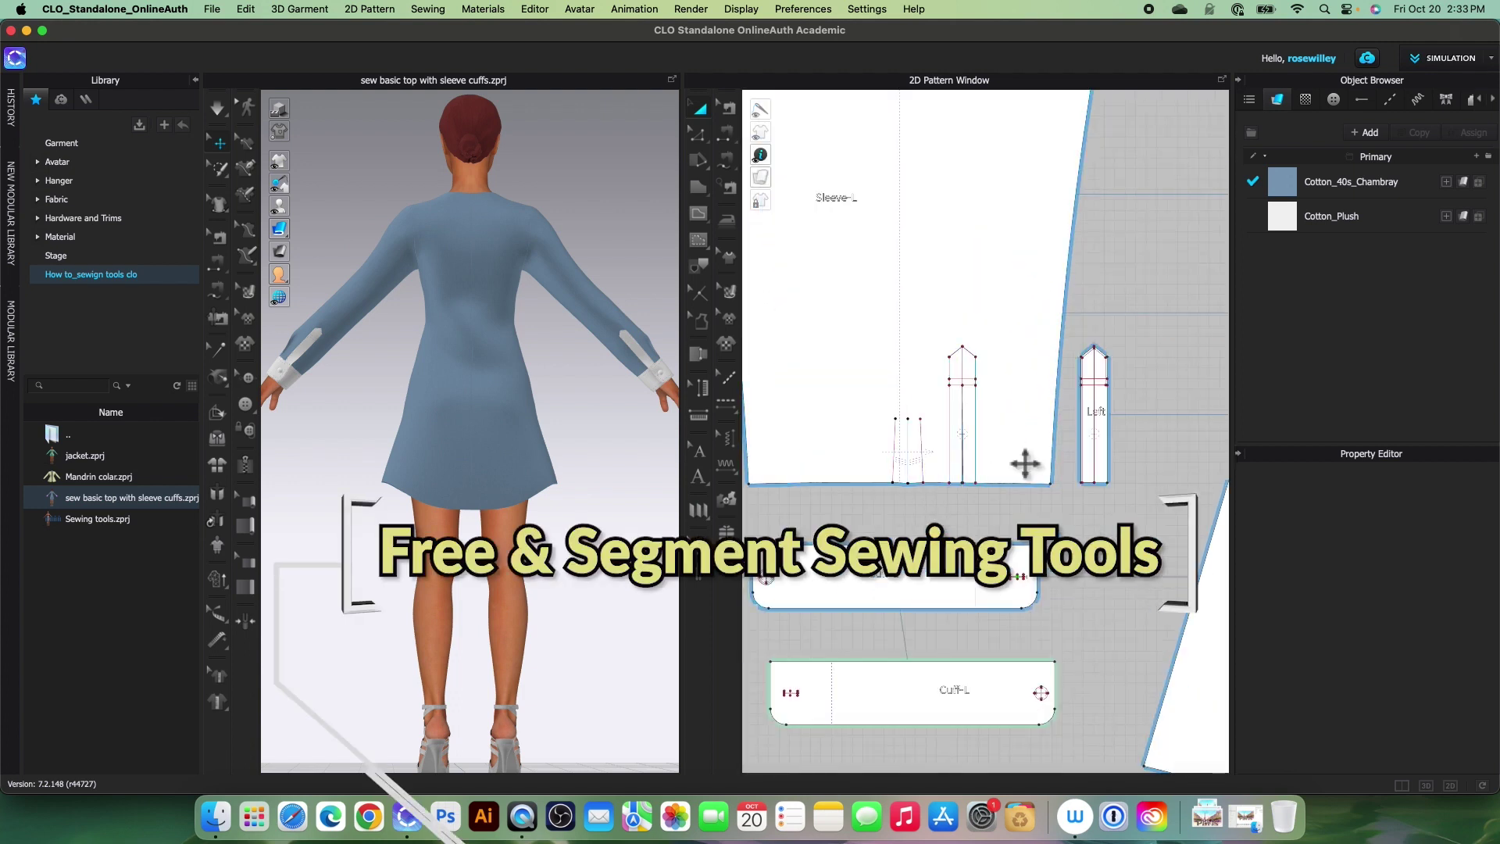
{"action": "scroll", "coordinate": [913, 459], "scroll_direction": "down", "scroll_amount": 3}
{"action": "scroll", "coordinate": [913, 458], "scroll_direction": "down", "scroll_amount": 5}
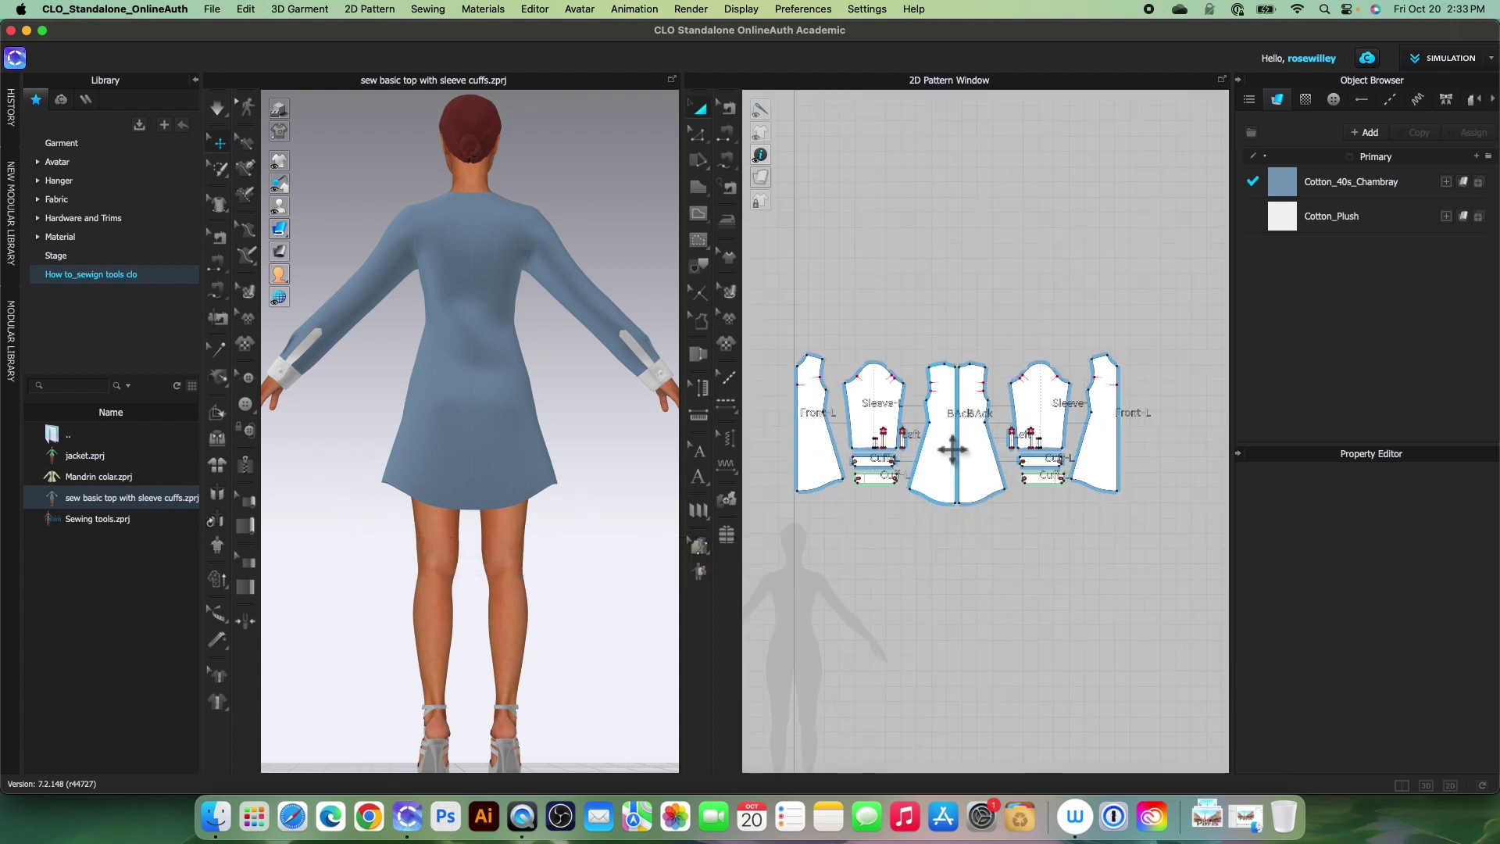
{"action": "scroll", "coordinate": [956, 459], "scroll_direction": "up", "scroll_amount": 2}
{"action": "scroll", "coordinate": [984, 443], "scroll_direction": "down", "scroll_amount": 3}
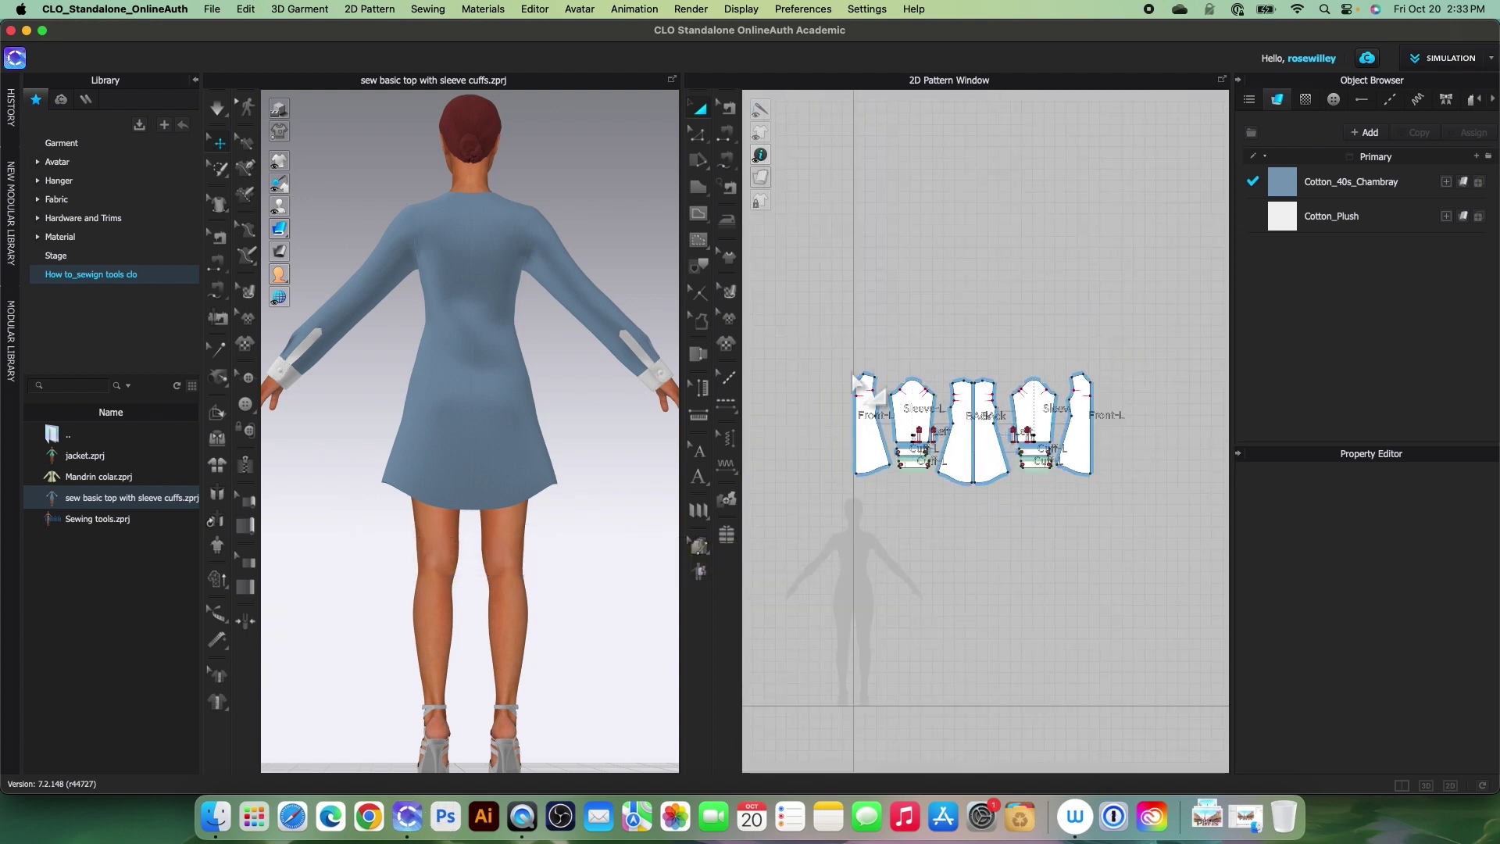
{"action": "scroll", "coordinate": [890, 488], "scroll_direction": "up", "scroll_amount": 2}
{"action": "scroll", "coordinate": [831, 467], "scroll_direction": "down", "scroll_amount": 3}
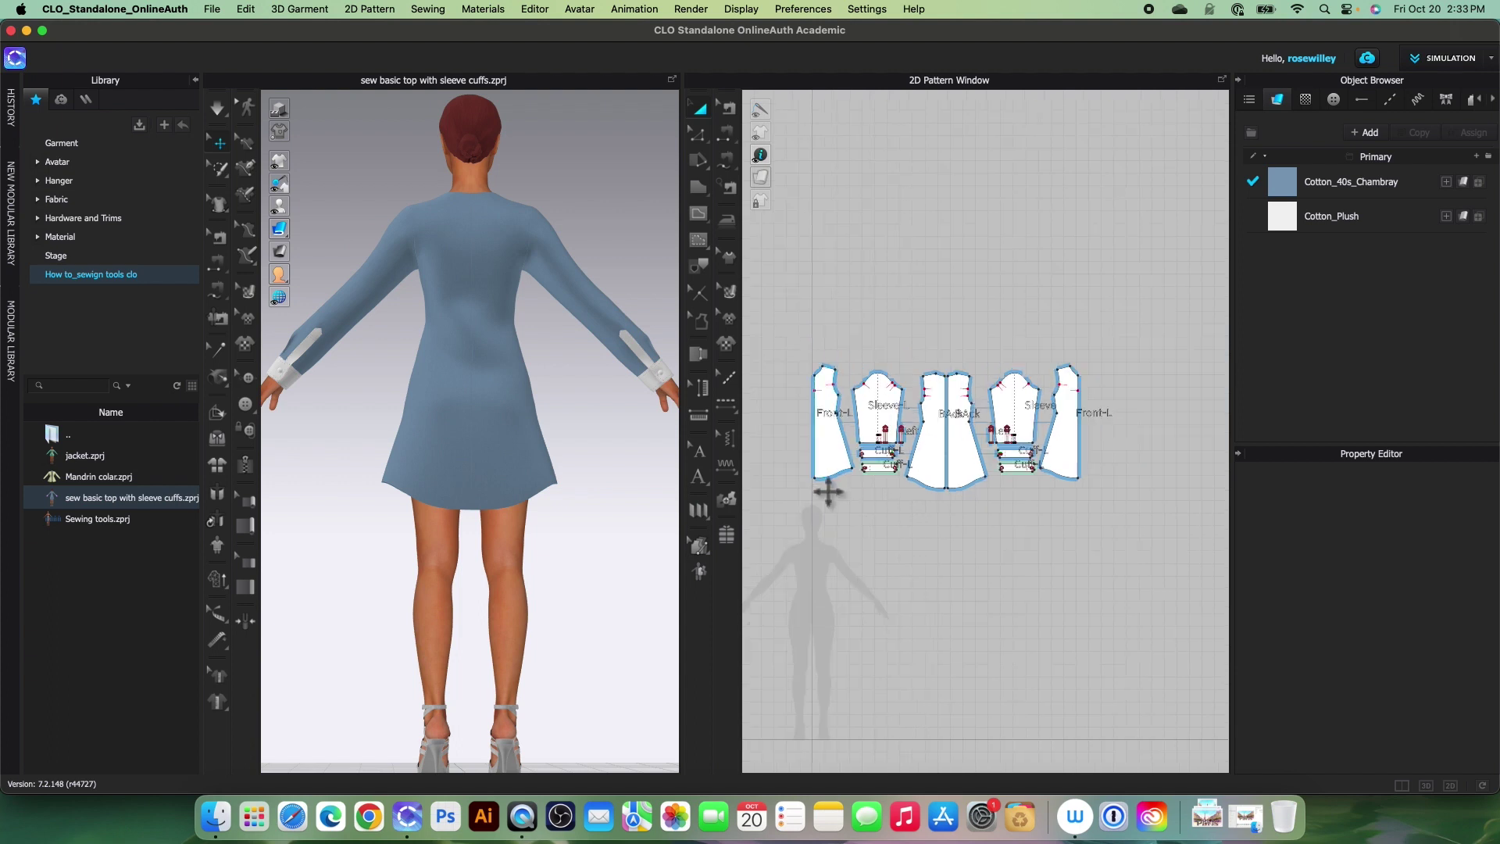
{"action": "scroll", "coordinate": [850, 518], "scroll_direction": "up", "scroll_amount": 2}
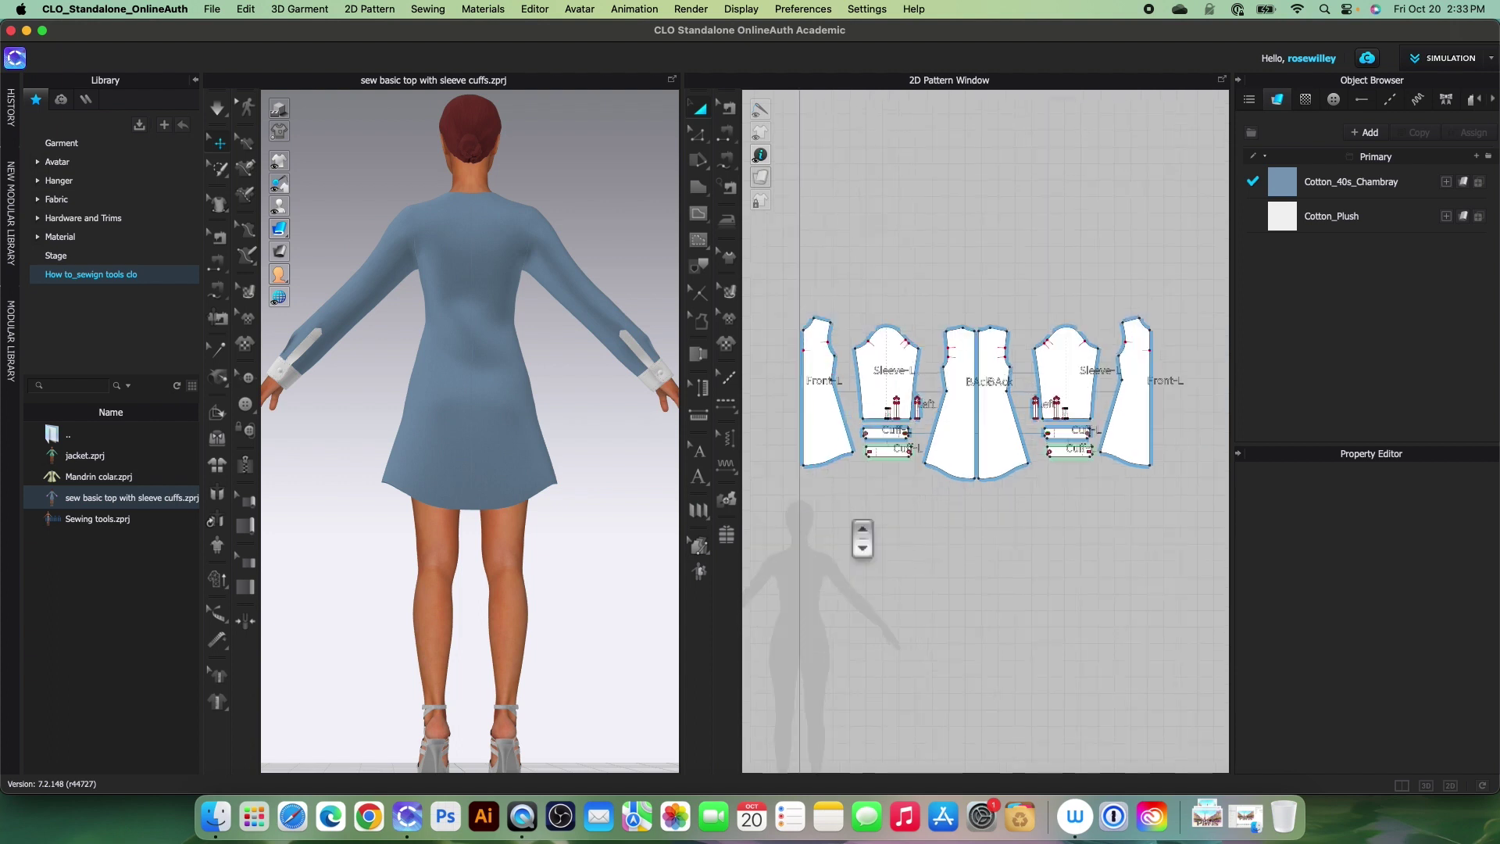
{"action": "left_click", "coordinate": [730, 108]}
{"action": "scroll", "coordinate": [920, 350], "scroll_direction": "down", "scroll_amount": 2}
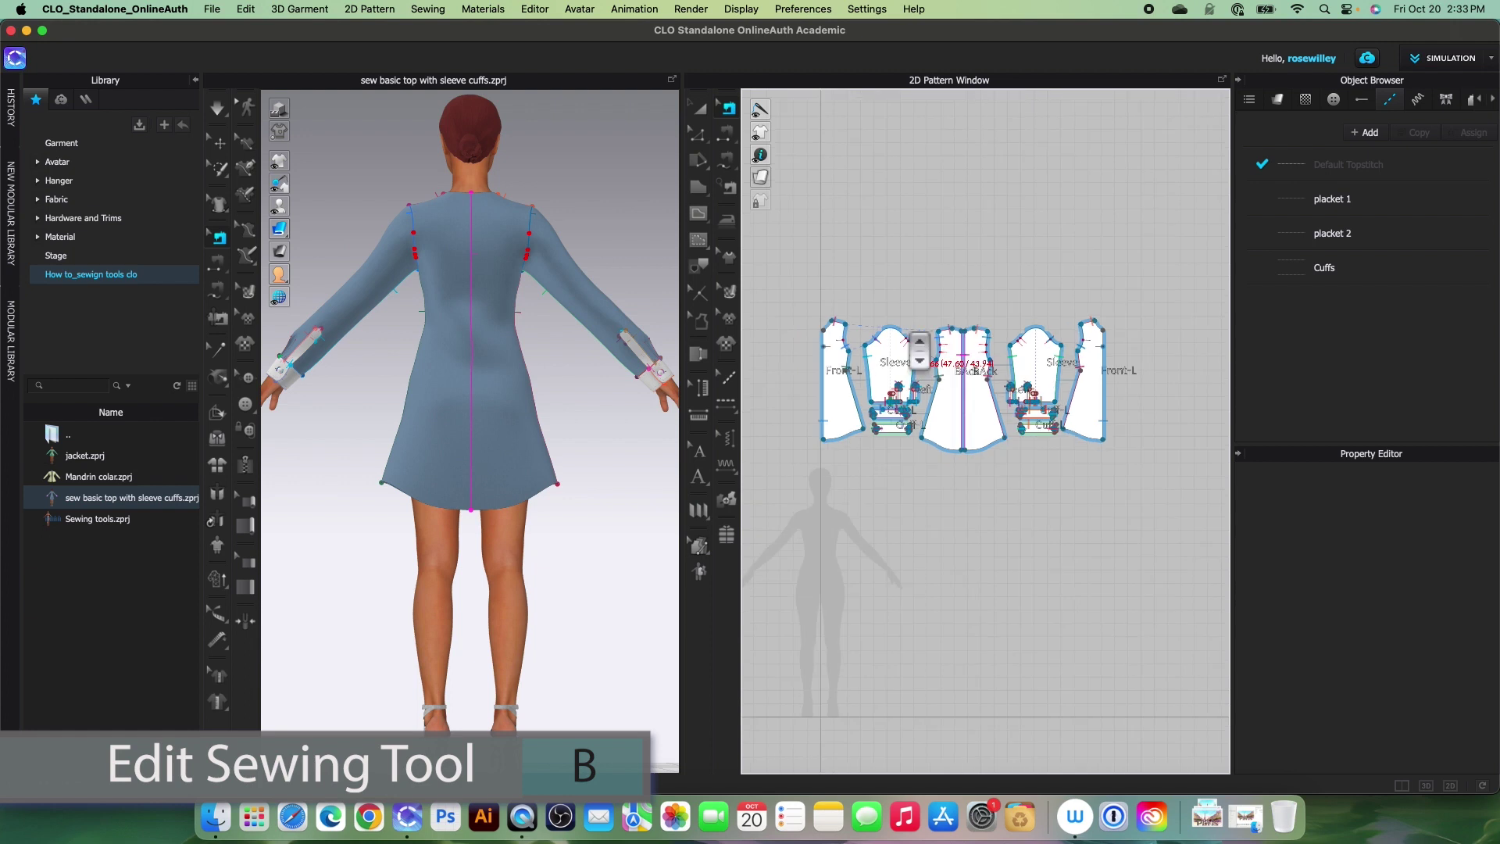
Step: Select all of the dress's seams with Cmd+A and delete them
{"action": "scroll", "coordinate": [920, 350], "scroll_direction": "down", "scroll_amount": 1}
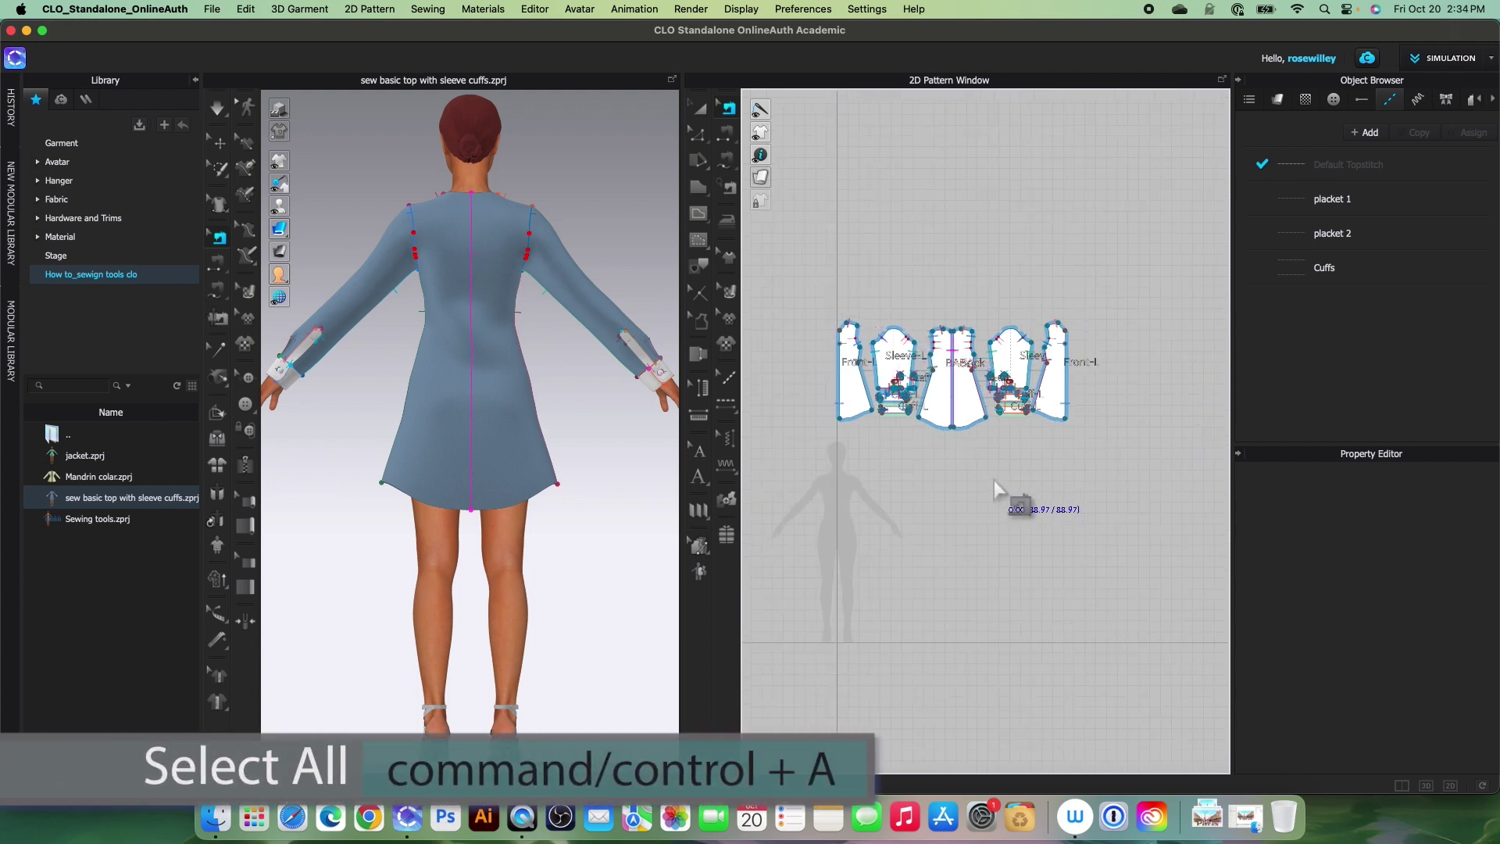
{"action": "key", "text": "super+a"}
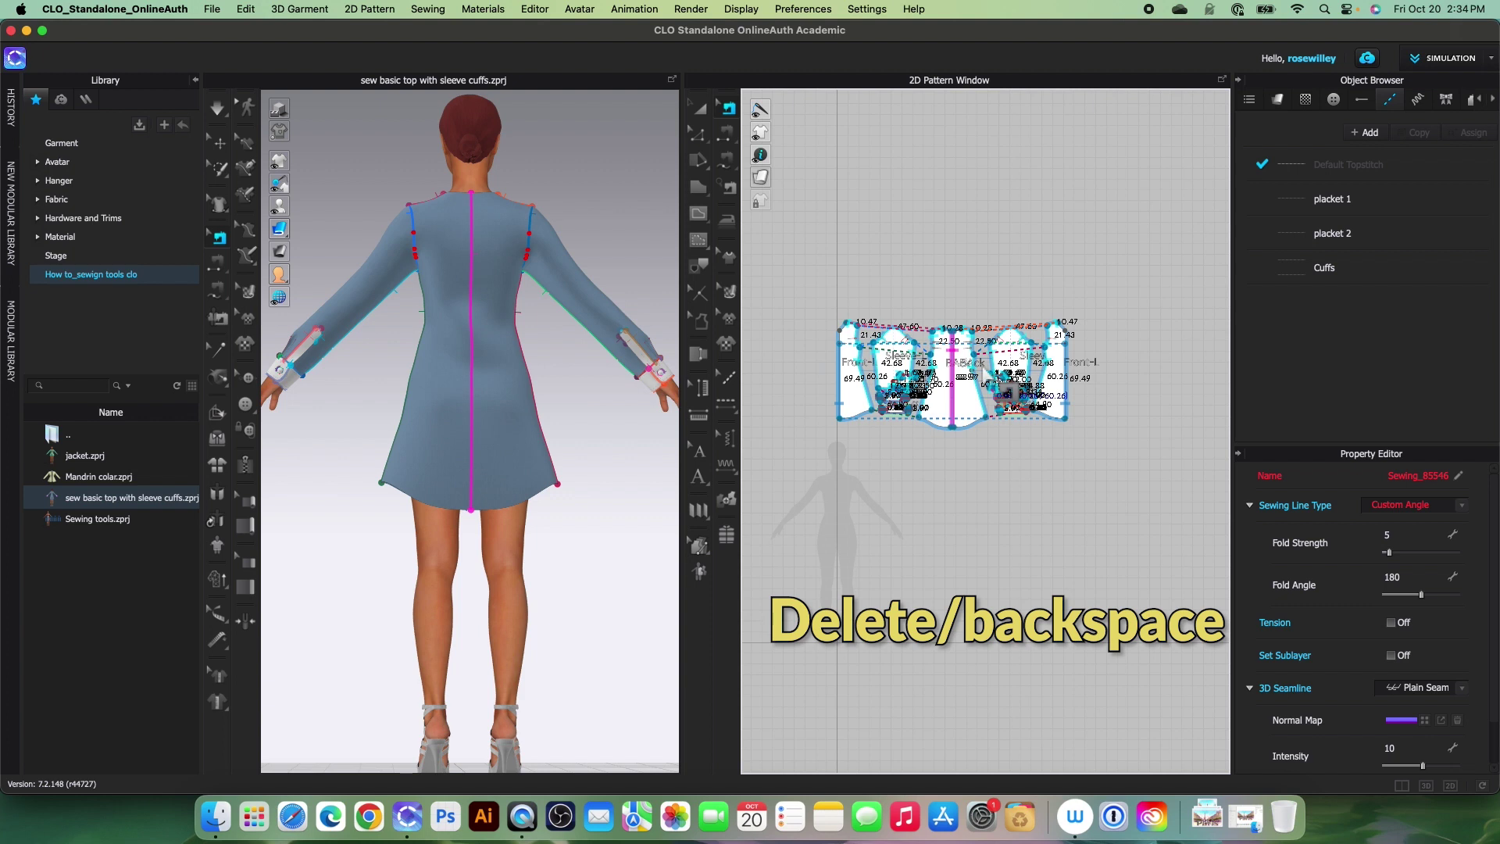
{"action": "key", "text": "BackSpace"}
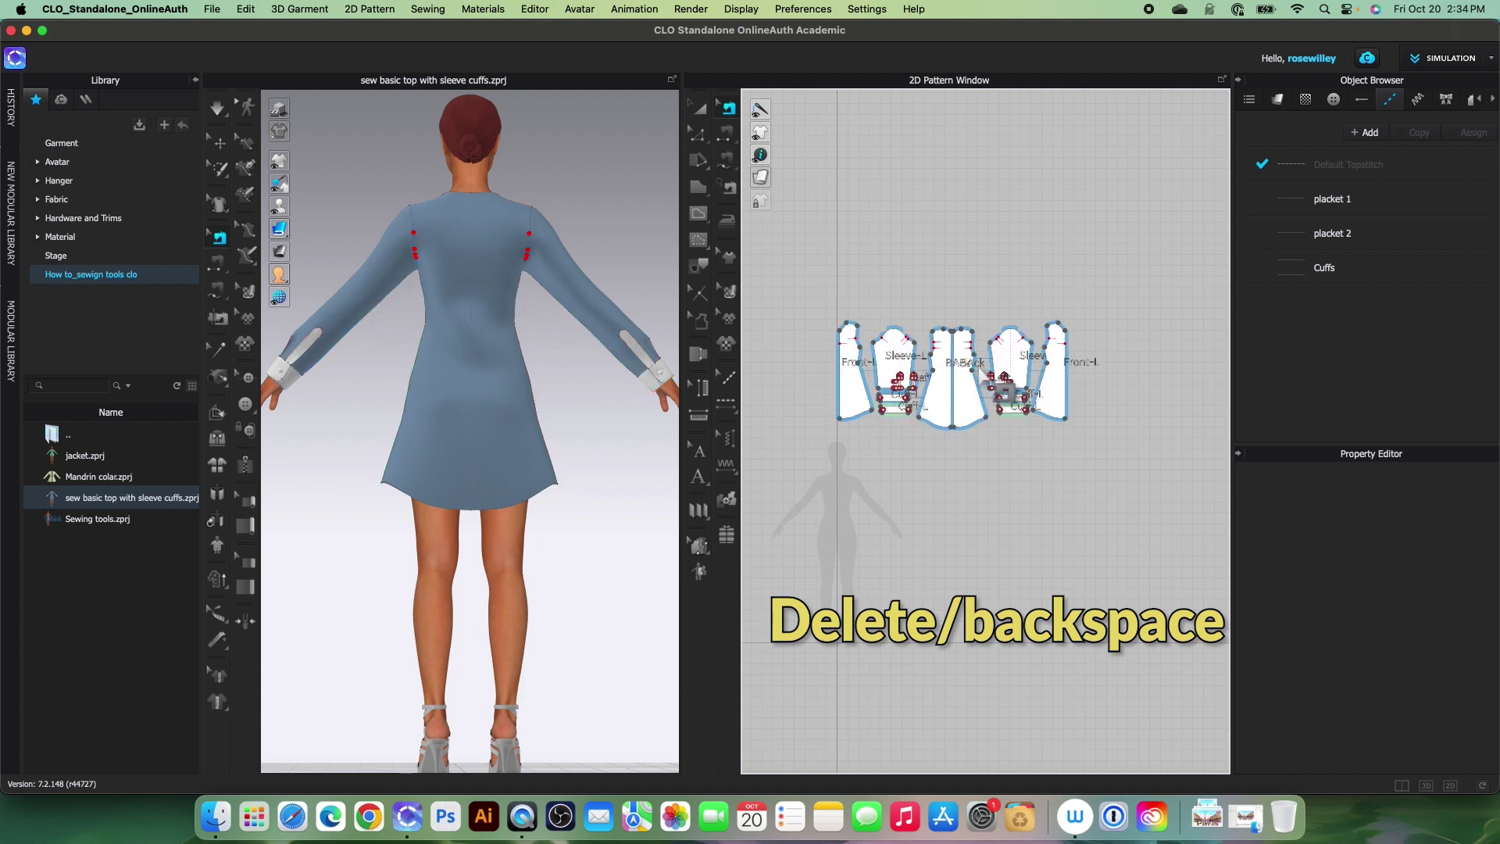
{"action": "scroll", "coordinate": [981, 373], "scroll_direction": "up", "scroll_amount": 3}
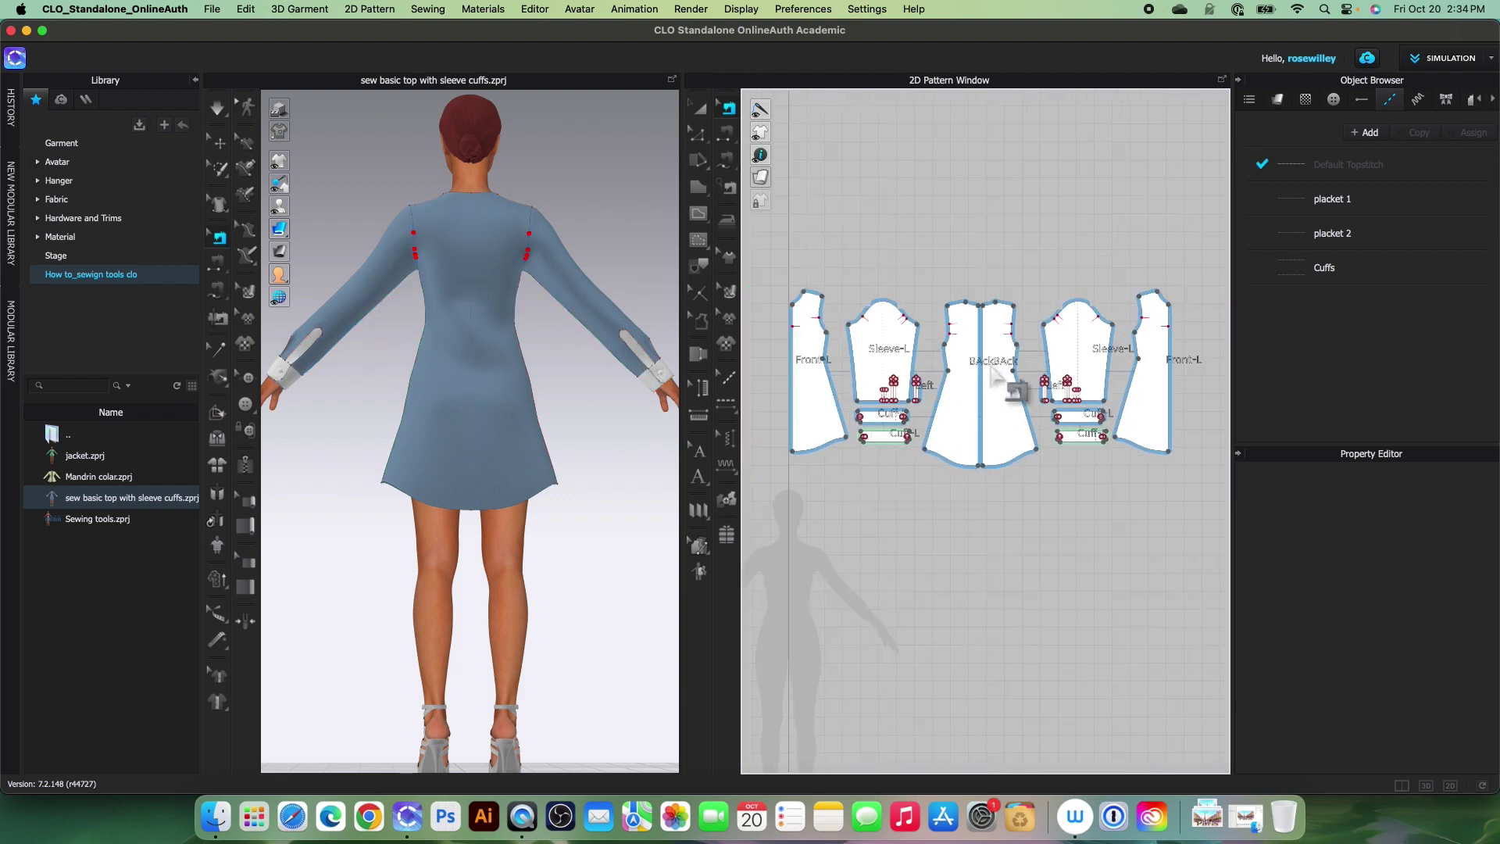
{"action": "scroll", "coordinate": [992, 371], "scroll_direction": "down", "scroll_amount": 3}
Step: Marquee-select one half's pattern pieces with Transform Pattern and delete them
{"action": "key", "text": "a"}
{"action": "scroll", "coordinate": [1002, 383], "scroll_direction": "up", "scroll_amount": 2}
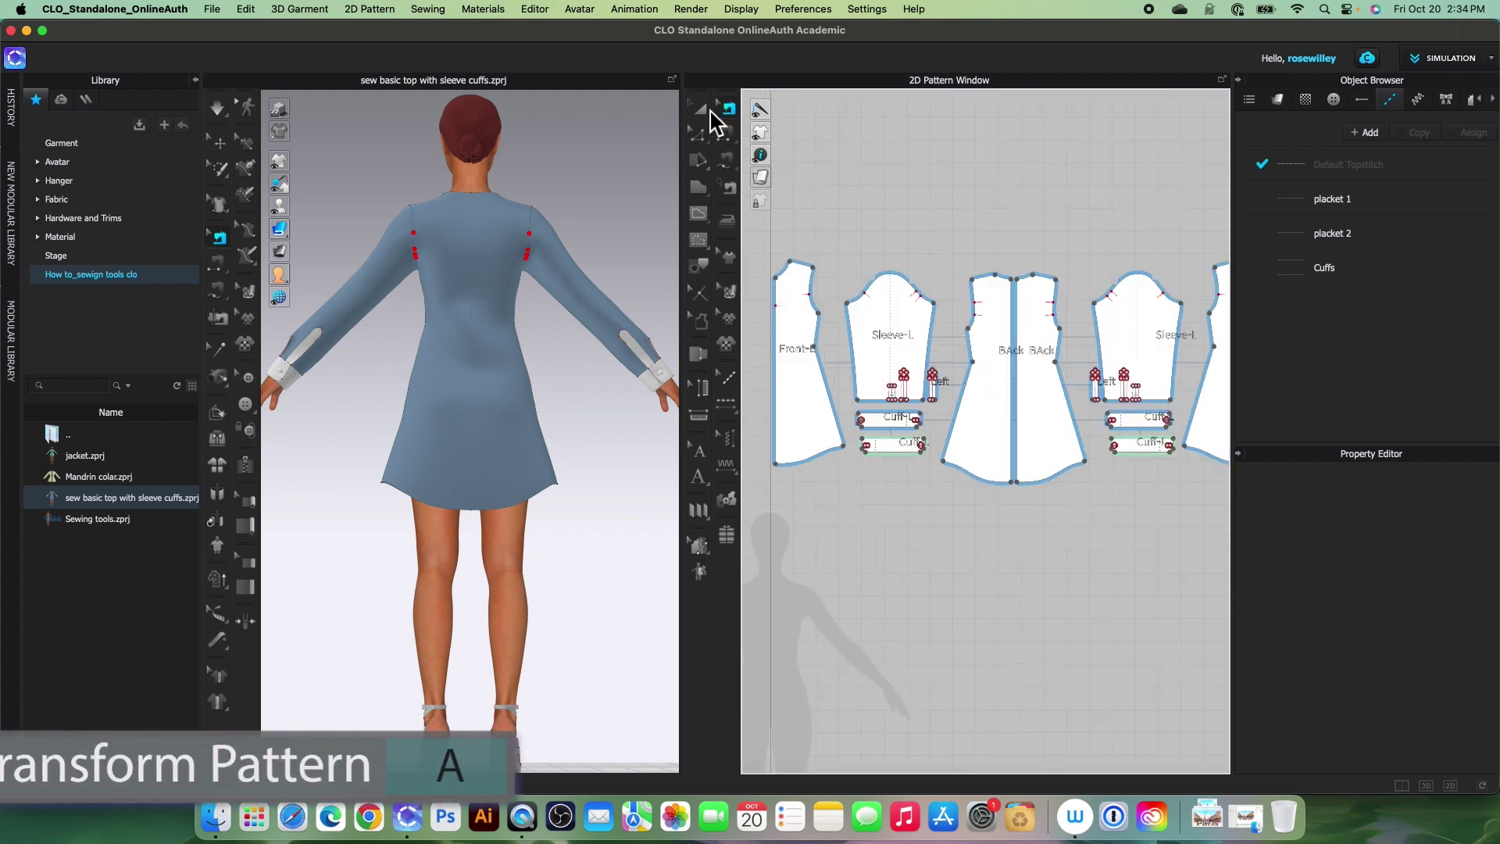
{"action": "scroll", "coordinate": [854, 369], "scroll_direction": "down", "scroll_amount": 2}
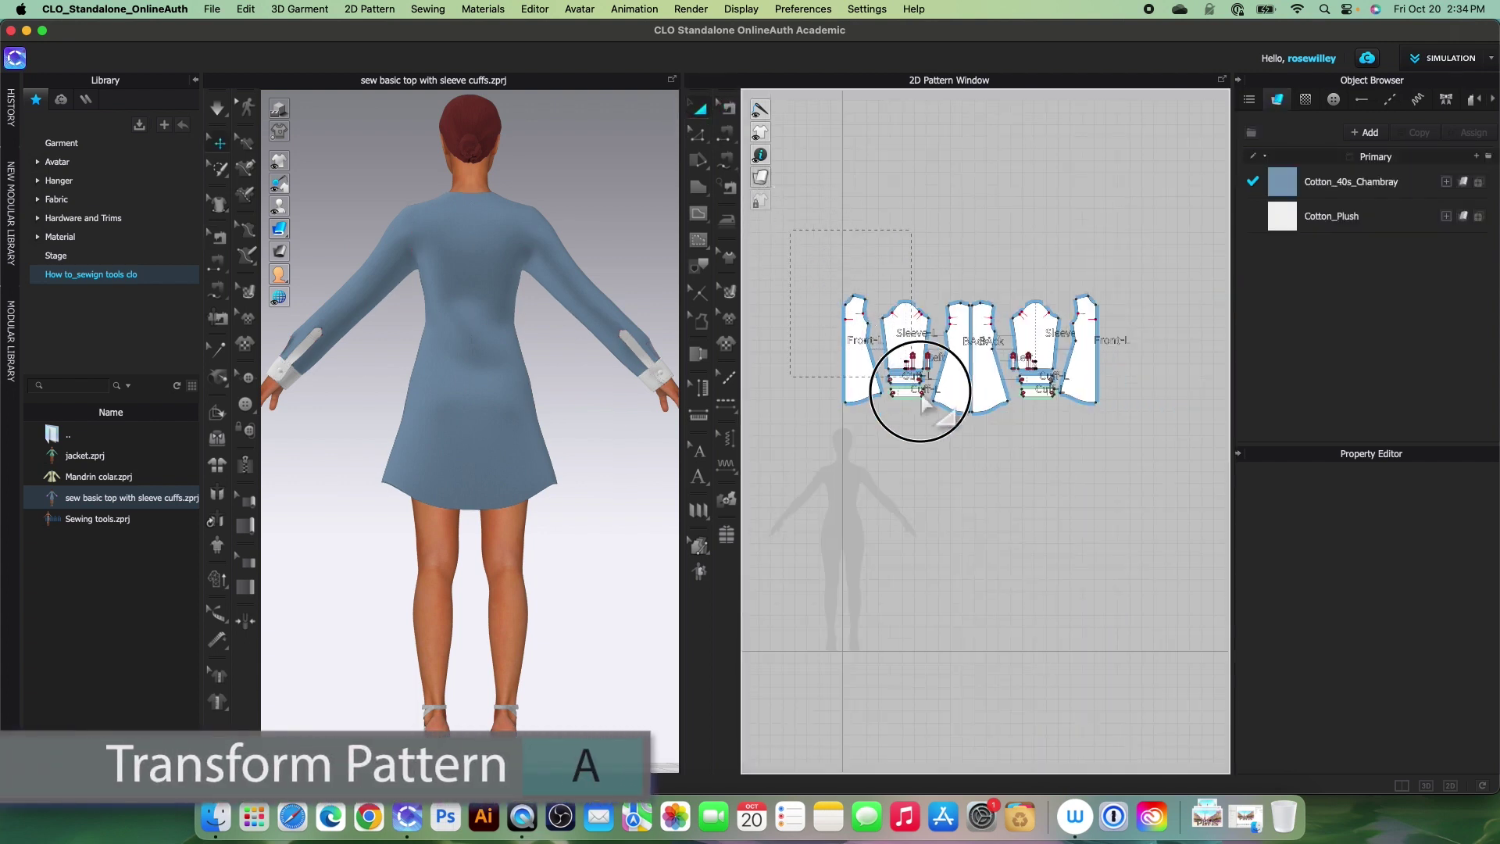
{"action": "left_click_drag", "start_coordinate": [921, 395], "coordinate": [969, 447]}
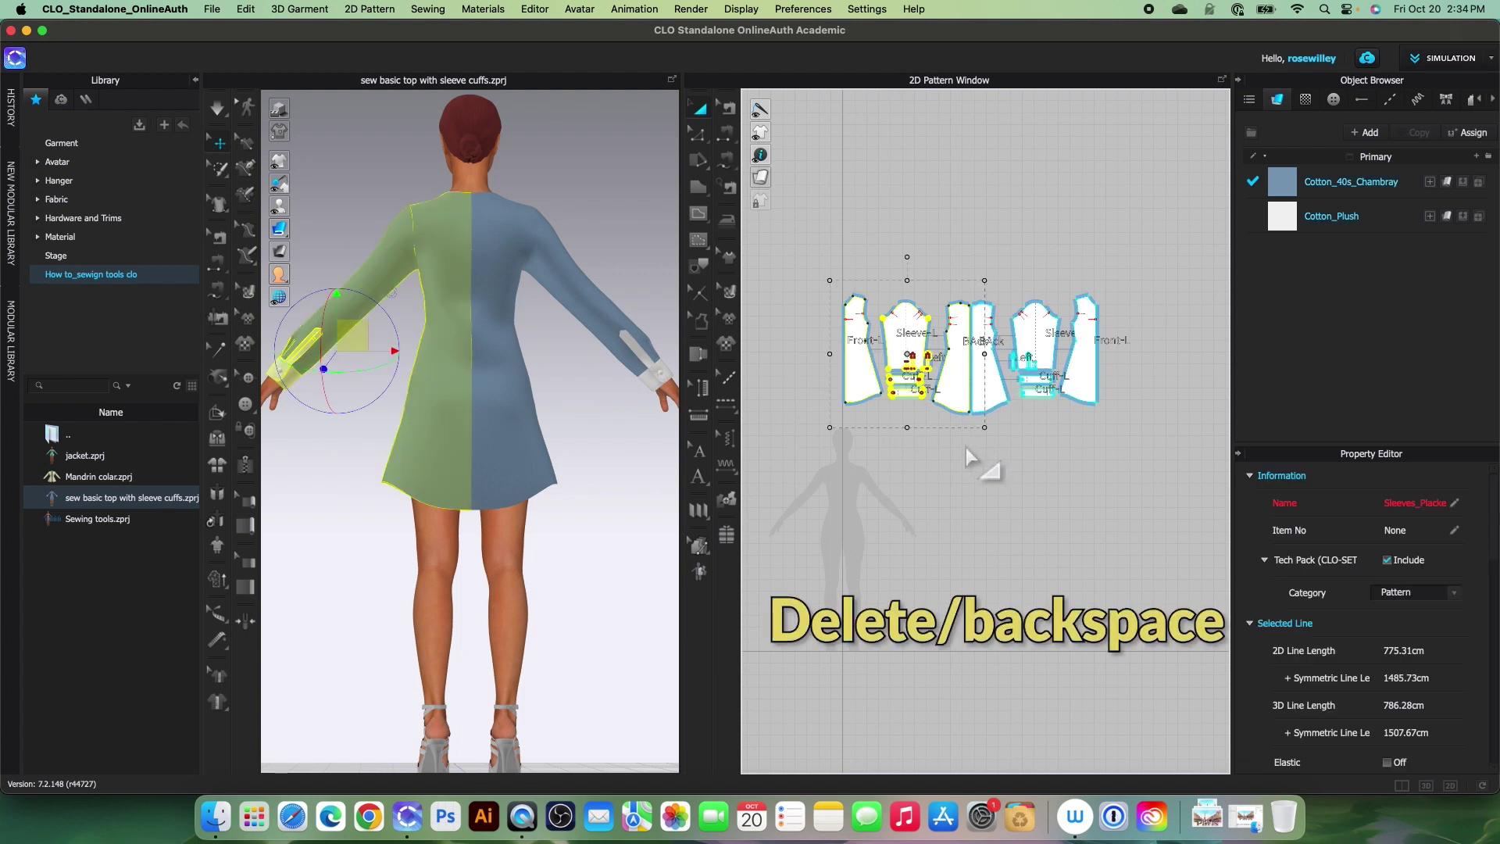
{"action": "key", "text": "Delete"}
{"action": "right_click_drag", "start_coordinate": [592, 460], "coordinate": [445, 529]}
{"action": "key", "text": "2"}
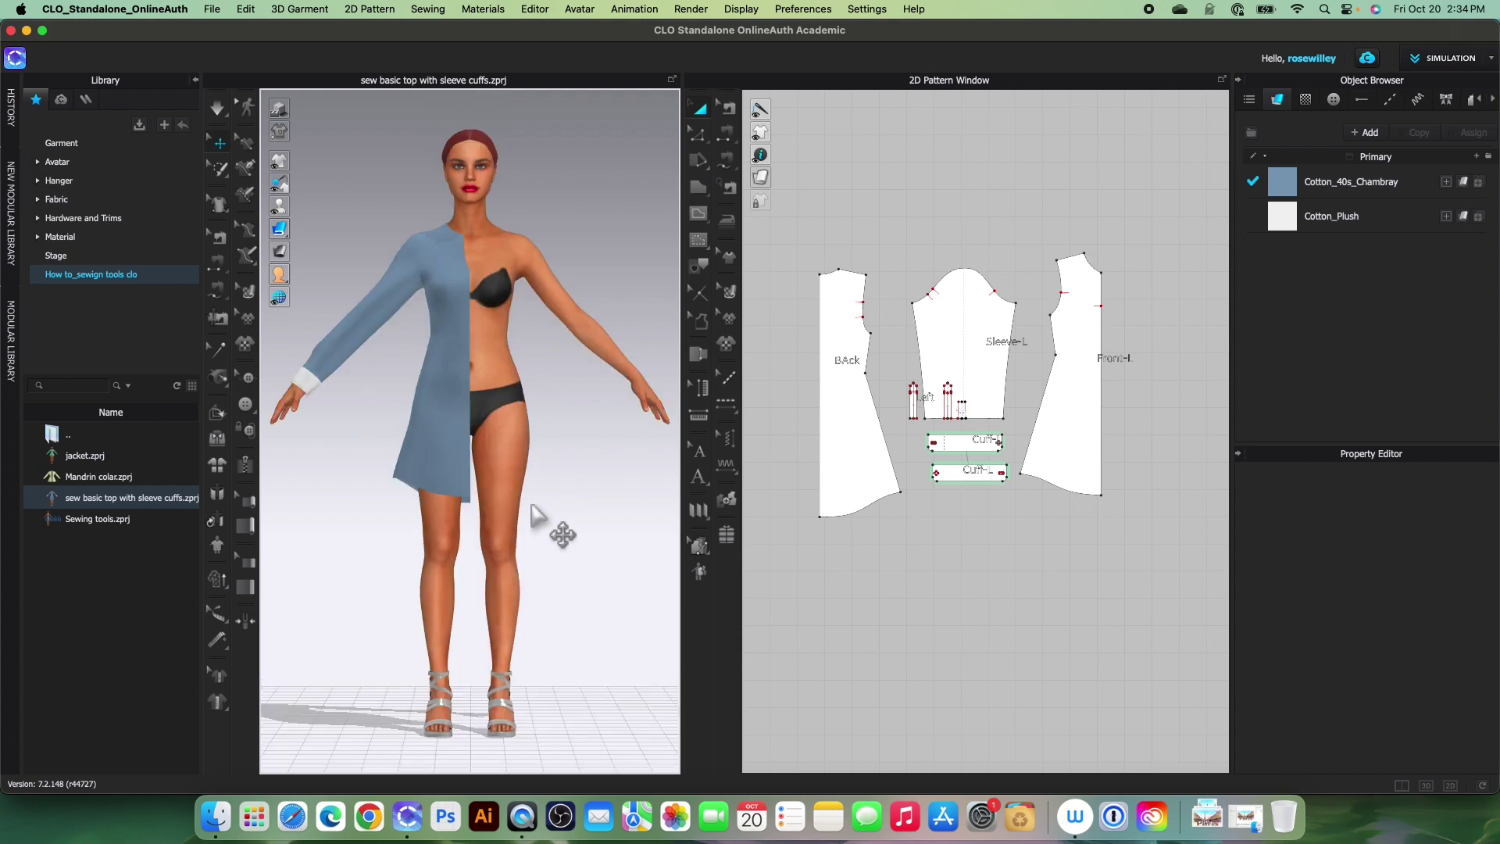
{"action": "scroll", "coordinate": [536, 519], "scroll_direction": "up", "scroll_amount": 3}
{"action": "scroll", "coordinate": [999, 450], "scroll_direction": "up", "scroll_amount": 6}
{"action": "scroll", "coordinate": [999, 449], "scroll_direction": "up", "scroll_amount": 3}
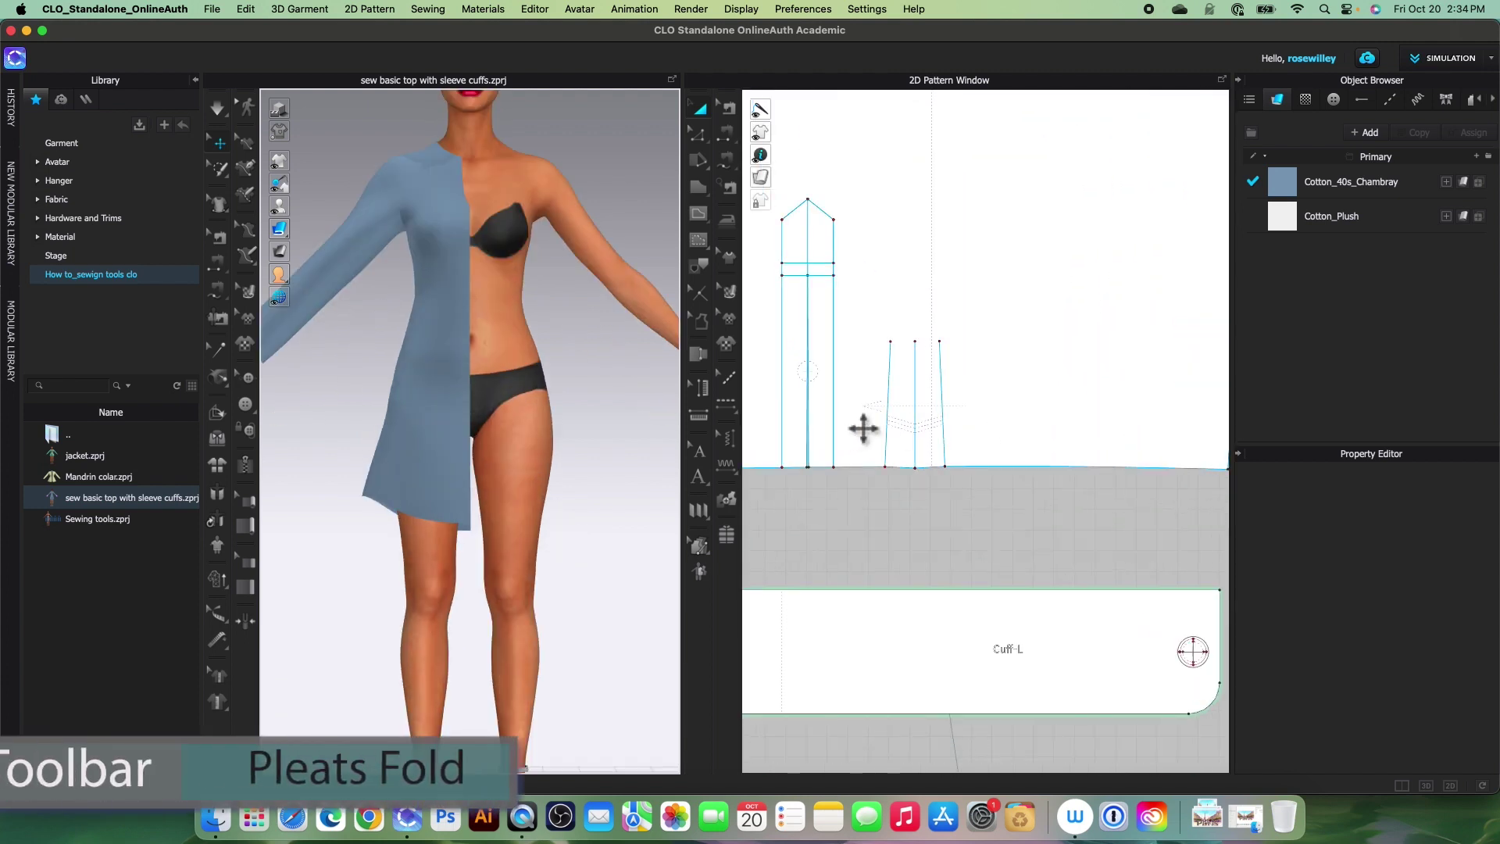
Step: Draw a Pleats Fold across the strips and confirm Knife Pleats with 3 internal lines
{"action": "left_click", "coordinate": [708, 515]}
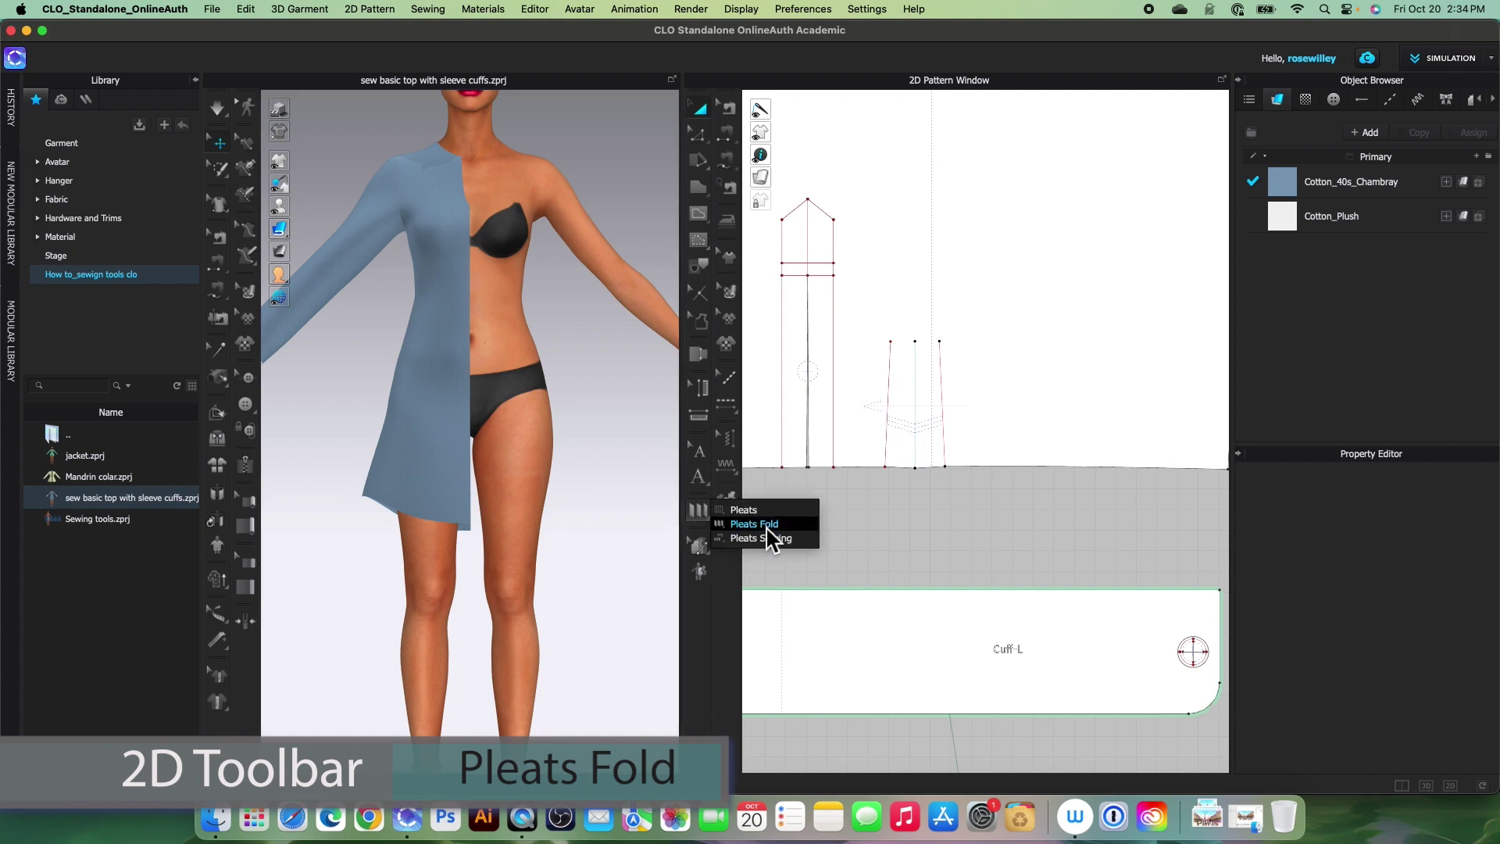
{"action": "left_click", "coordinate": [768, 527]}
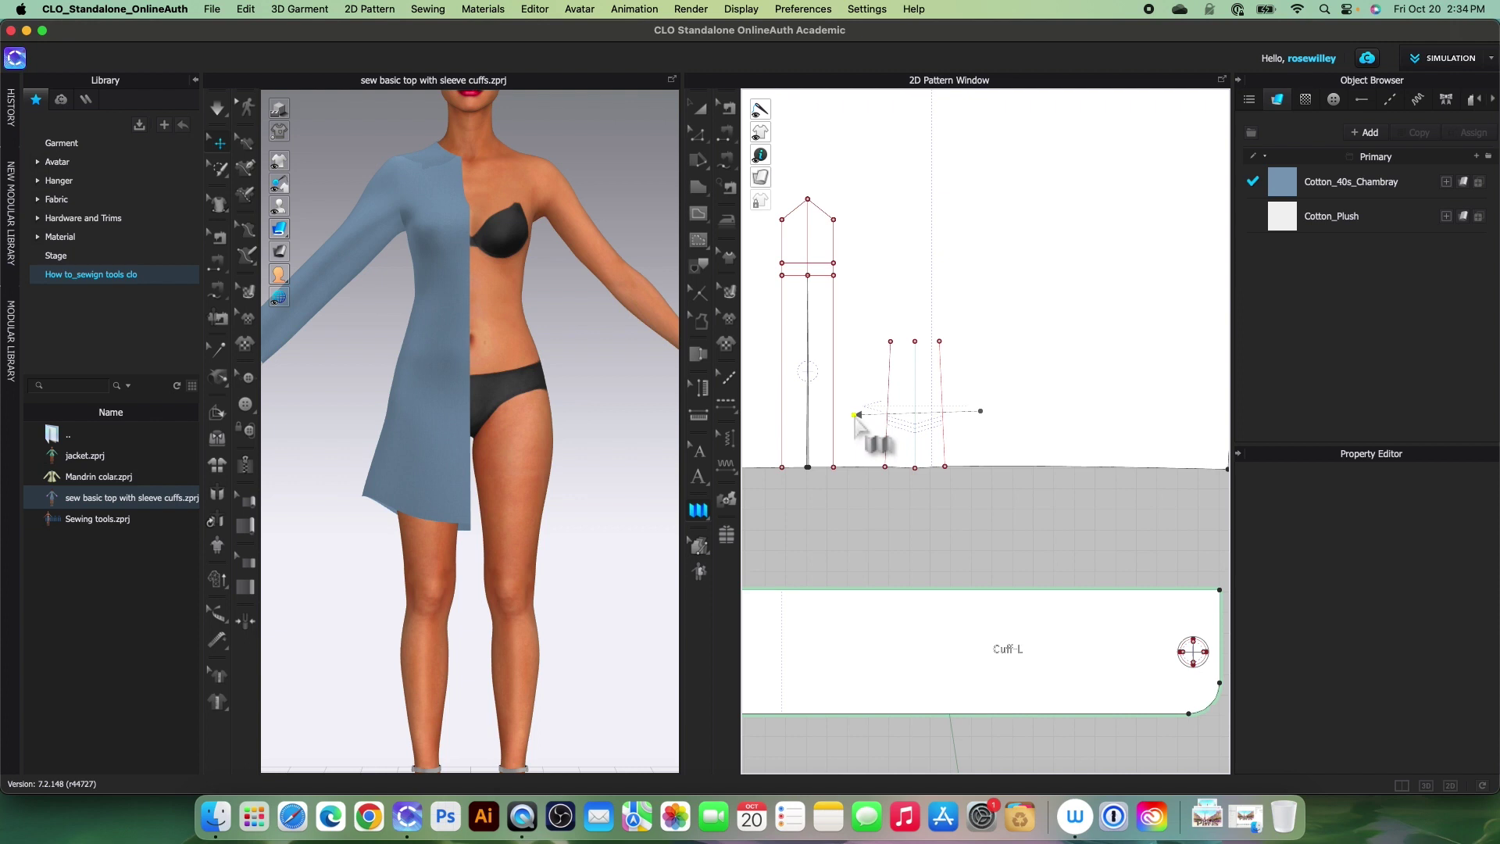
{"action": "left_click", "coordinate": [855, 416]}
{"action": "left_click_drag", "start_coordinate": [855, 245], "coordinate": [664, 236]}
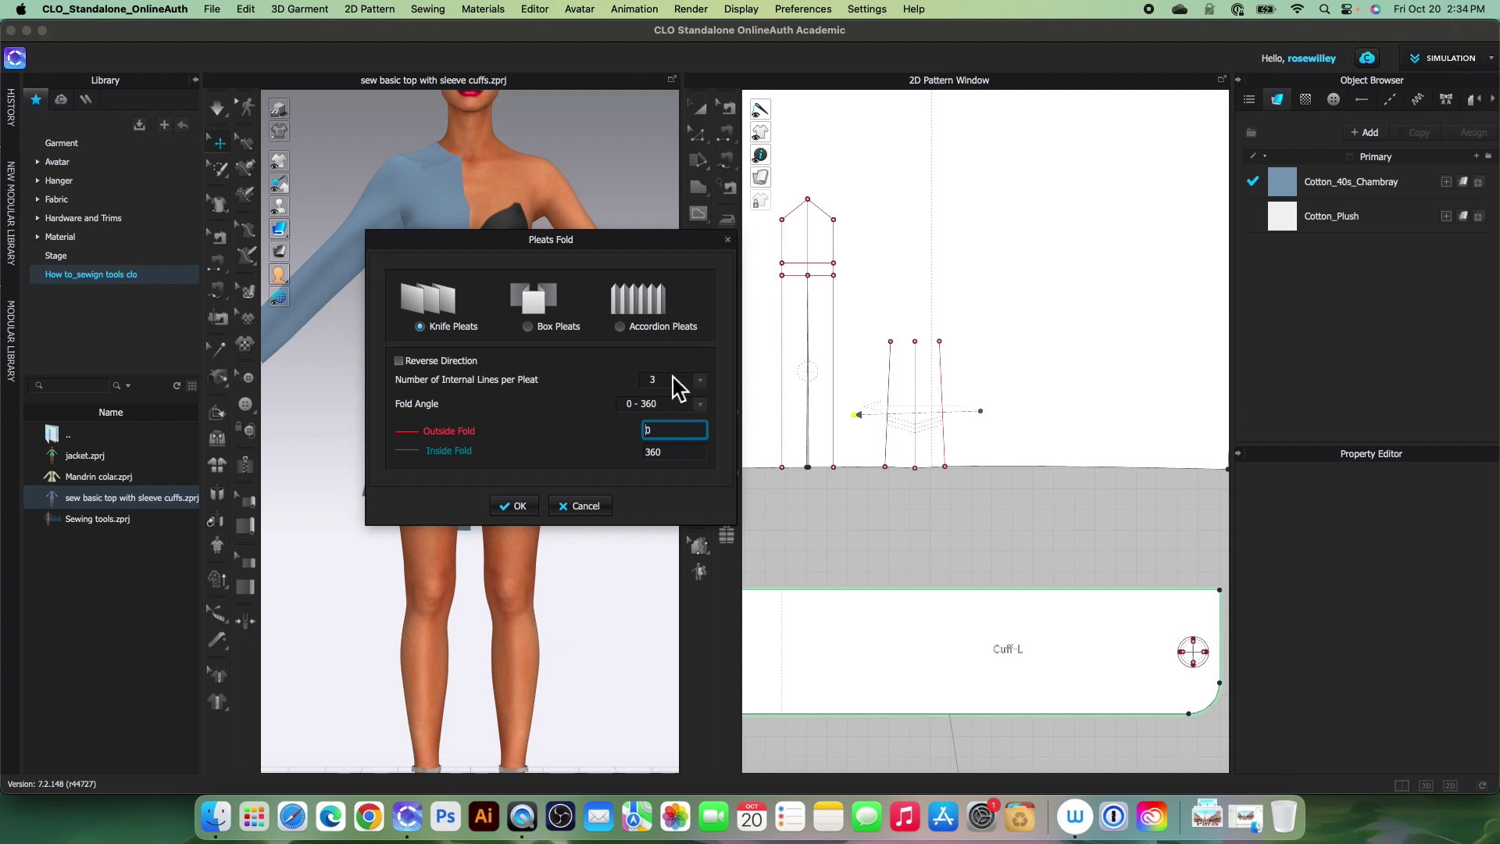
{"action": "left_click", "coordinate": [518, 506]}
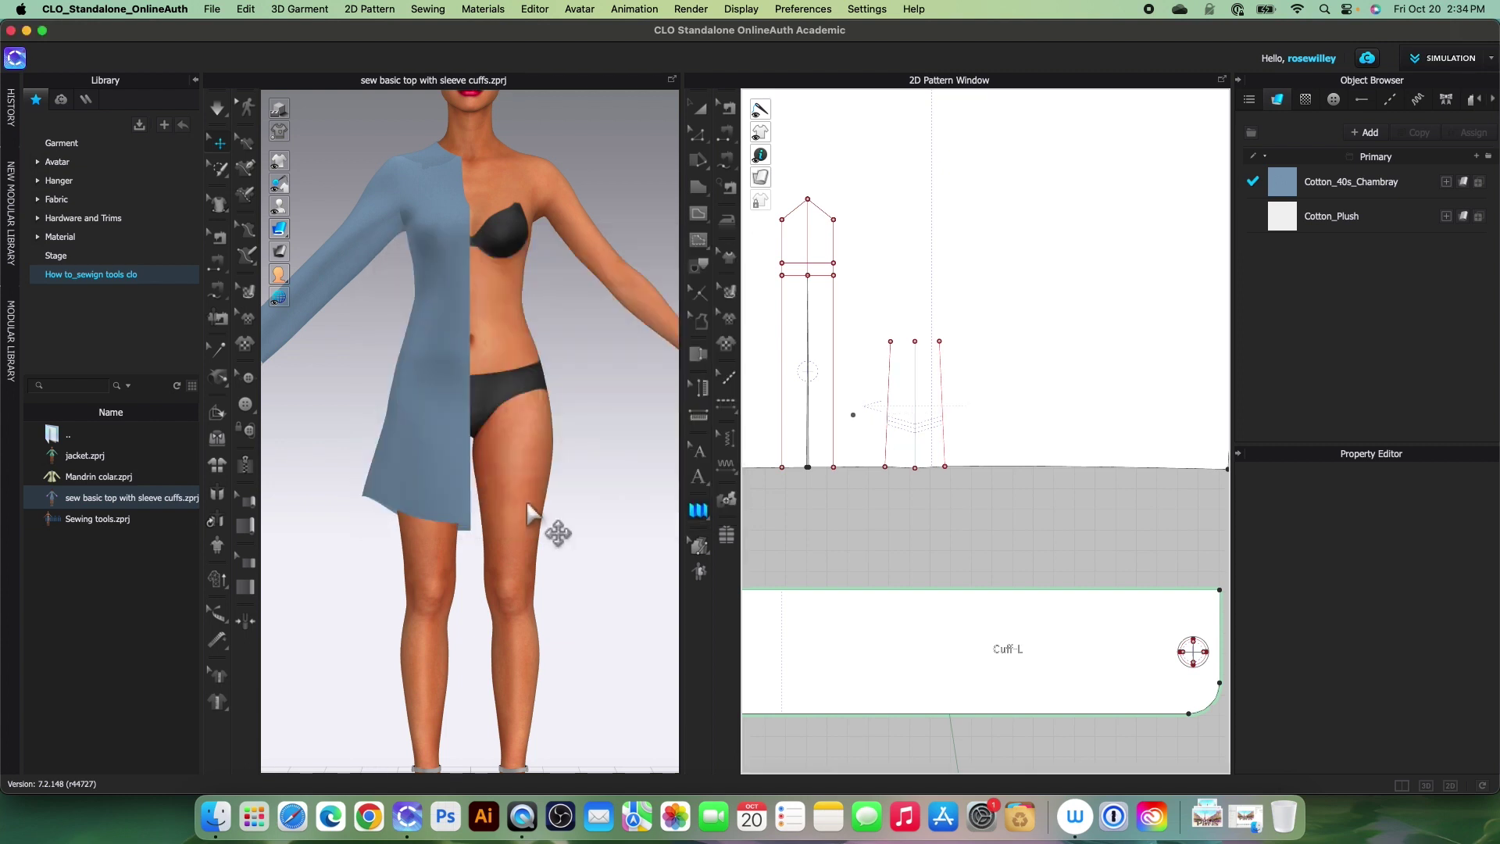
{"action": "scroll", "coordinate": [839, 452], "scroll_direction": "up", "scroll_amount": 3}
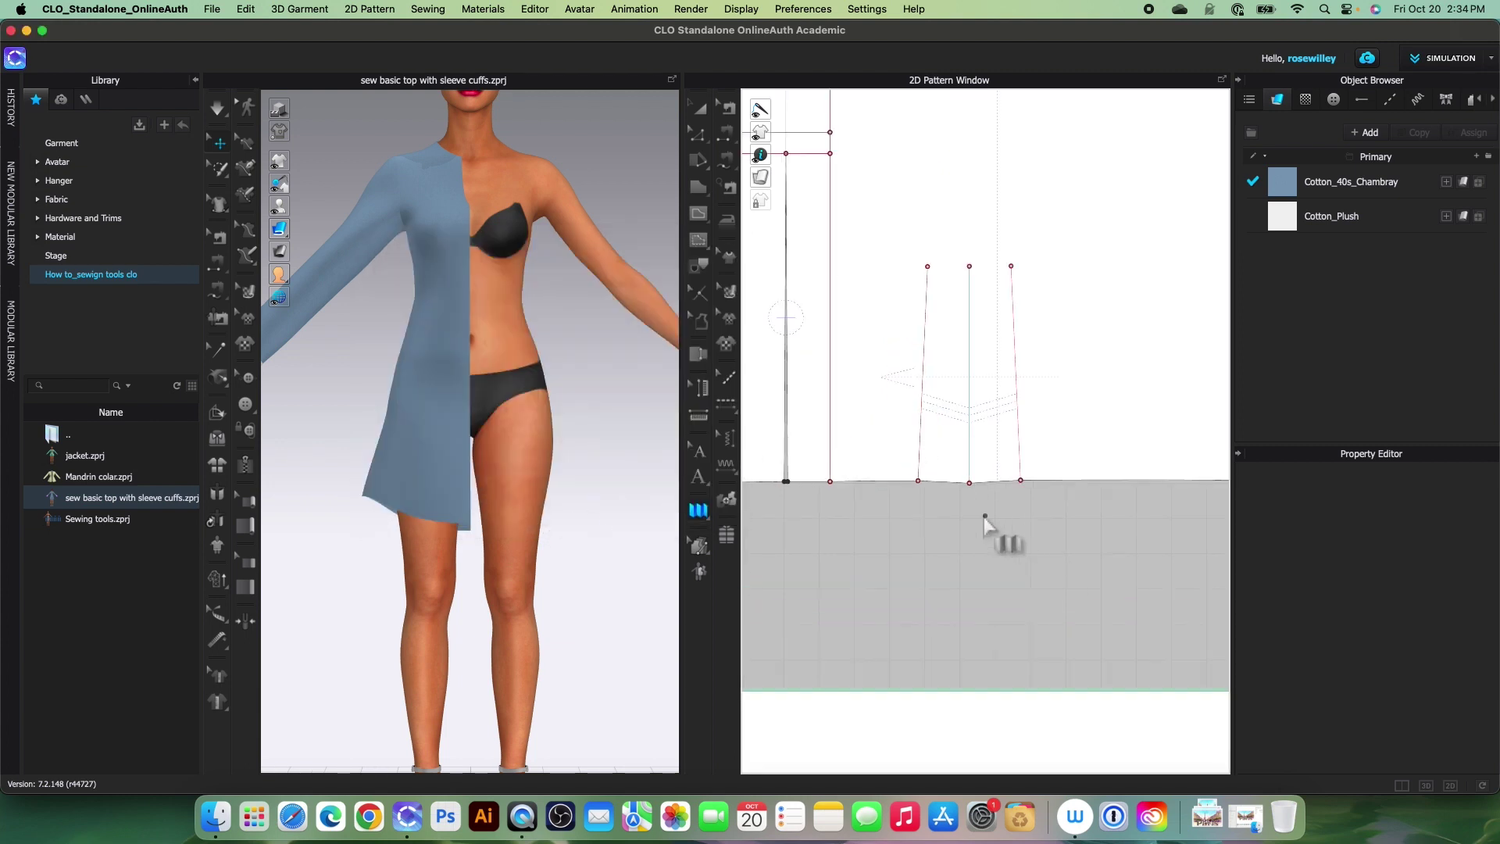
Step: Pair up the pleat's 1.45 hem segments with Free Sewing so they stitch together
{"action": "left_click_drag", "start_coordinate": [735, 156], "coordinate": [769, 158]}
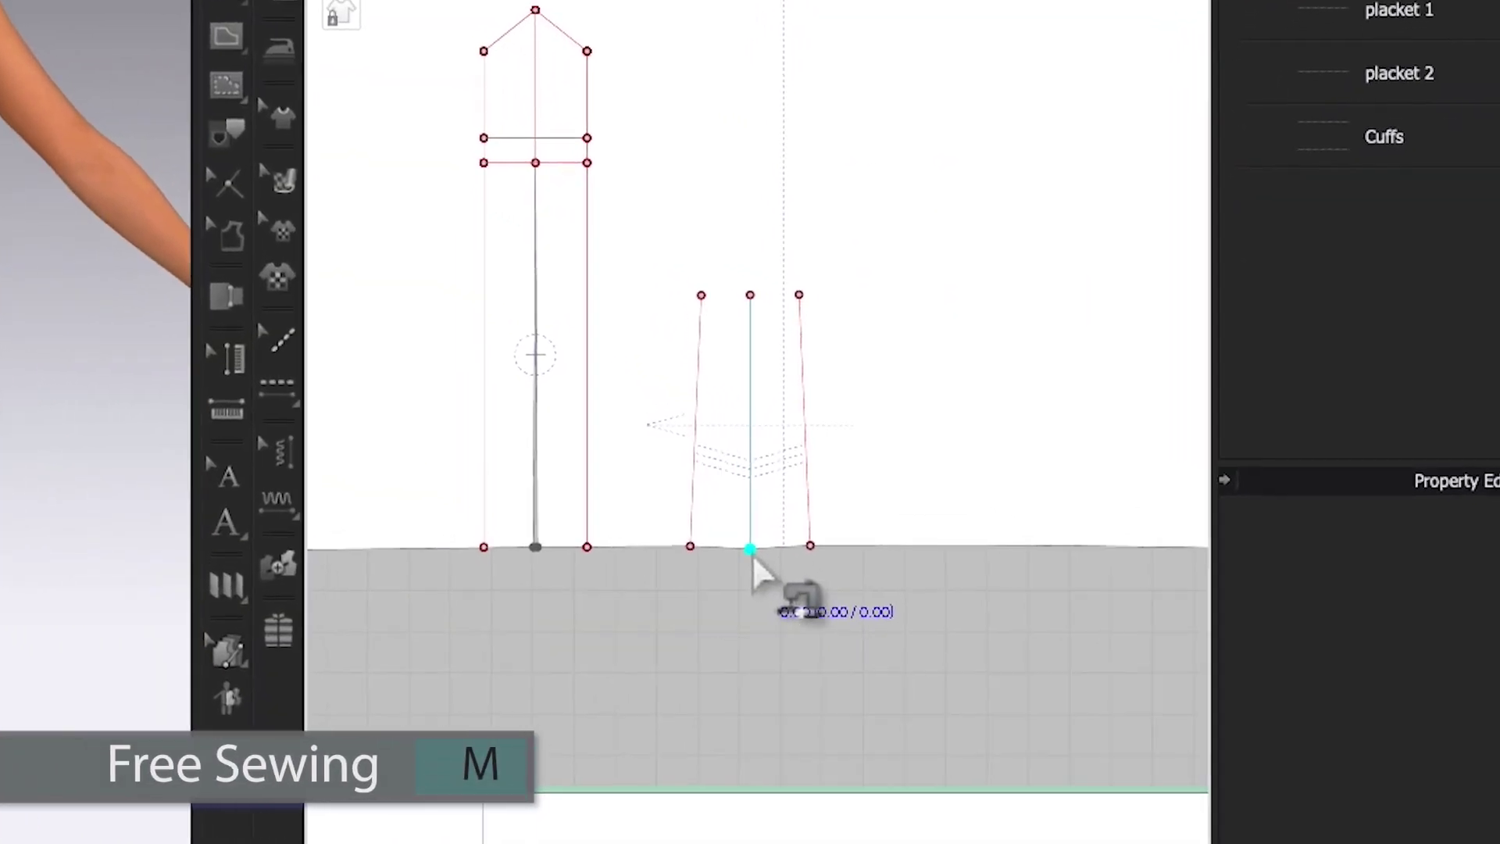
{"action": "left_click", "coordinate": [970, 482]}
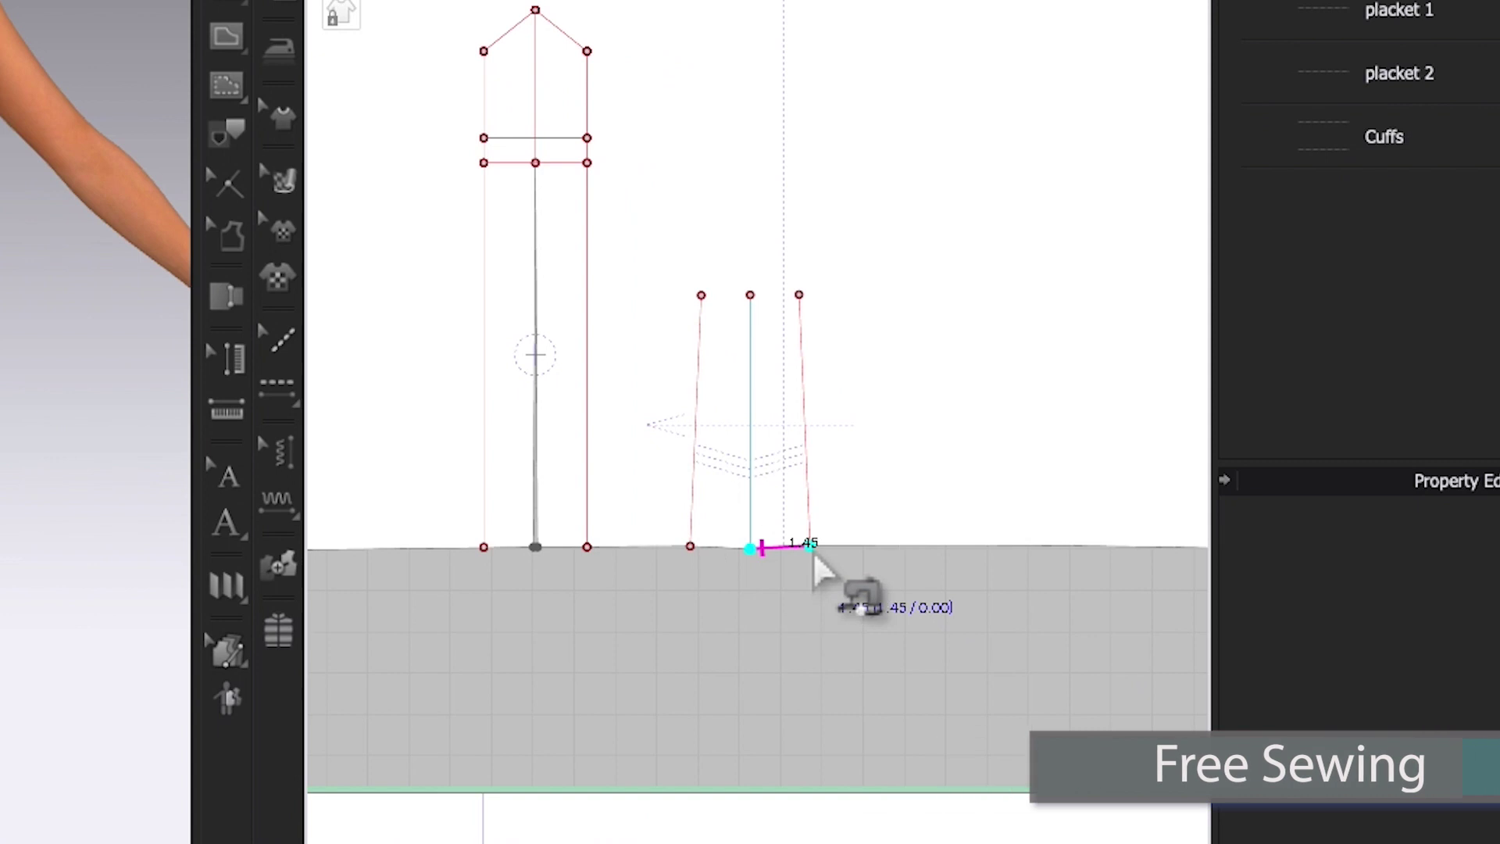
{"action": "left_click", "coordinate": [814, 554]}
{"action": "left_click", "coordinate": [750, 556]}
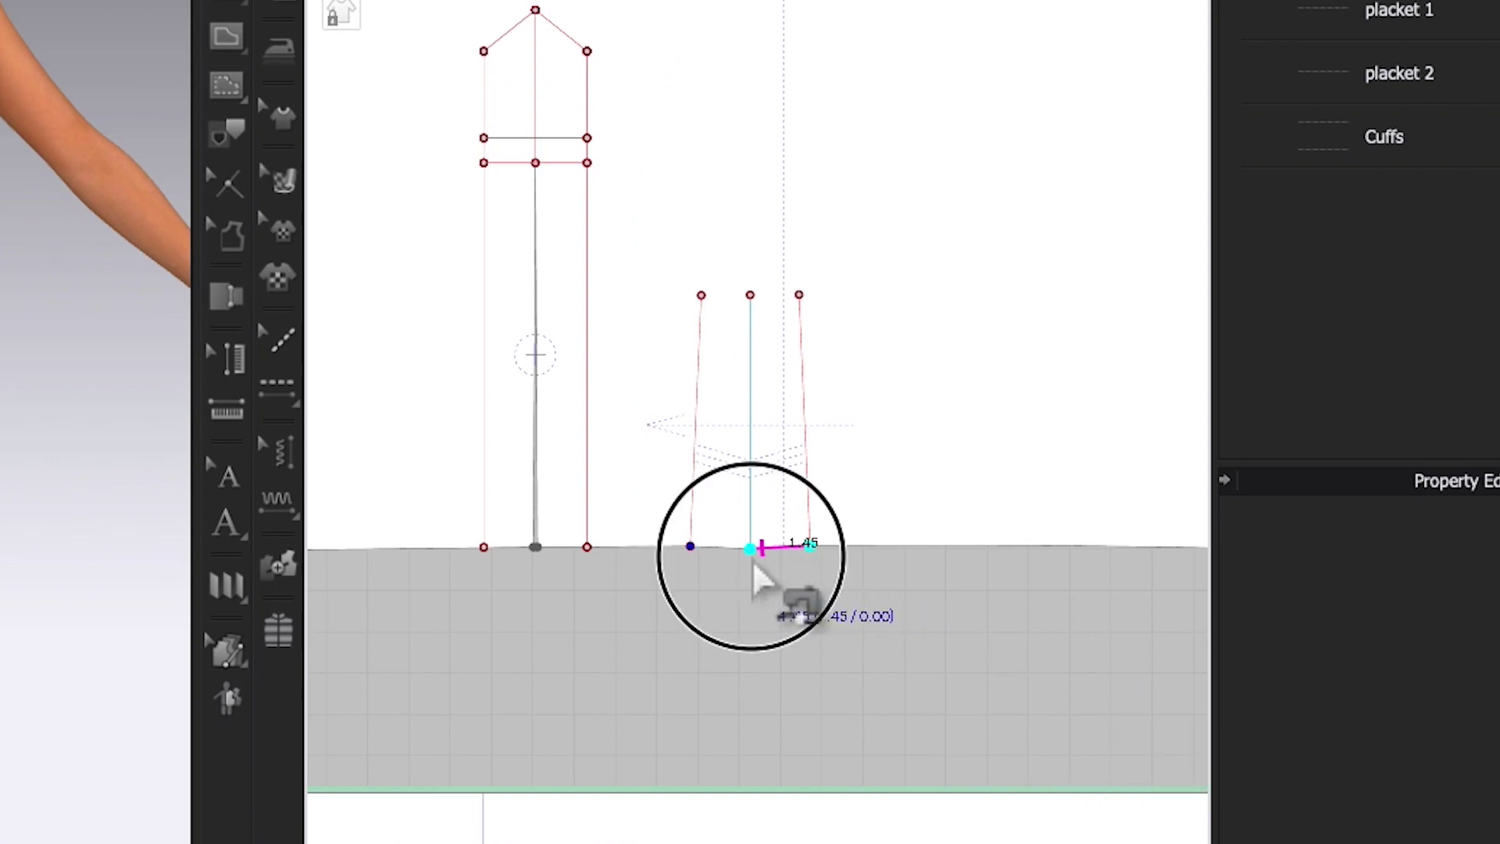
{"action": "left_click", "coordinate": [695, 561]}
{"action": "left_click", "coordinate": [812, 555]}
{"action": "left_click", "coordinate": [752, 552]}
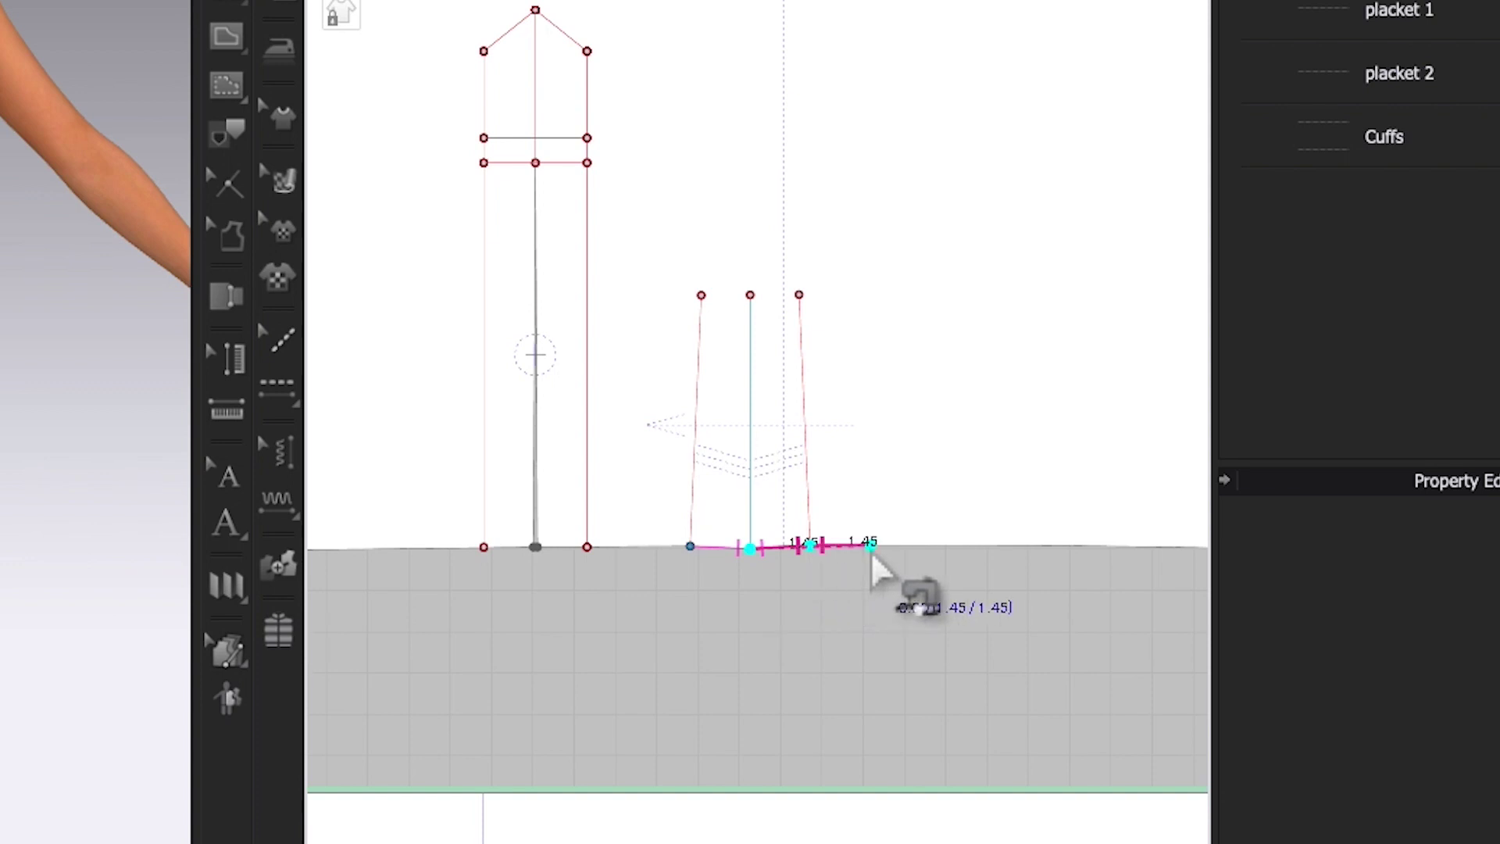
{"action": "scroll", "coordinate": [790, 566], "scroll_direction": "down", "scroll_amount": 4}
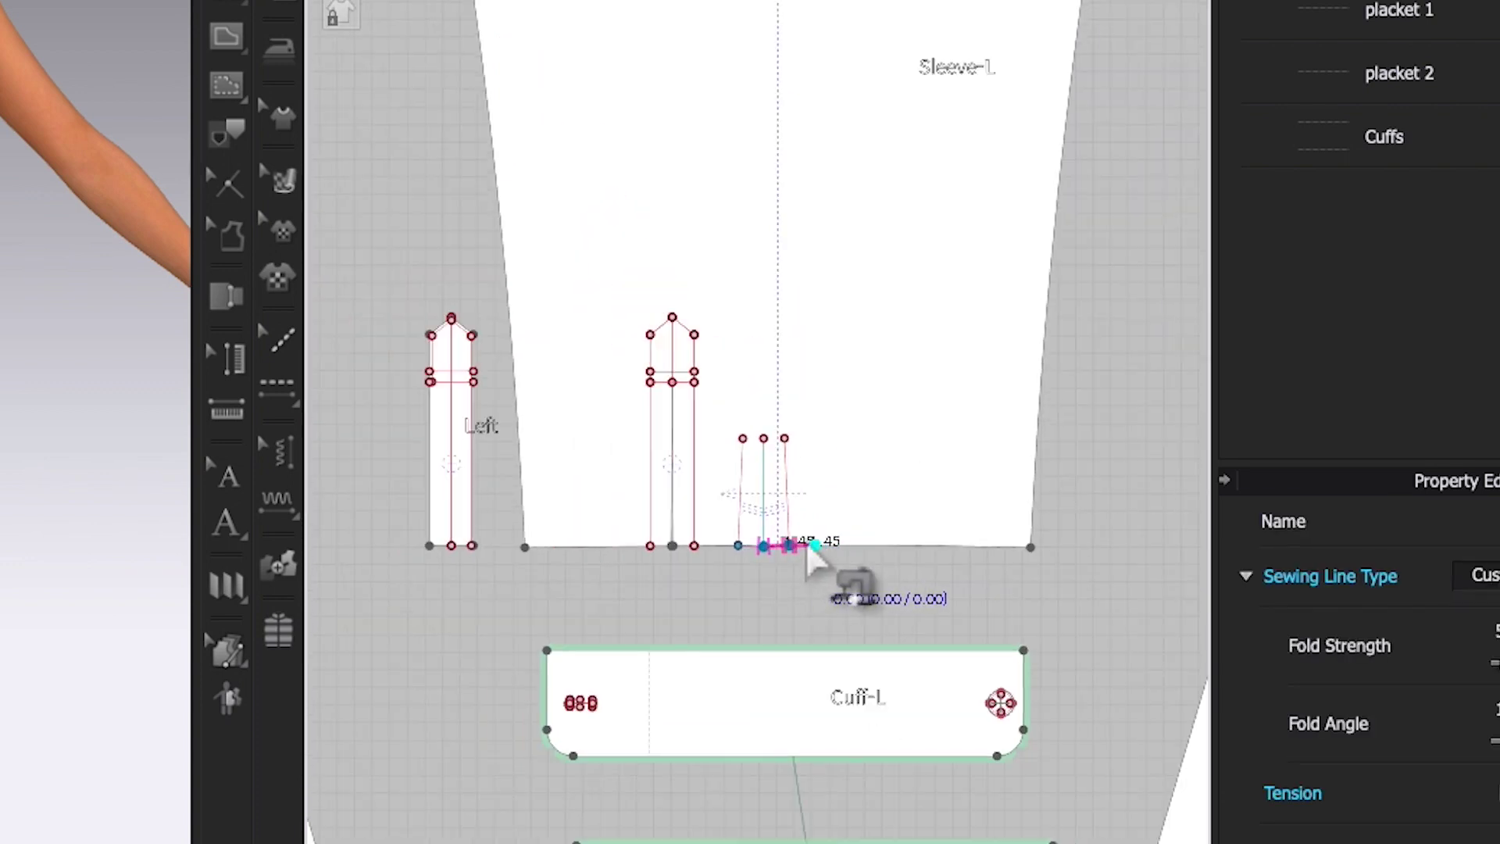
{"action": "left_click", "coordinate": [813, 547]}
{"action": "key", "text": "n"}
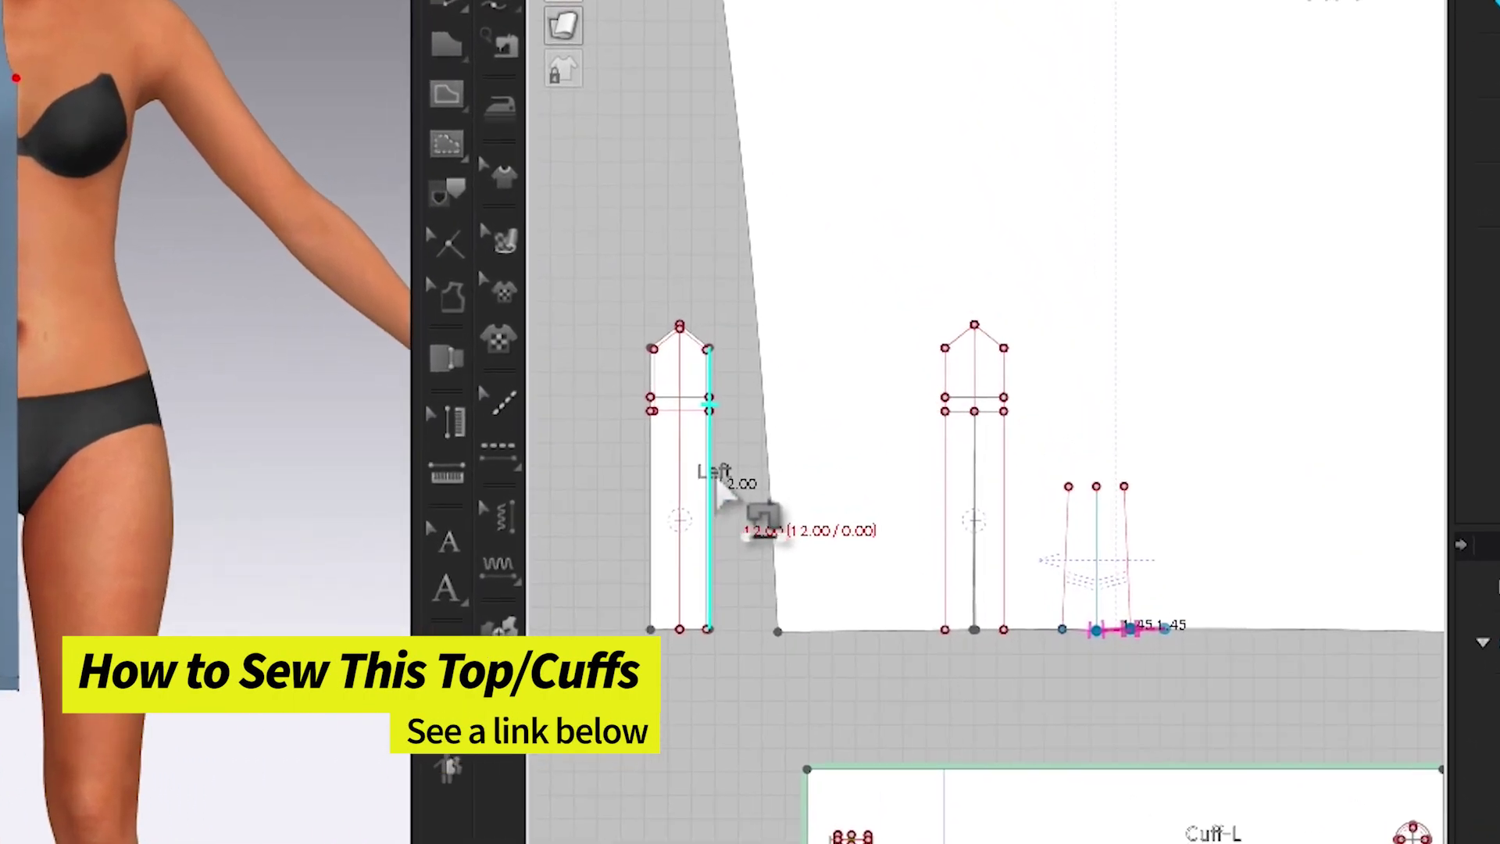
Step: Sew the Left placket's 12.00, 2.70 and slanted top edges to the middle placket's matching edges
{"action": "left_click", "coordinate": [735, 472]}
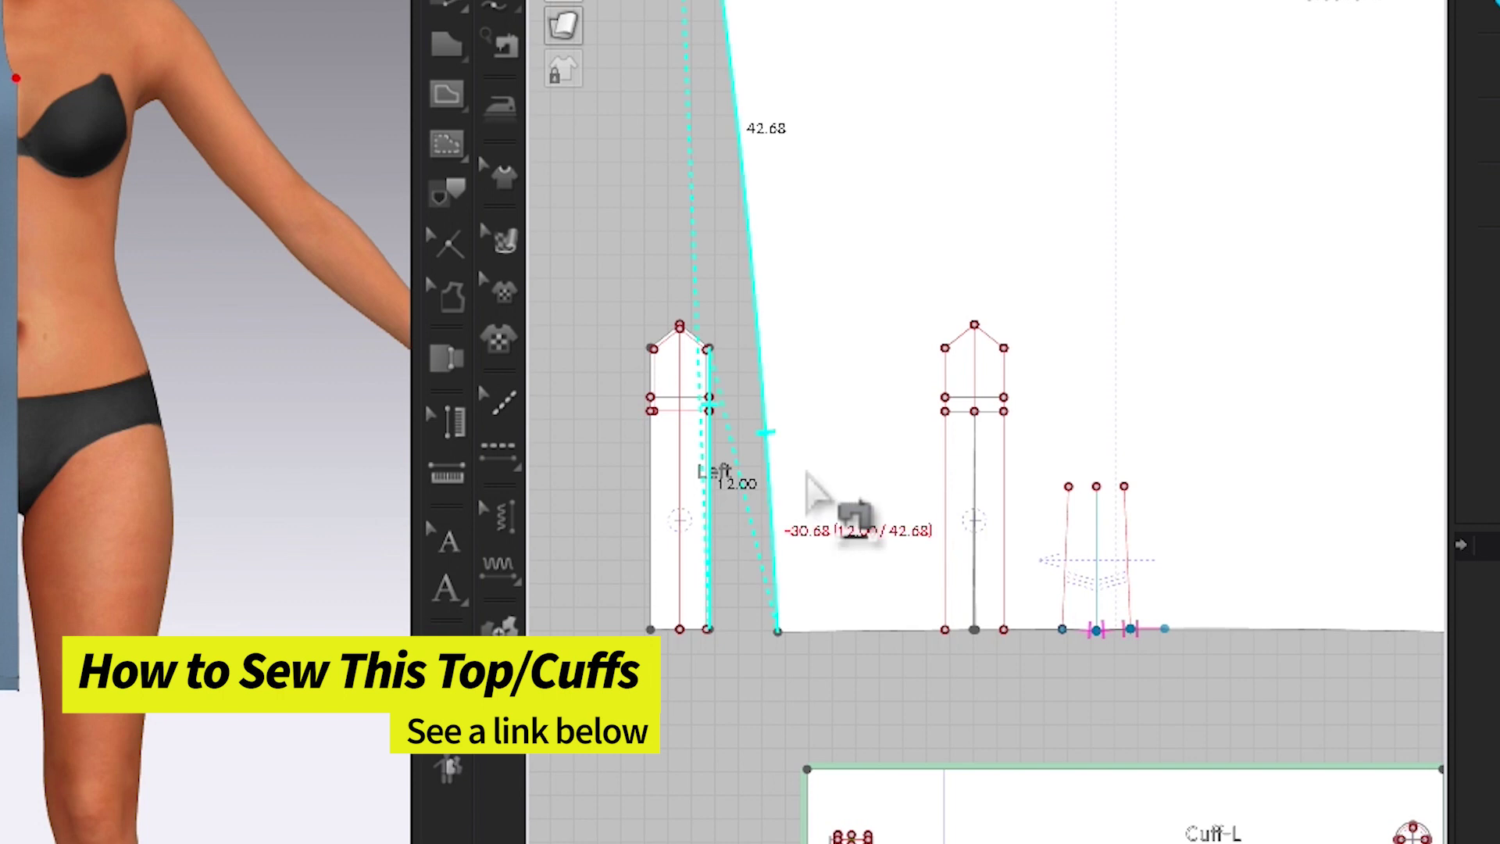
{"action": "left_click", "coordinate": [1006, 480]}
{"action": "left_click", "coordinate": [651, 351]}
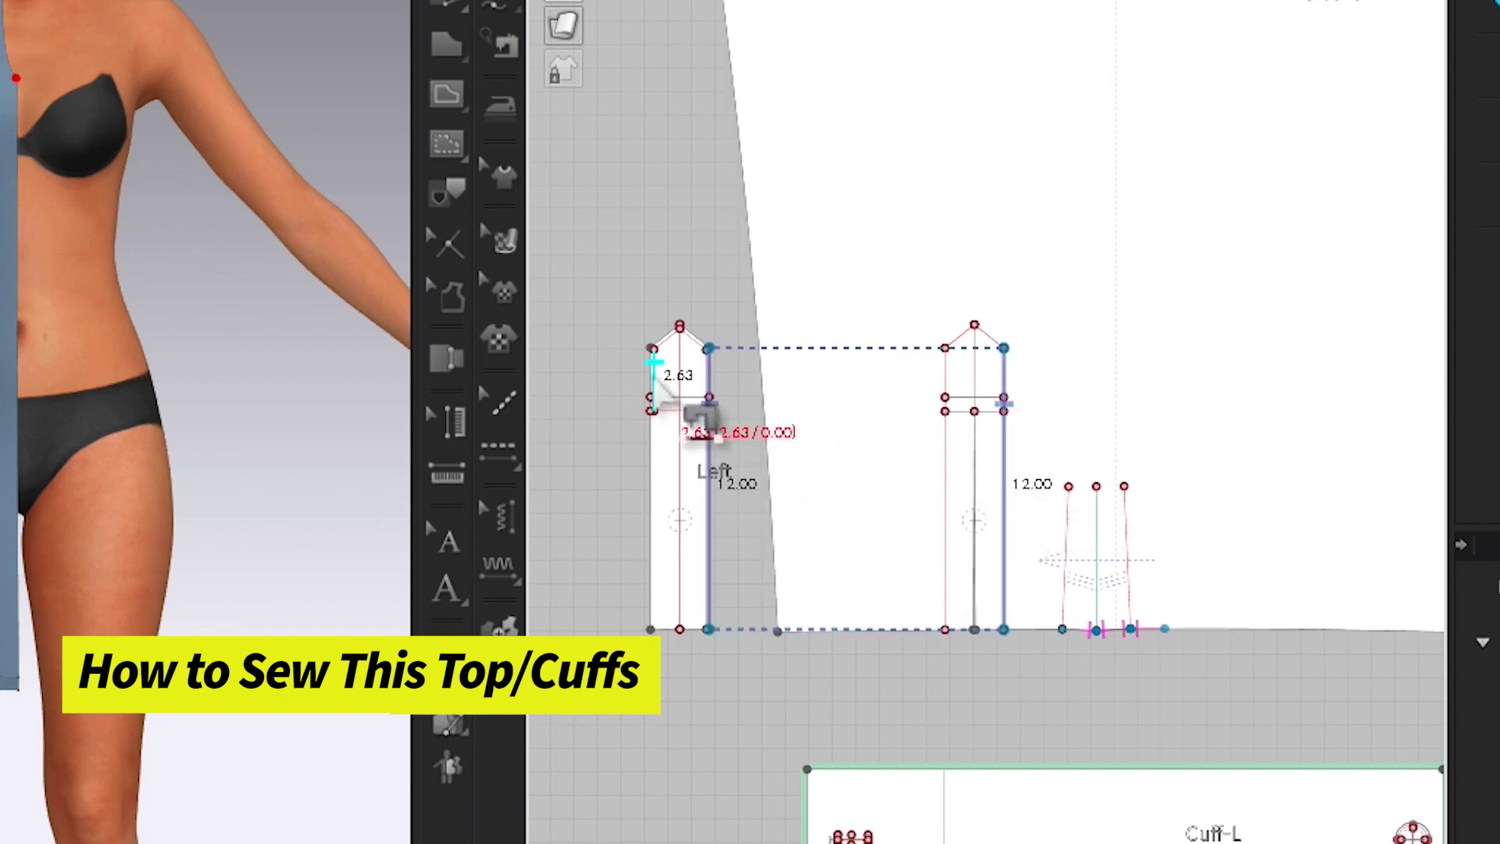
{"action": "left_click", "coordinate": [651, 396]}
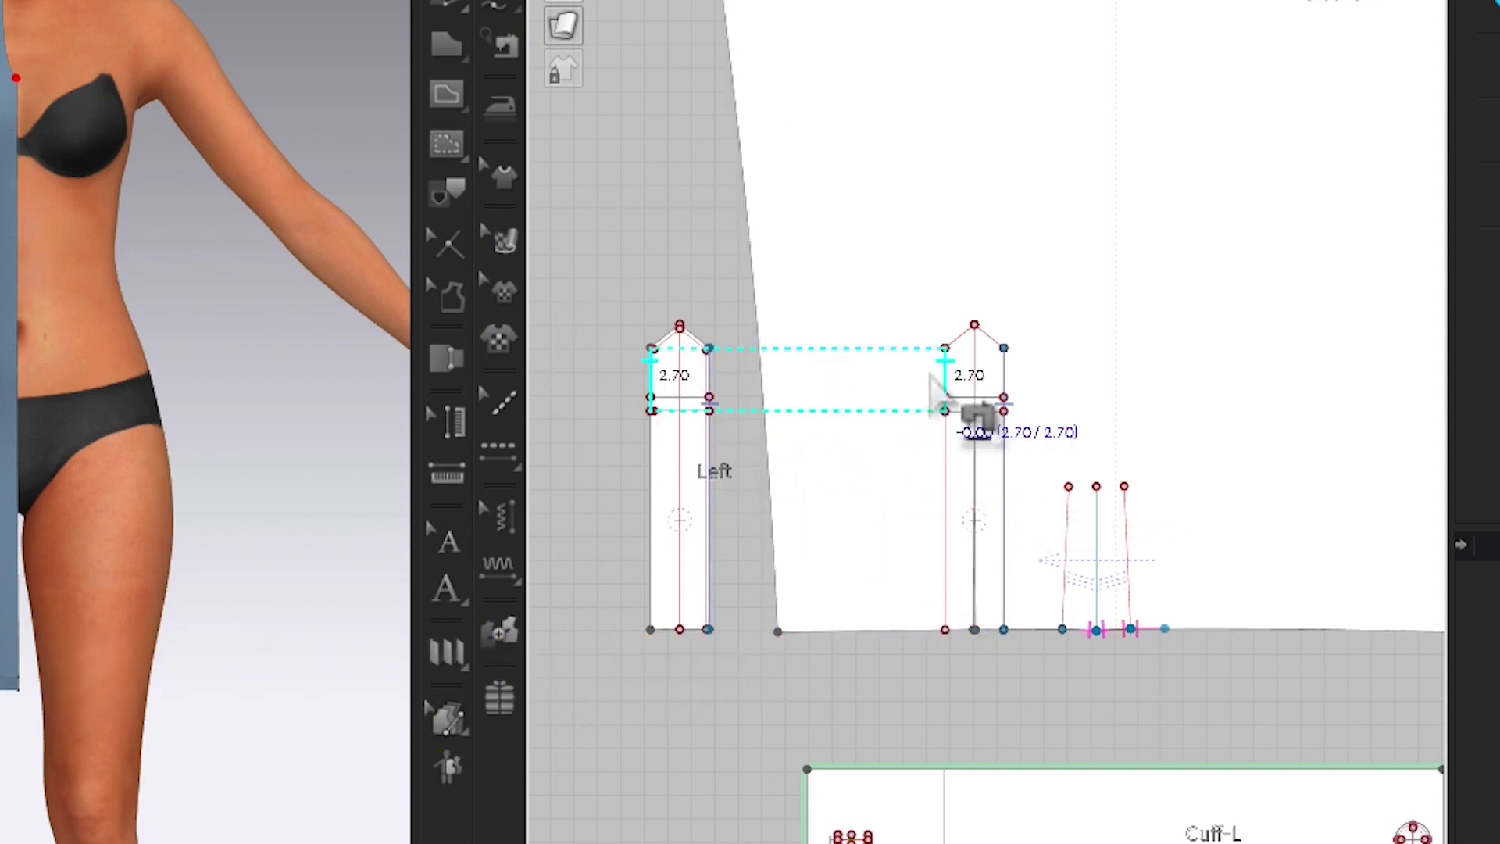
{"action": "left_click", "coordinate": [944, 391]}
{"action": "left_click", "coordinate": [664, 337]}
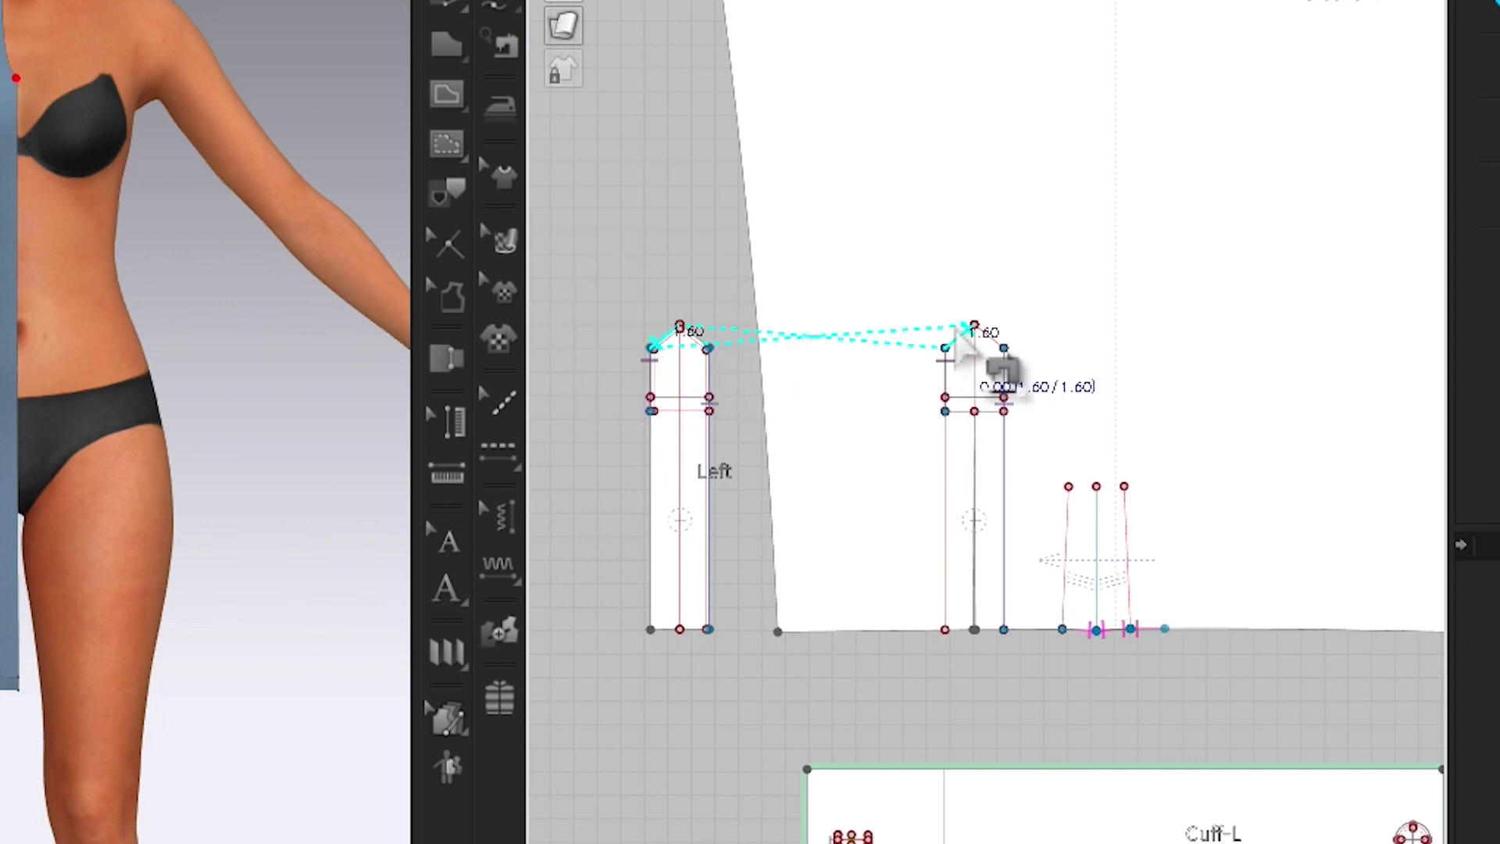
{"action": "left_click", "coordinate": [959, 336]}
{"action": "left_click", "coordinate": [701, 341]}
{"action": "left_click", "coordinate": [994, 339]}
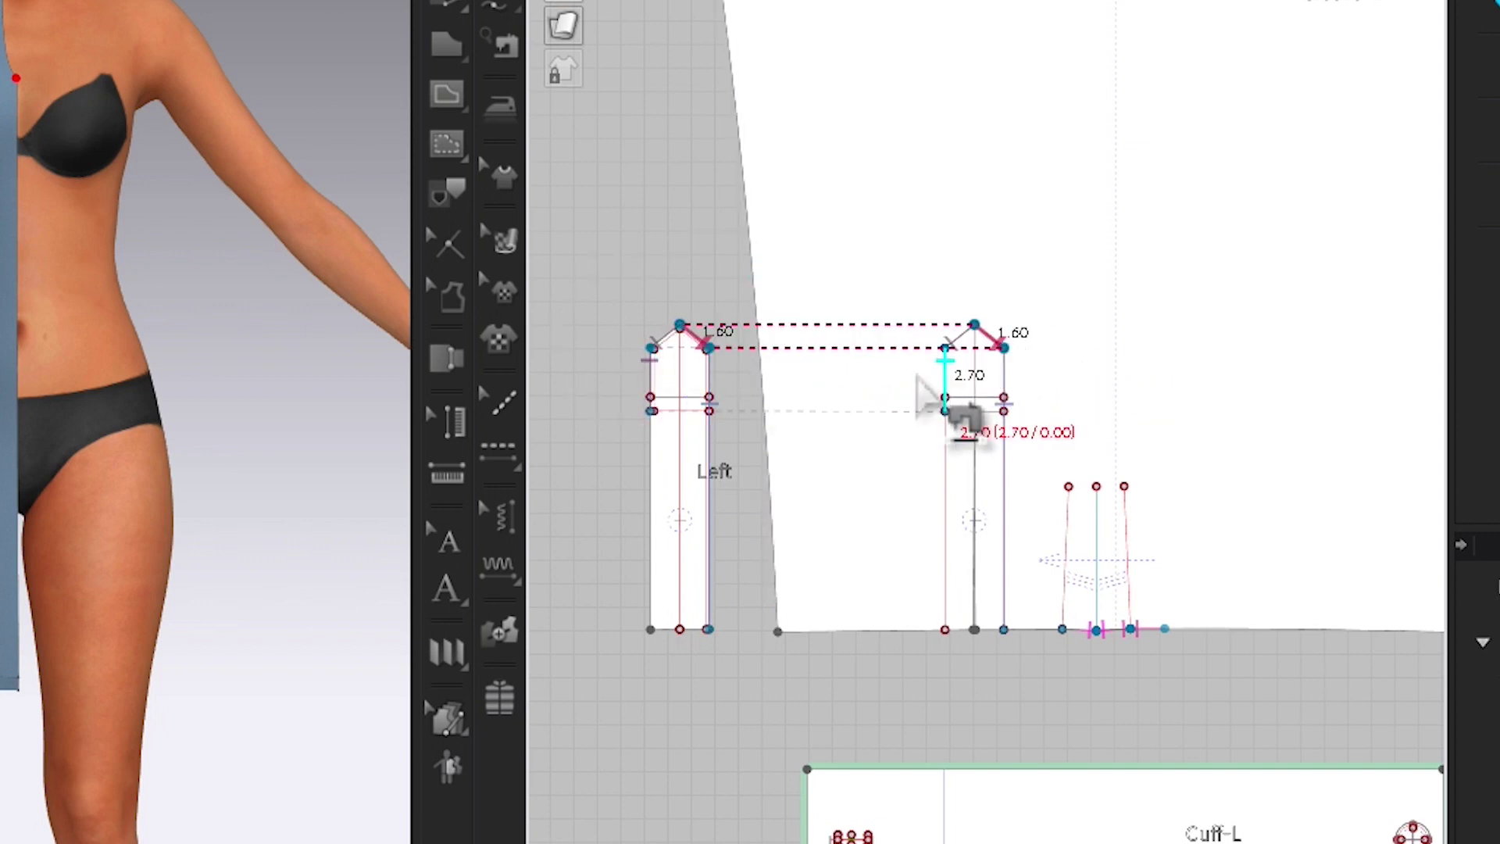
{"action": "scroll", "coordinate": [886, 406], "scroll_direction": "down", "scroll_amount": 2}
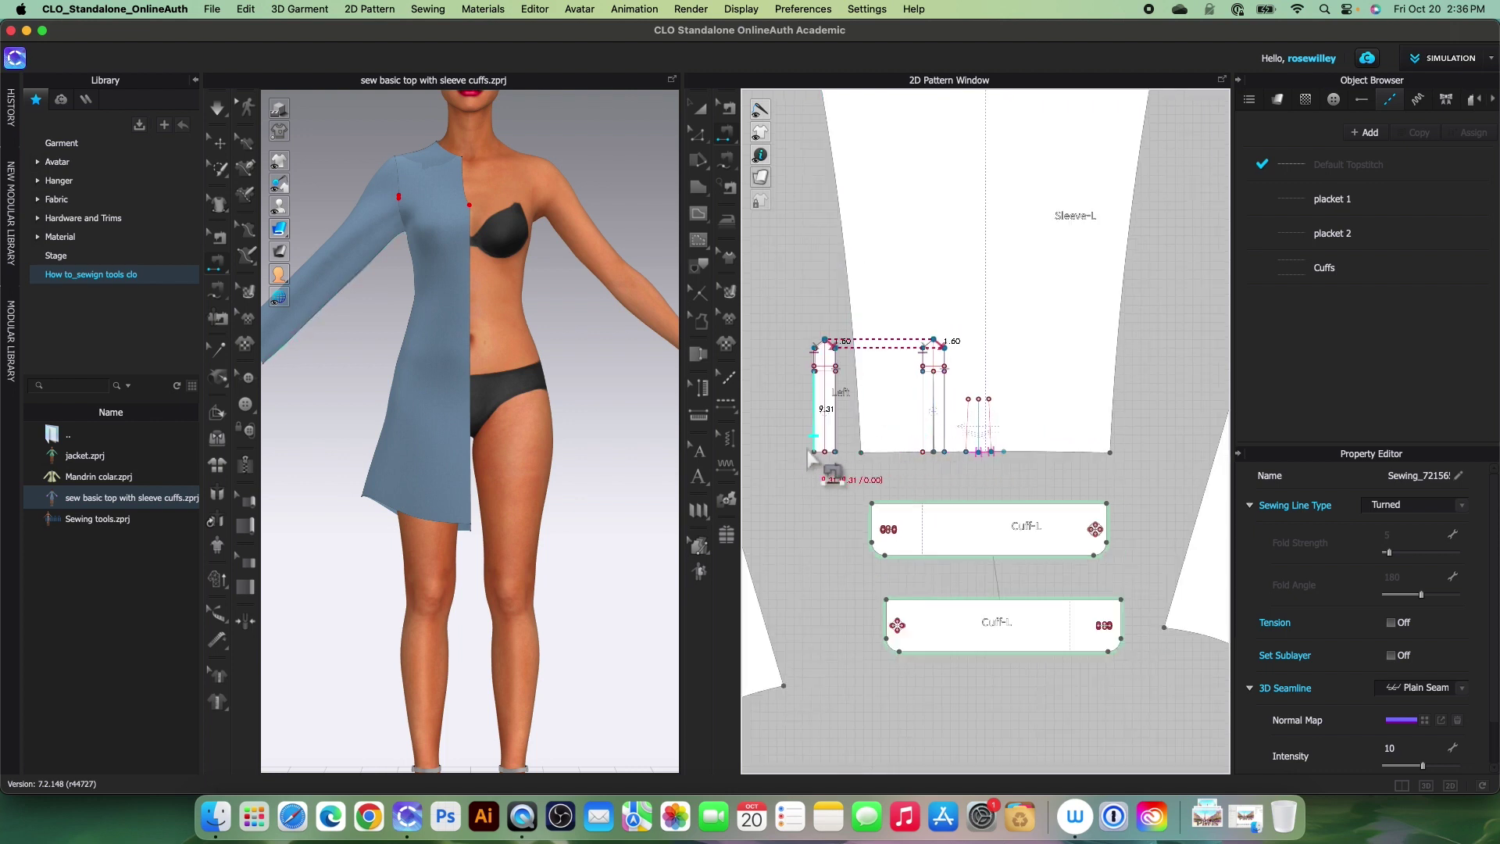
{"action": "key", "text": "m"}
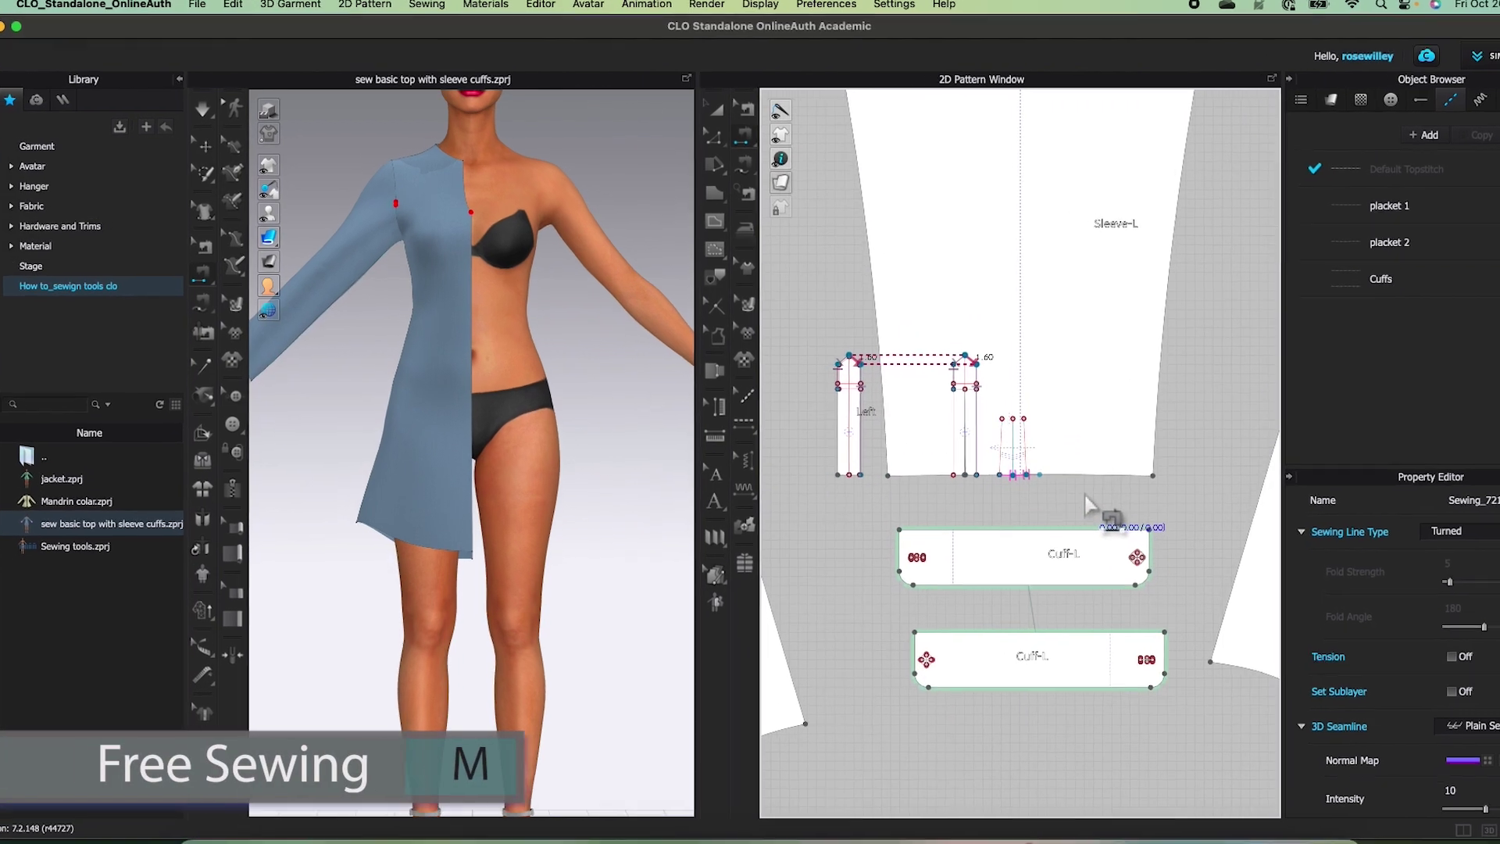
Step: With Free Sewing, start with Cuff-L's 27.10 top edge, then both plackets' 2.50 bottom edges
{"action": "left_click", "coordinate": [814, 189]}
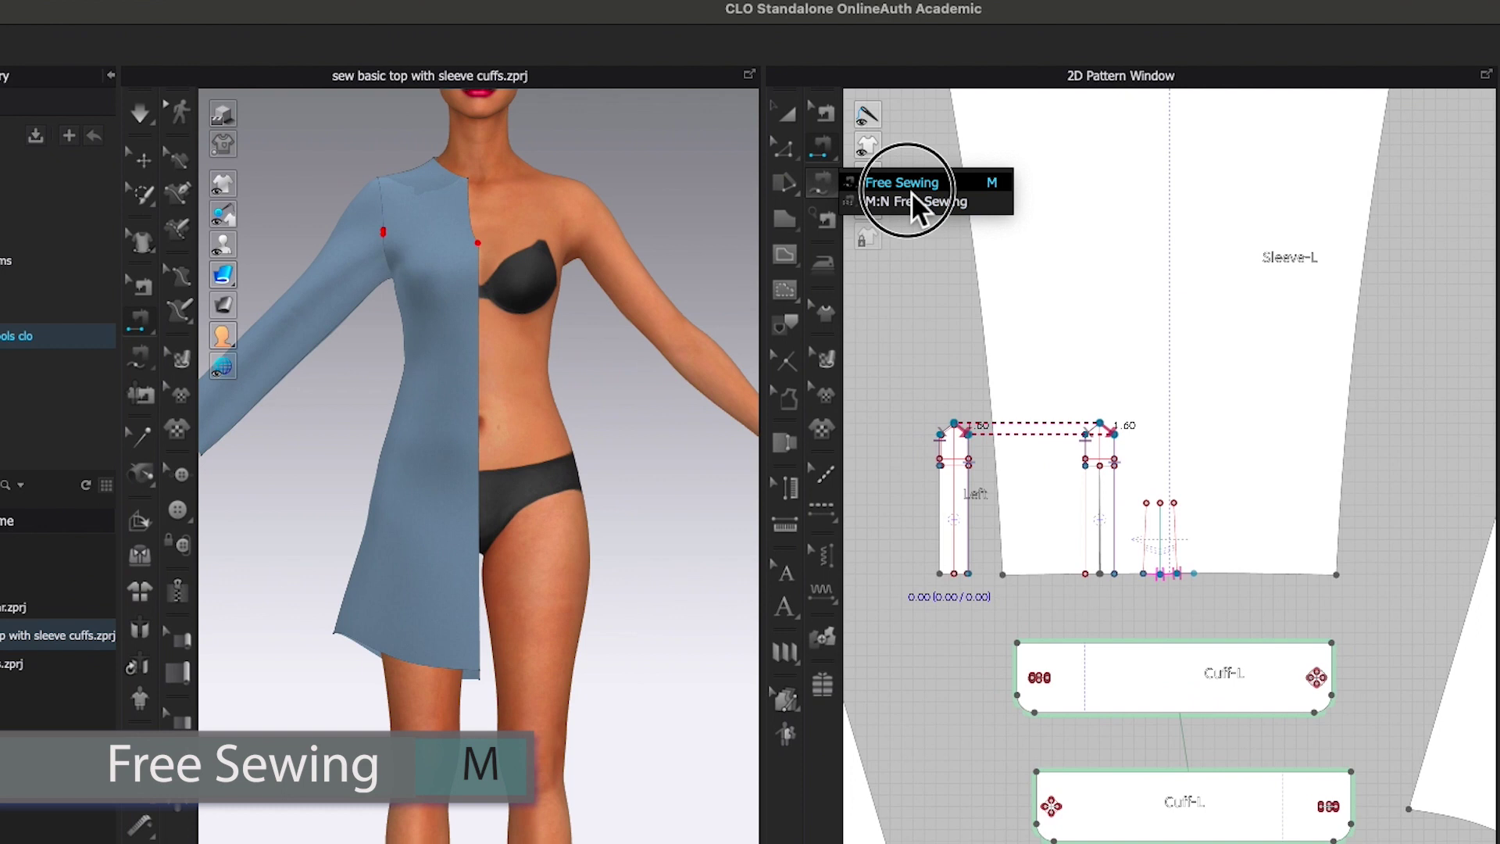
{"action": "left_click", "coordinate": [911, 191]}
{"action": "left_click", "coordinate": [1246, 644]}
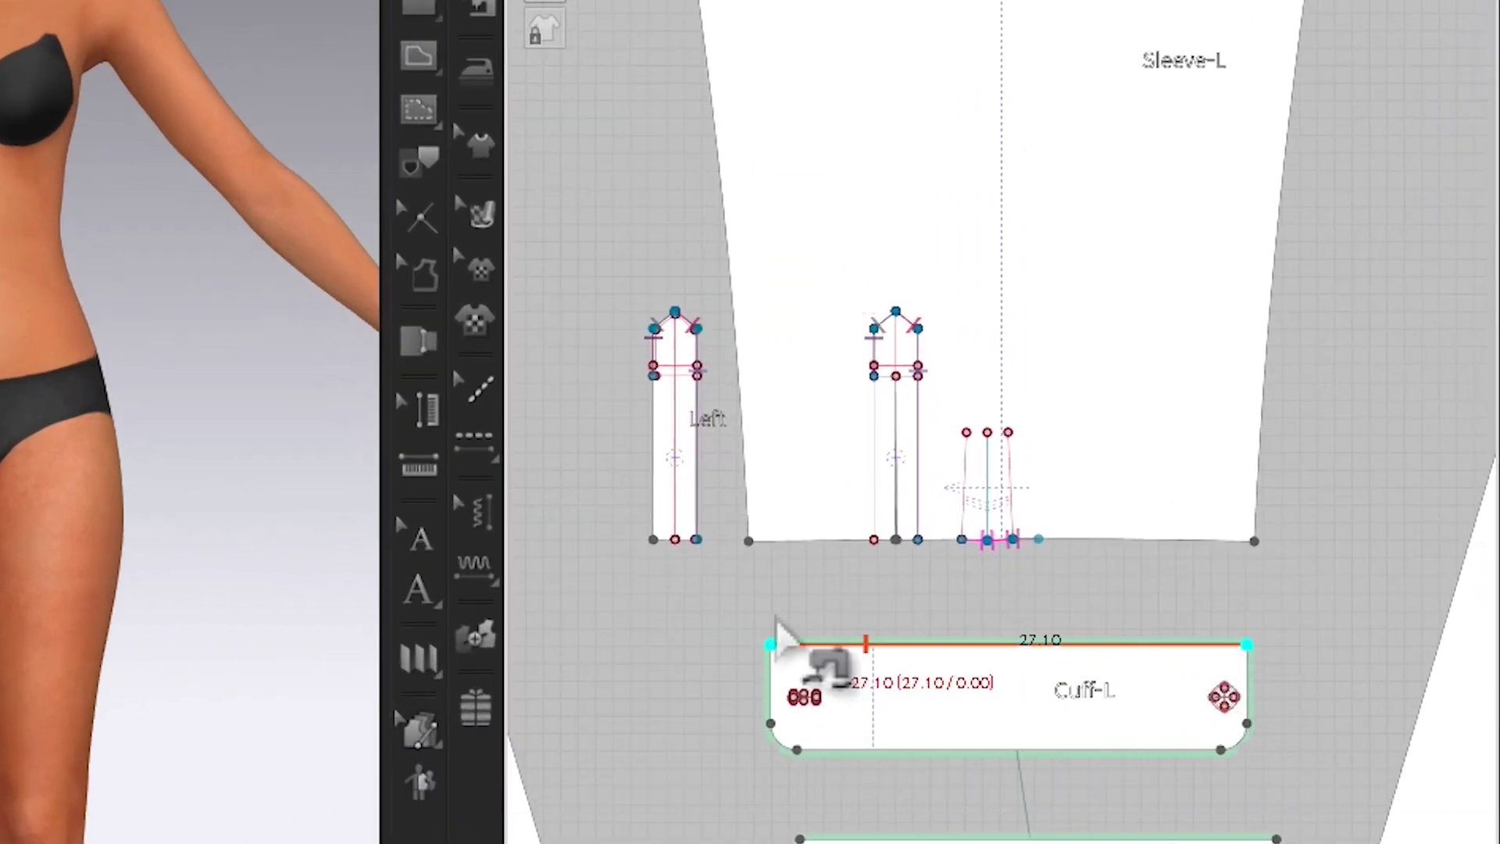
{"action": "left_click", "coordinate": [654, 539]}
{"action": "left_click", "coordinate": [698, 540]}
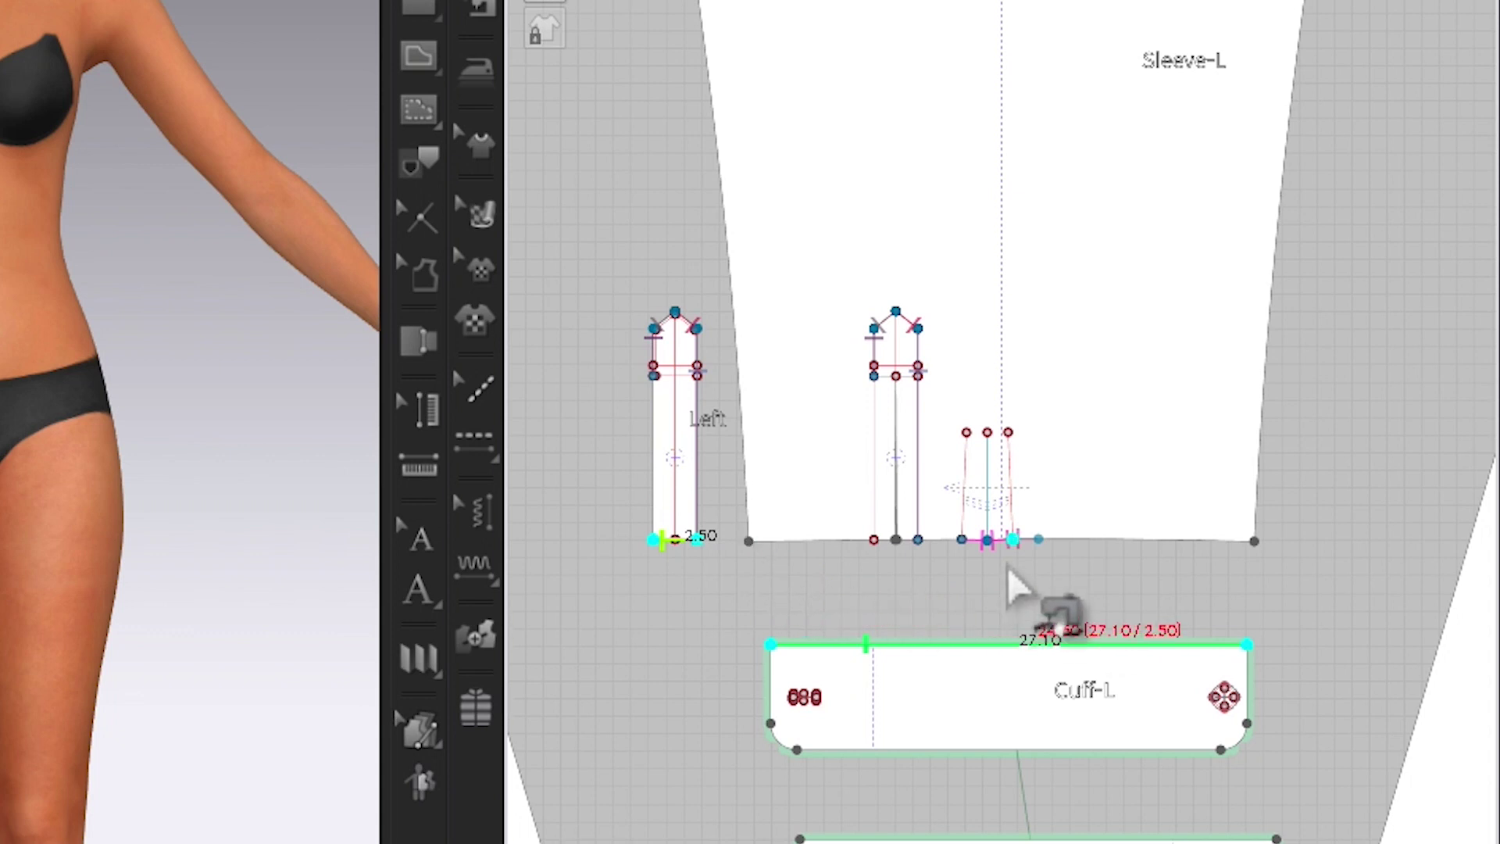
{"action": "scroll", "coordinate": [1008, 572], "scroll_direction": "up", "scroll_amount": 3}
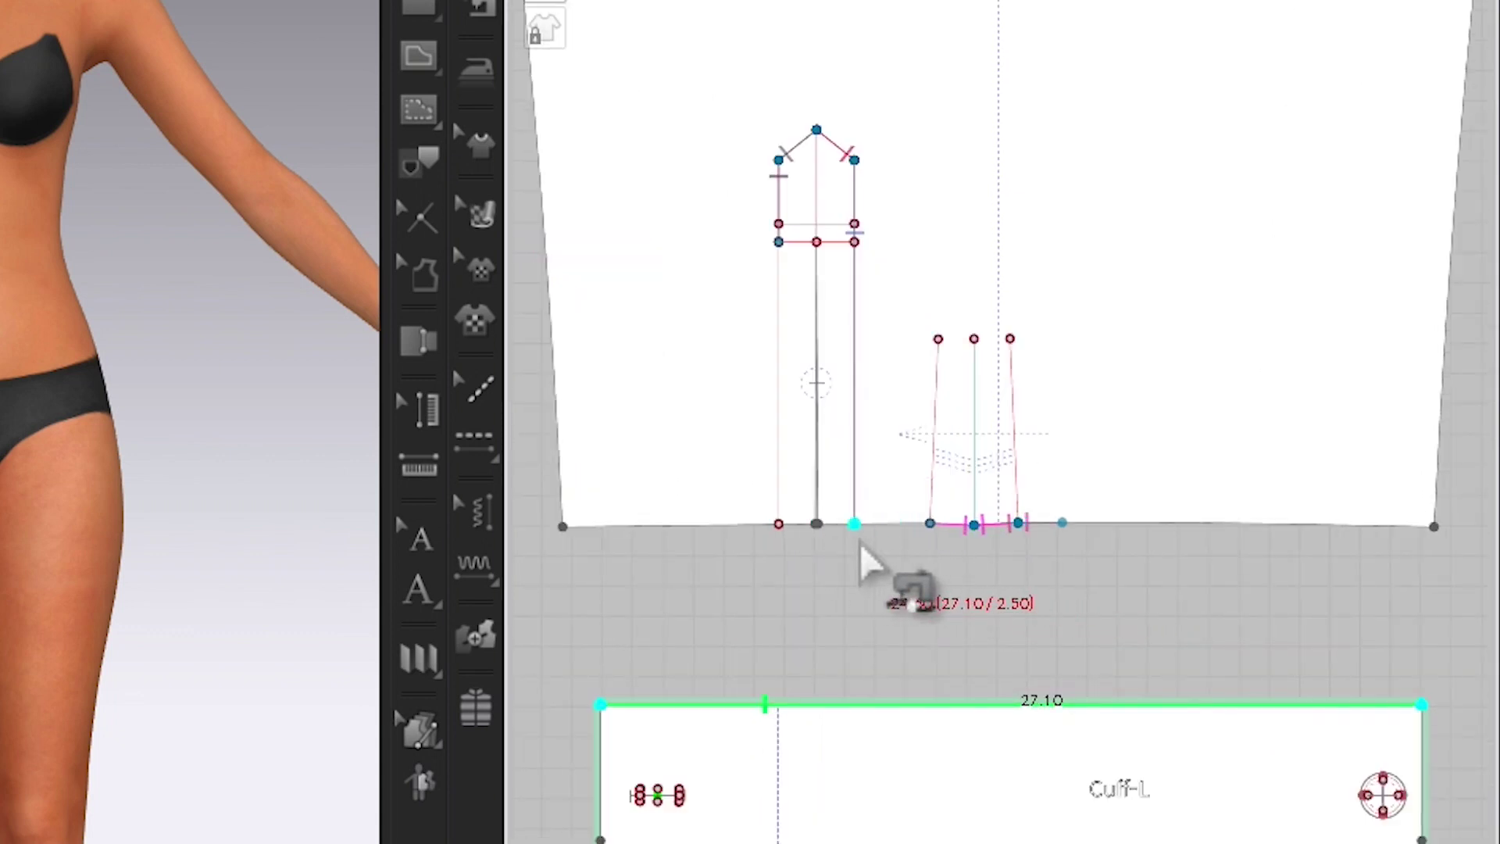
{"action": "scroll", "coordinate": [859, 550], "scroll_direction": "up", "scroll_amount": 2}
{"action": "left_click", "coordinate": [853, 513]}
{"action": "left_click", "coordinate": [982, 515]}
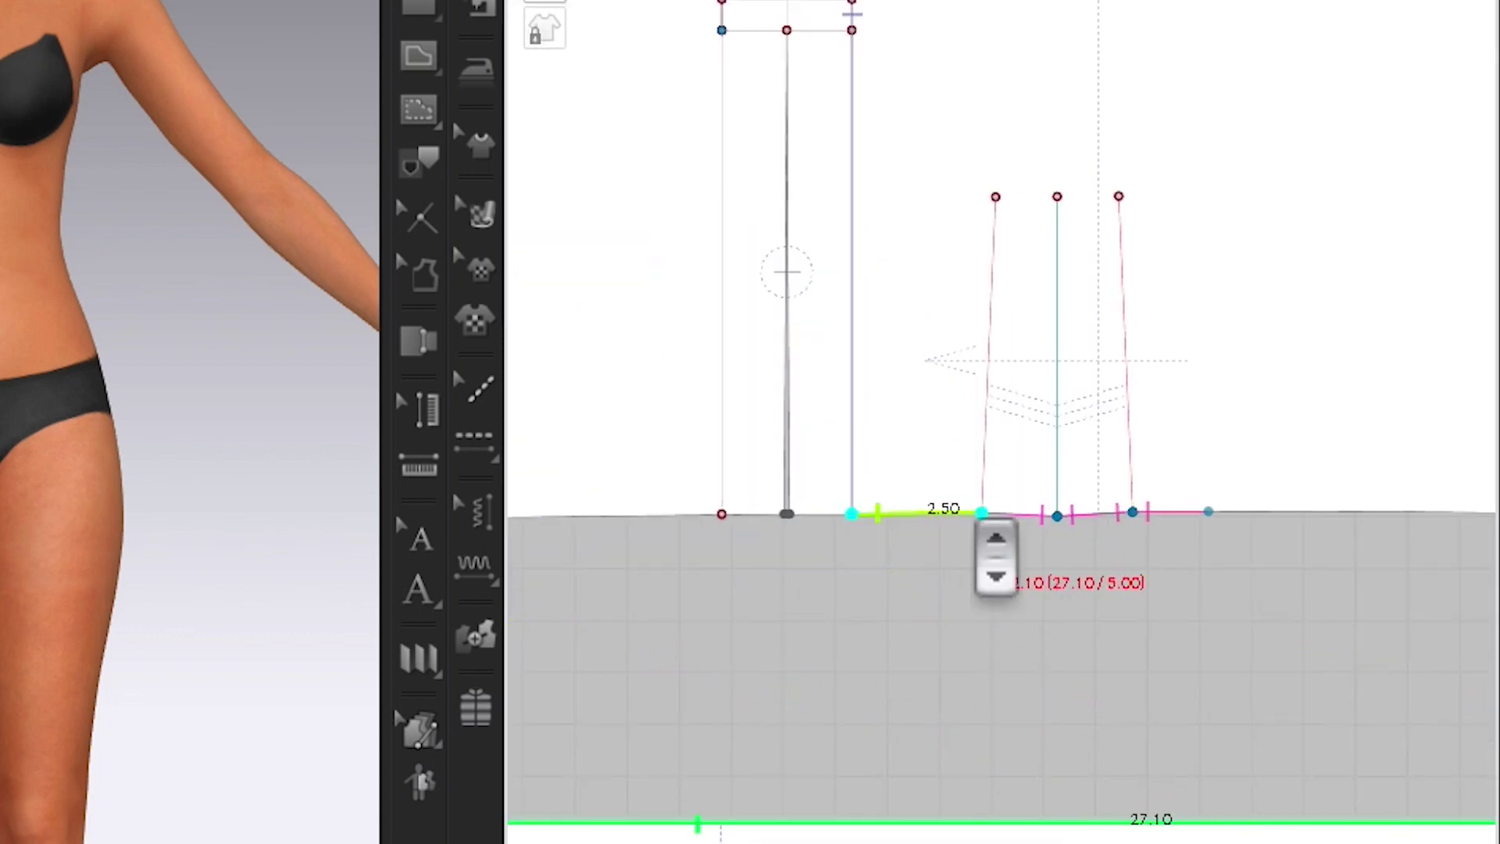
{"action": "scroll", "coordinate": [993, 539], "scroll_direction": "down", "scroll_amount": 3}
Step: Add the 13.73 and 8.33 sleeve hem segments to complete the cuff seam
{"action": "left_click", "coordinate": [1040, 516]}
{"action": "left_click", "coordinate": [1348, 517]}
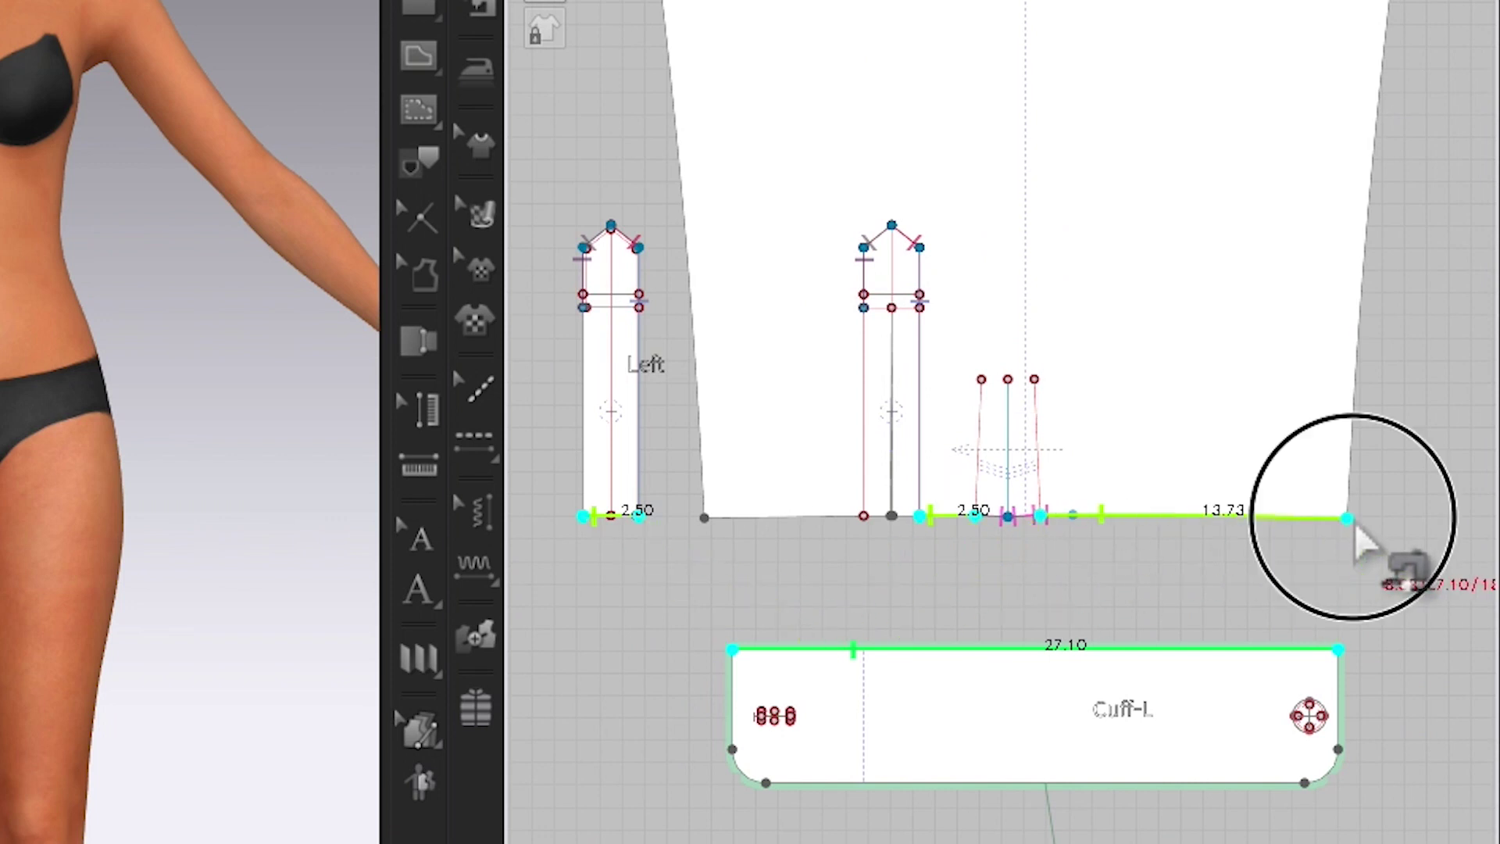
{"action": "left_click", "coordinate": [705, 518]}
{"action": "scroll", "coordinate": [891, 522], "scroll_direction": "up", "scroll_amount": 3}
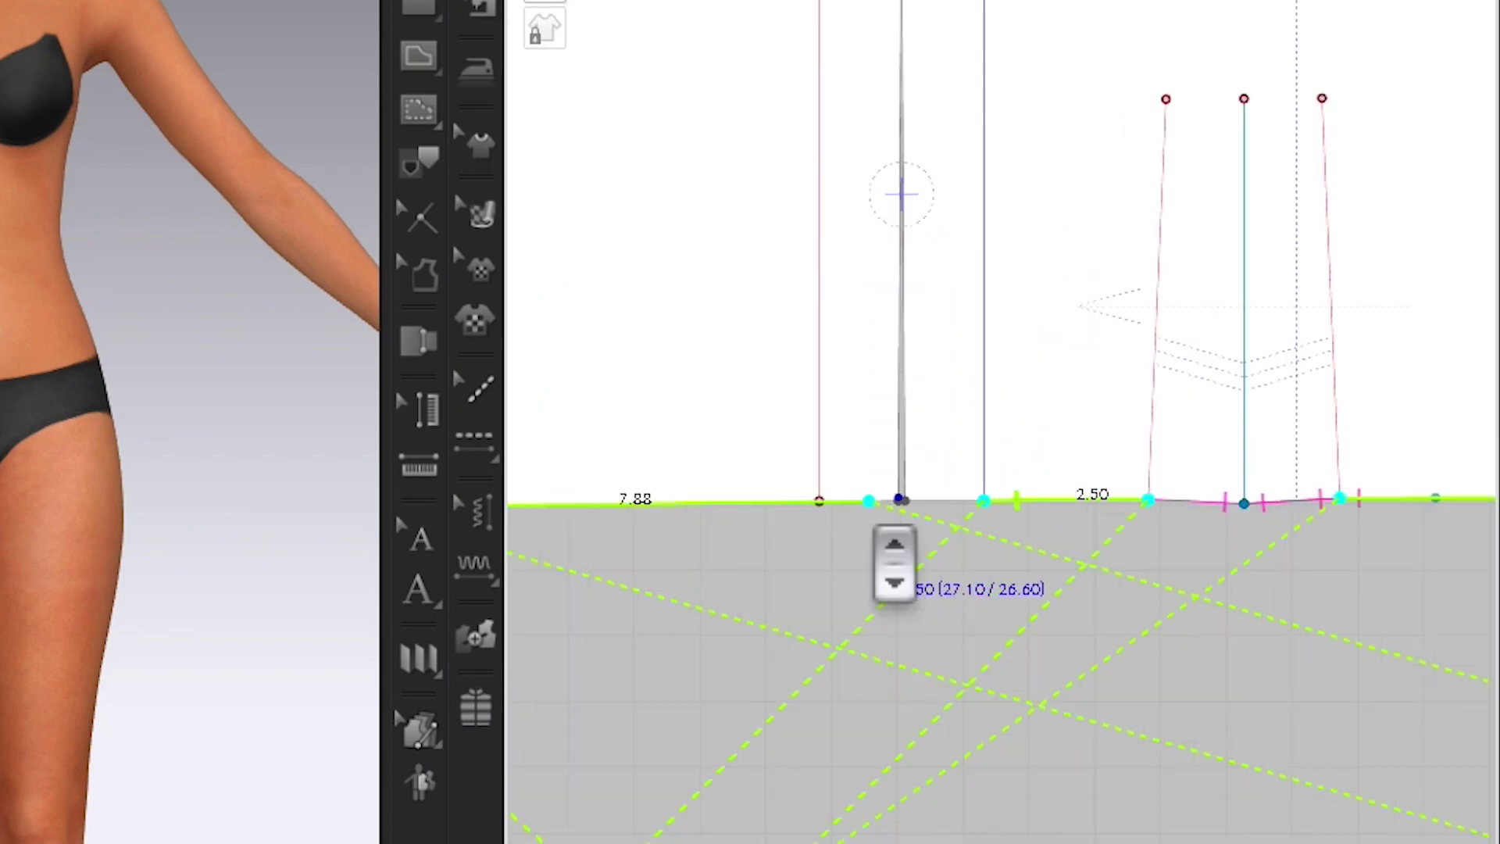
{"action": "scroll", "coordinate": [890, 539], "scroll_direction": "up", "scroll_amount": 1}
{"action": "left_click", "coordinate": [907, 494]}
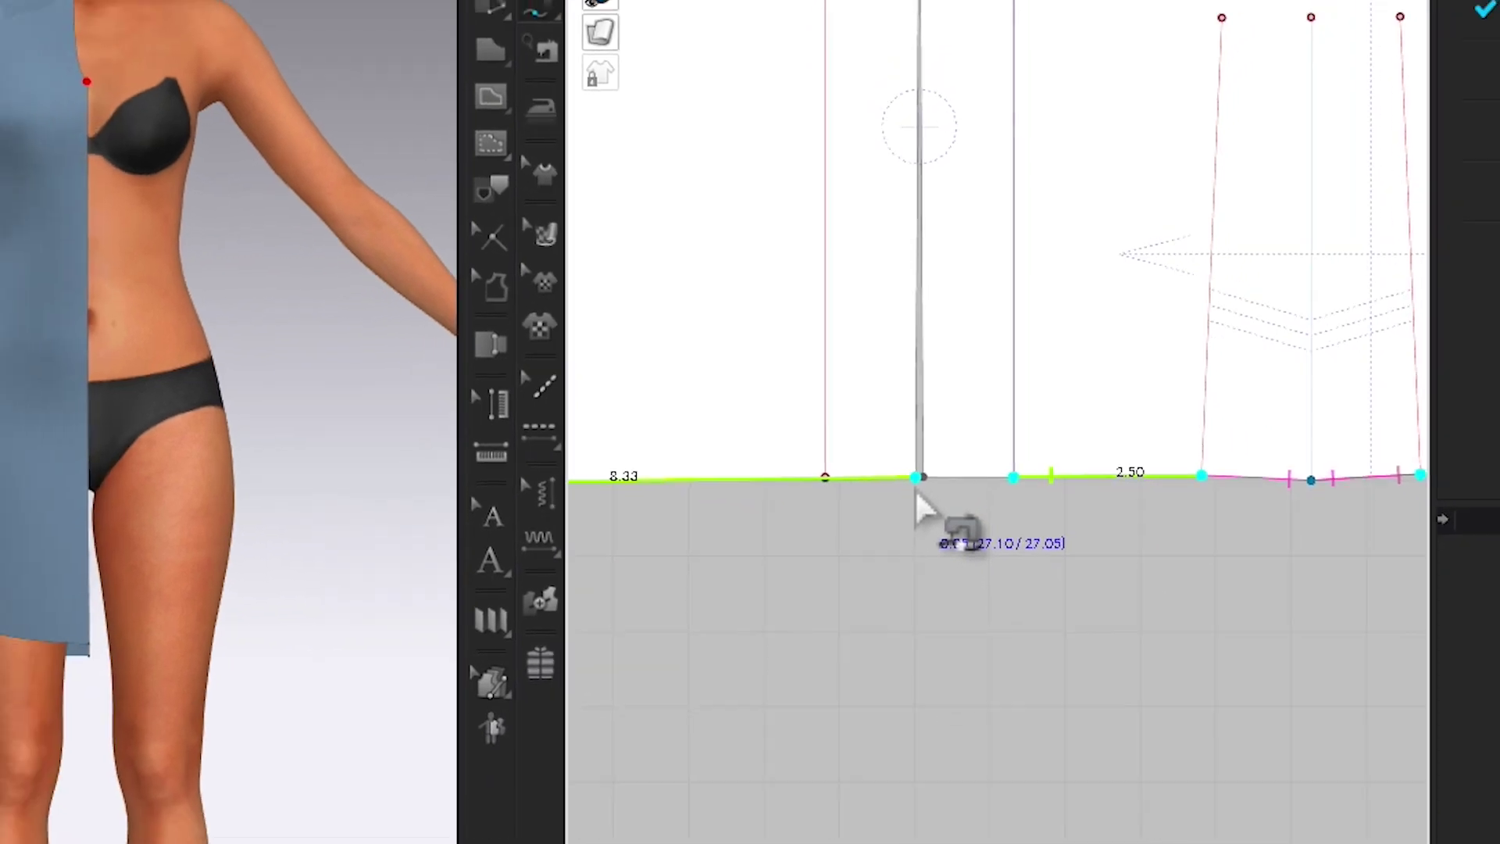
{"action": "left_click", "coordinate": [908, 510]}
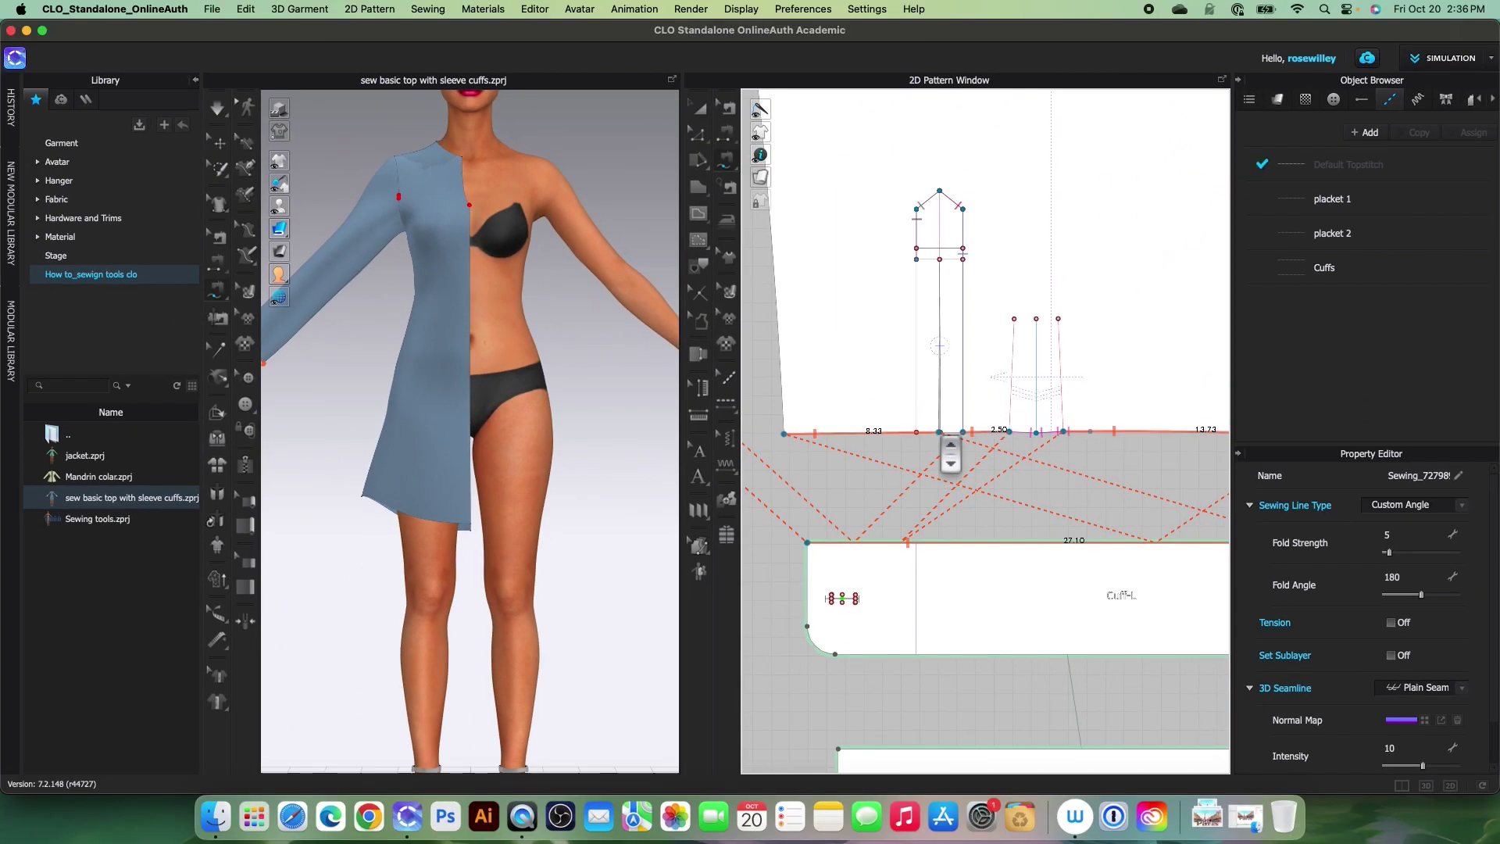
{"action": "scroll", "coordinate": [946, 449], "scroll_direction": "down", "scroll_amount": 5}
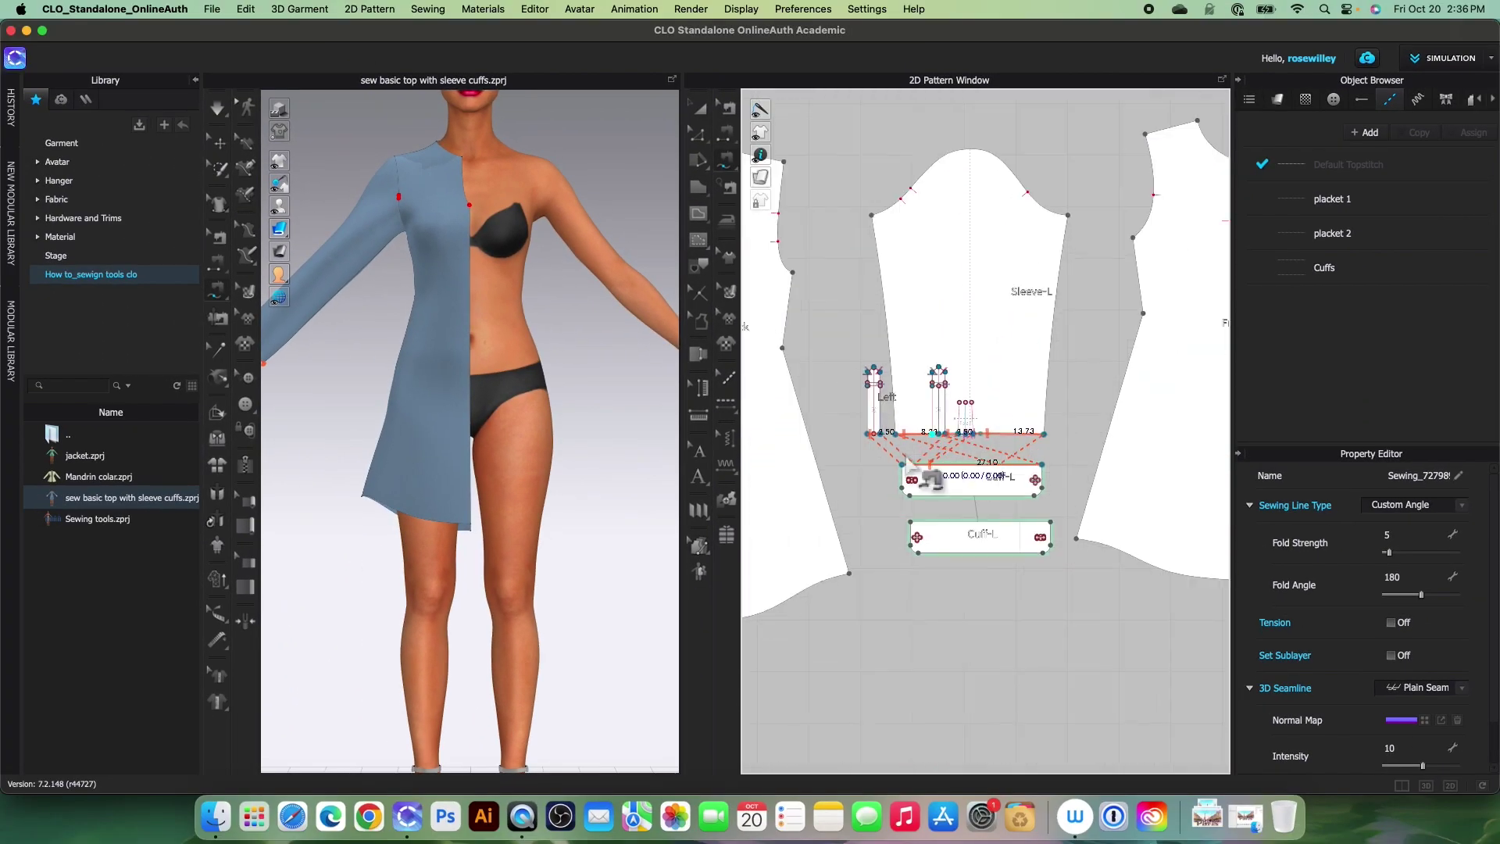
{"action": "left_click", "coordinate": [703, 112]}
{"action": "left_click_drag", "start_coordinate": [887, 520], "coordinate": [1072, 577]}
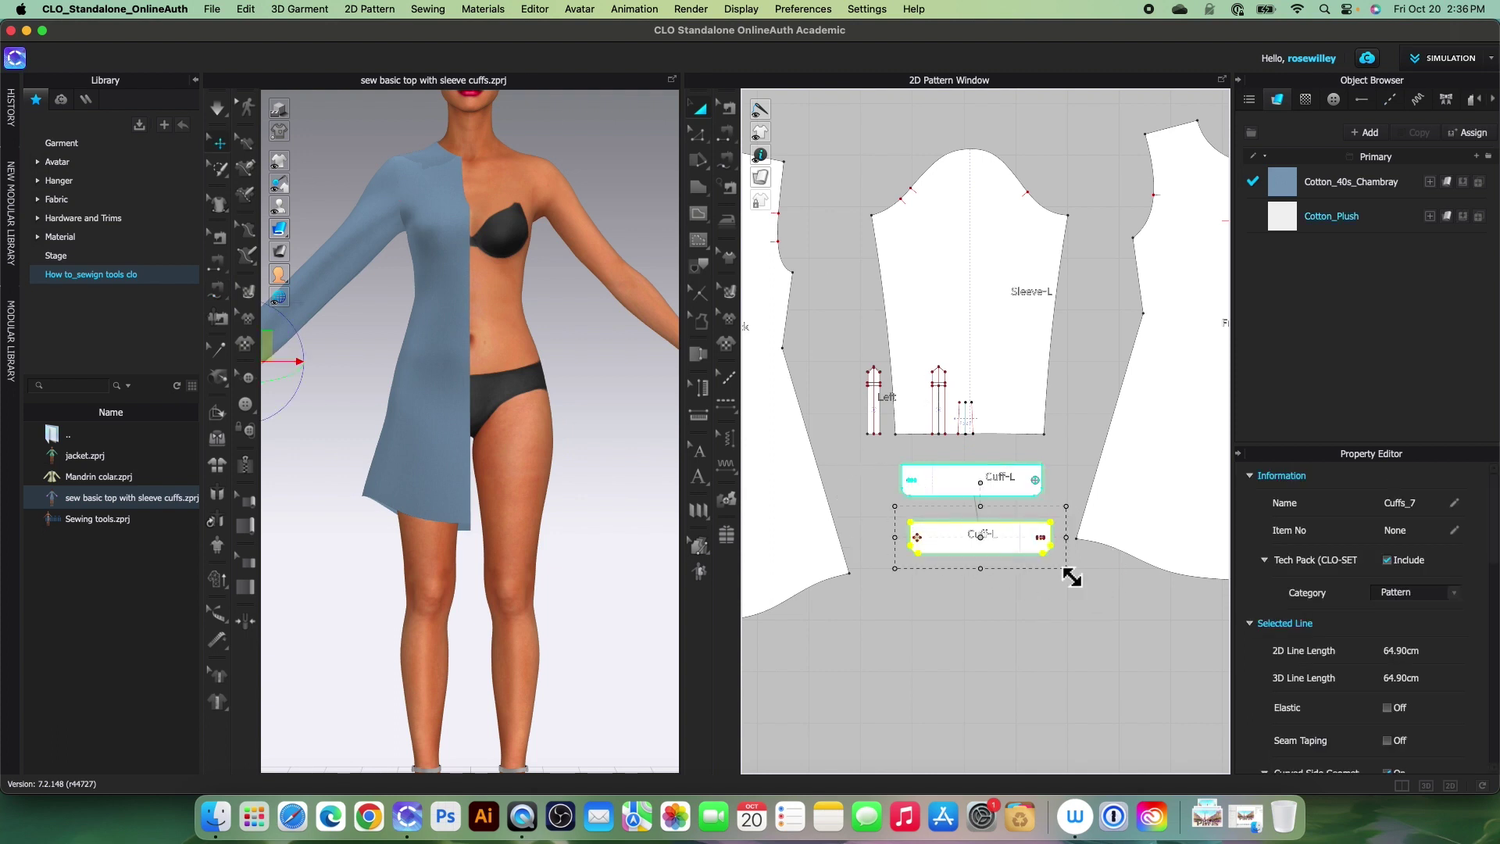
{"action": "key", "text": "Delete"}
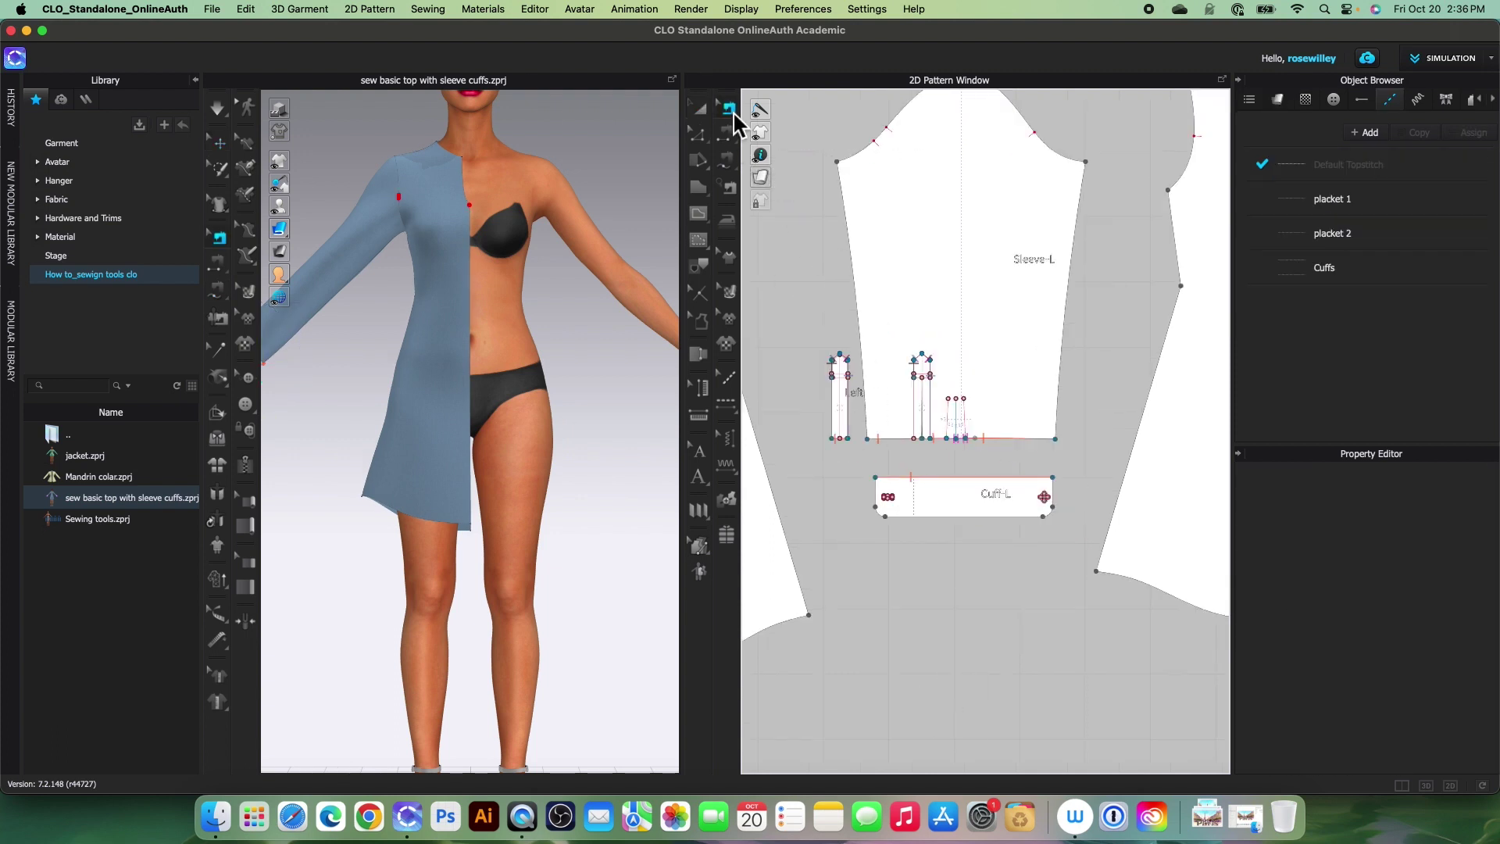
{"action": "scroll", "coordinate": [924, 434], "scroll_direction": "down", "scroll_amount": 3}
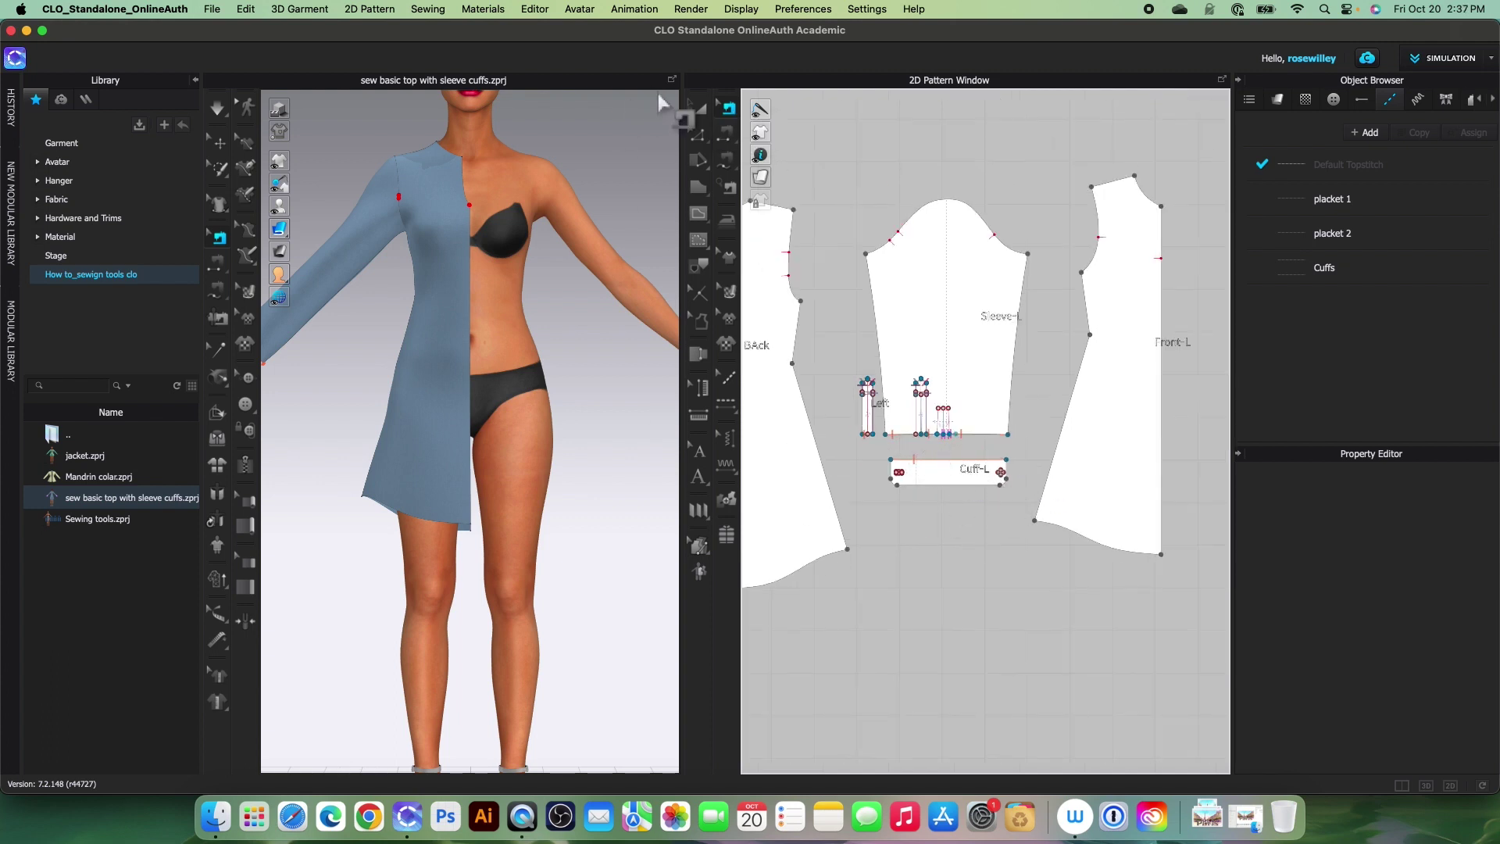
{"action": "left_click", "coordinate": [699, 111]}
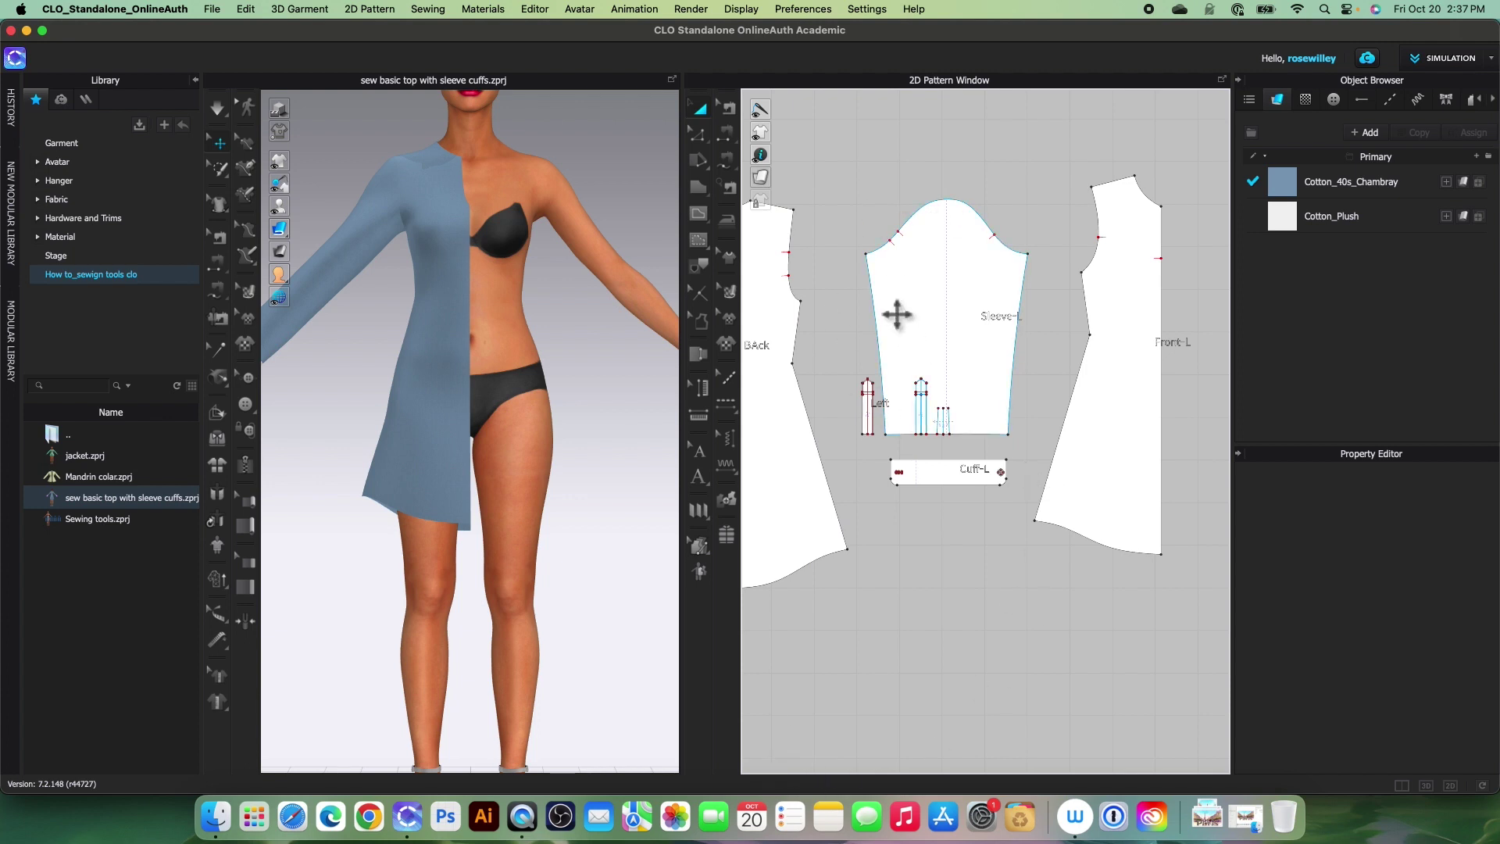
{"action": "left_click", "coordinate": [729, 109]}
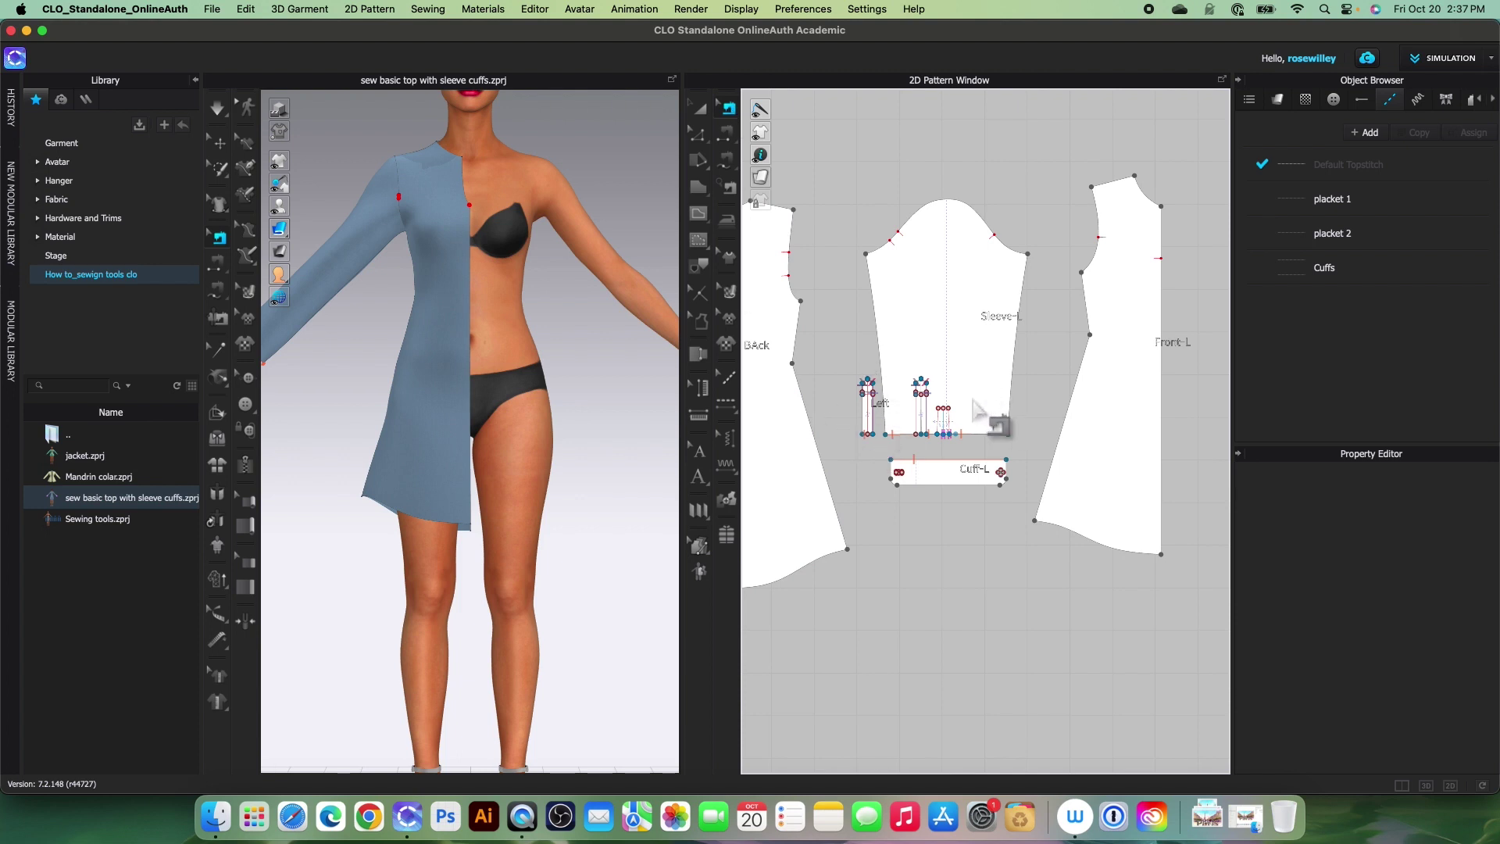
{"action": "scroll", "coordinate": [975, 406], "scroll_direction": "down", "scroll_amount": 3}
{"action": "scroll", "coordinate": [922, 321], "scroll_direction": "up", "scroll_amount": 3}
{"action": "scroll", "coordinate": [915, 312], "scroll_direction": "down", "scroll_amount": 2}
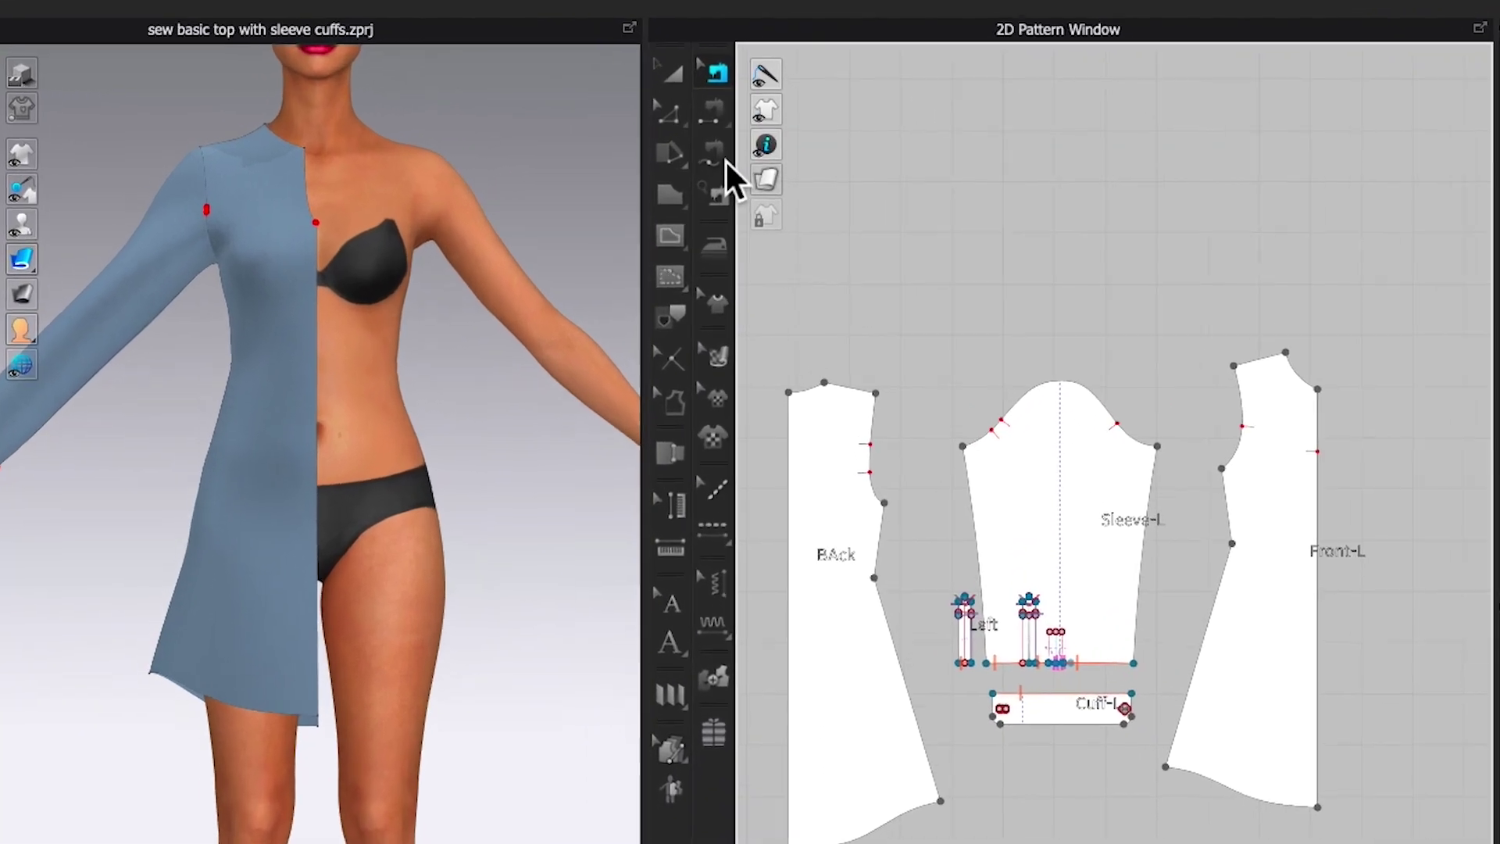
Step: Sew the Sleeve-L cap to the Back and Front-L armholes as one M:N seam
{"action": "left_click", "coordinate": [725, 160]}
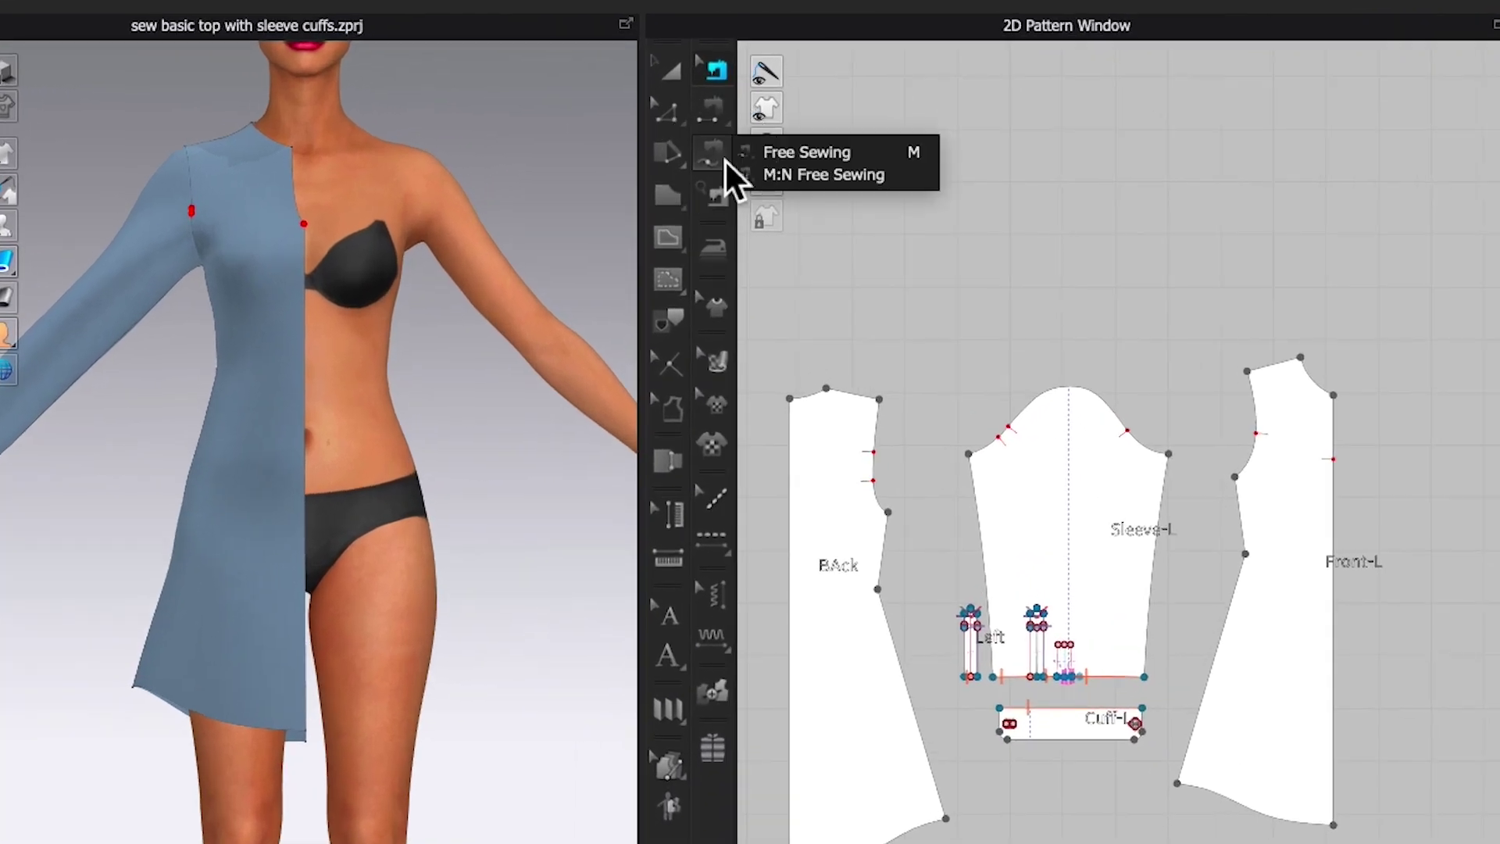
{"action": "left_click", "coordinate": [876, 156]}
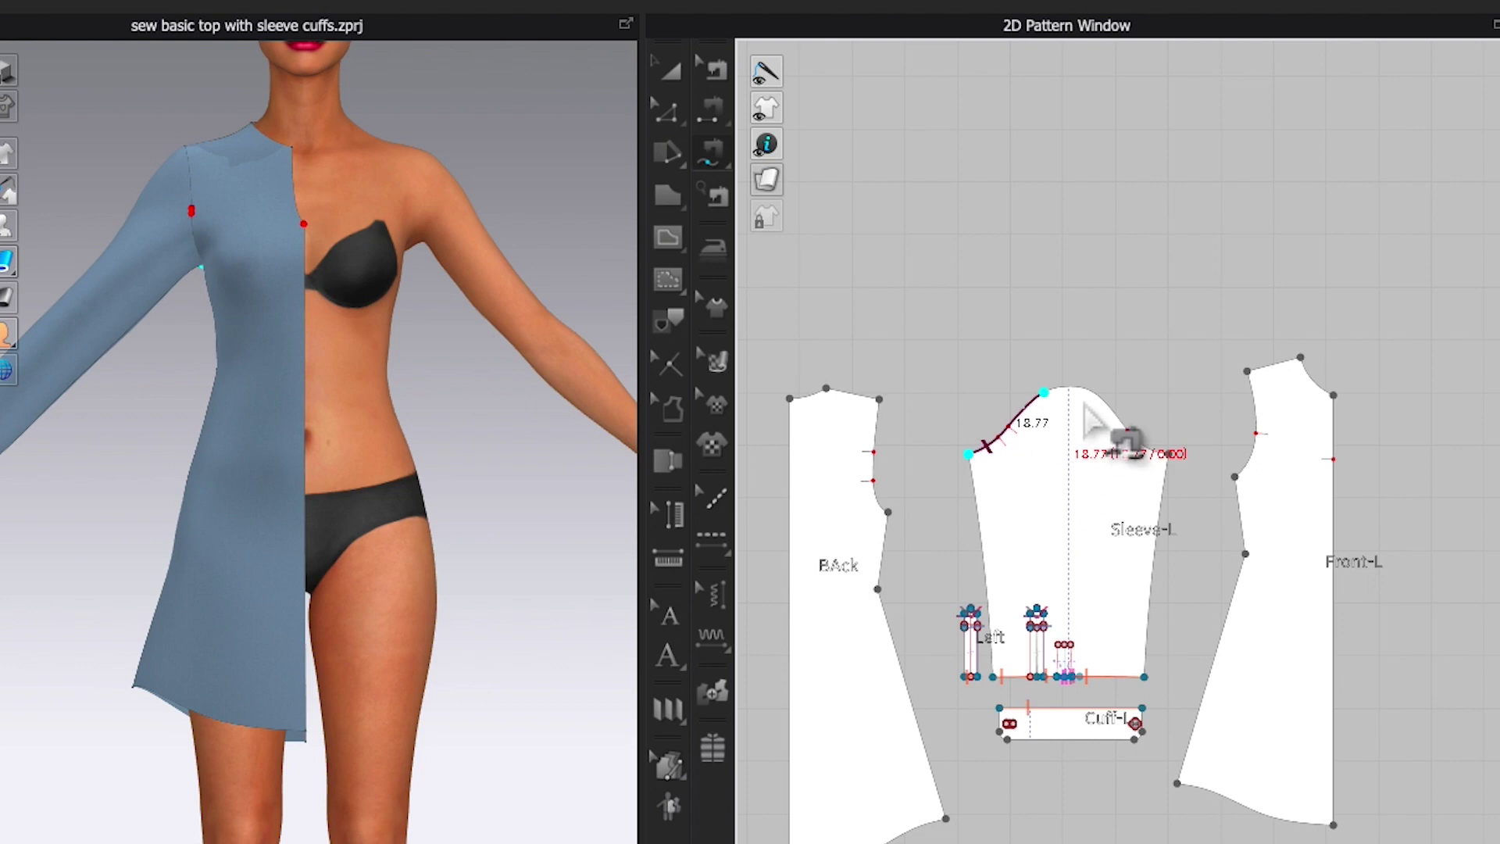
{"action": "left_click", "coordinate": [1170, 459]}
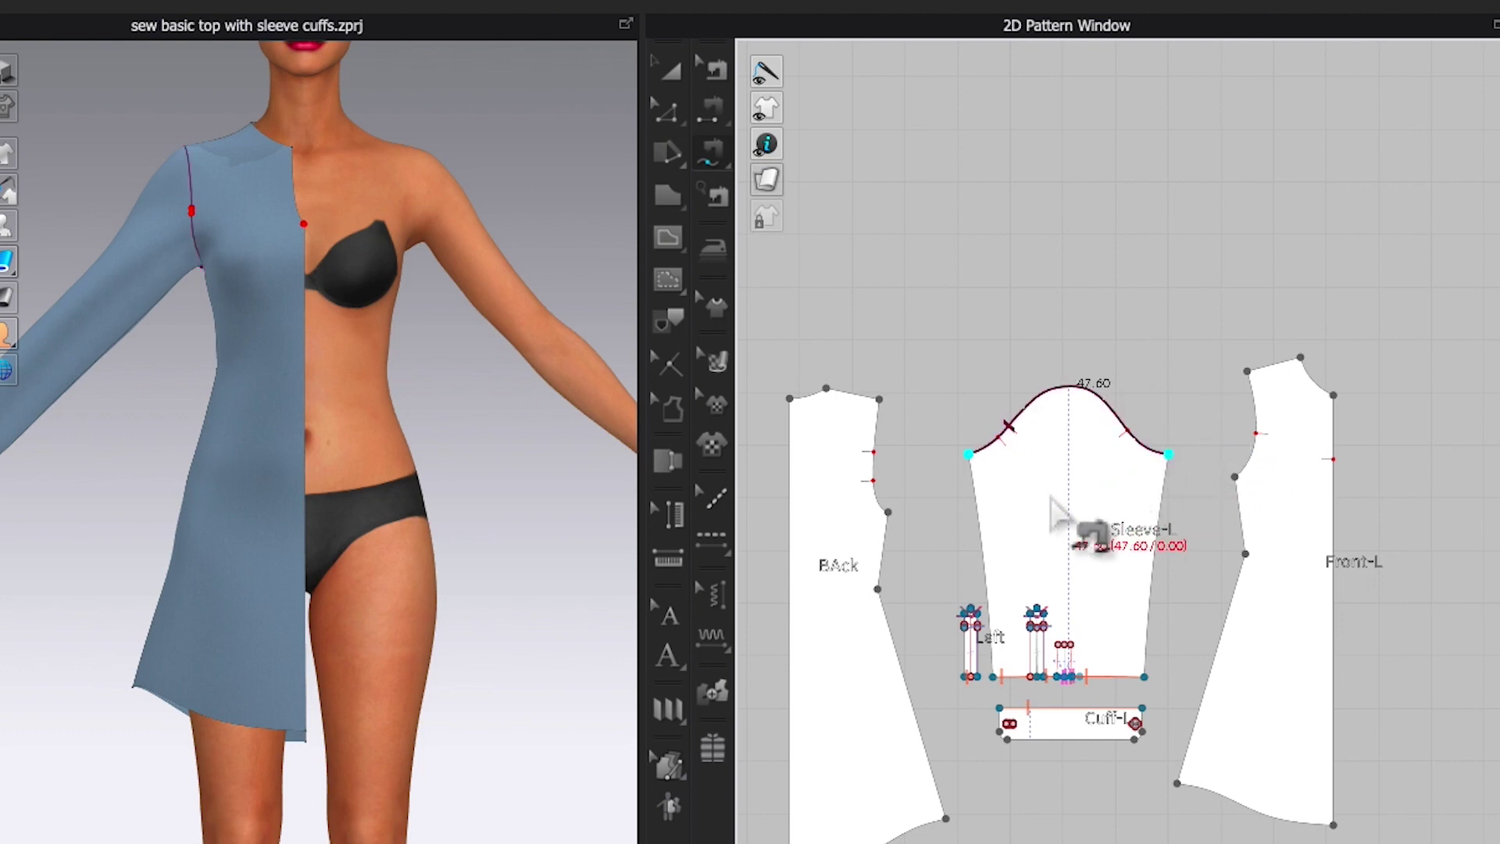
{"action": "left_click", "coordinate": [889, 513]}
{"action": "left_click", "coordinate": [879, 400]}
{"action": "left_click", "coordinate": [1249, 373]}
{"action": "left_click", "coordinate": [1235, 477]}
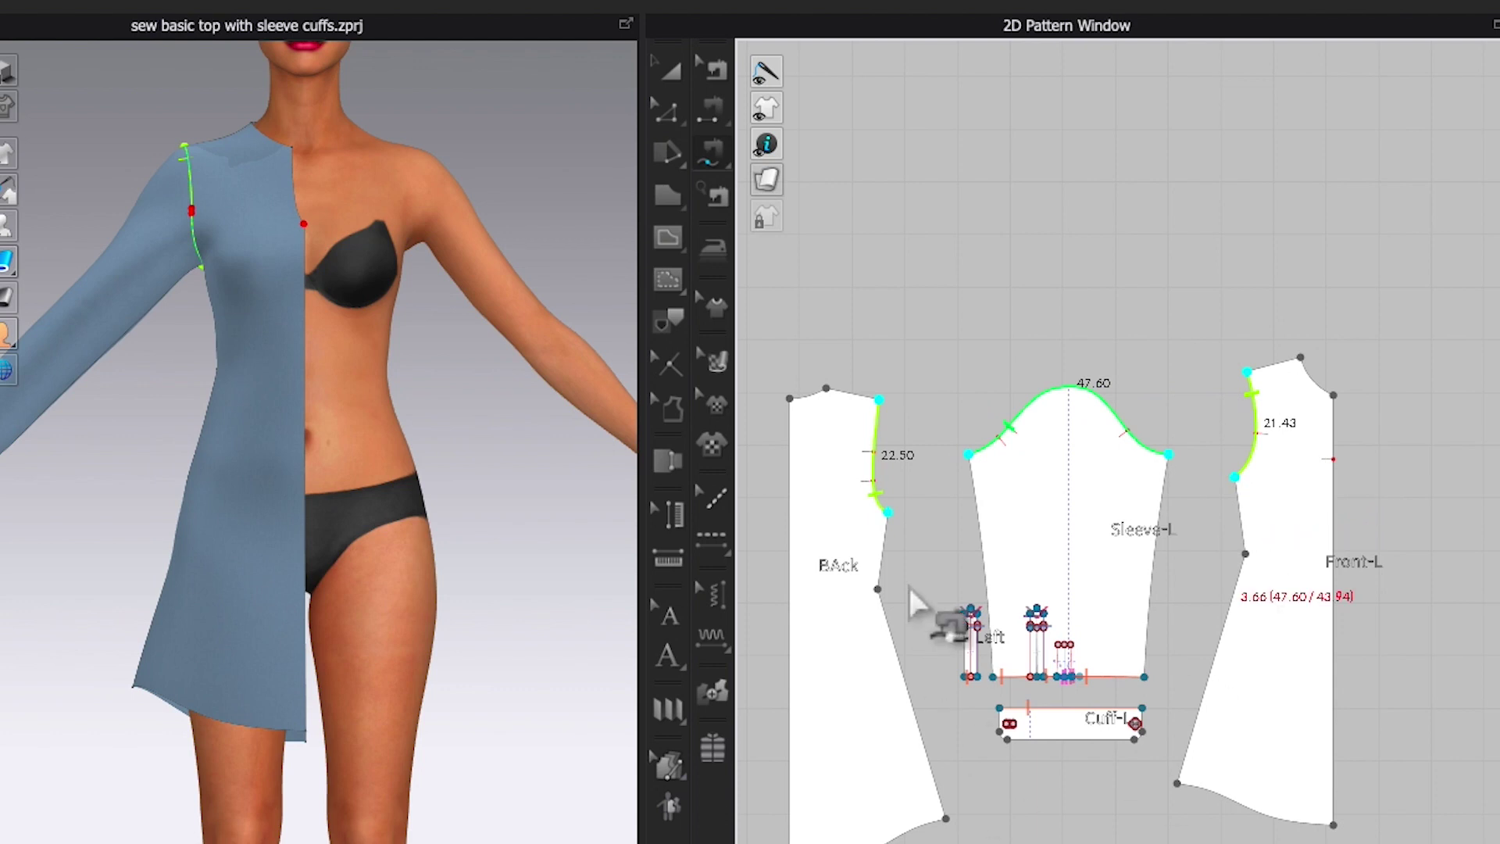
Step: Sew the 60.26 Back-to-Front-L side seam and Sleeve-L's 42.68 underarm edges together
{"action": "left_click", "coordinate": [888, 514]}
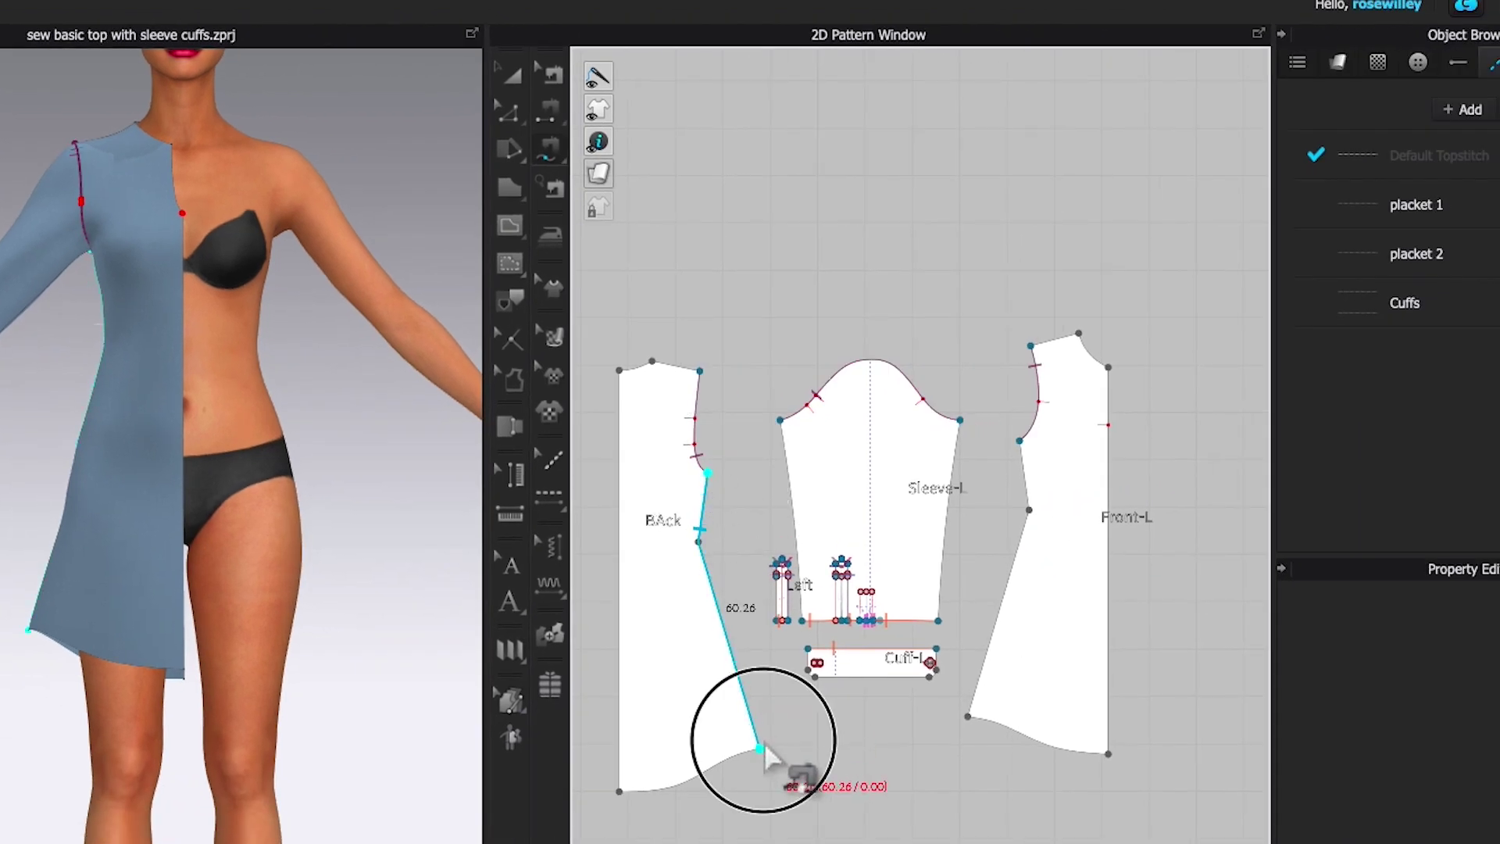
{"action": "left_click", "coordinate": [975, 739]}
{"action": "left_click", "coordinate": [560, 131]}
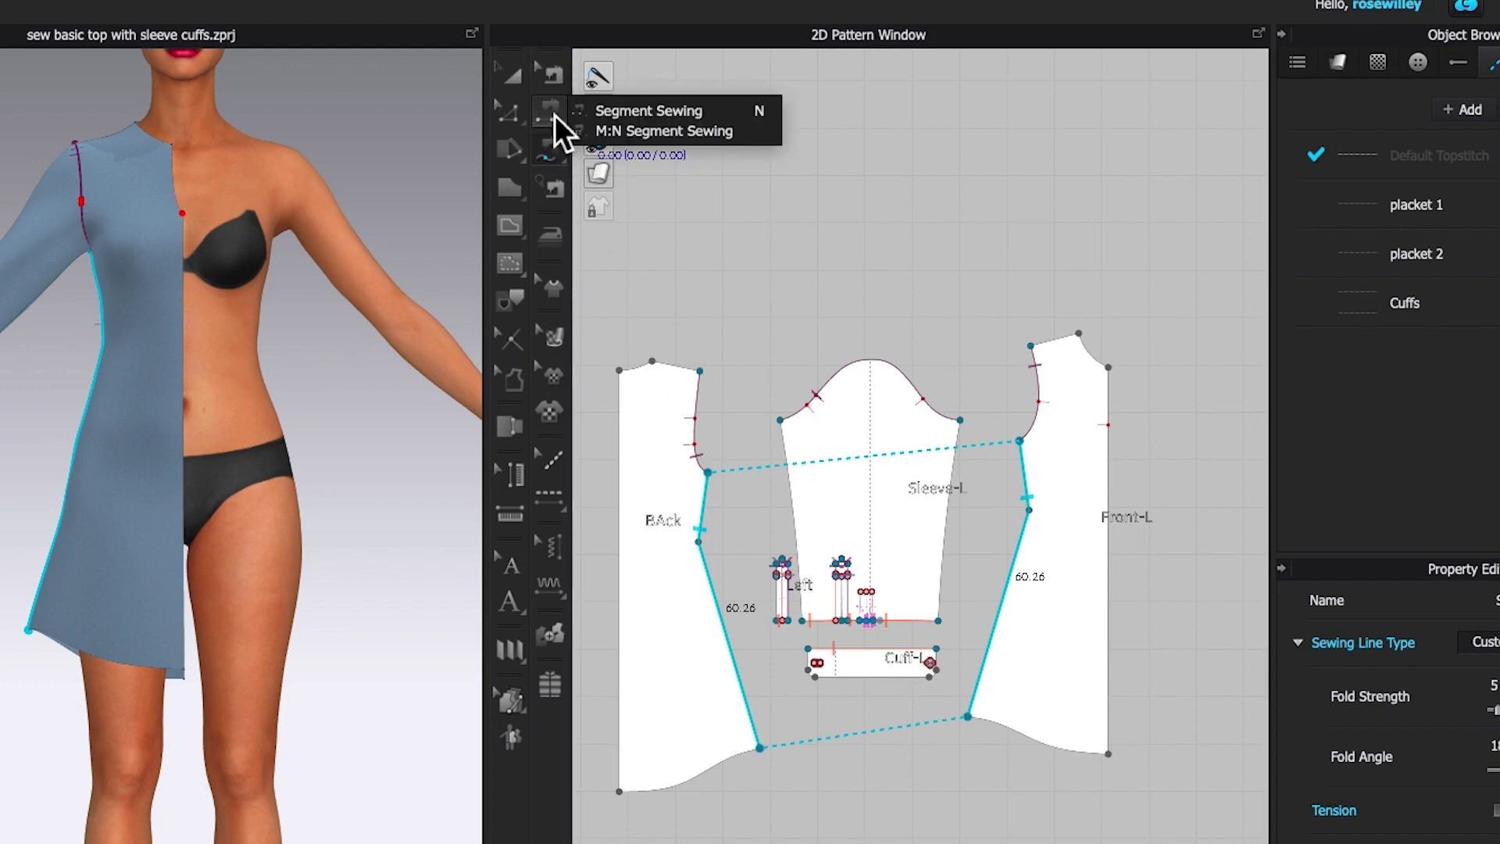
{"action": "left_click", "coordinate": [664, 112]}
{"action": "left_click", "coordinate": [796, 518]}
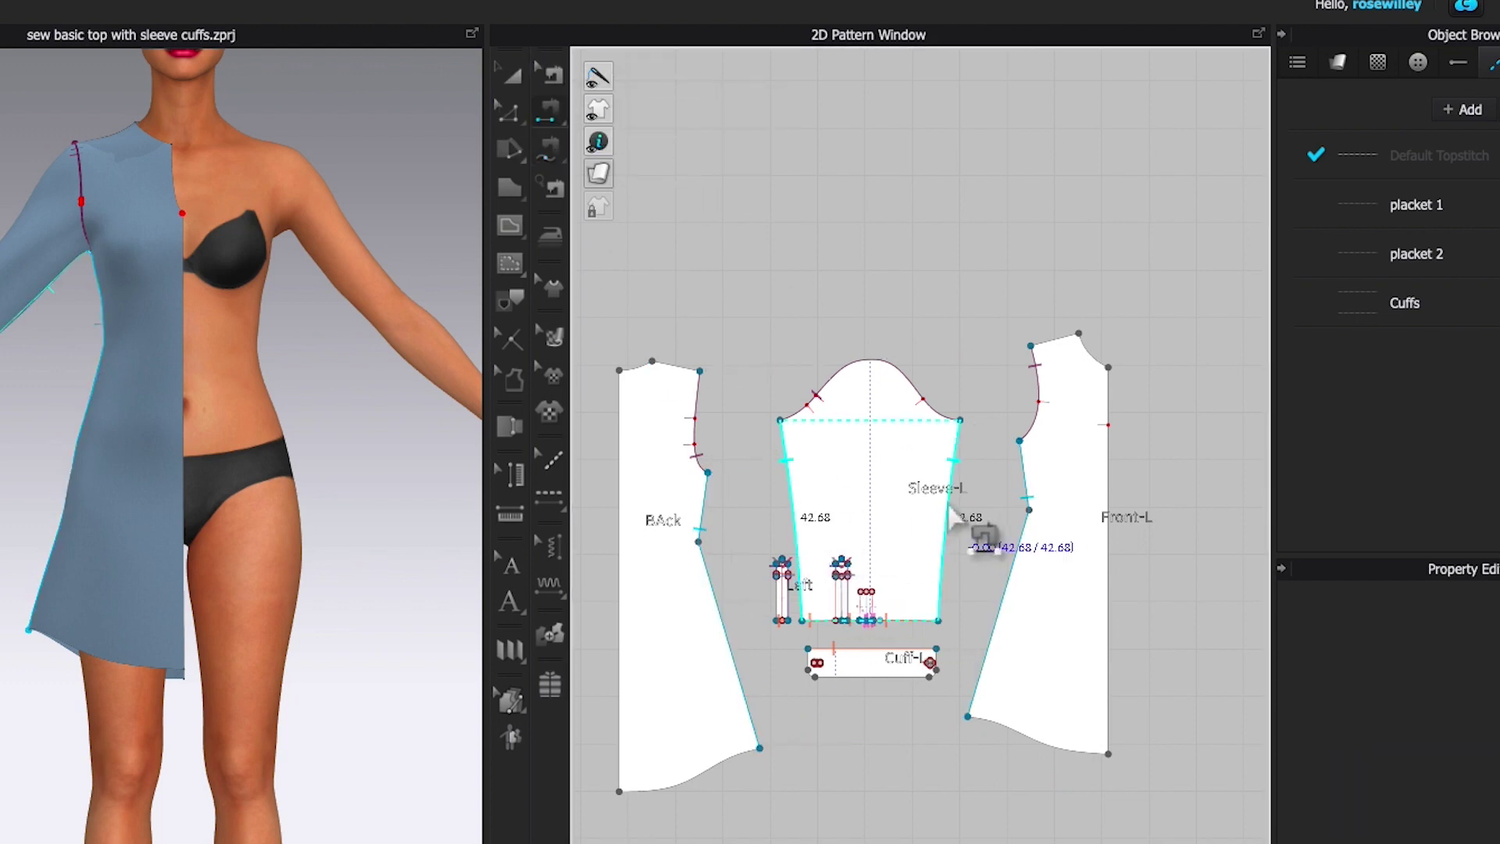
{"action": "left_click", "coordinate": [958, 517]}
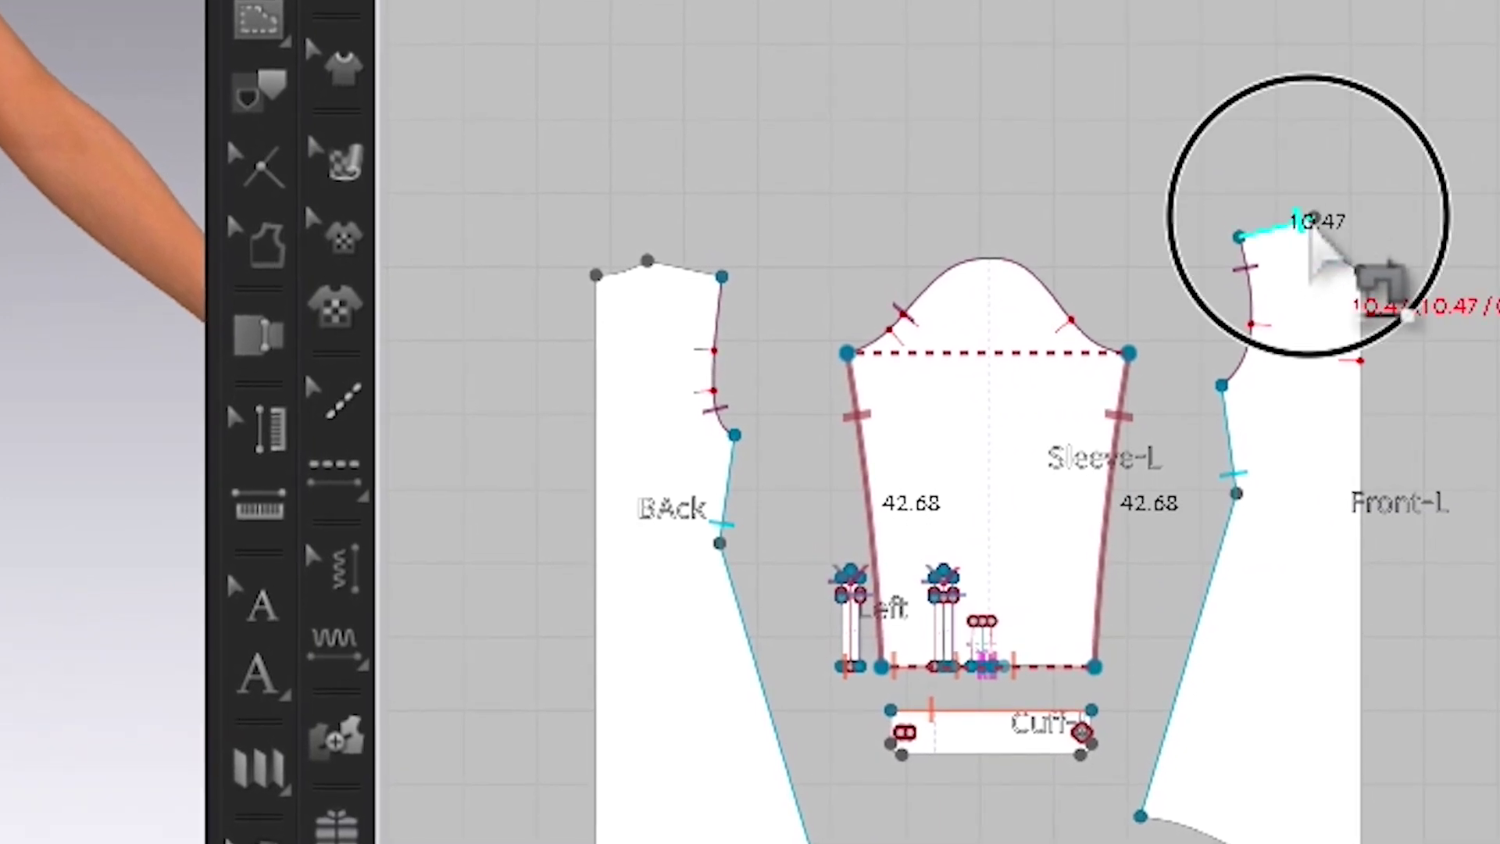
Step: Sew the 10.47 Front-L shoulder to the 10.28 Back shoulder
{"action": "left_click", "coordinate": [1313, 234]}
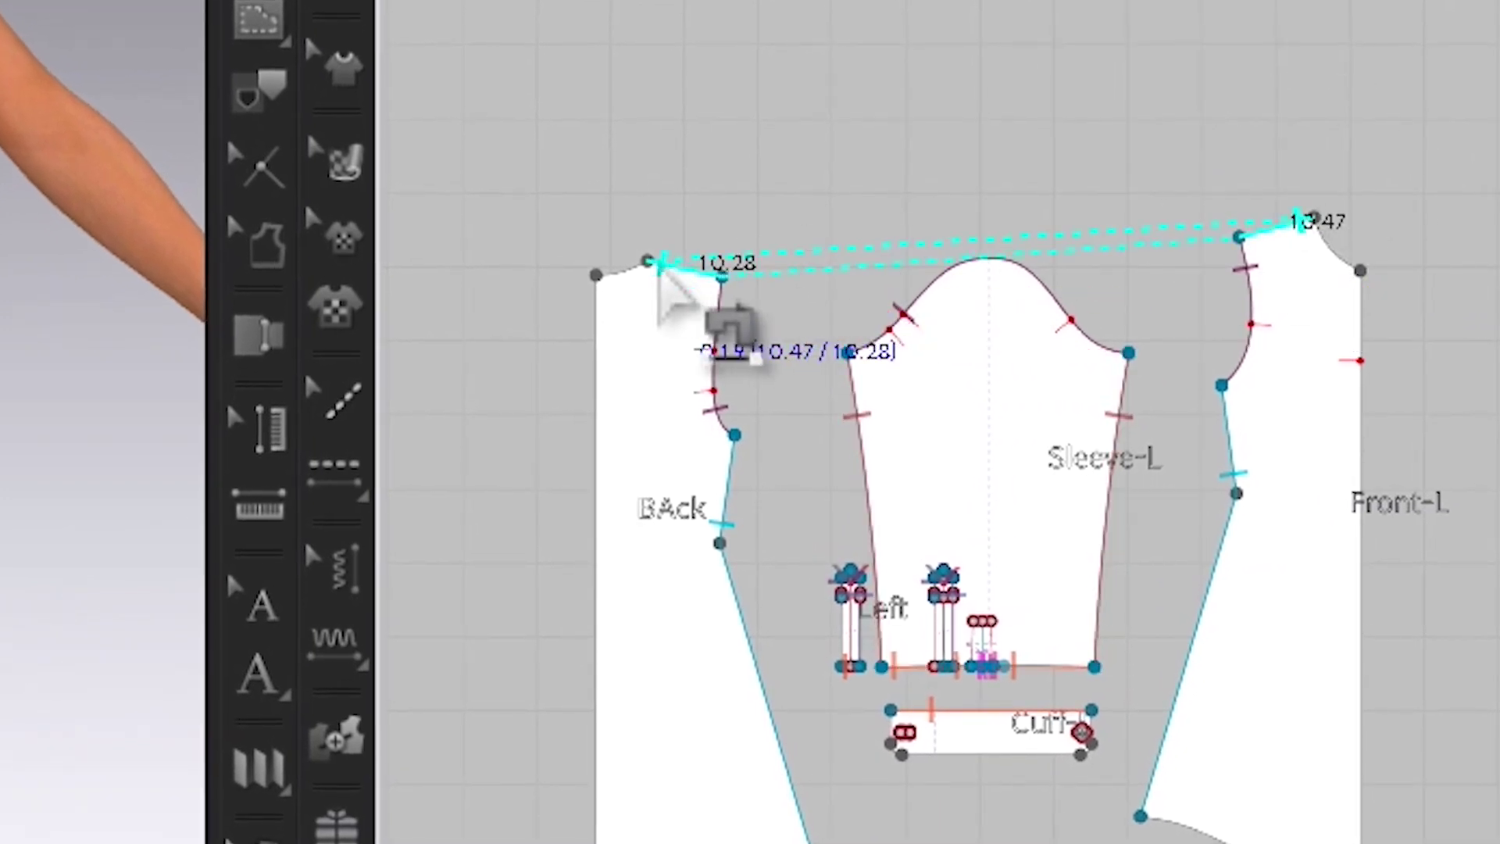
{"action": "left_click", "coordinate": [660, 270]}
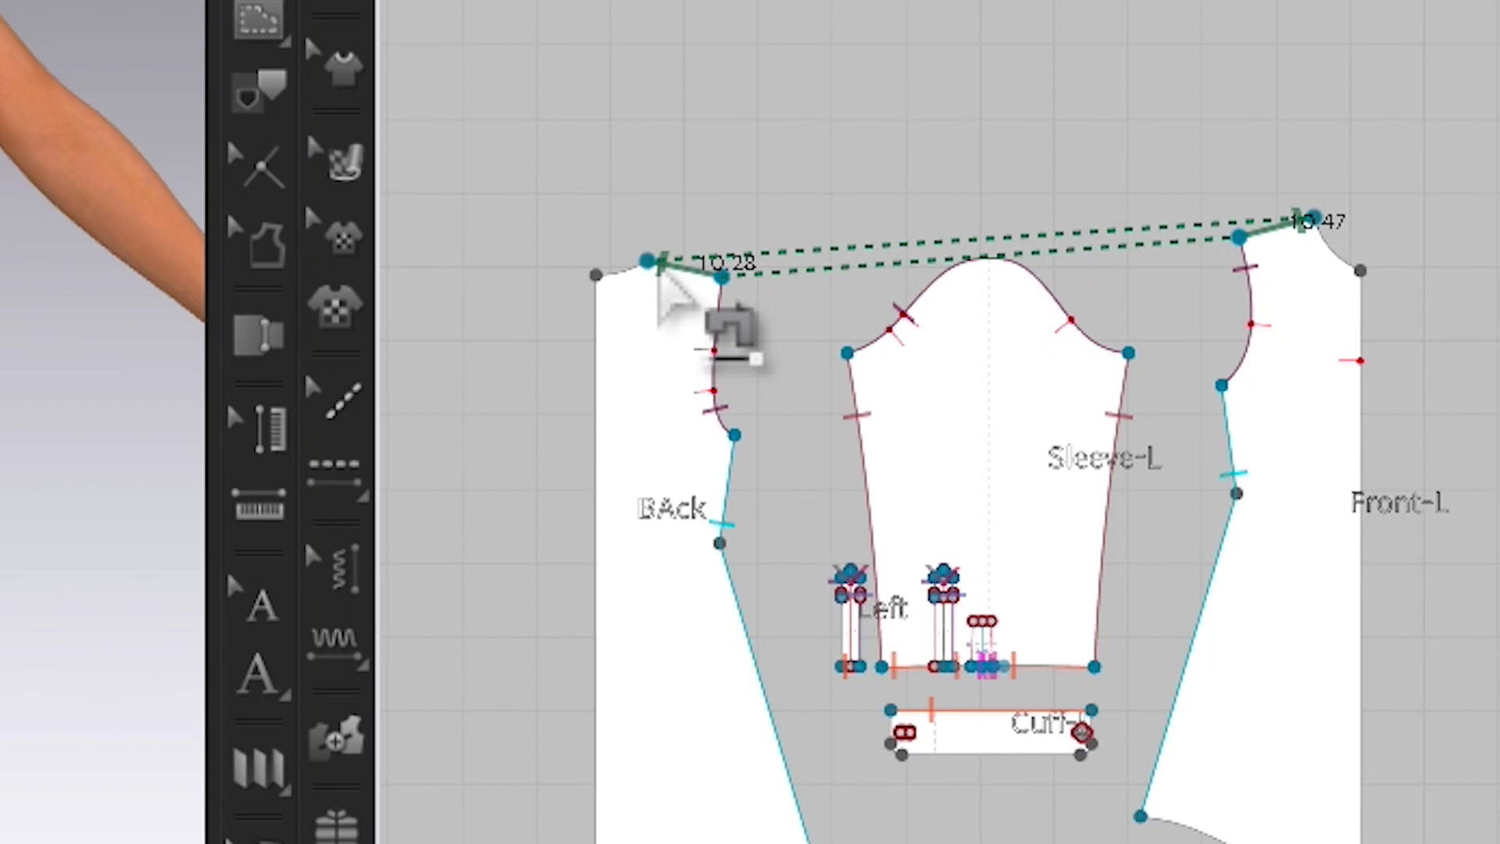
{"action": "scroll", "coordinate": [661, 275], "scroll_direction": "down", "scroll_amount": 5}
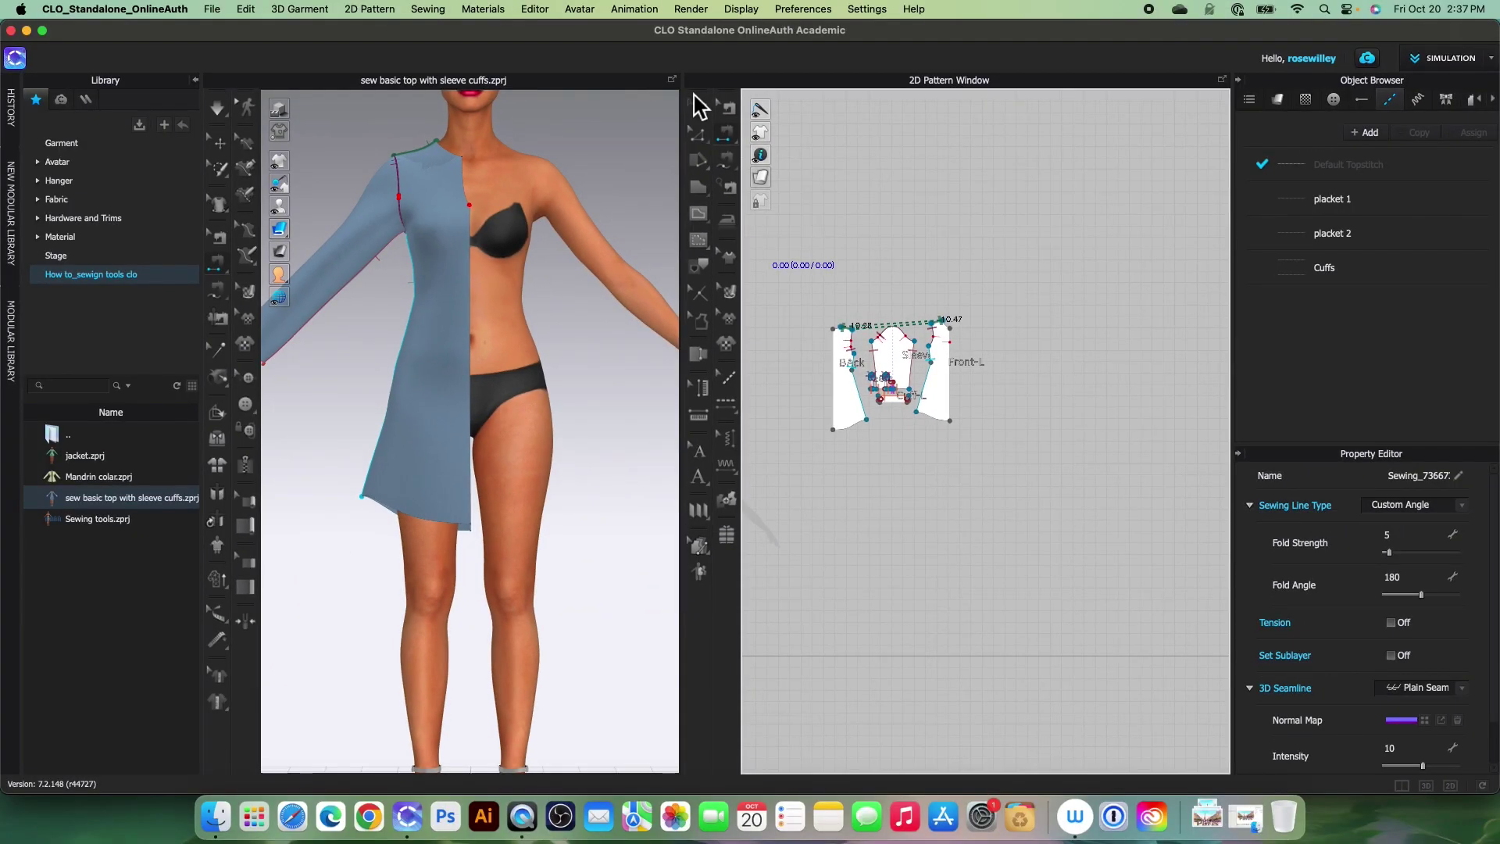
Step: Mirror all half-garment pieces with Symmetric Pattern (with Sewing) to form the full two-sleeved, cuffed dress
{"action": "left_click", "coordinate": [699, 109]}
{"action": "left_click_drag", "start_coordinate": [848, 294], "coordinate": [998, 432]}
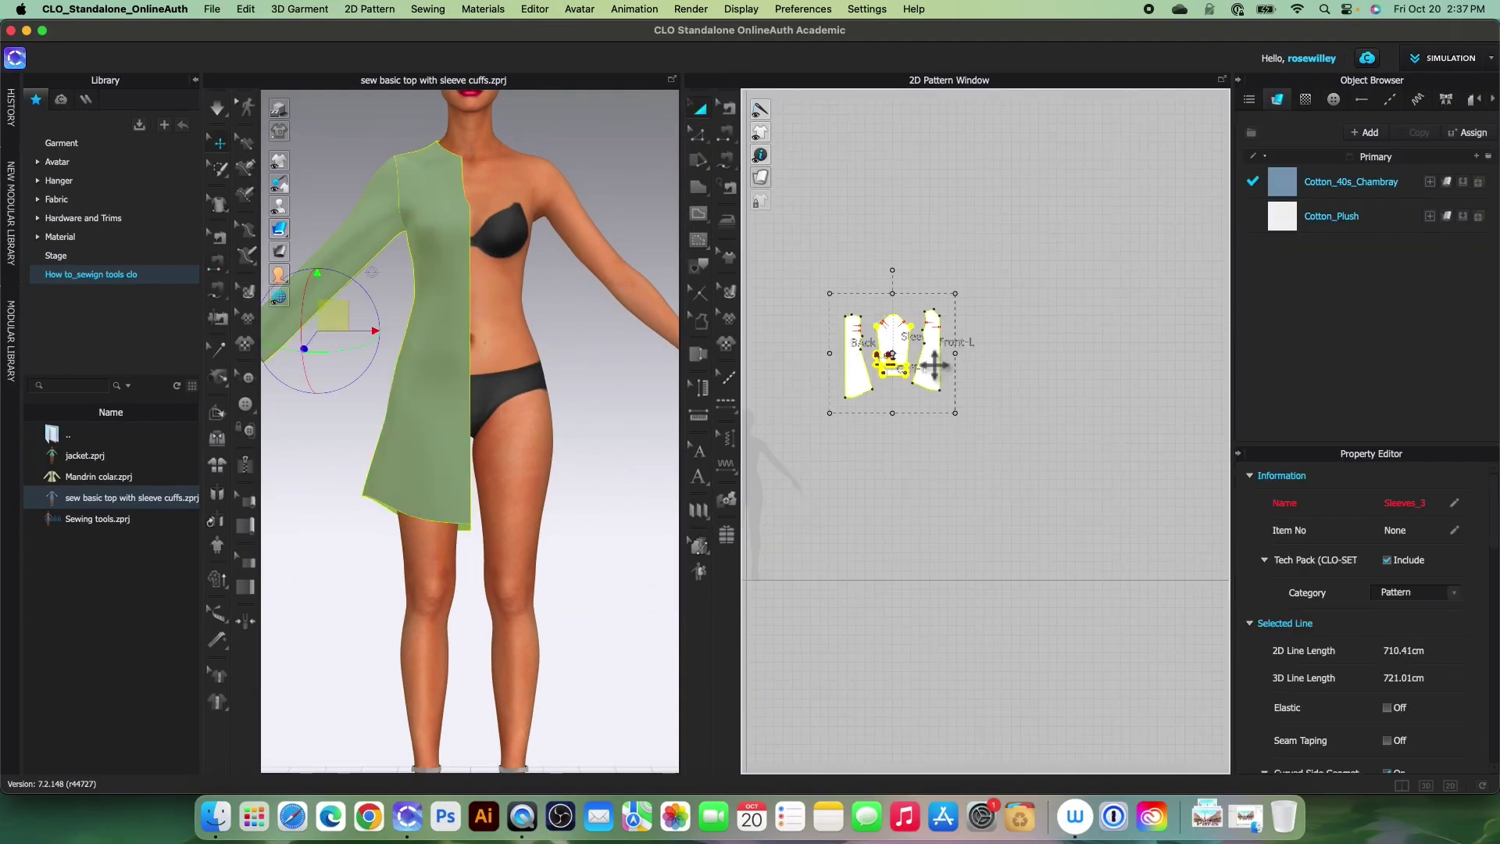
{"action": "right_click", "coordinate": [929, 363]}
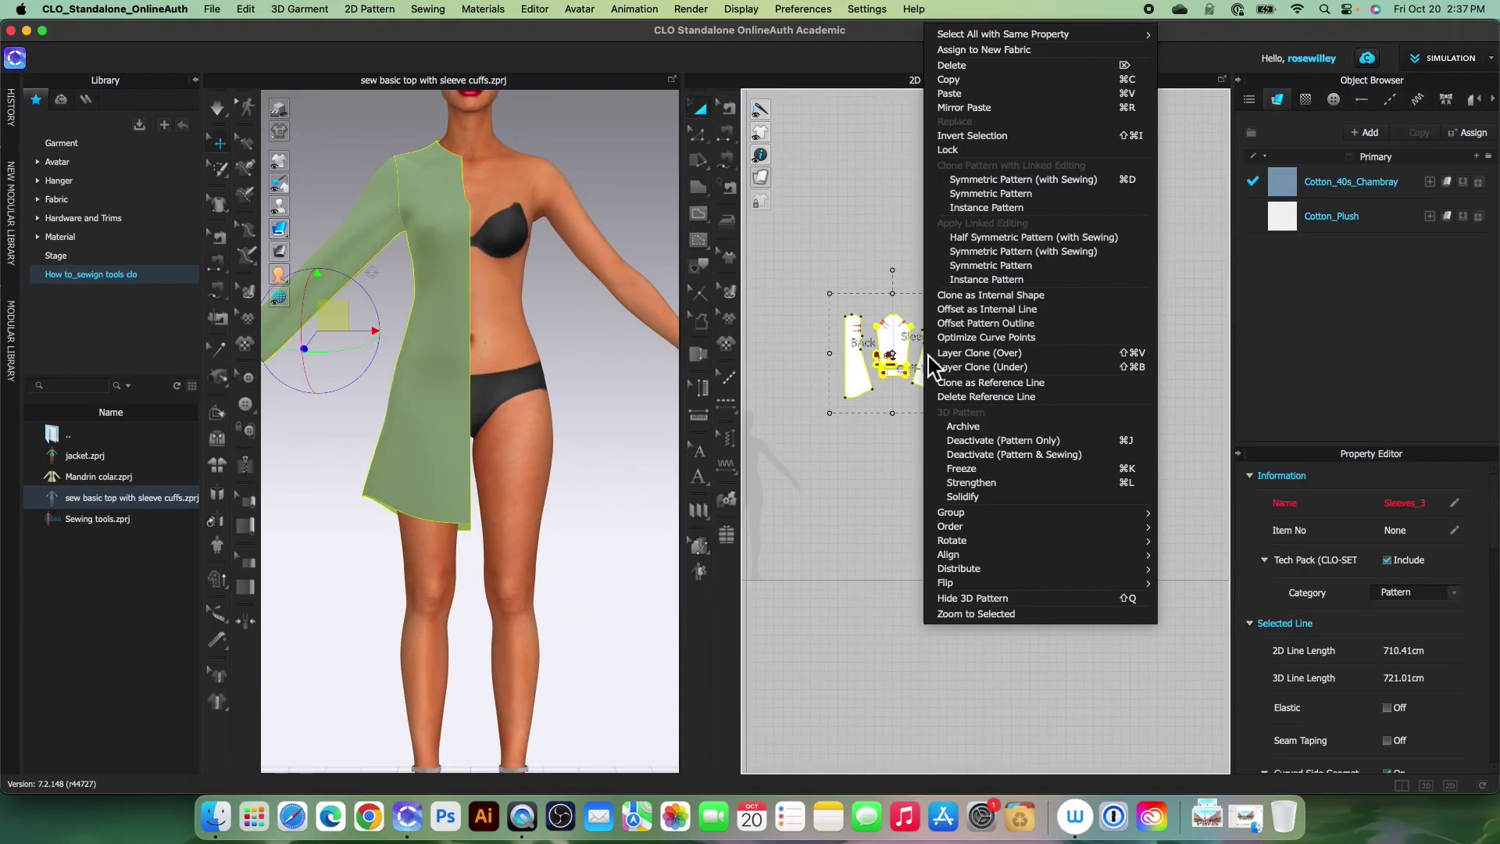
{"action": "left_click", "coordinate": [1008, 181]}
{"action": "scroll", "coordinate": [1015, 360], "scroll_direction": "up", "scroll_amount": 4}
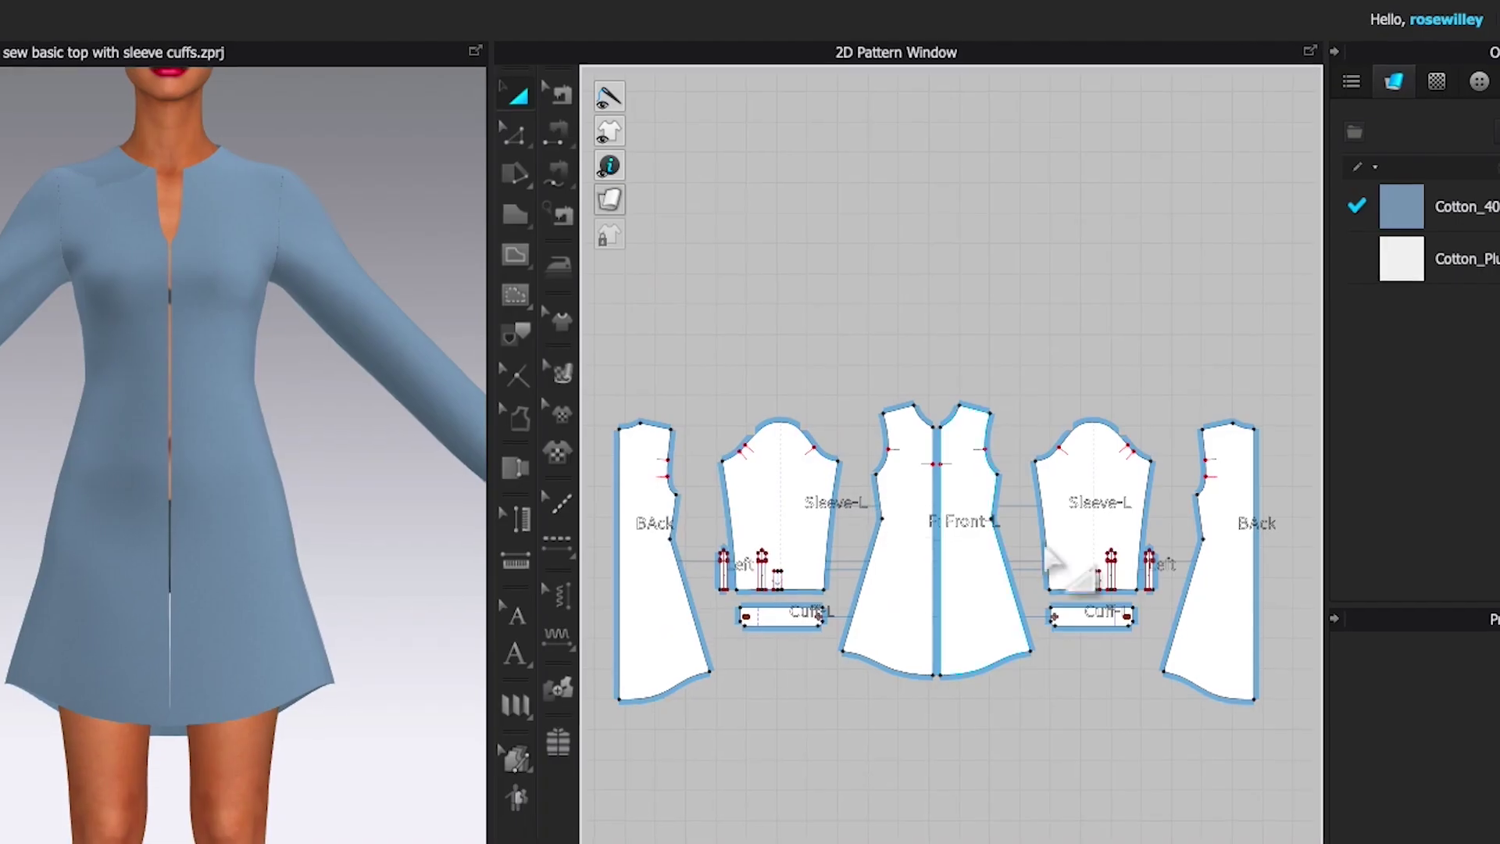
{"action": "left_click", "coordinate": [541, 131]}
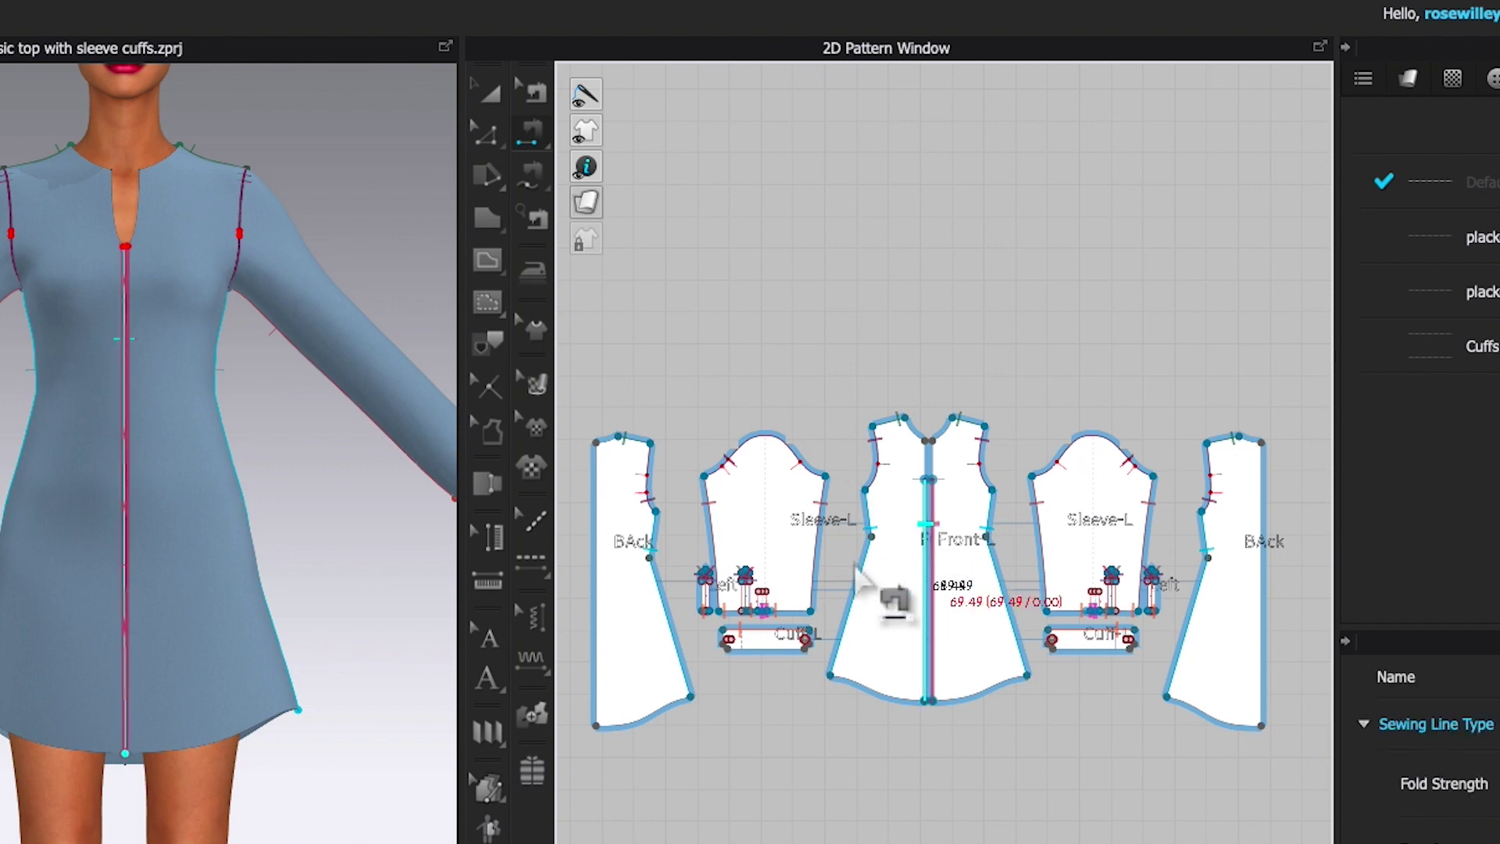
Step: Sew the centre edges of the two Back pieces into the 88.97 centre-back seam
{"action": "left_click", "coordinate": [600, 584]}
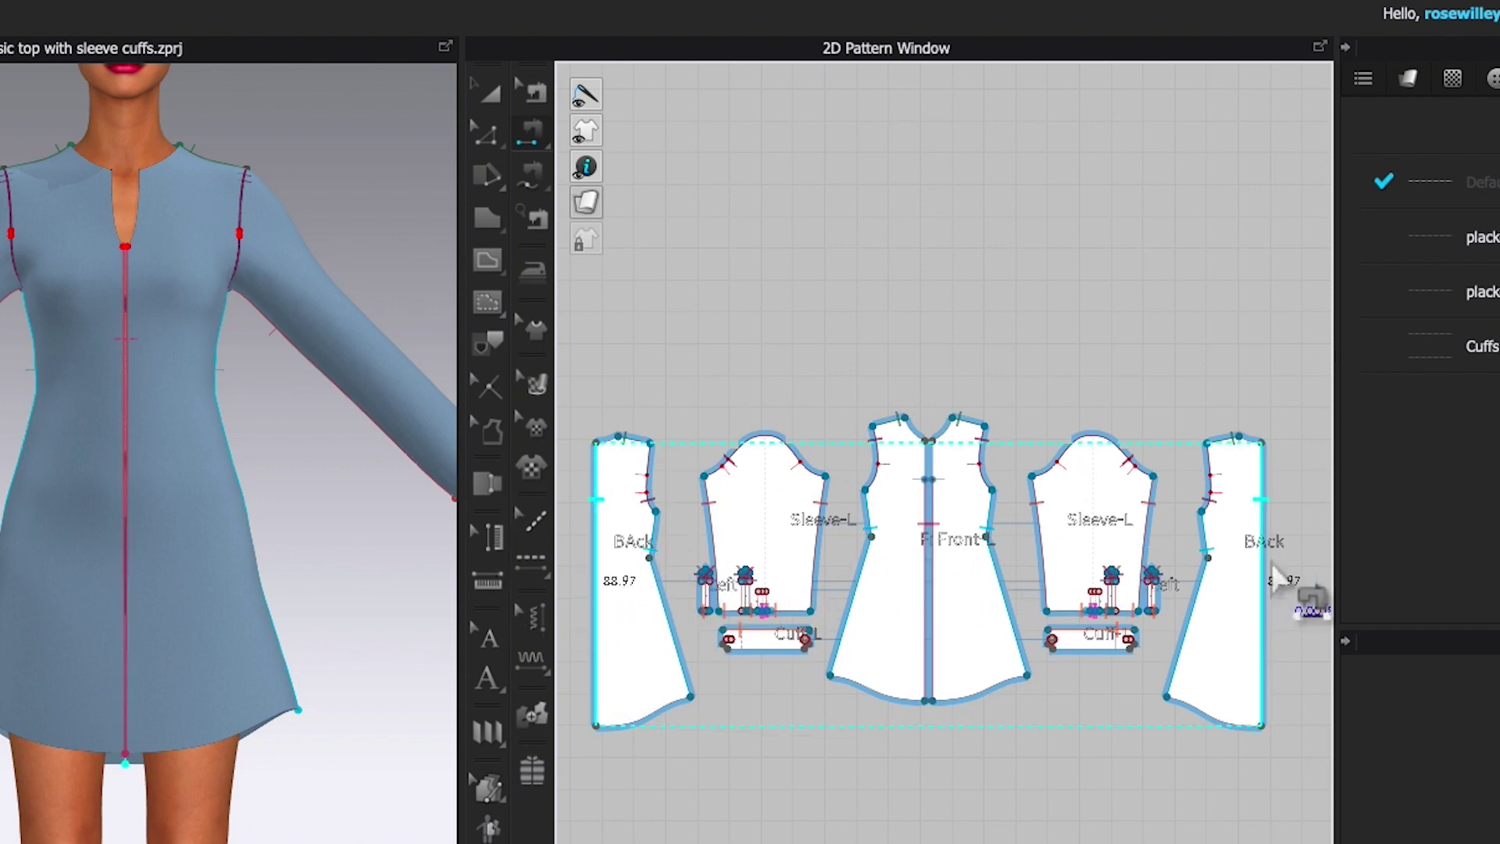
{"action": "left_click", "coordinate": [1272, 571]}
{"action": "left_click", "coordinate": [490, 93]}
{"action": "scroll", "coordinate": [930, 606], "scroll_direction": "down", "scroll_amount": 3}
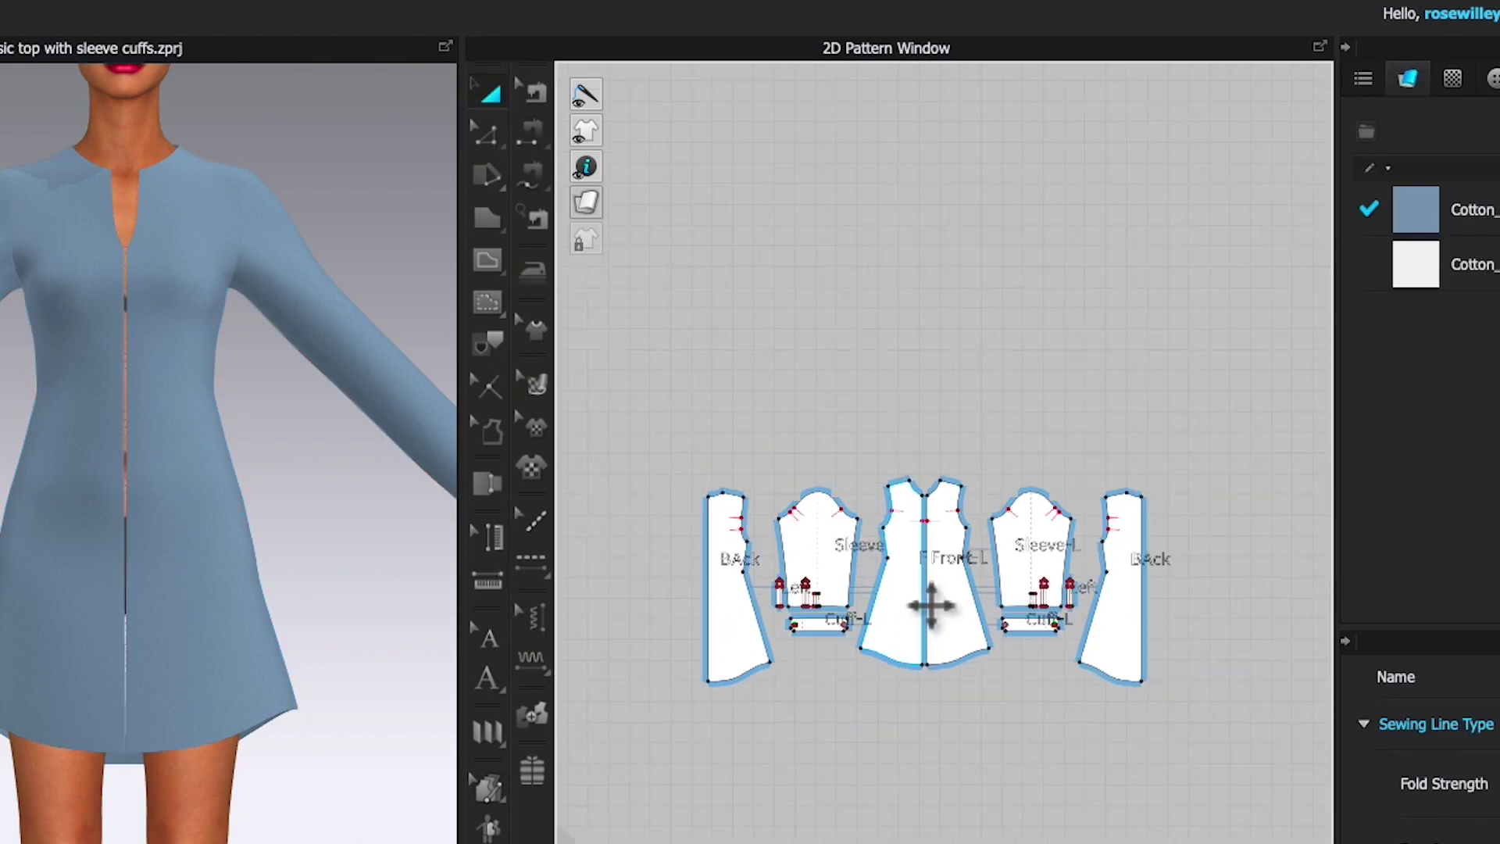
Step: Strengthen all pattern pieces, then unstrengthen them so the dress drapes on the avatar
{"action": "left_click_drag", "start_coordinate": [662, 413], "coordinate": [1218, 762]}
{"action": "right_click", "coordinate": [1146, 653]}
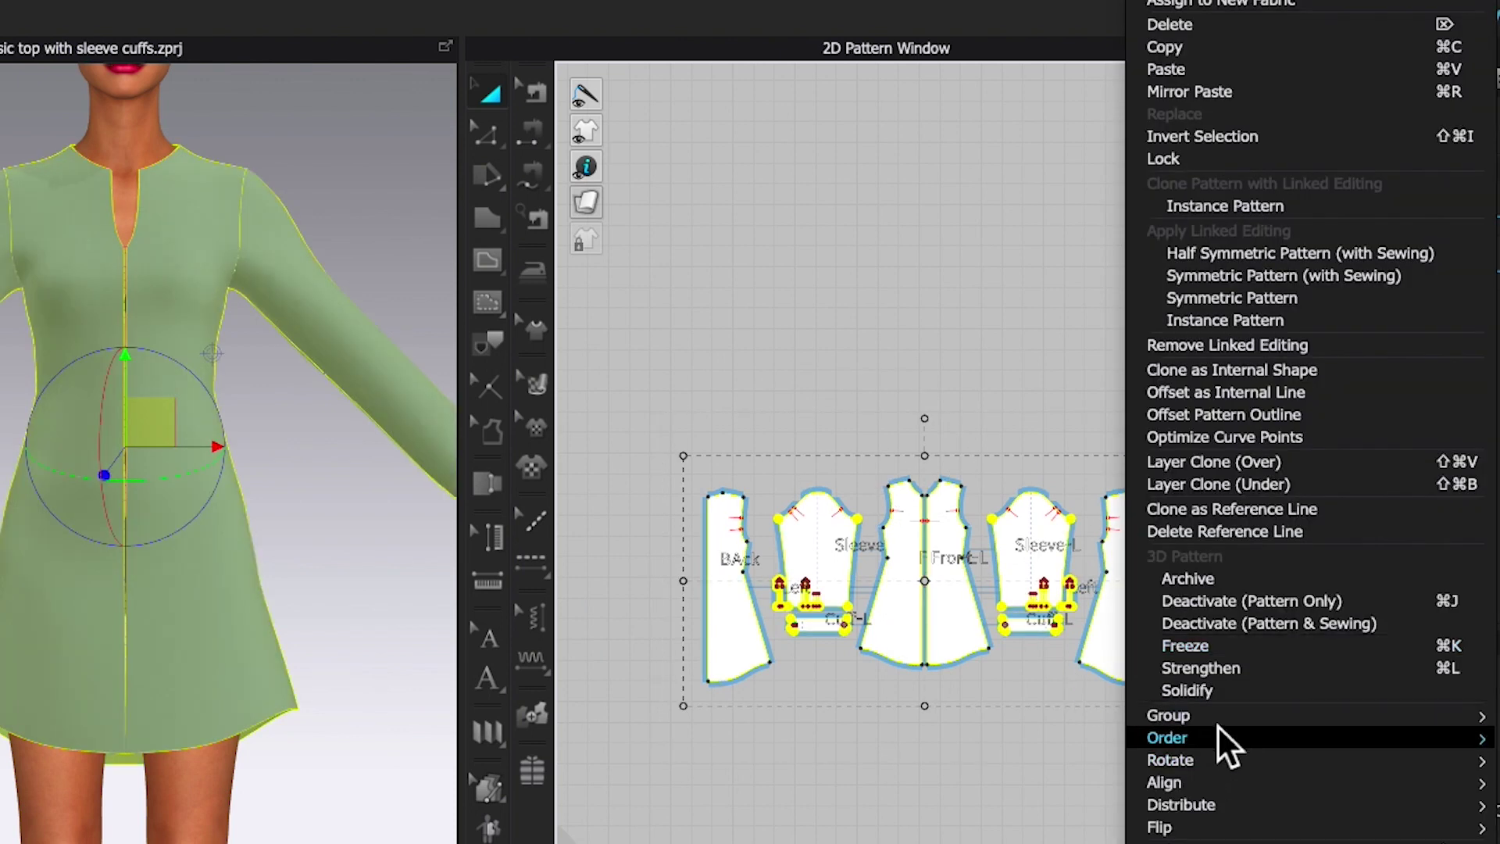
{"action": "left_click", "coordinate": [1226, 670]}
{"action": "scroll", "coordinate": [336, 670], "scroll_direction": "up", "scroll_amount": 3}
{"action": "scroll", "coordinate": [362, 659], "scroll_direction": "down", "scroll_amount": 3}
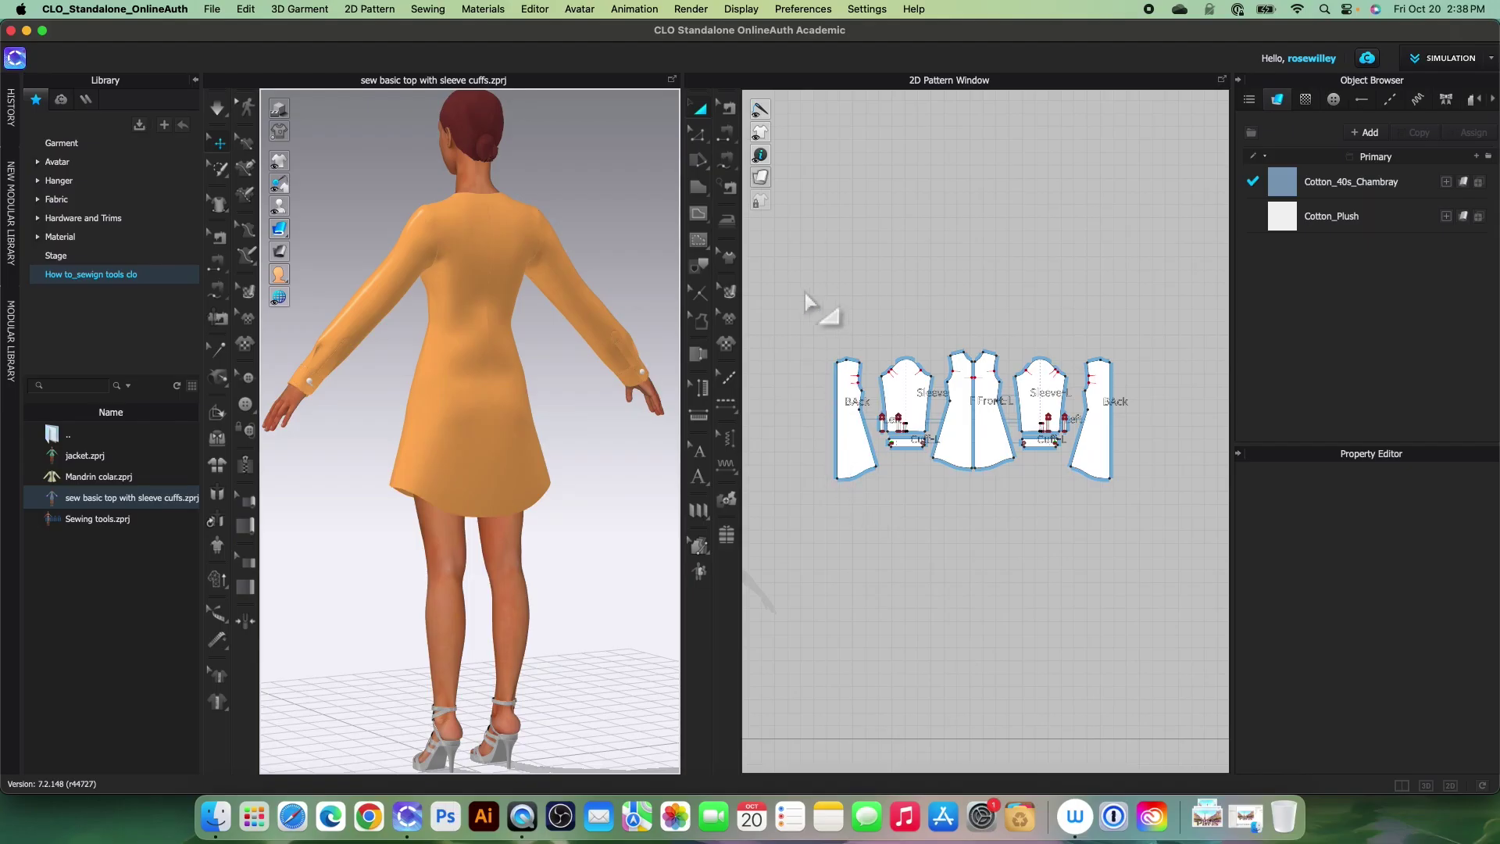
{"action": "left_click_drag", "start_coordinate": [809, 301], "coordinate": [1161, 539]}
{"action": "right_click", "coordinate": [1102, 469]}
{"action": "left_click", "coordinate": [1182, 473]}
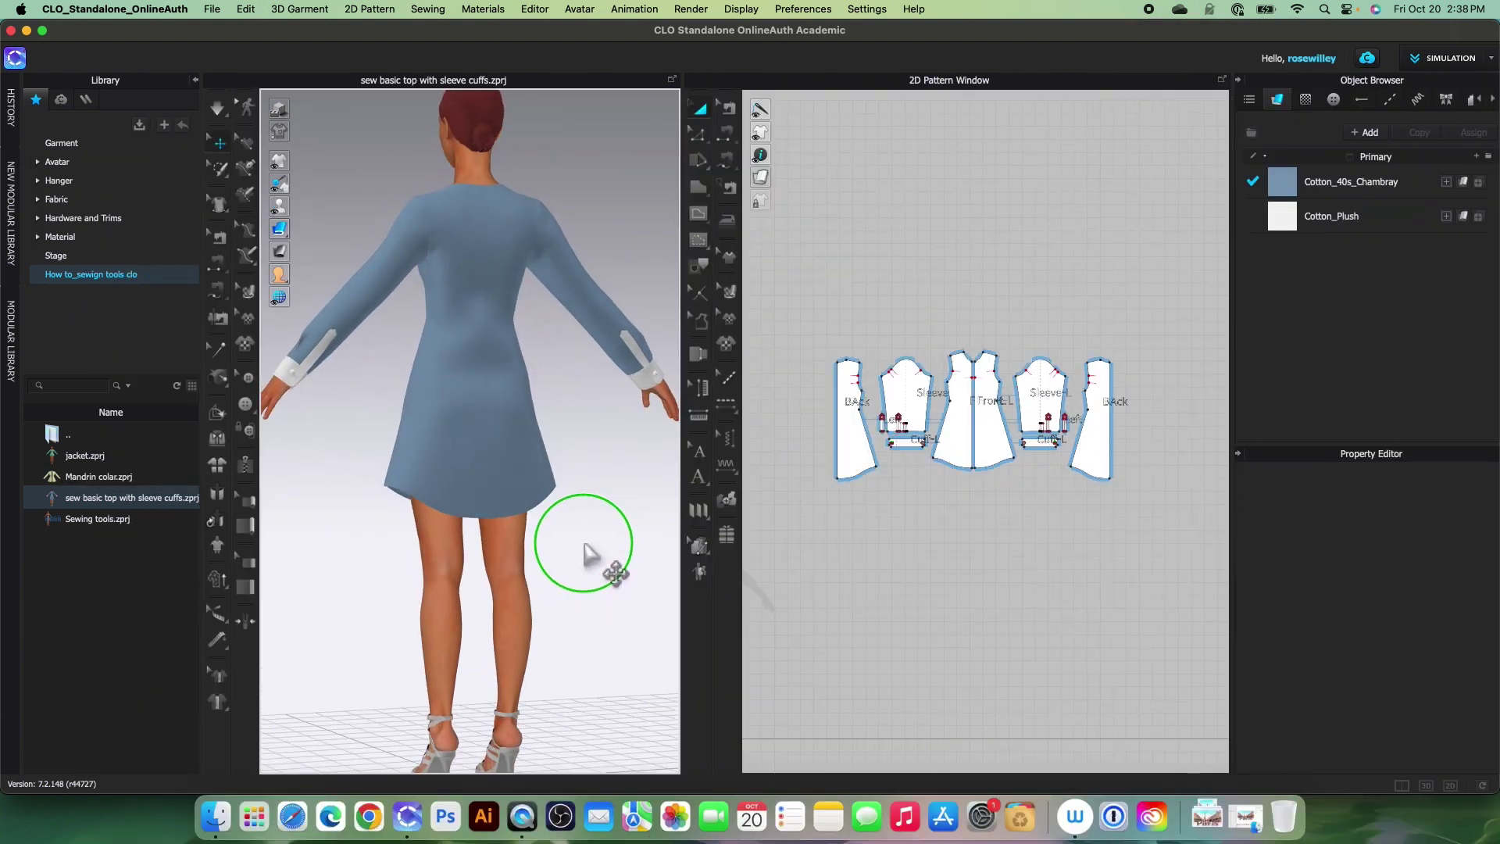
{"action": "right_click_drag", "start_coordinate": [378, 570], "coordinate": [606, 594]}
{"action": "right_click_drag", "start_coordinate": [320, 584], "coordinate": [546, 602]}
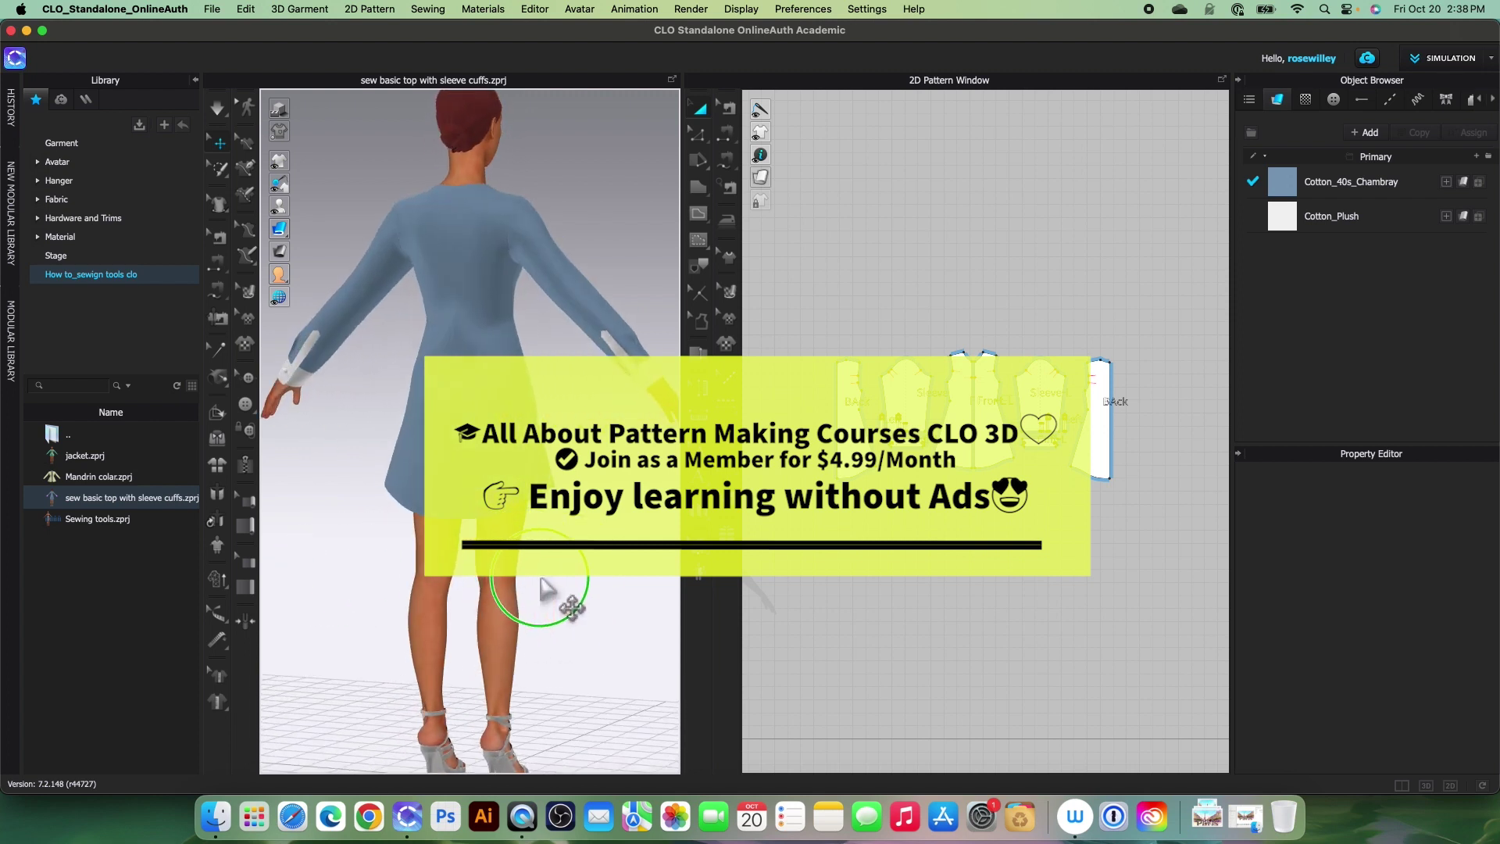
{"action": "scroll", "coordinate": [556, 577], "scroll_direction": "up", "scroll_amount": 3}
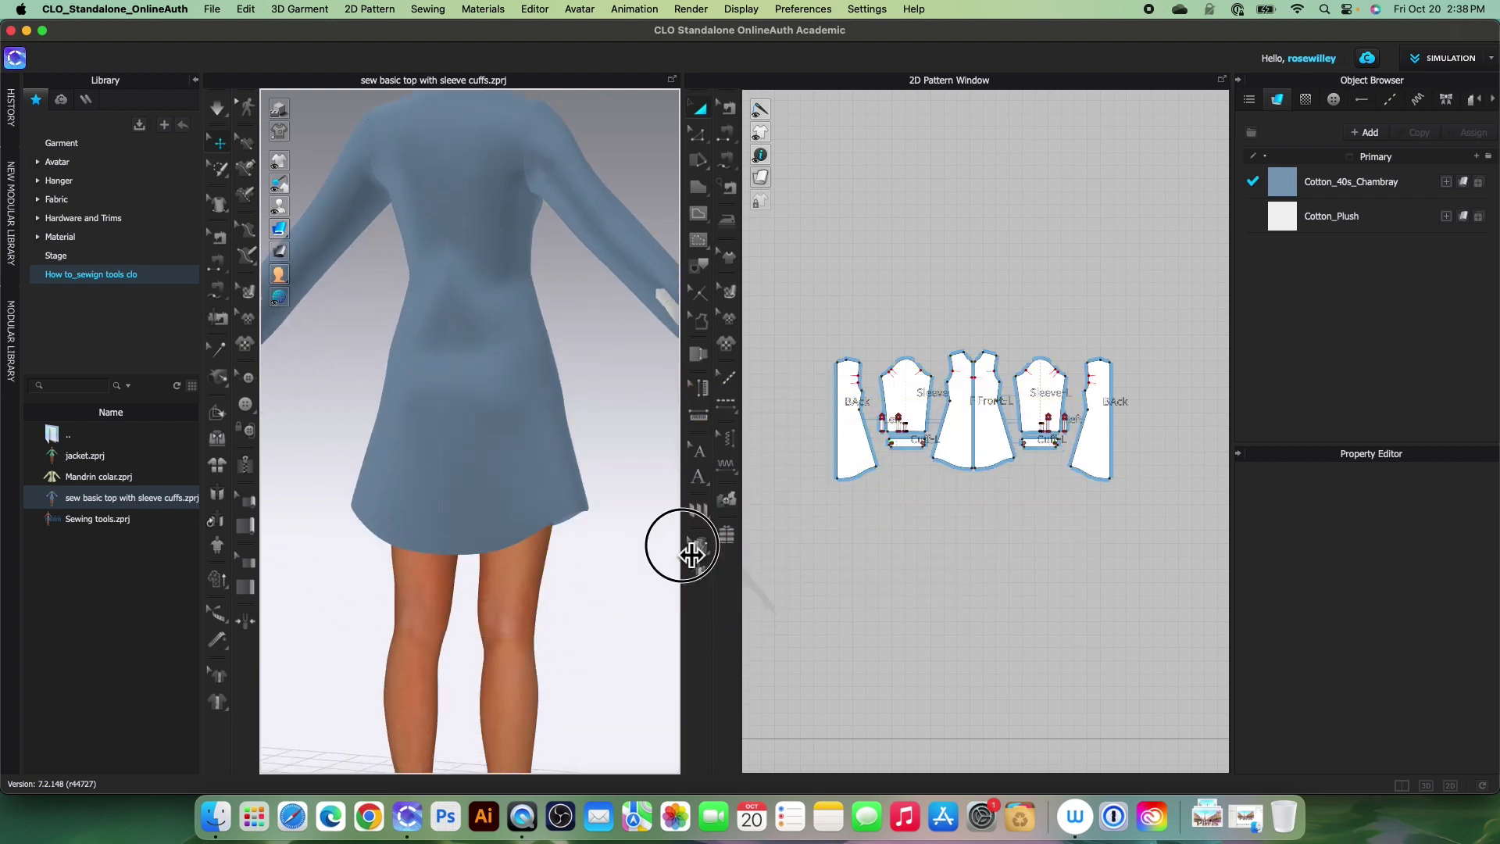
{"action": "left_click_drag", "start_coordinate": [681, 547], "coordinate": [821, 530]}
{"action": "scroll", "coordinate": [683, 563], "scroll_direction": "down", "scroll_amount": 3}
{"action": "right_click_drag", "start_coordinate": [683, 563], "coordinate": [613, 589]}
{"action": "scroll", "coordinate": [698, 559], "scroll_direction": "up", "scroll_amount": 2}
{"action": "scroll", "coordinate": [633, 582], "scroll_direction": "up", "scroll_amount": 3}
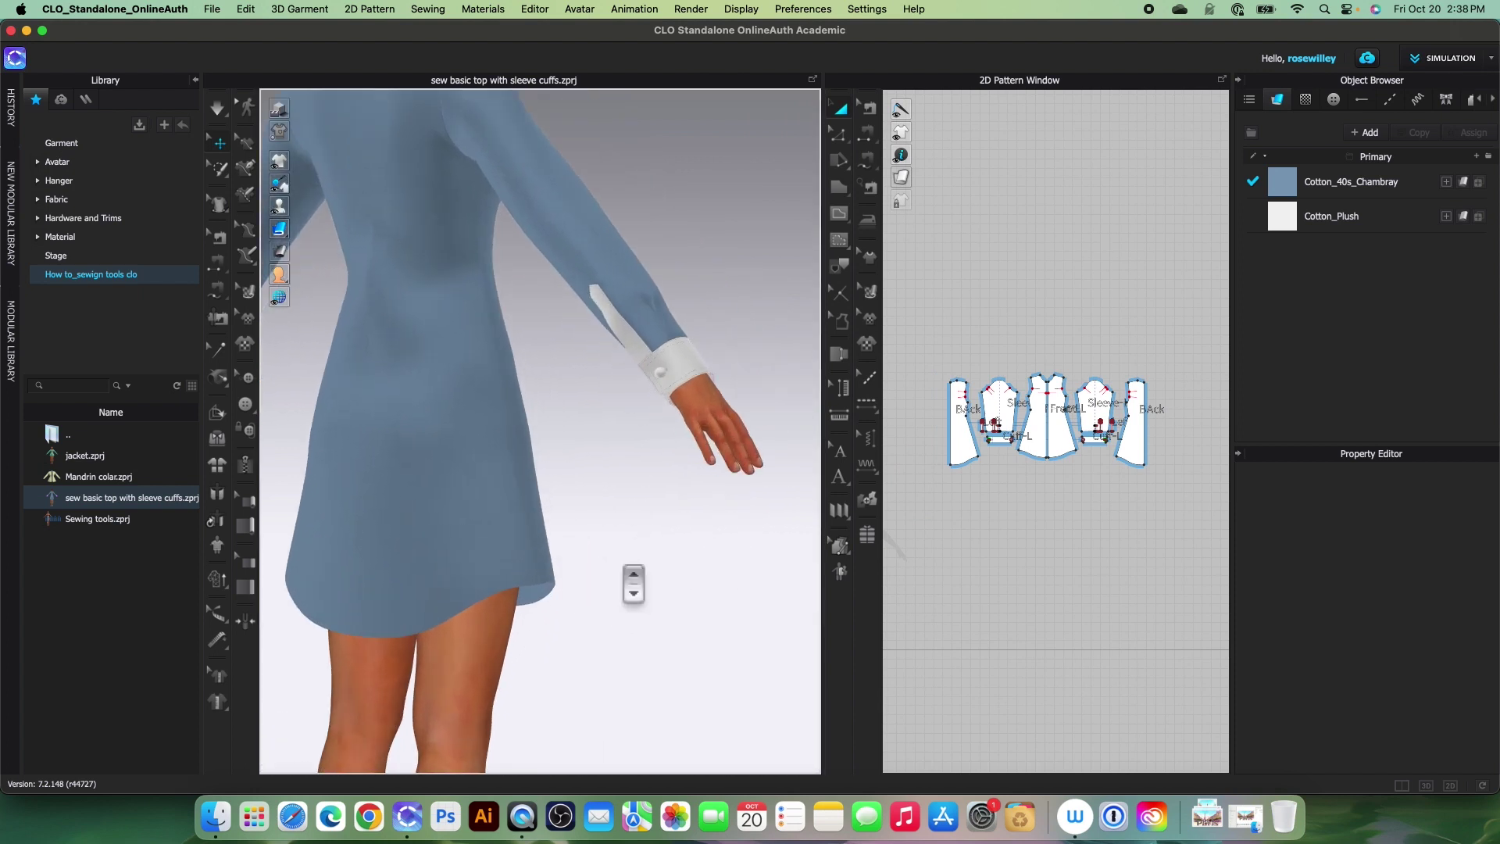